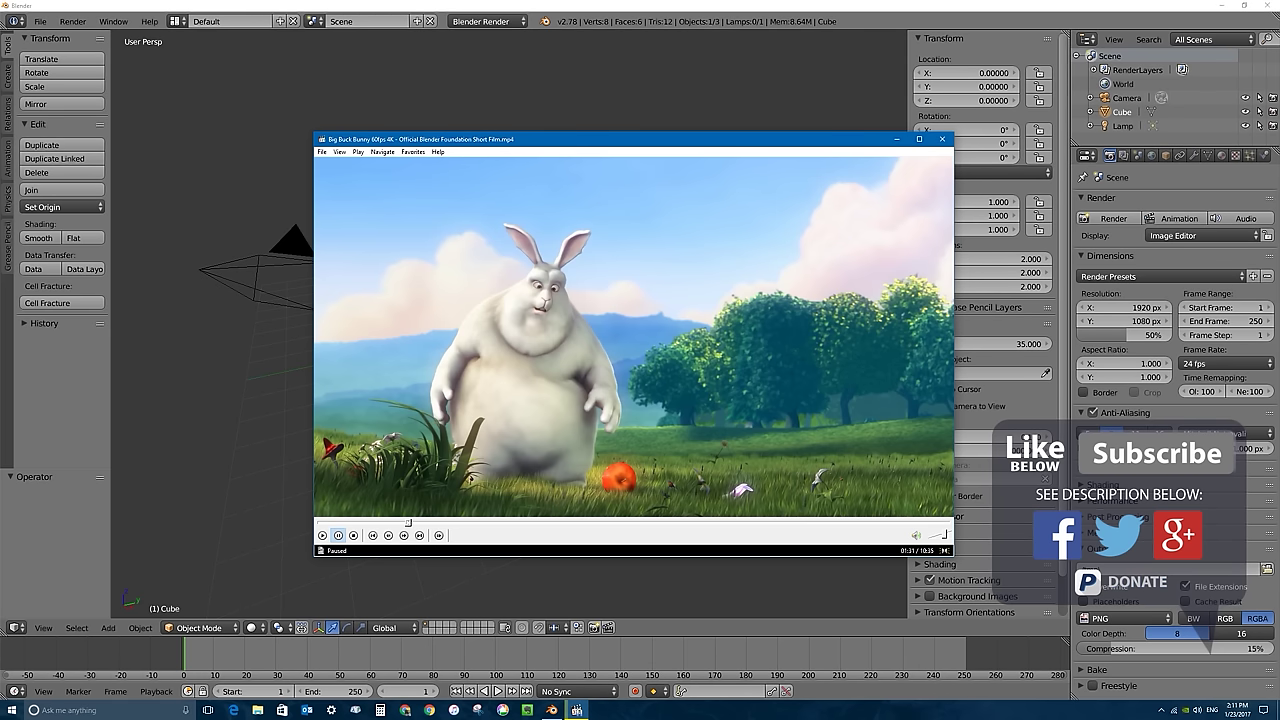
- Play a short part of the Big Buck Bunny video, pause it and close the player
click(882, 432)
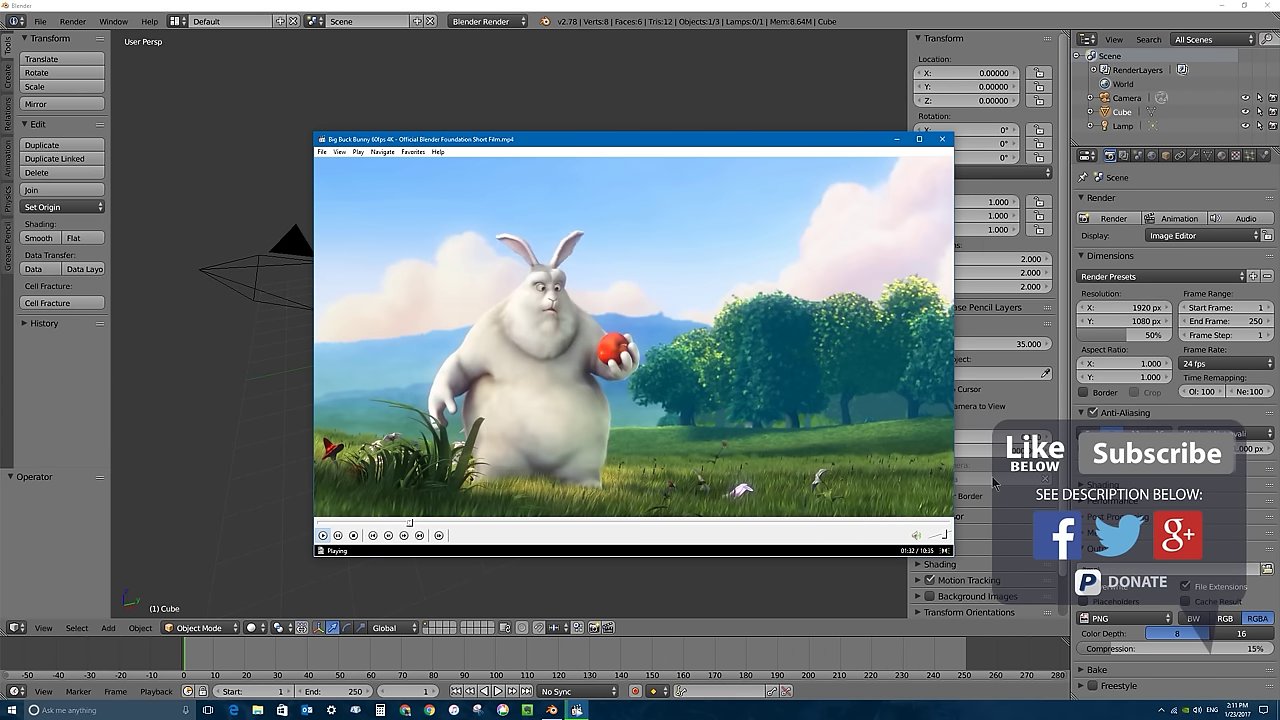
click(942, 461)
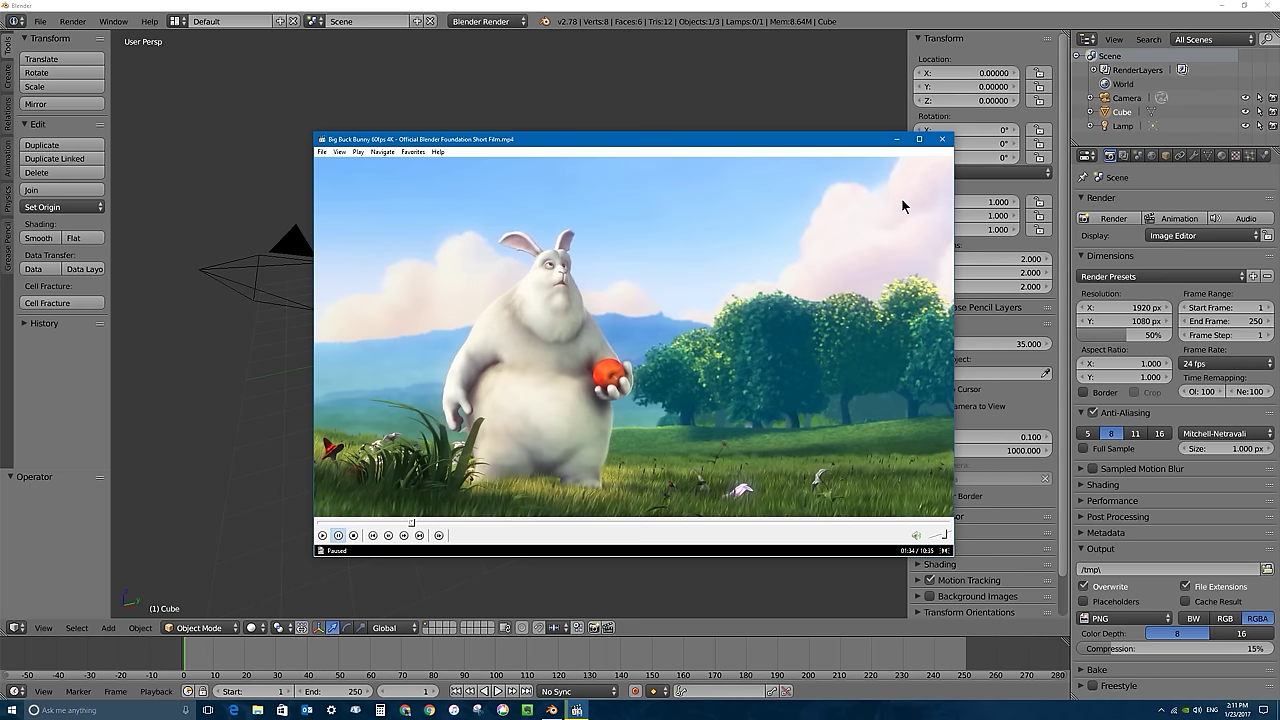
click(941, 139)
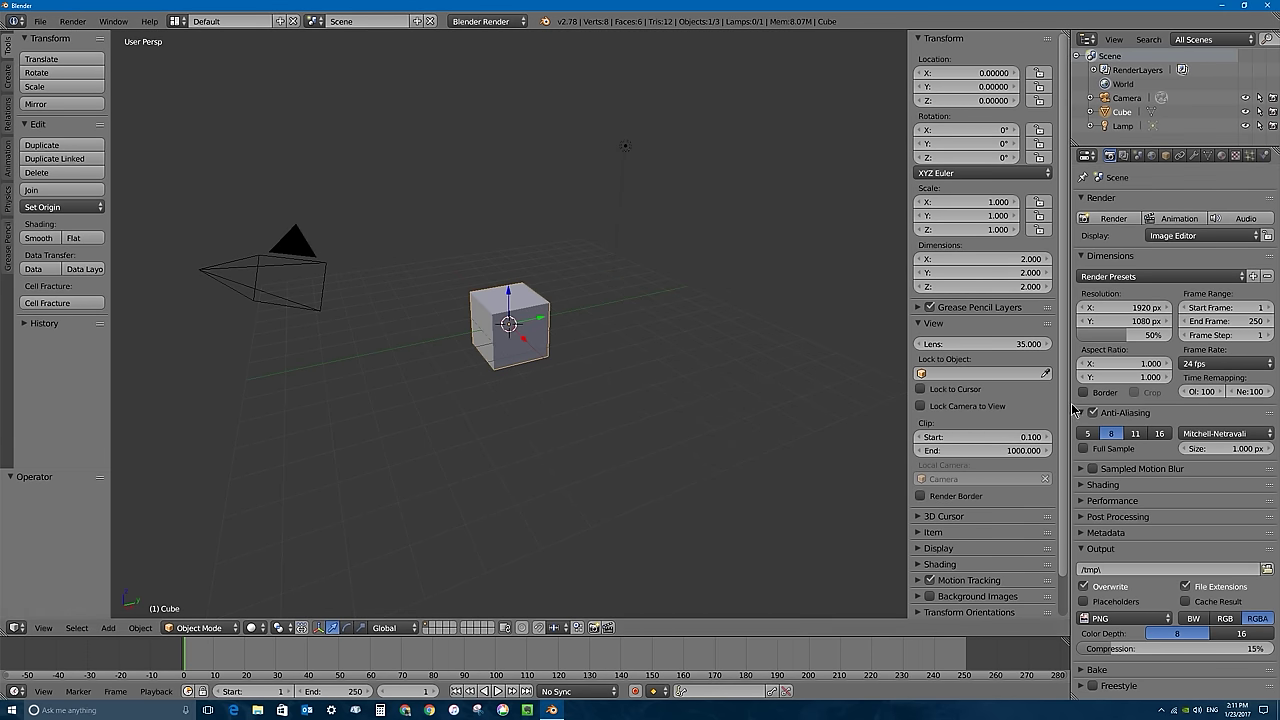
- Start the Screencast Keys display for the 3D view
scroll(1048, 450, down, 2)
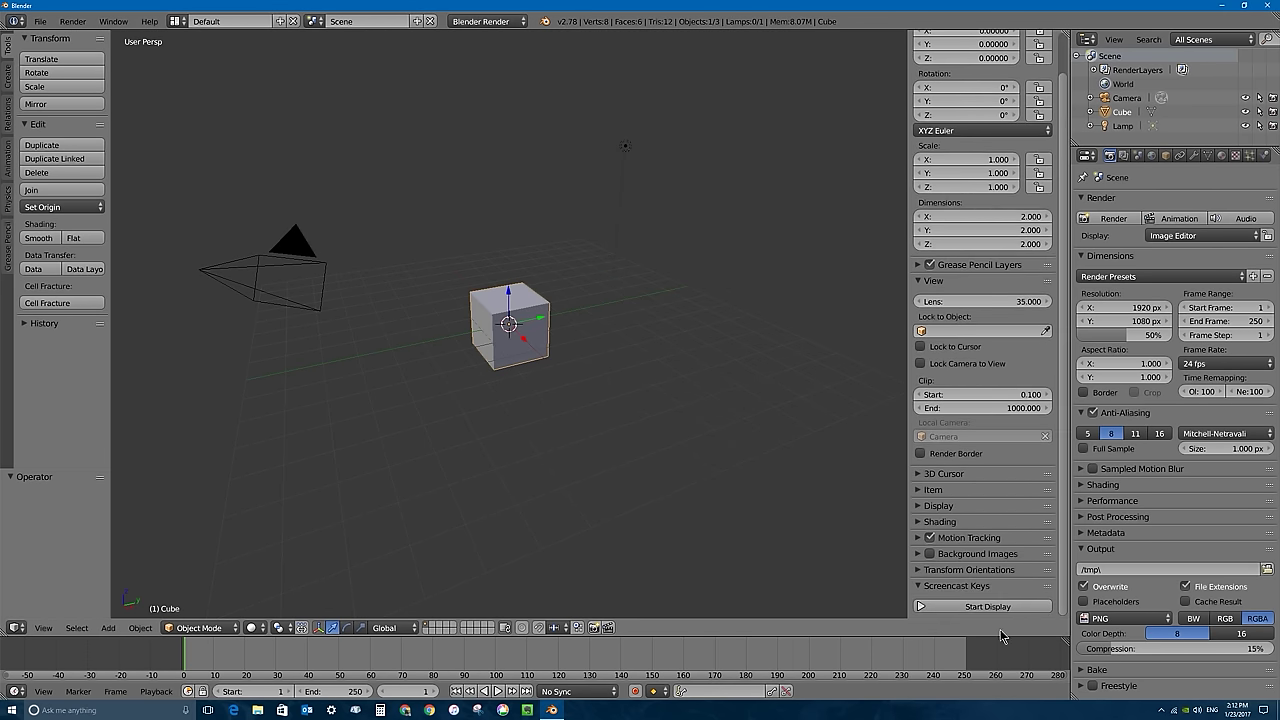
click(988, 606)
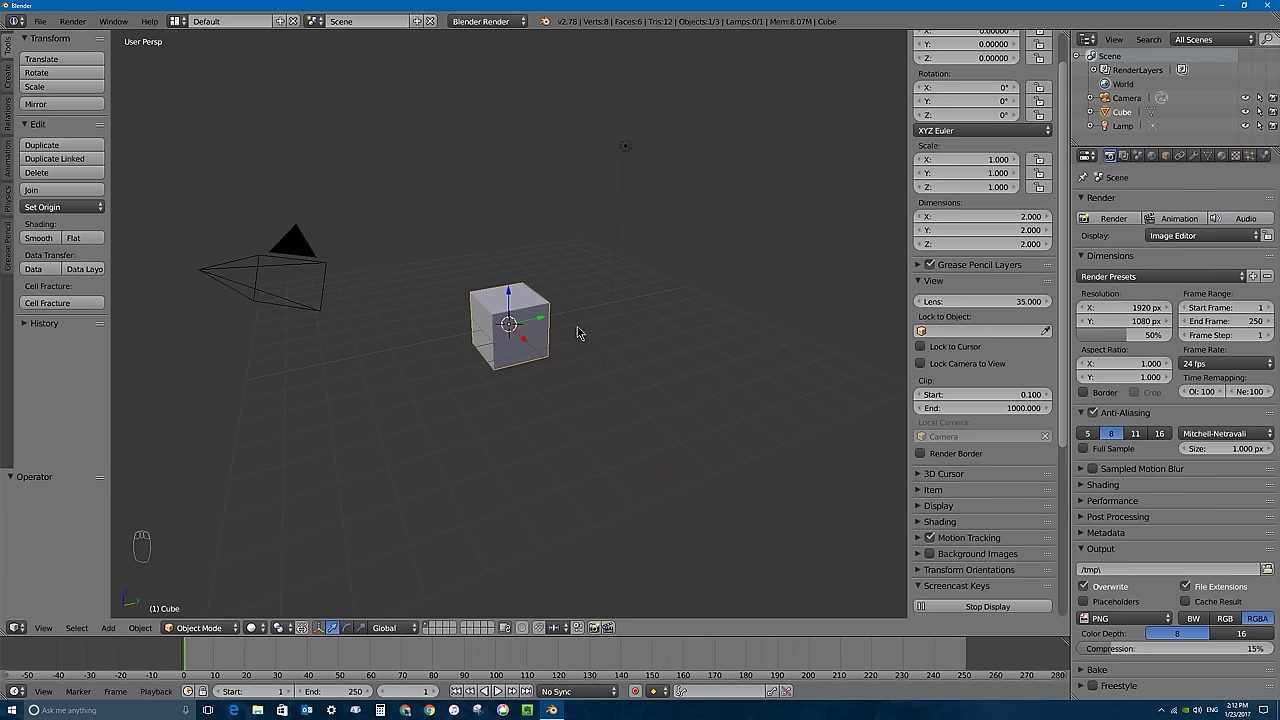
- Delete the default cube and add a Monkey mesh at the scene's origin
scroll(540, 302, up, 3)
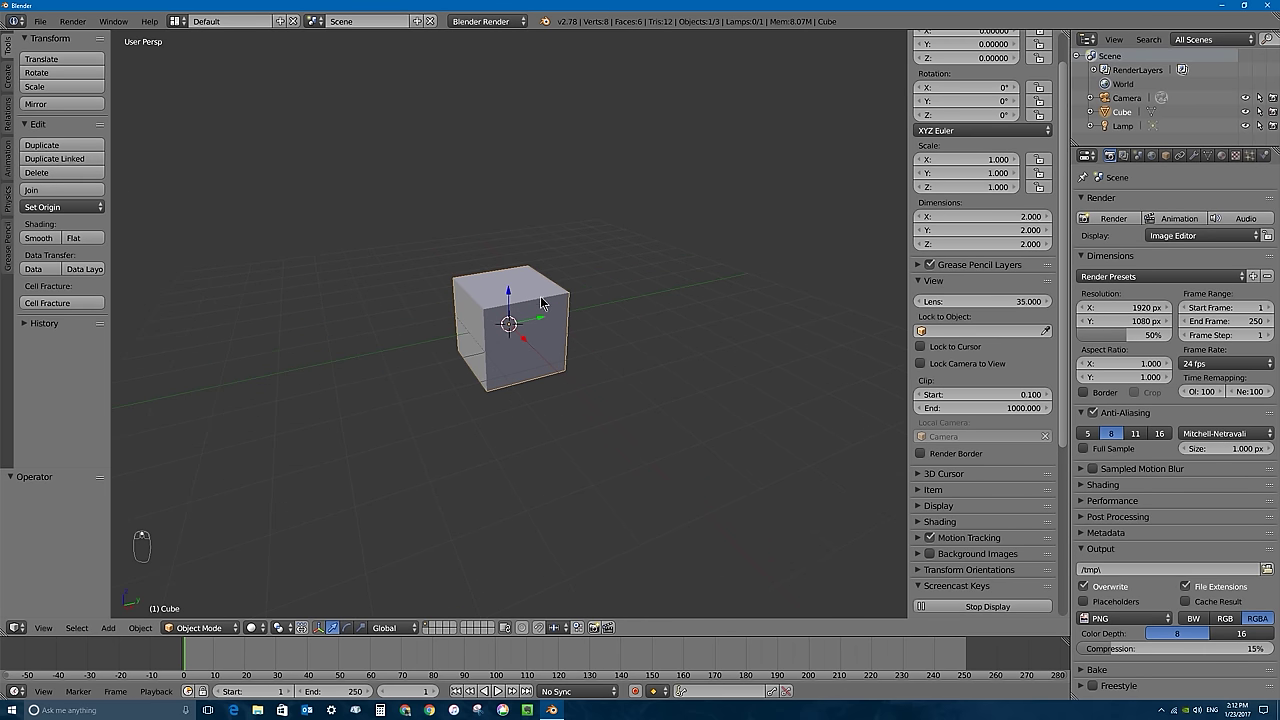
key(x)
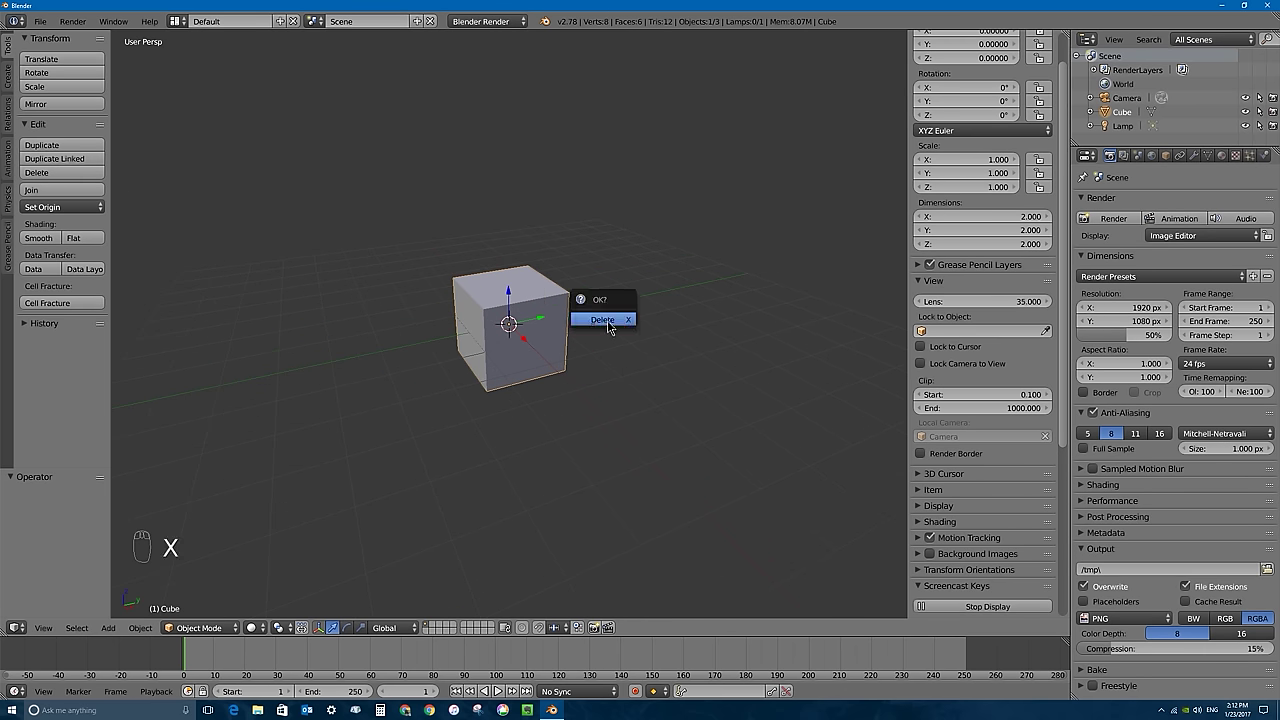
click(600, 322)
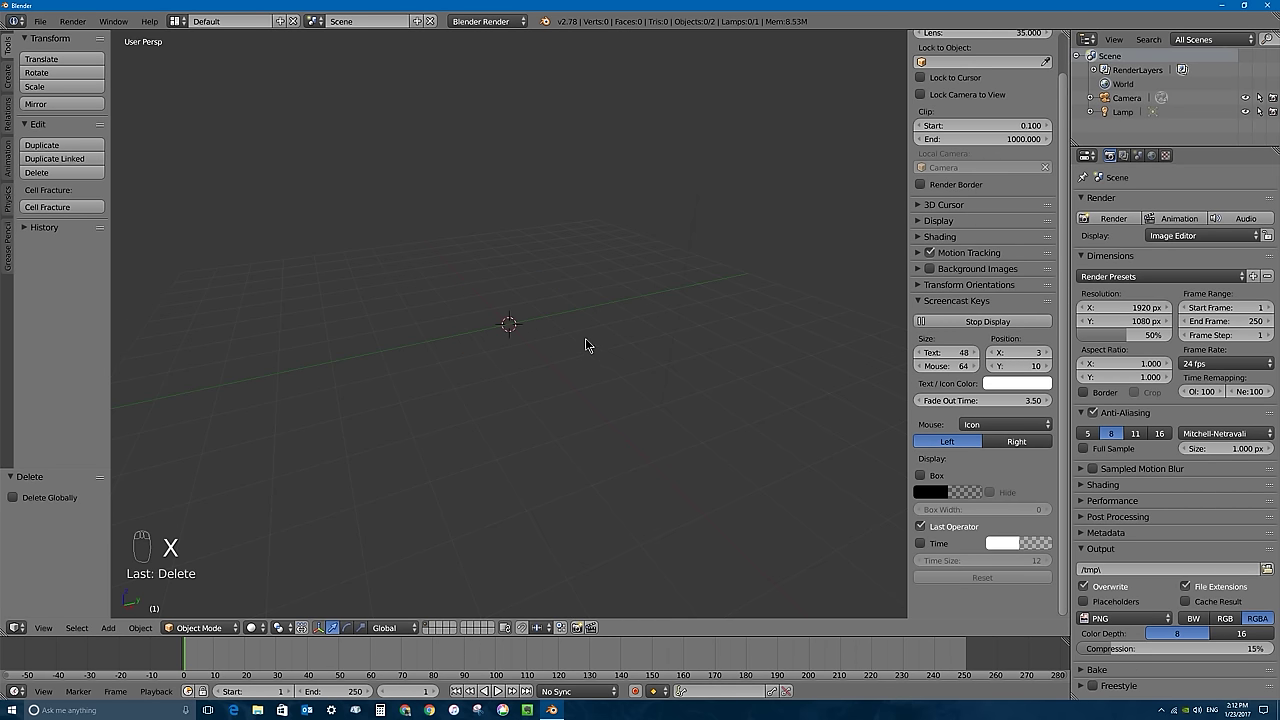
key(shift+a)
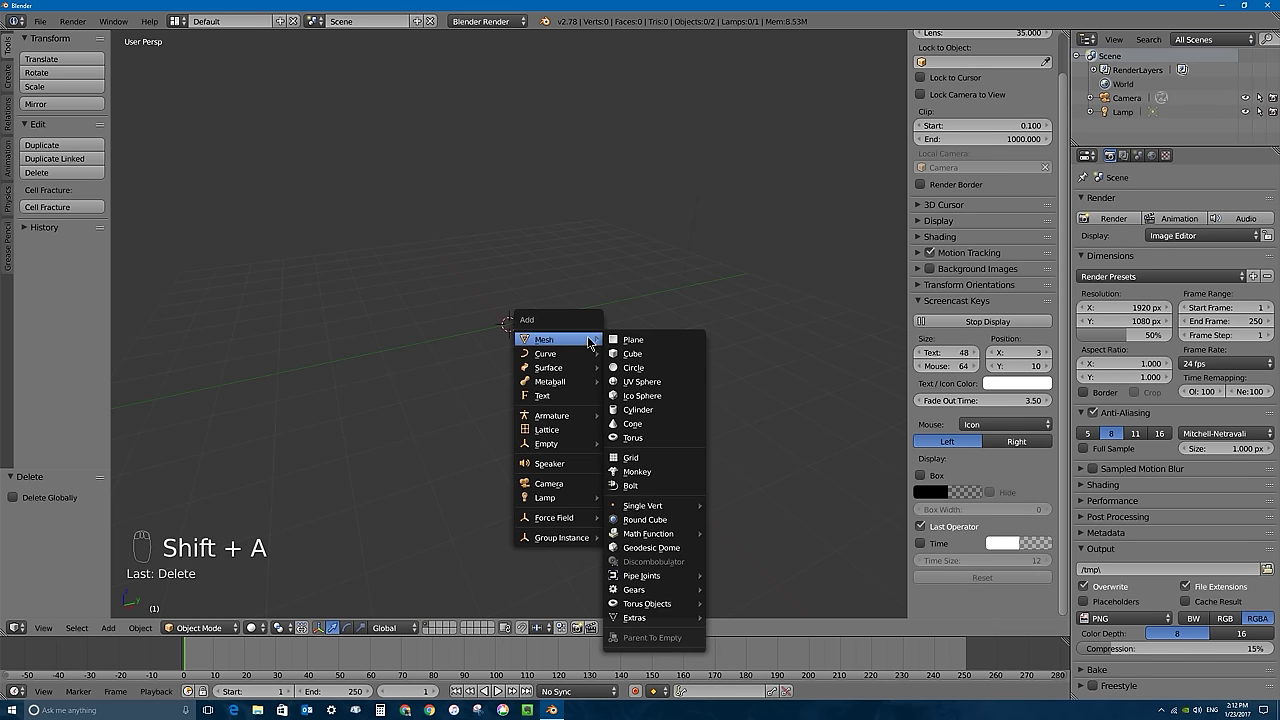
click(650, 471)
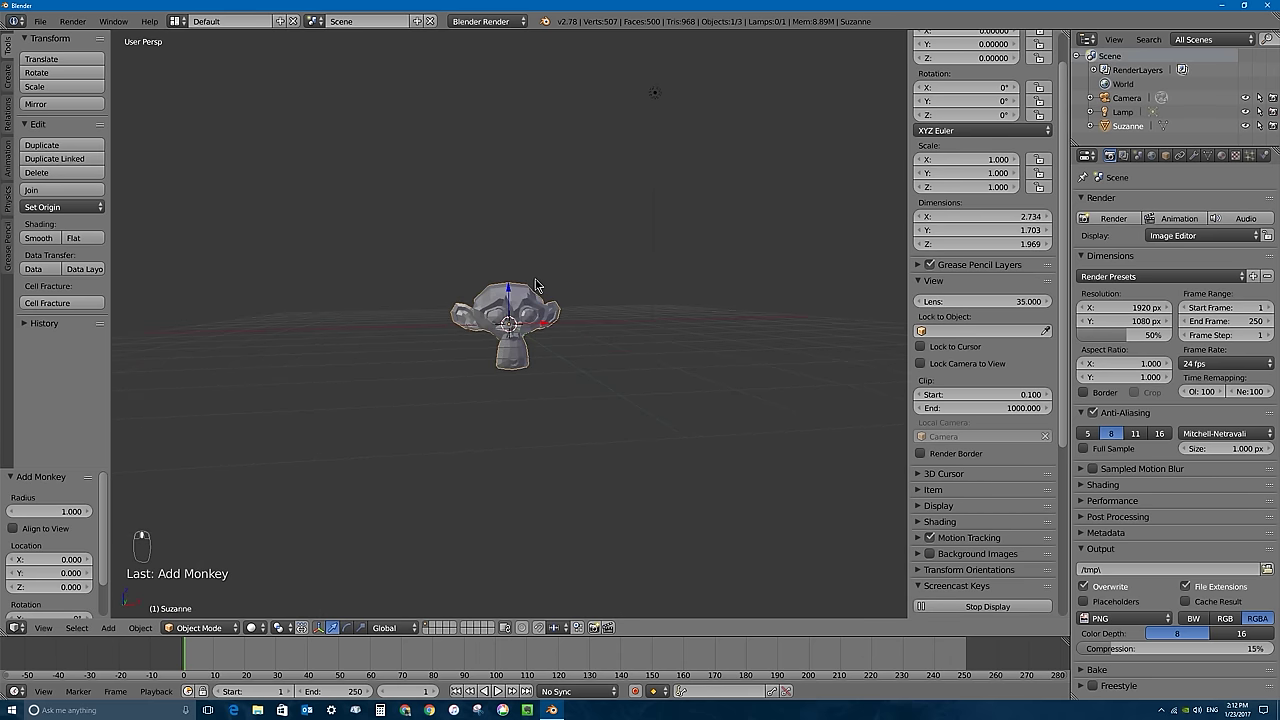
- Add a Subdivision Surface modifier with 2 view subdivisions to the monkey head and give it smooth shading
click(1195, 156)
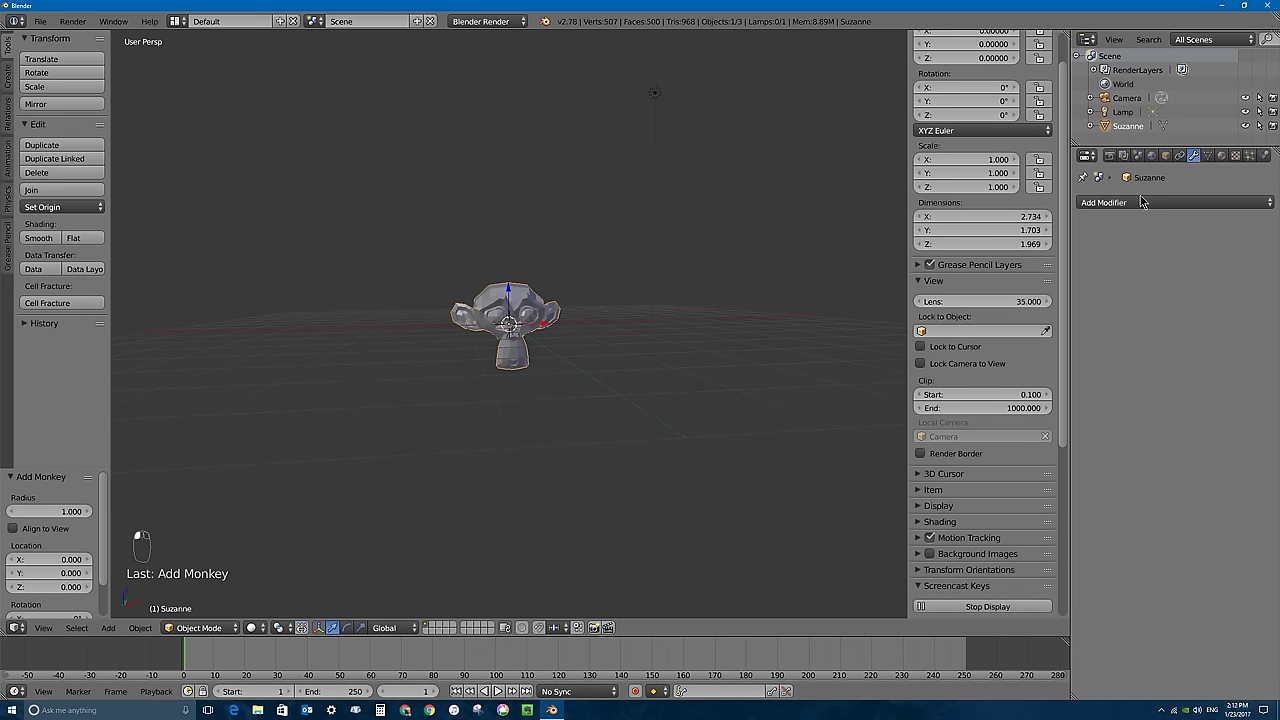
click(1143, 202)
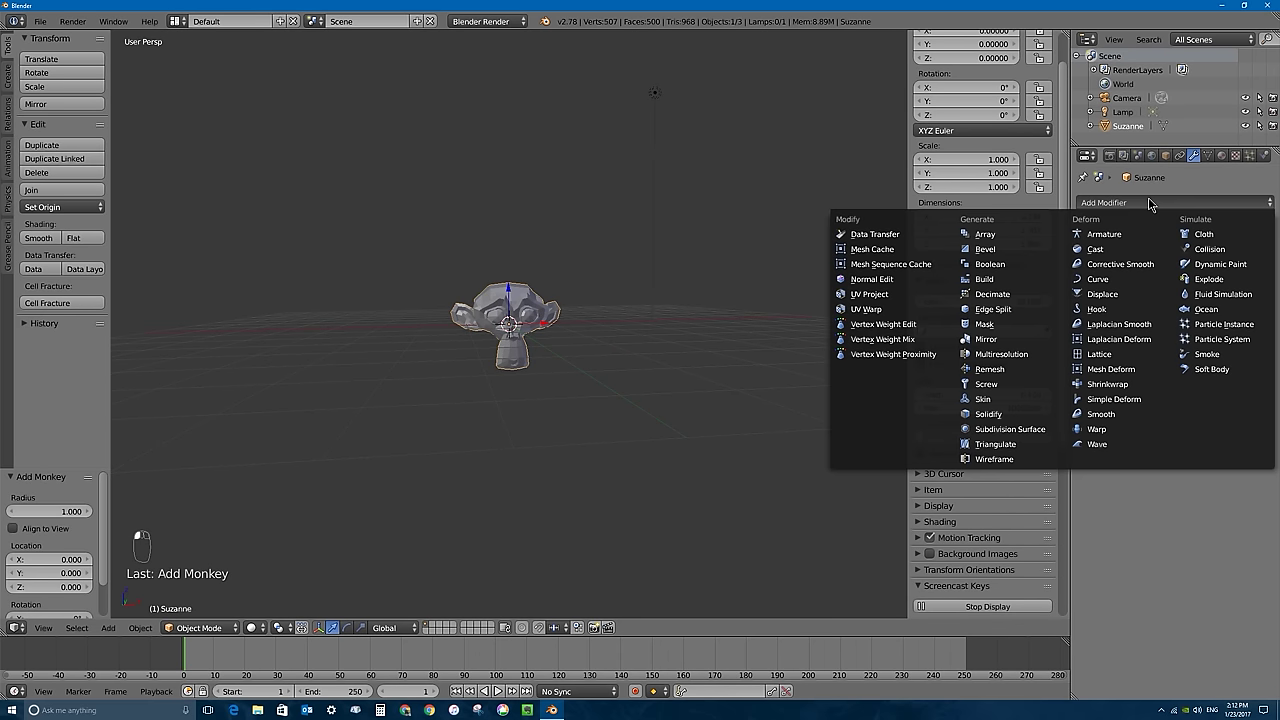
click(1031, 432)
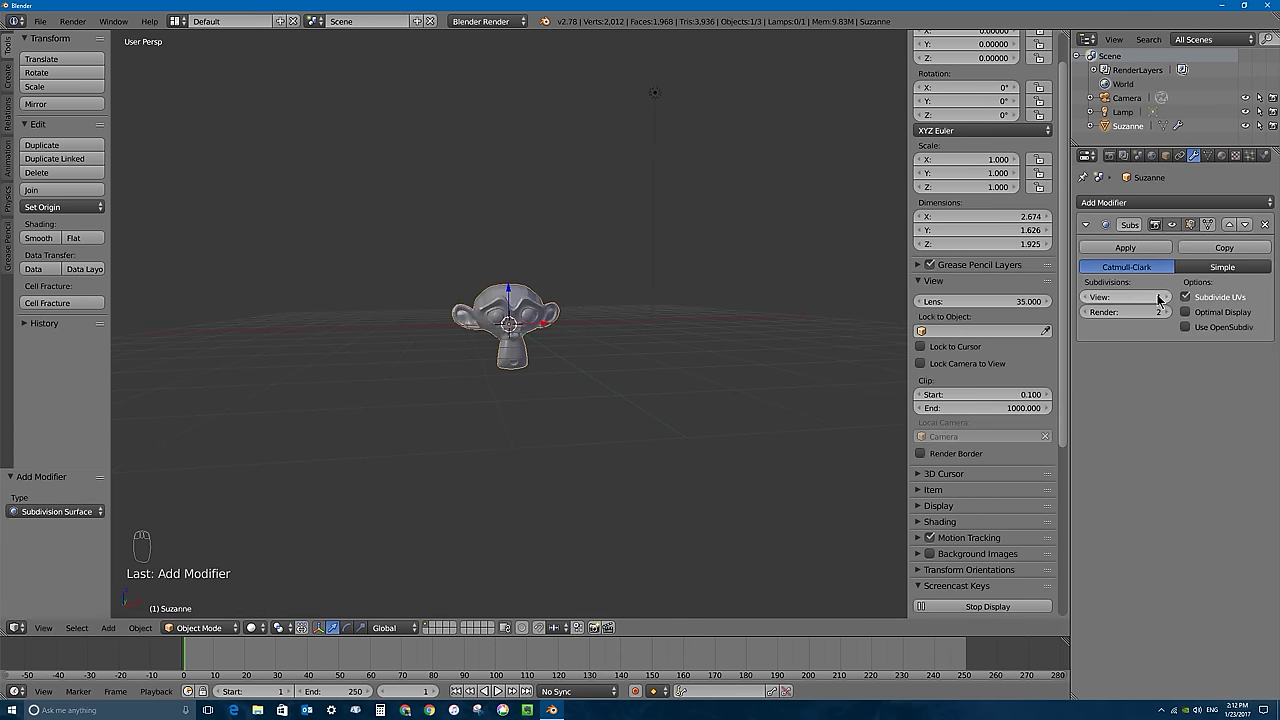
middle_drag(452, 299, 426, 308)
scroll(361, 271, up, 5)
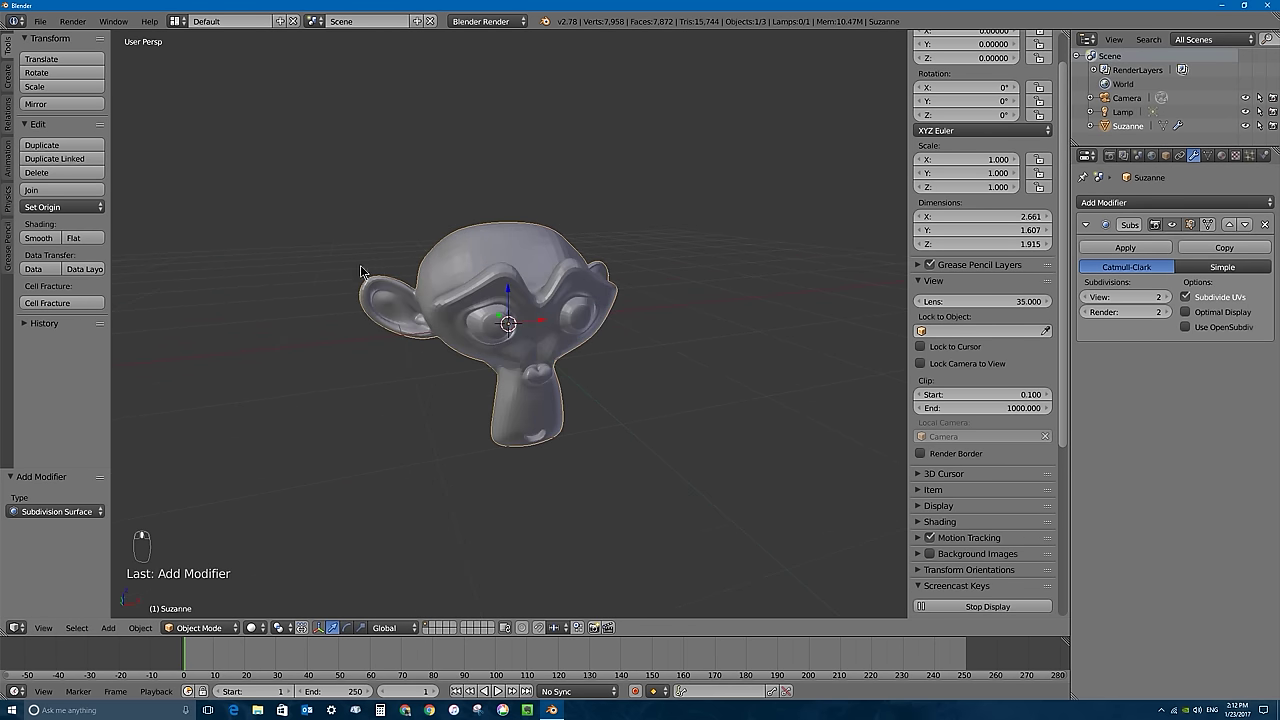
click(37, 239)
scroll(505, 318, down, 4)
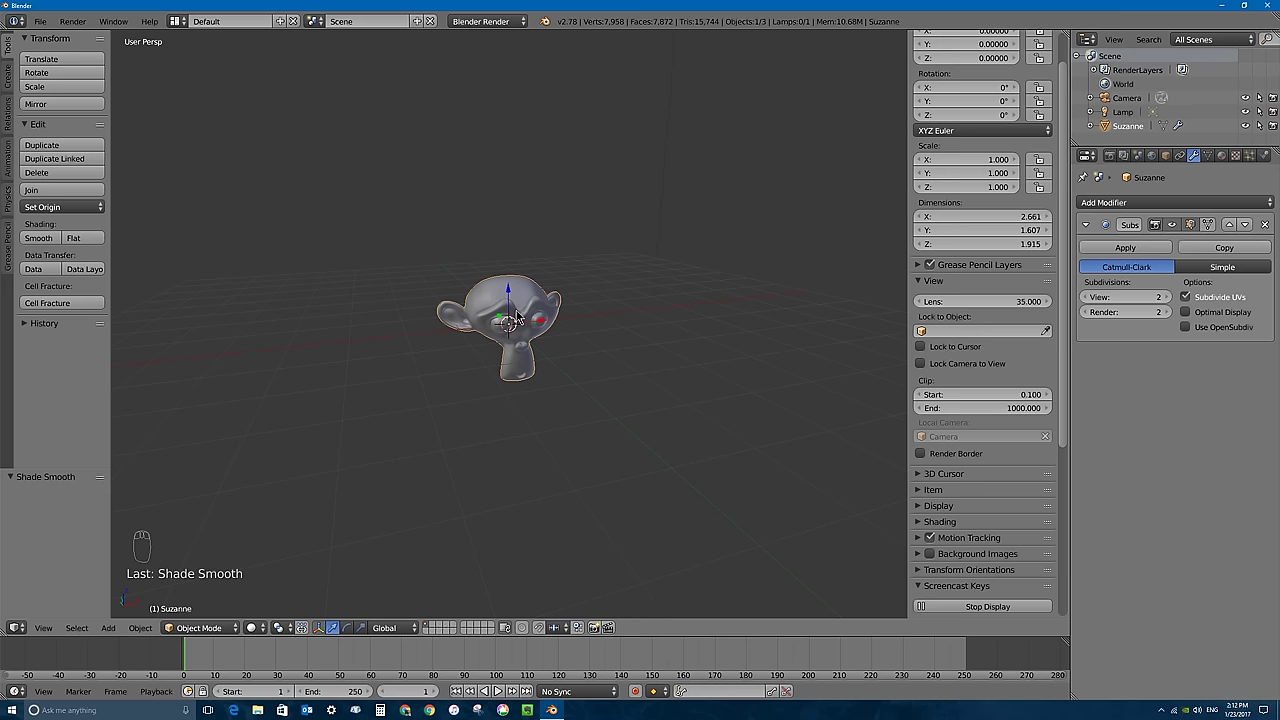
- In the right orthographic view, tilt the monkey head to about -36° around X and raise it to about 0.52 on Z
key(KP_1)
key(KP_5)
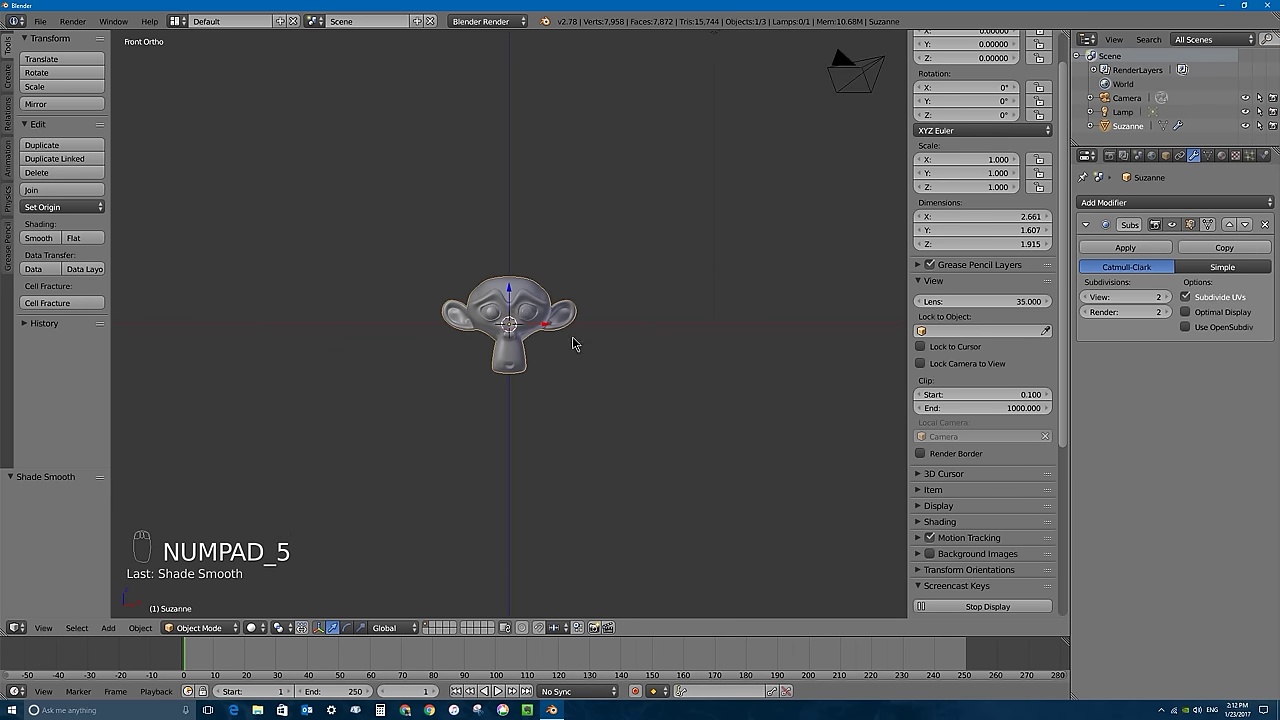
key(KP_3)
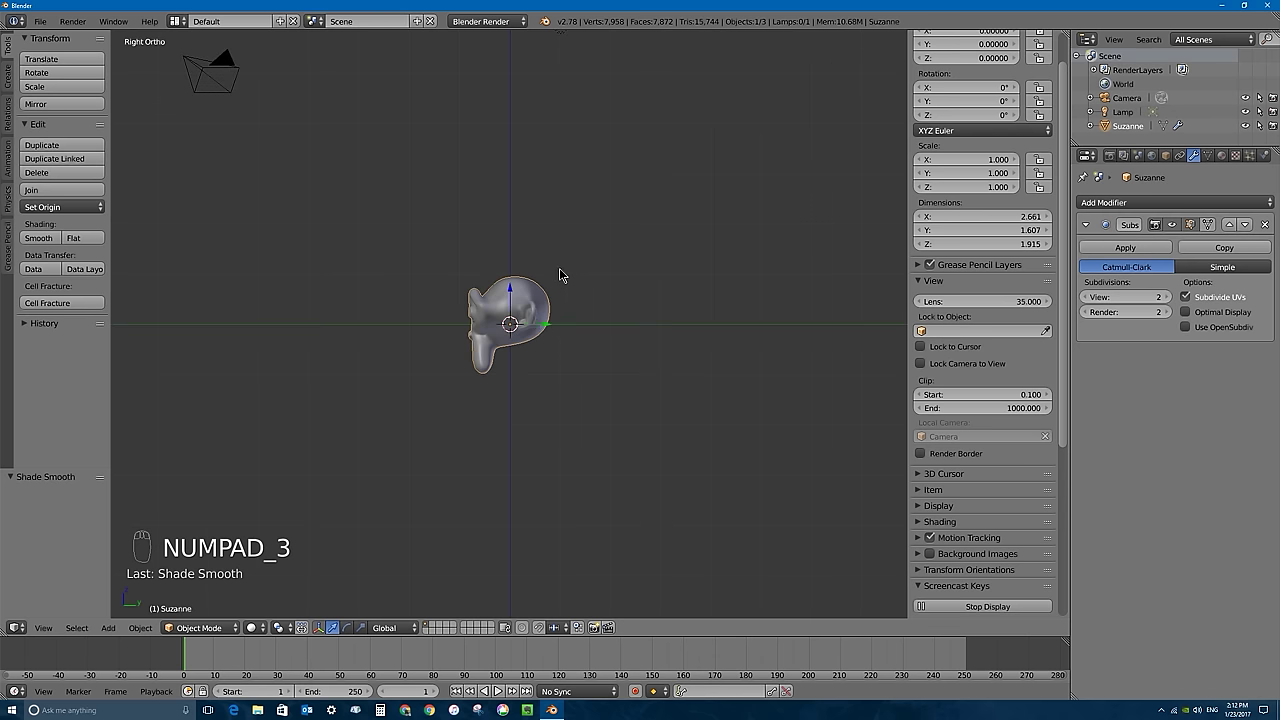
key(r)
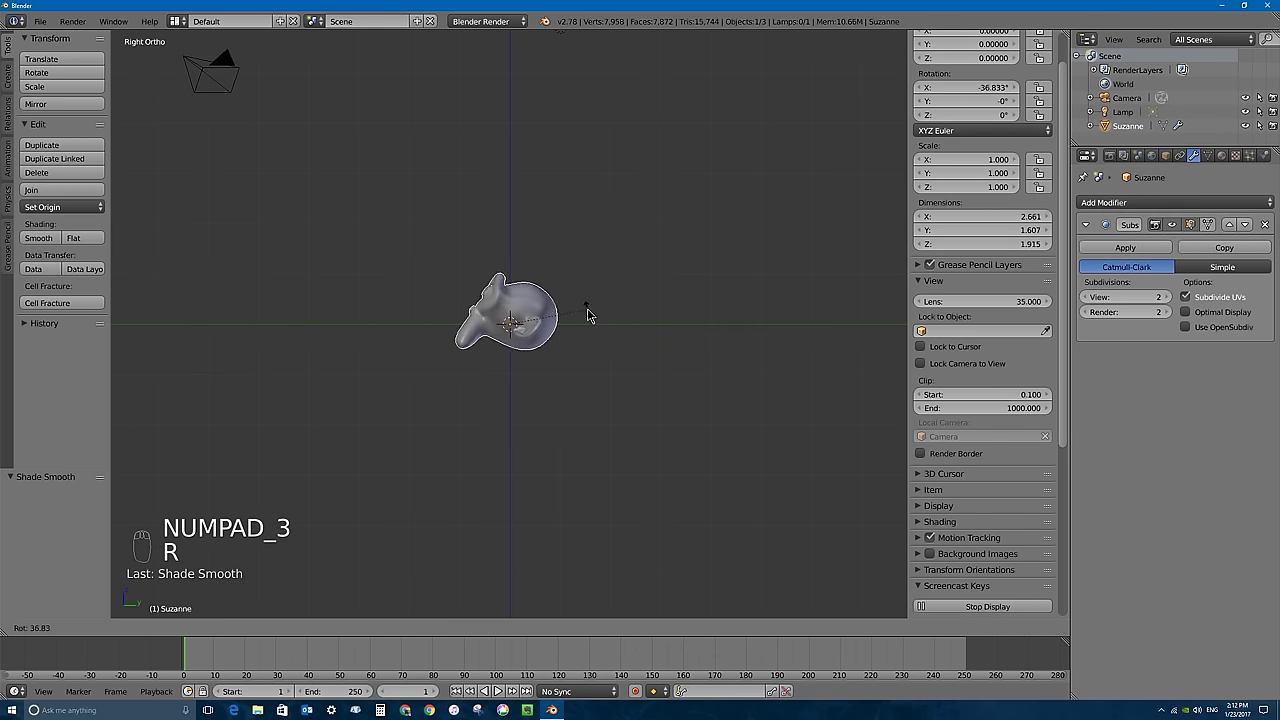
click(588, 314)
right_drag(509, 289, 512, 266)
key(r)
click(651, 277)
middle_drag(651, 277, 483, 316)
key(KP_3)
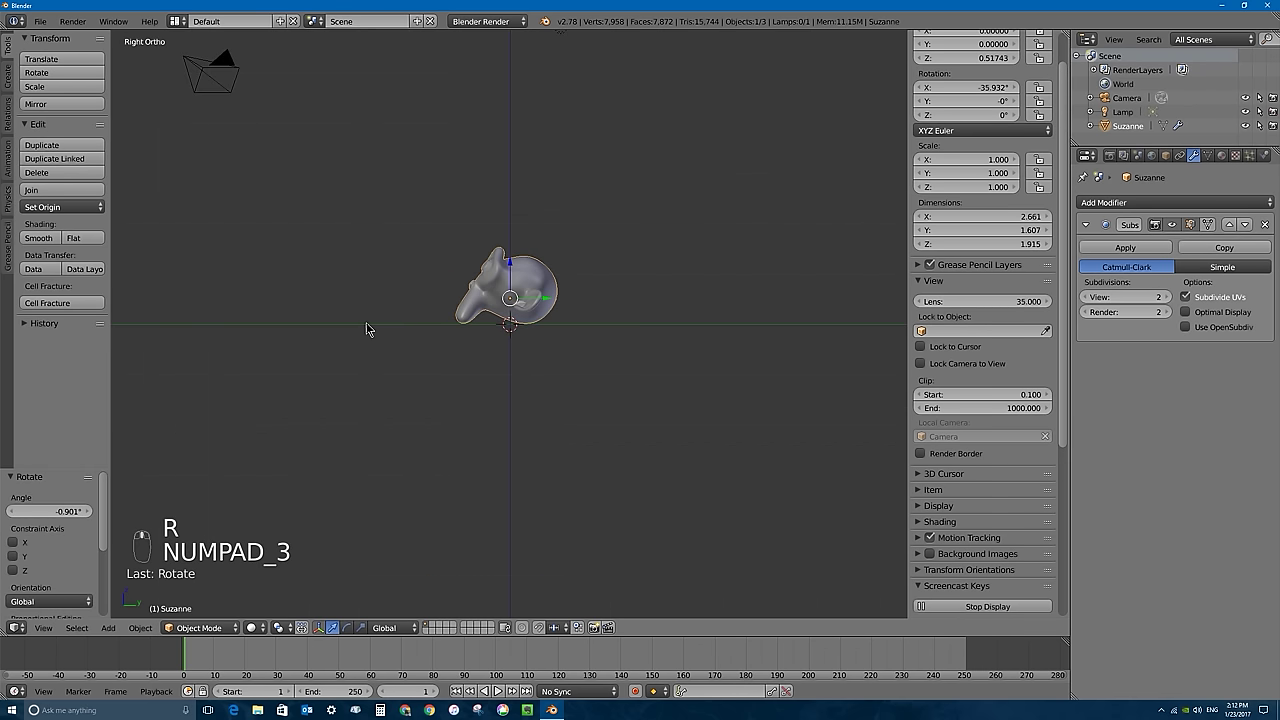
- Add a single-bone armature at the origin, working in the front orthographic view
key(KP_1)
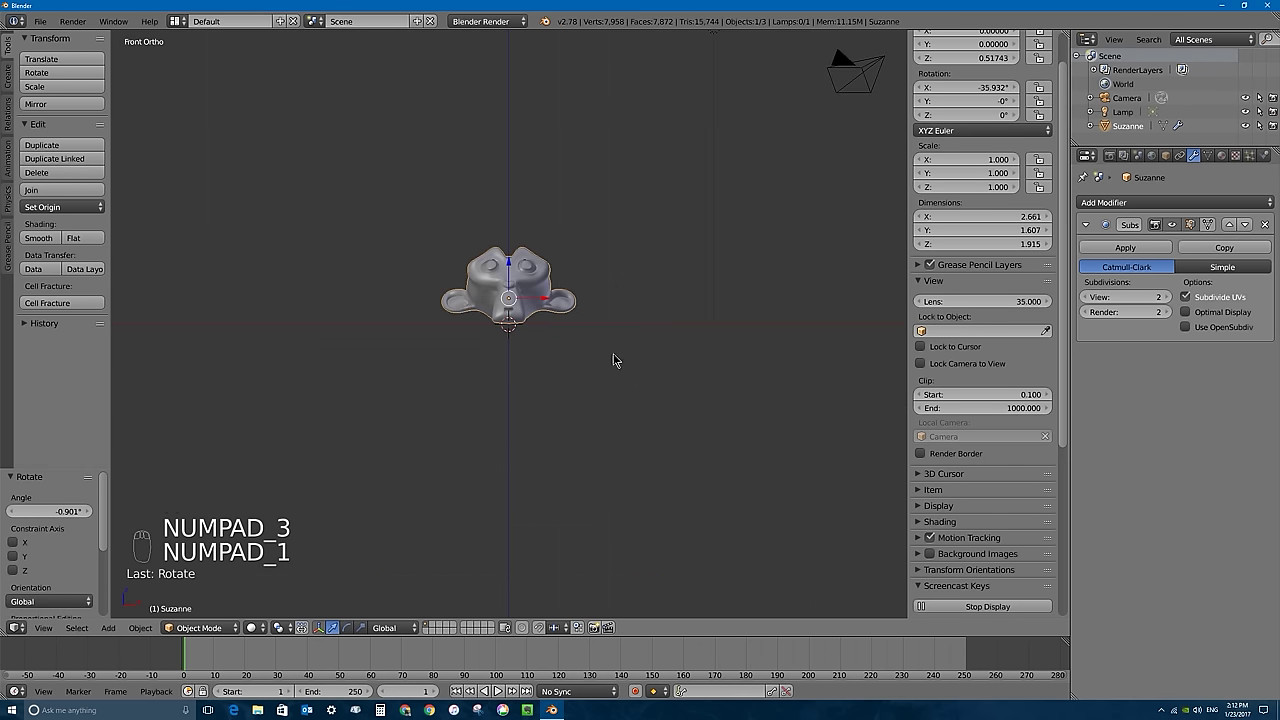
shift+middle_drag(610, 288, 597, 388)
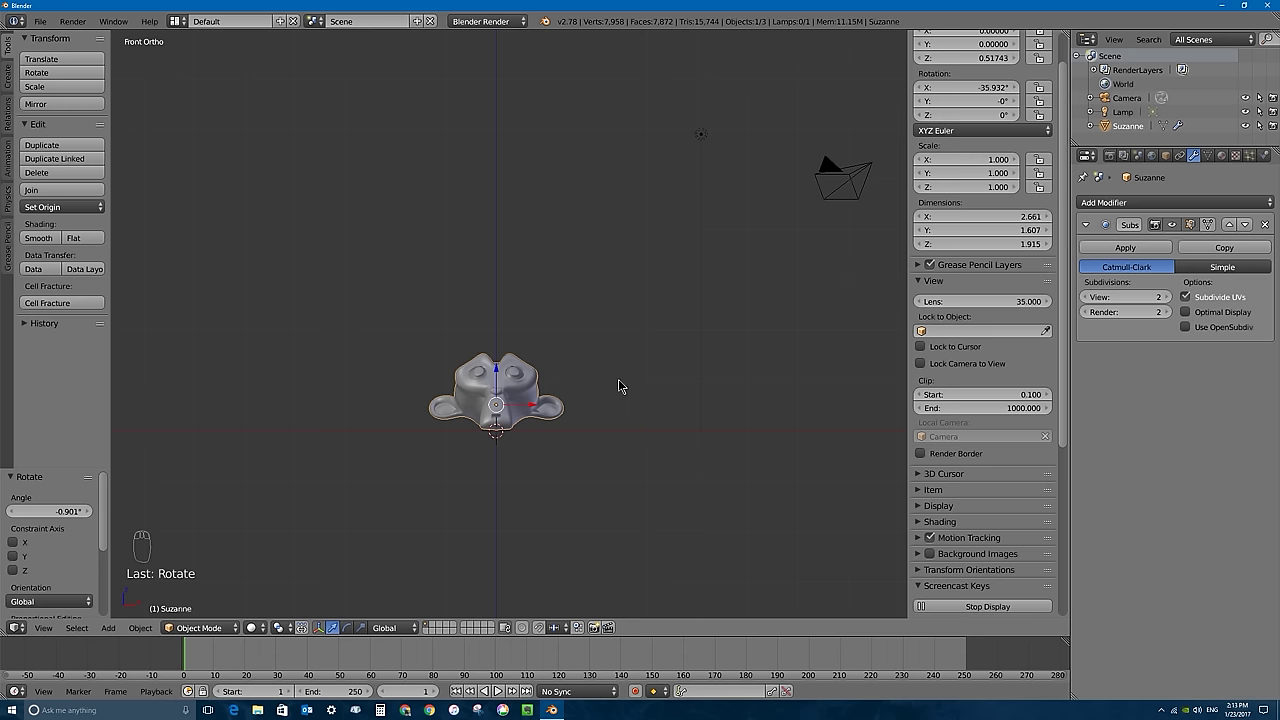
key(shift+a)
mouse_move(621, 386)
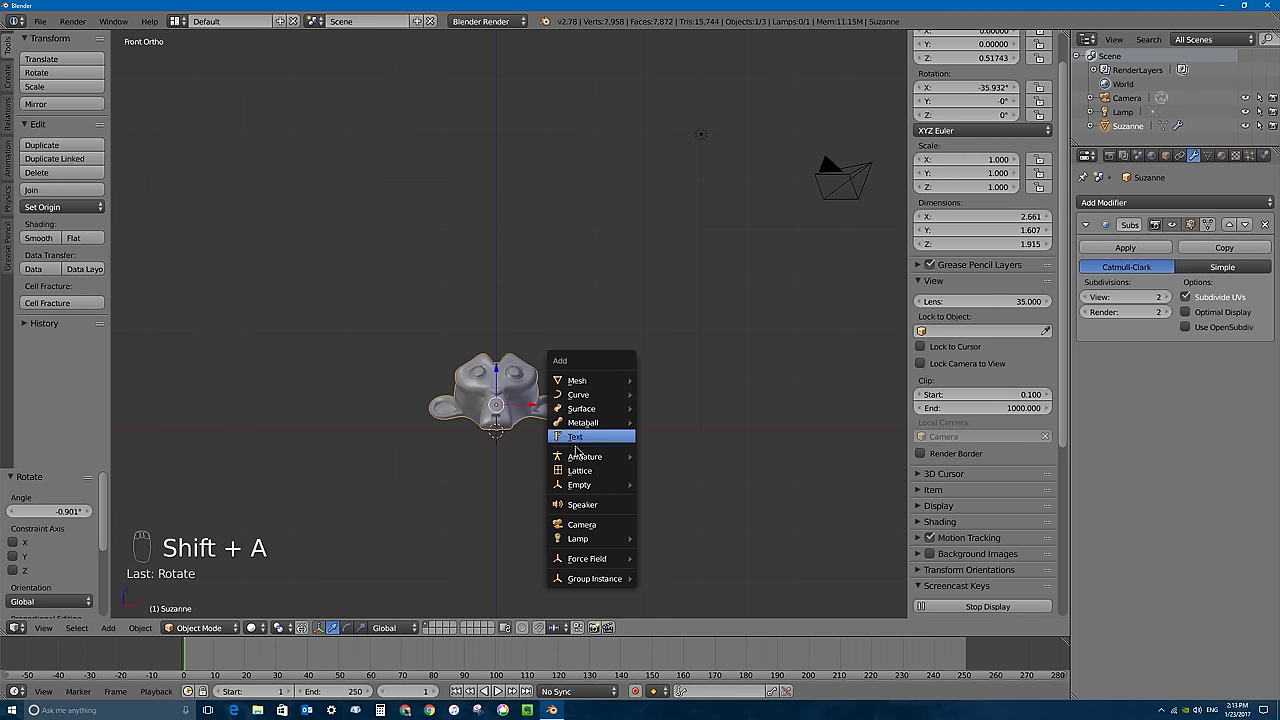
mouse_move(590, 460)
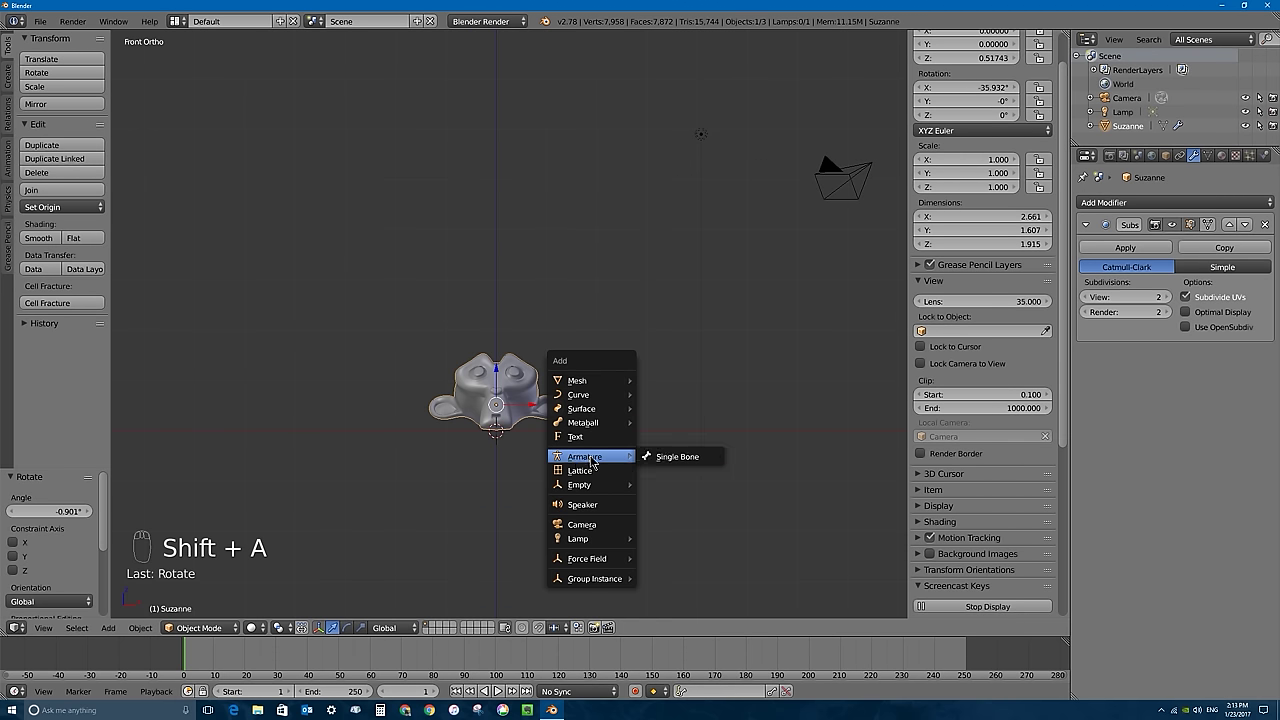
click(674, 461)
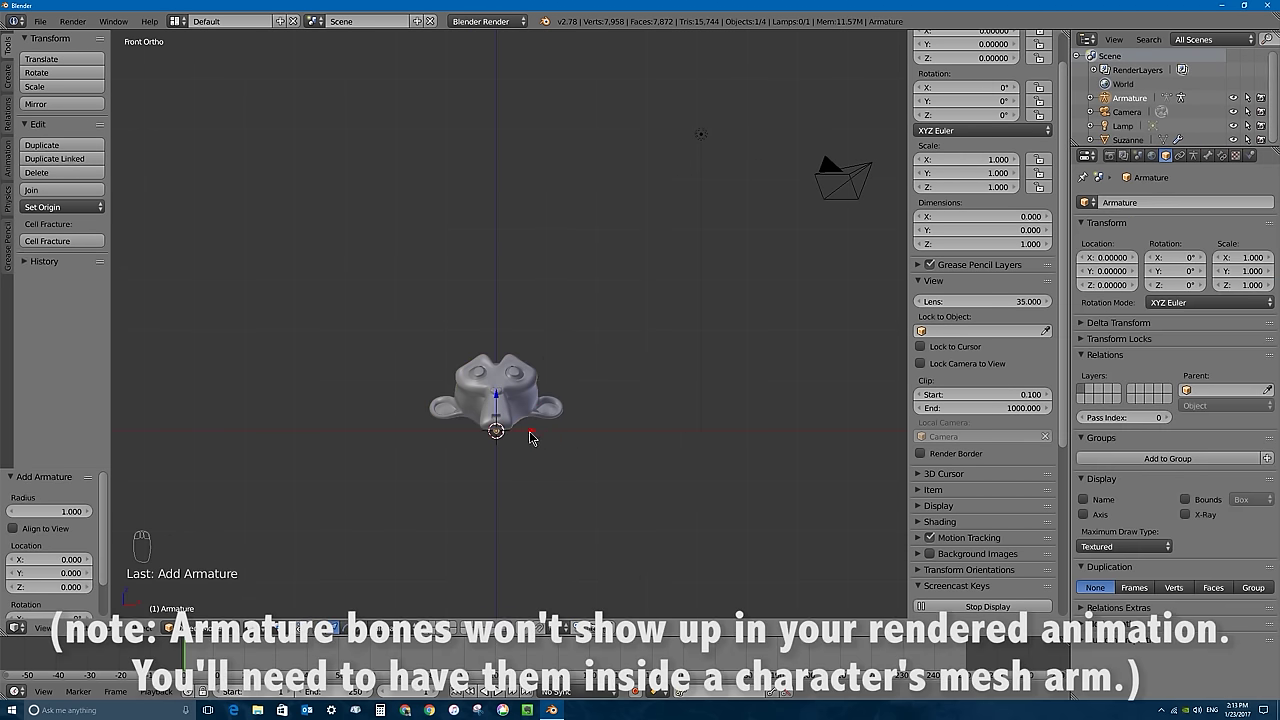
- Move the armature about 3.59 along X beside the monkey head and scale it up by about 2.5
drag(532, 432, 711, 432)
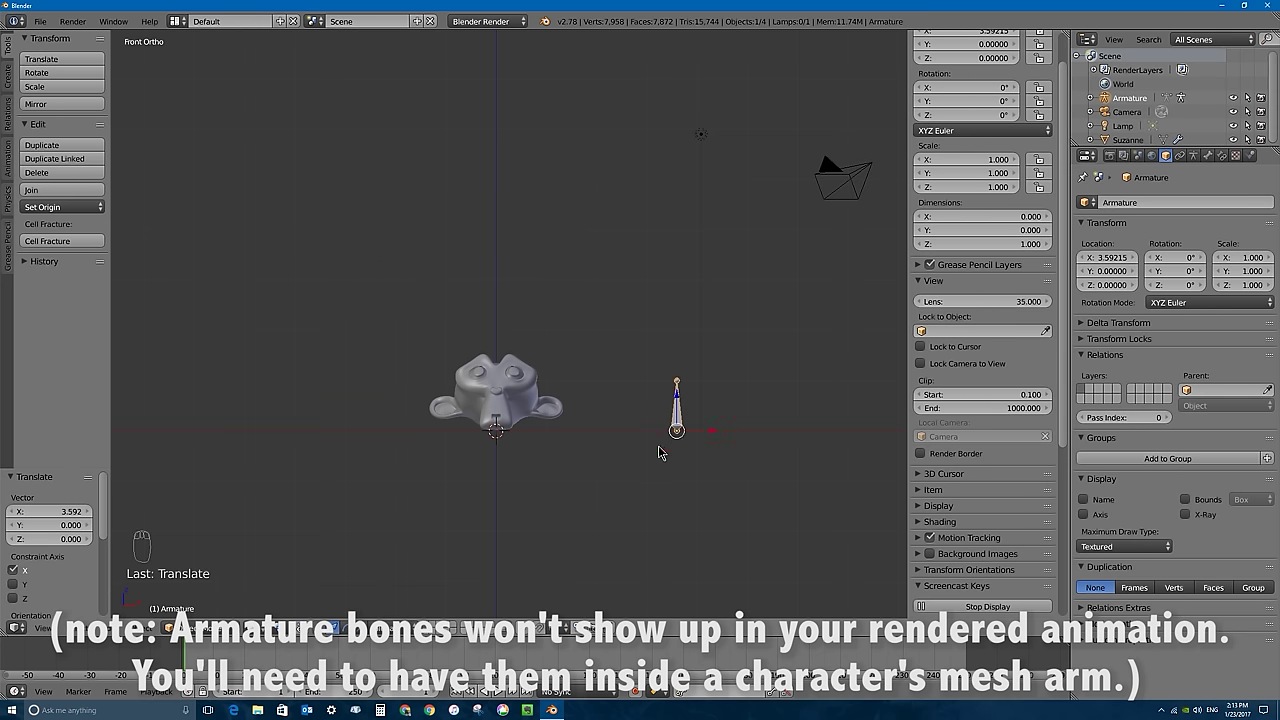
key(s)
click(856, 408)
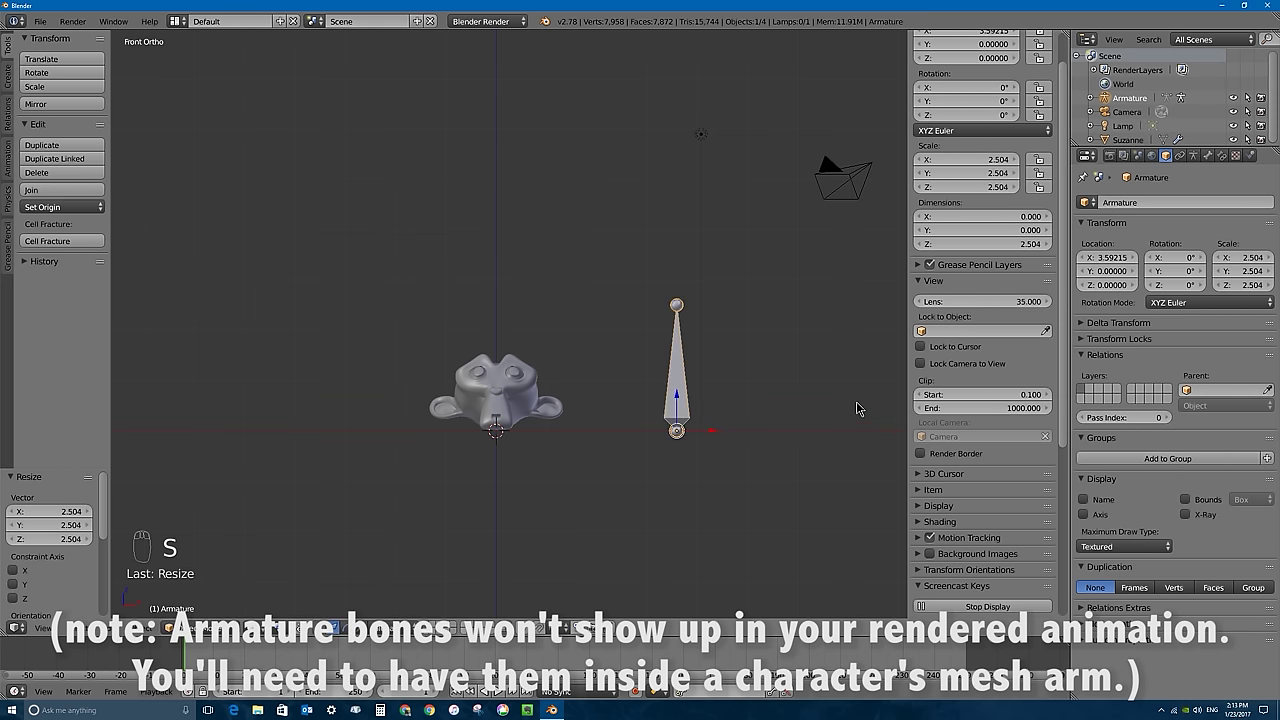
- Enter Edit Mode on the armature and lengthen the bone by moving its upper tip up about 0.78 along Z
key(Tab)
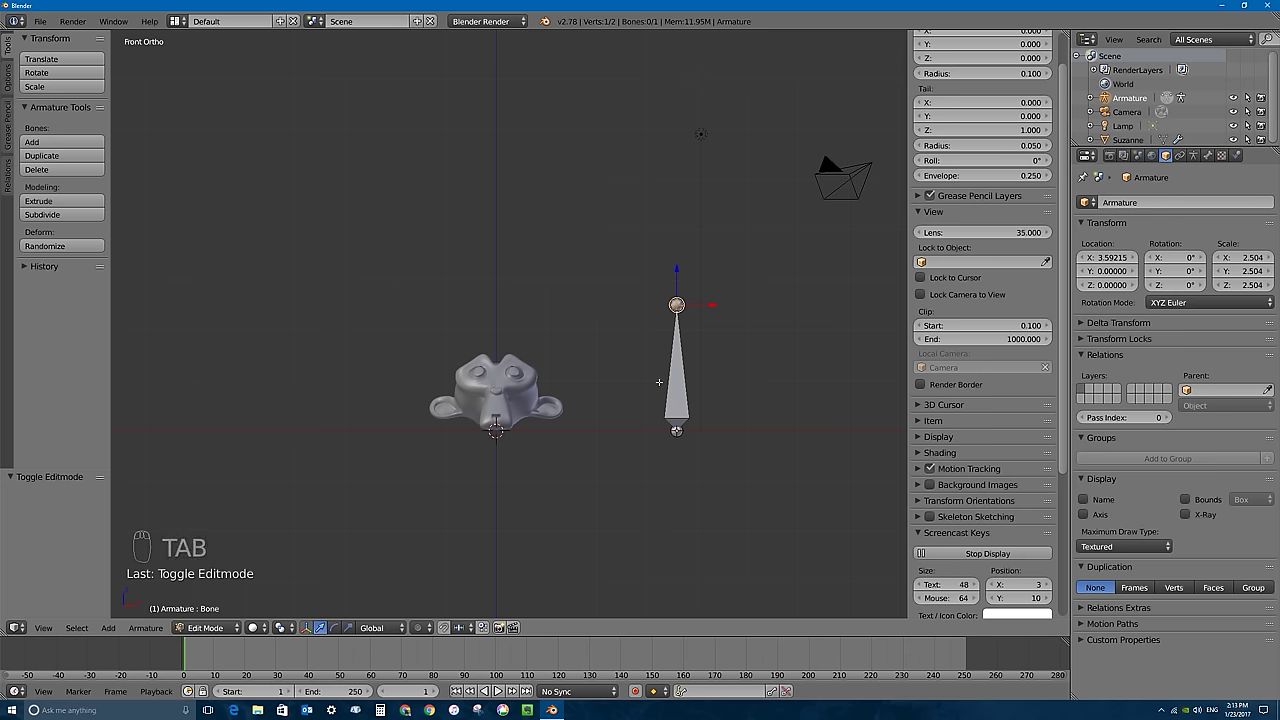
right_drag(676, 378, 672, 322)
right_click(672, 322)
right_click(676, 303)
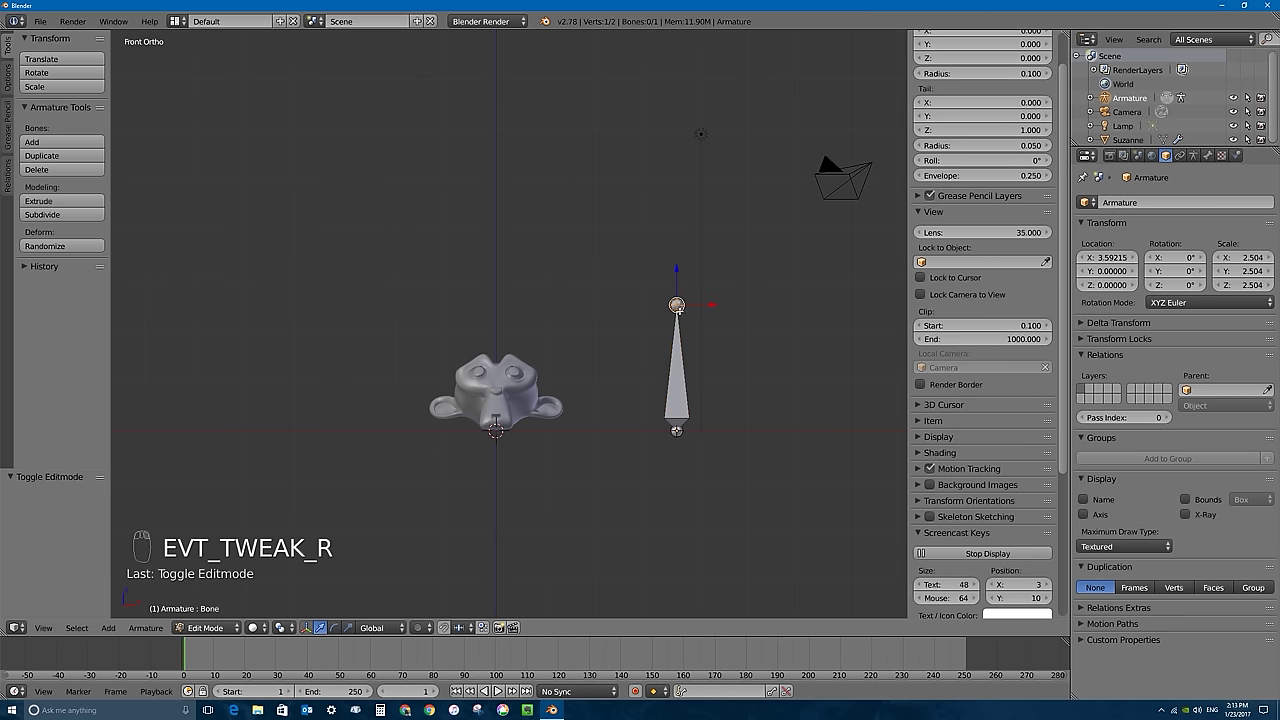
drag(676, 278, 678, 230)
- Extrude two arm bones from the tip, one by about -1.75 X and 1.73 Z, the other by about -1.84 X and -1.51 Z
key(e)
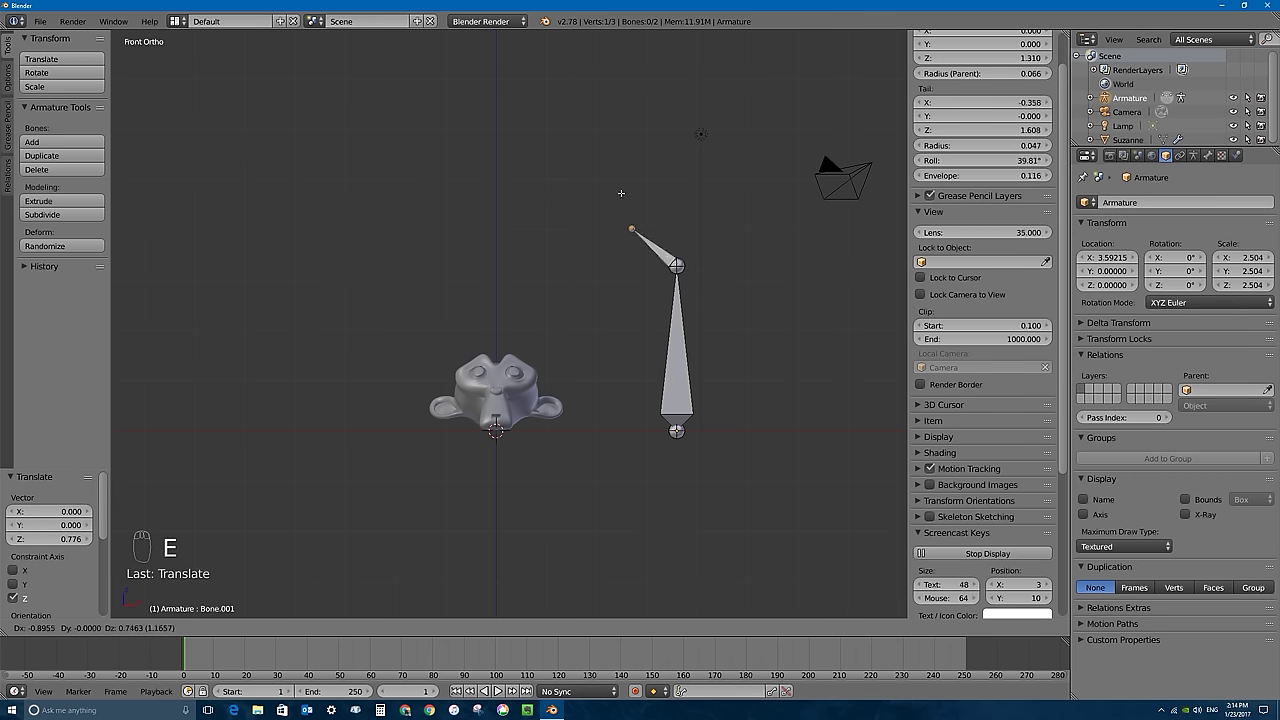
click(577, 139)
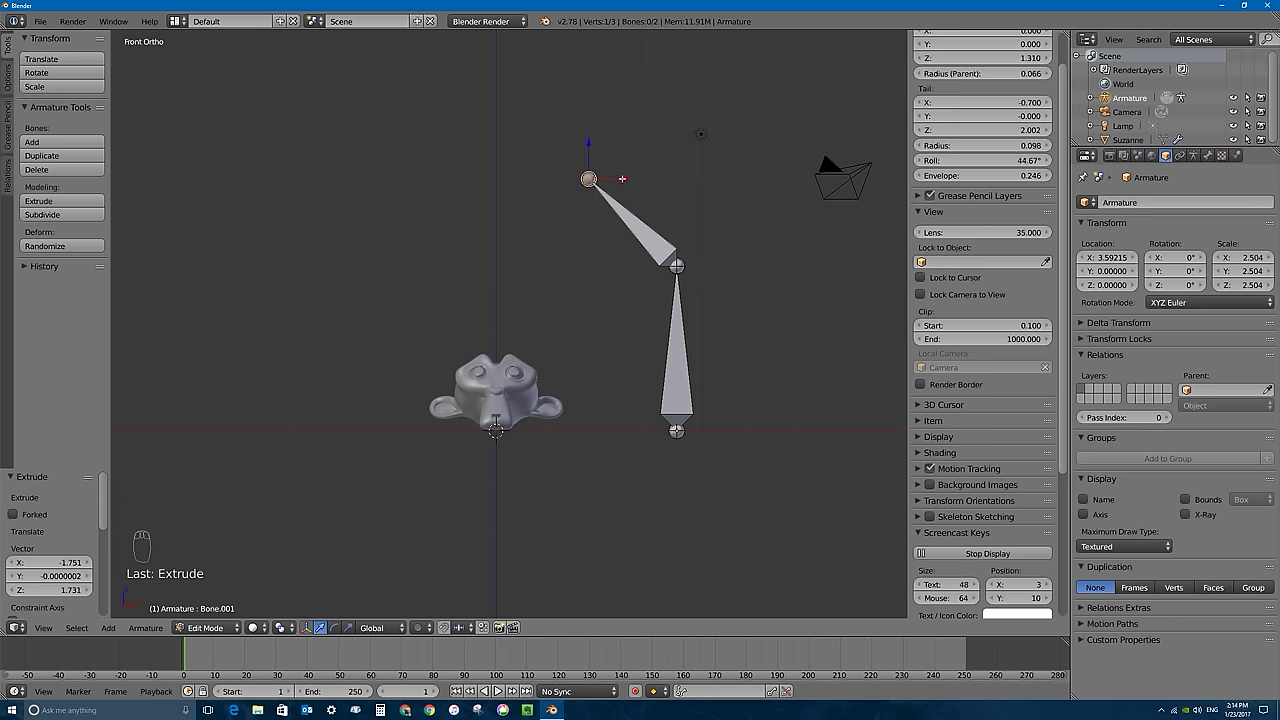
key(e)
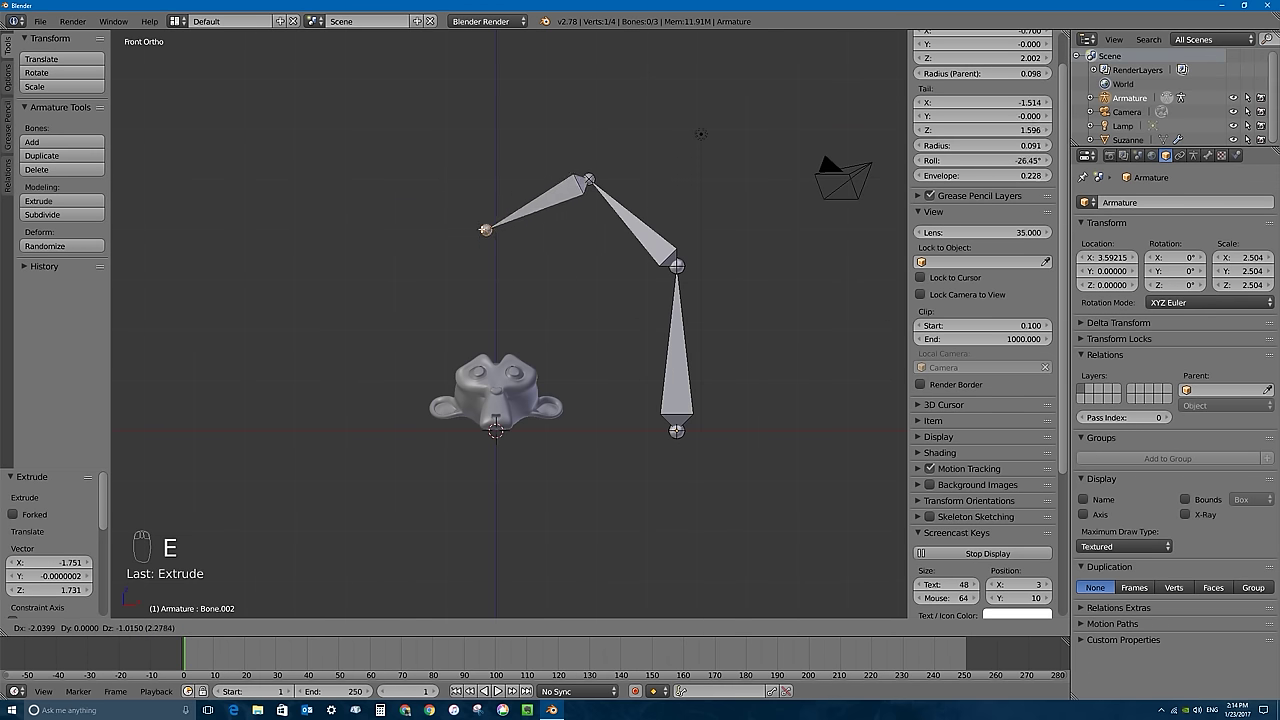
click(492, 248)
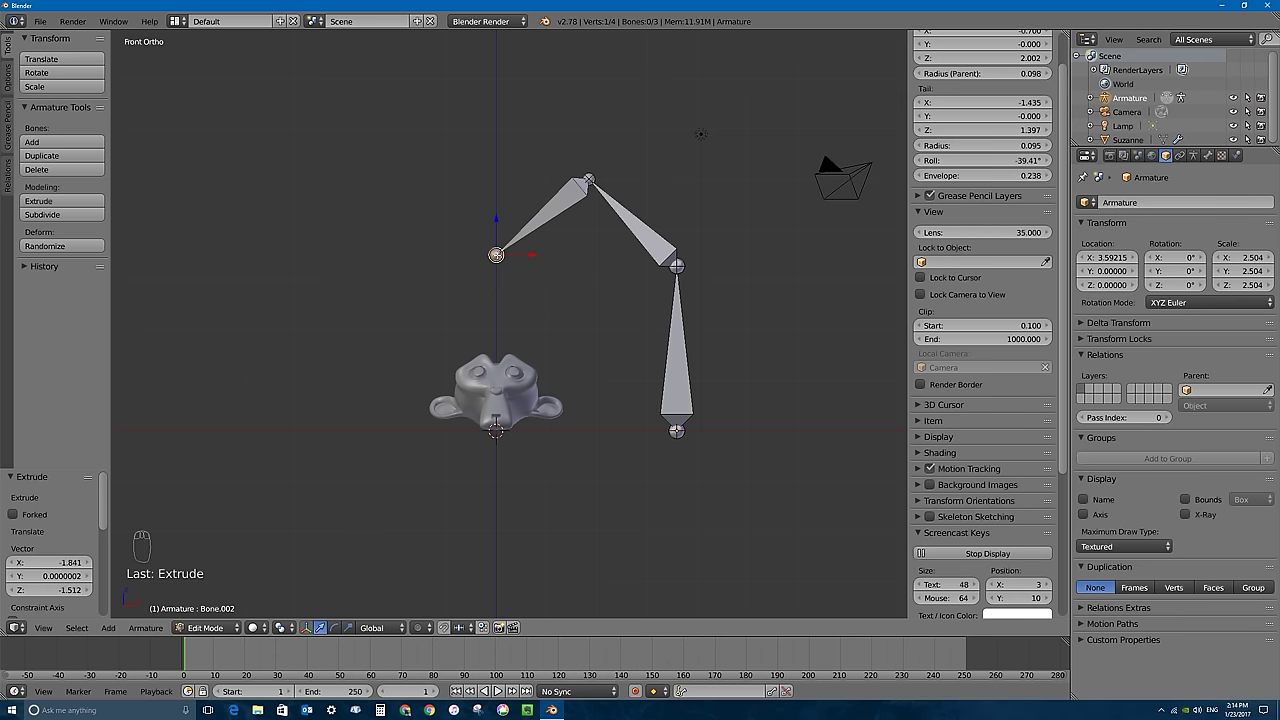
- Extrude two claw bones from the arm's end joint, one by about -0.81 X and -0.84 Z, the other by about 0.92 X and -1.0 Z
key(e)
click(456, 263)
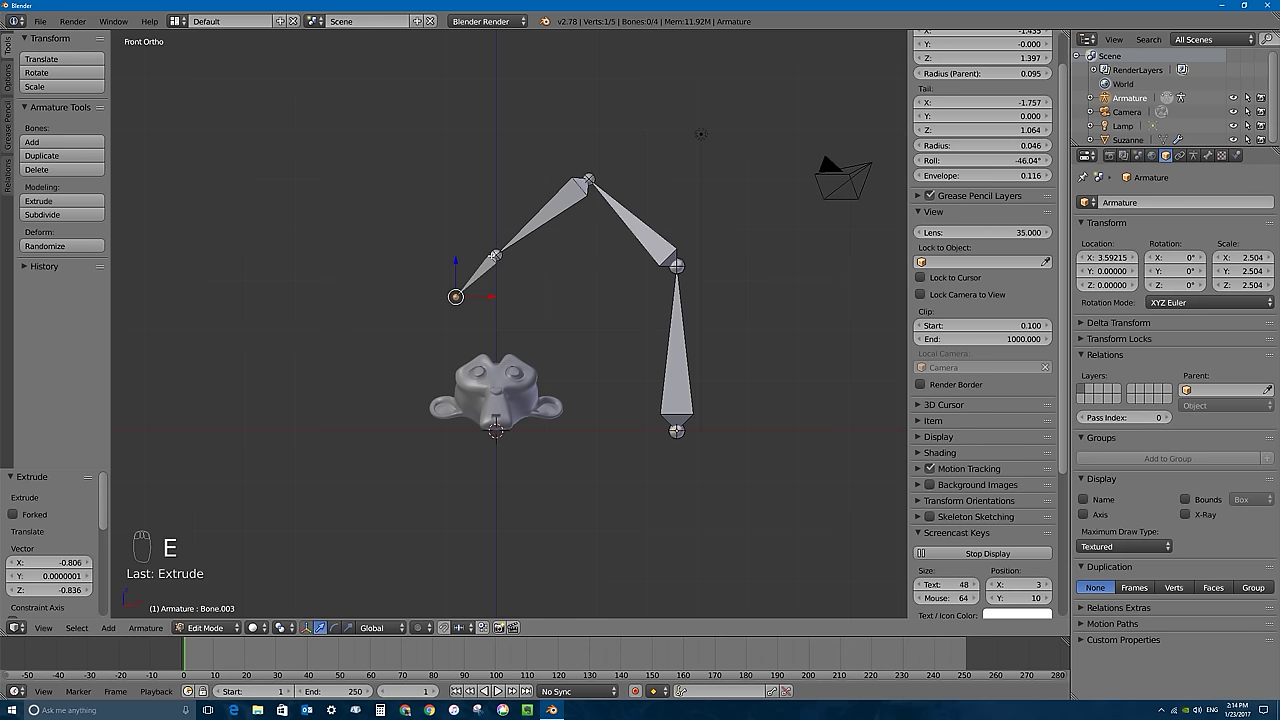
right_click(495, 252)
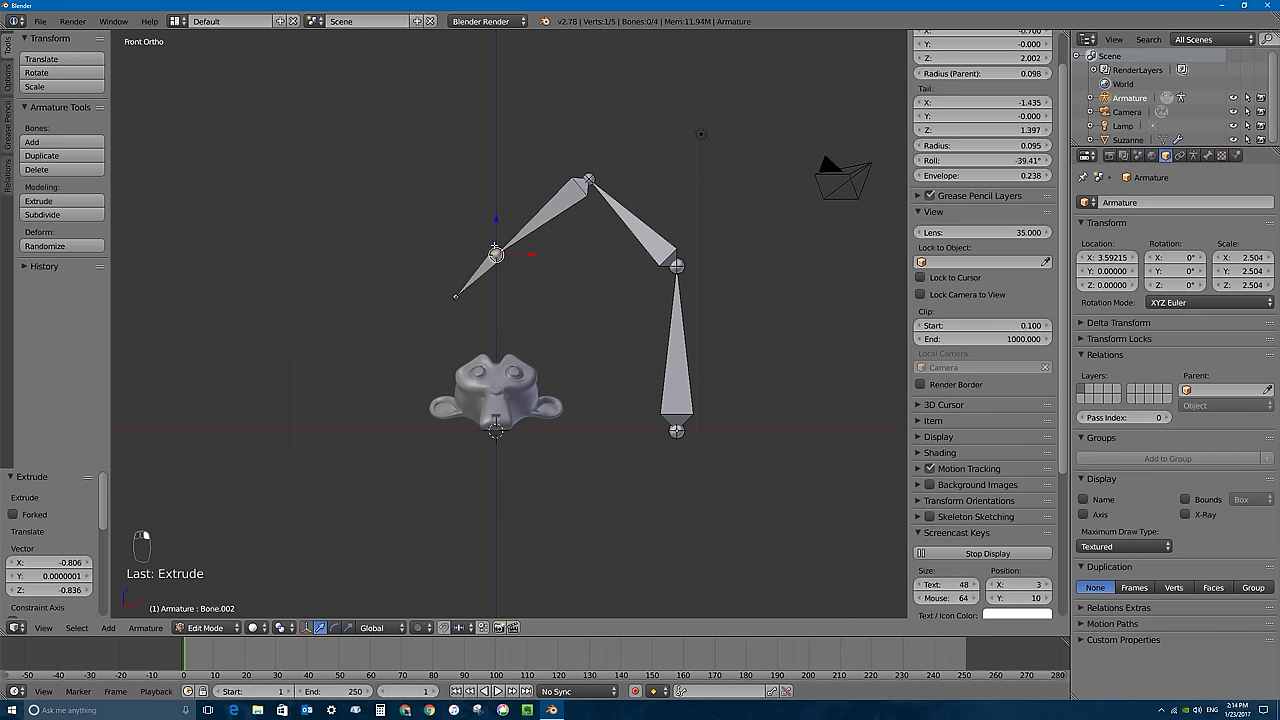
key(e)
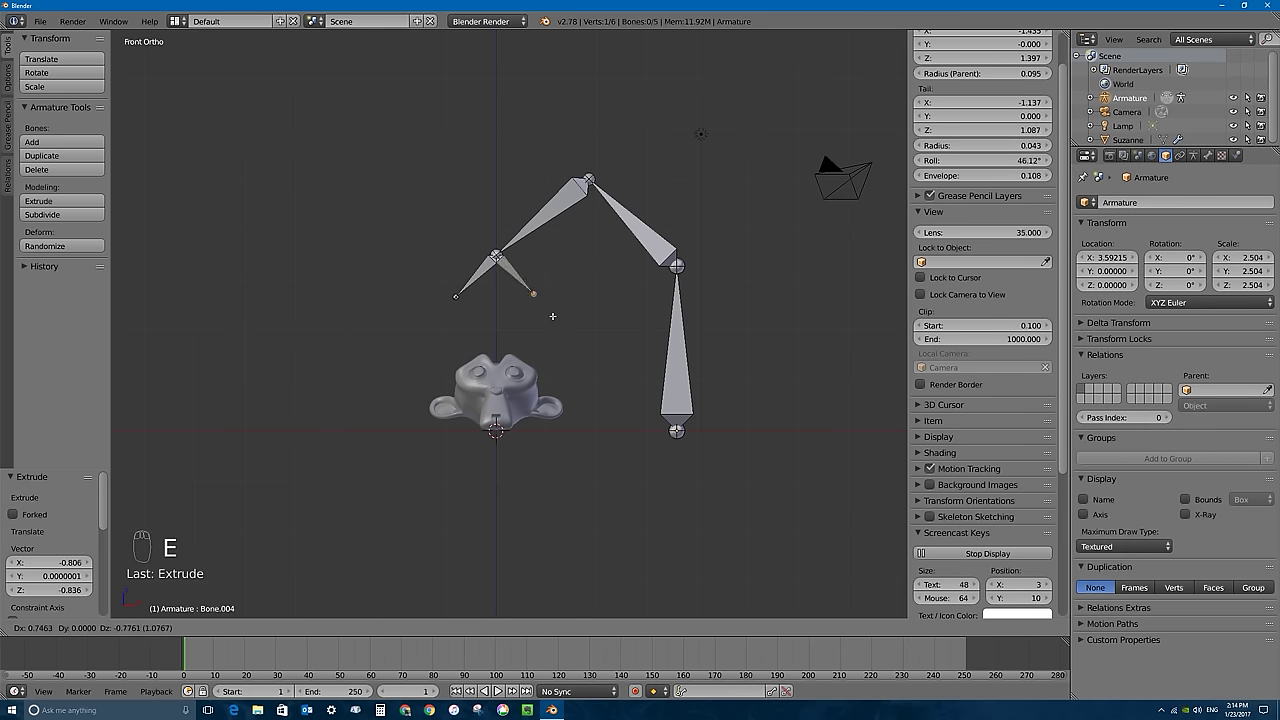
click(561, 327)
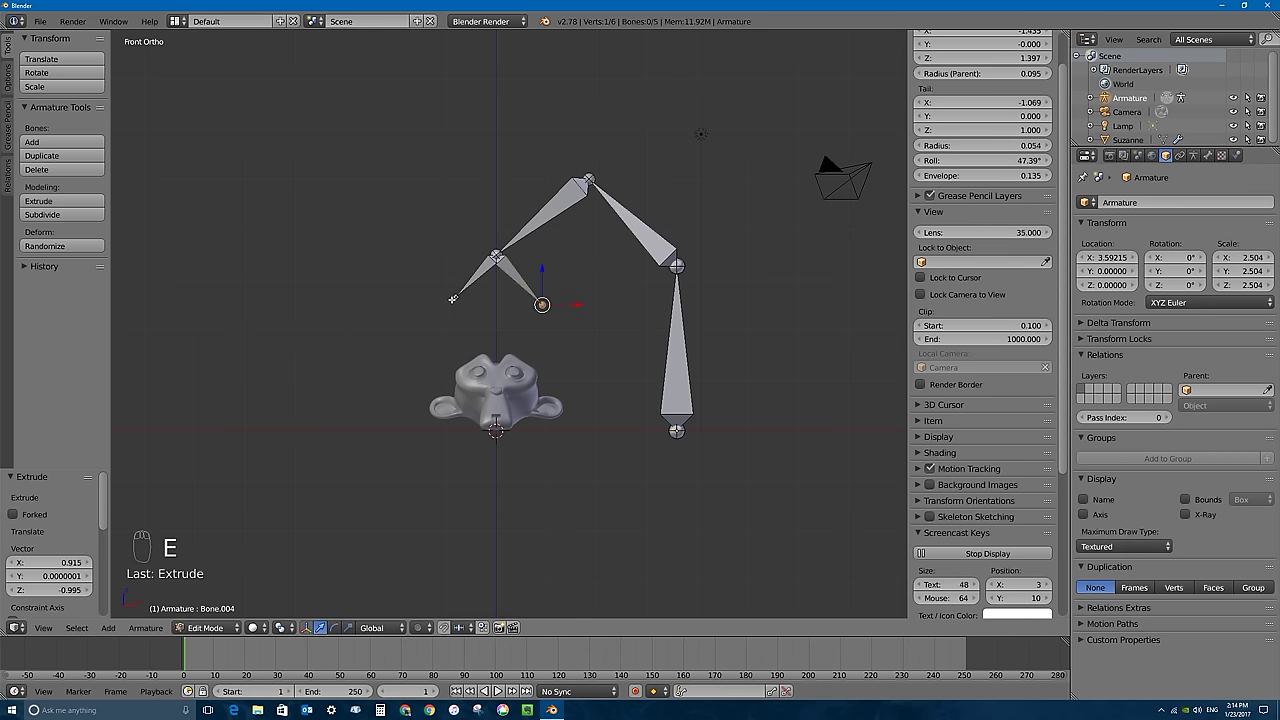
- Move the tip of the claw bone farther from the arm's base by about -0.16 X and -0.20 Z, and leave Edit Mode
key(ctrl+z)
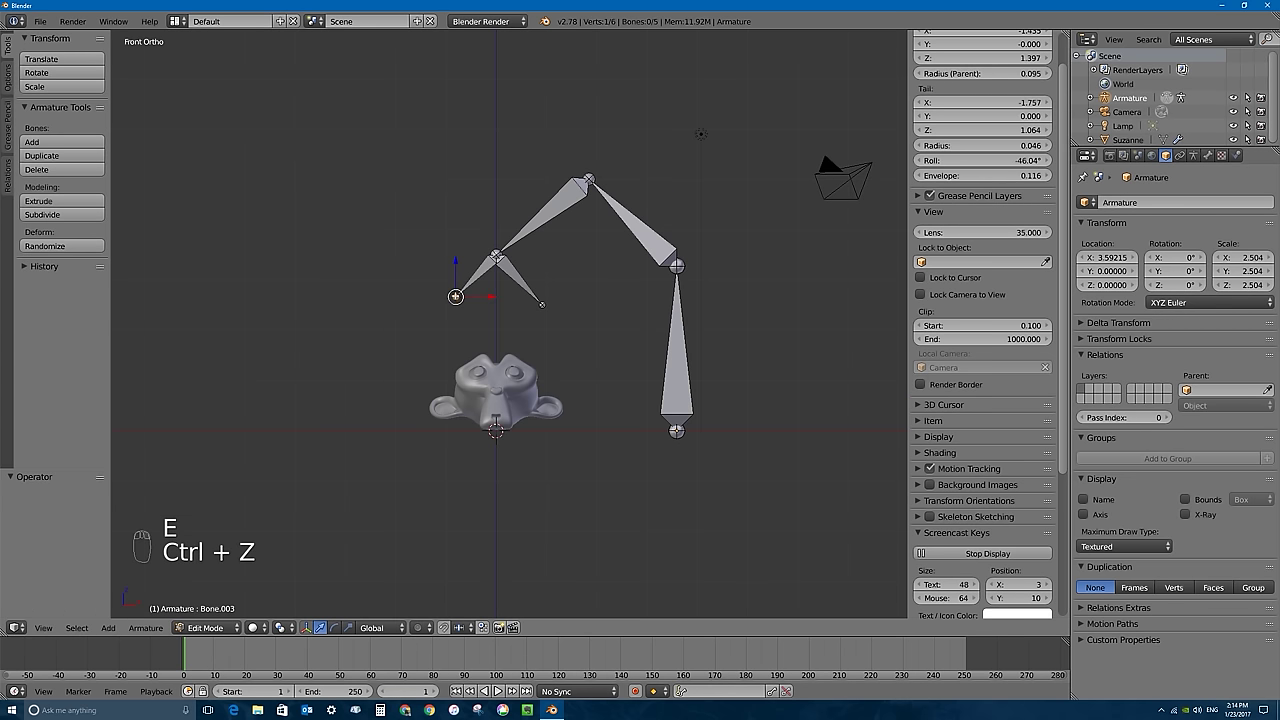
key(g)
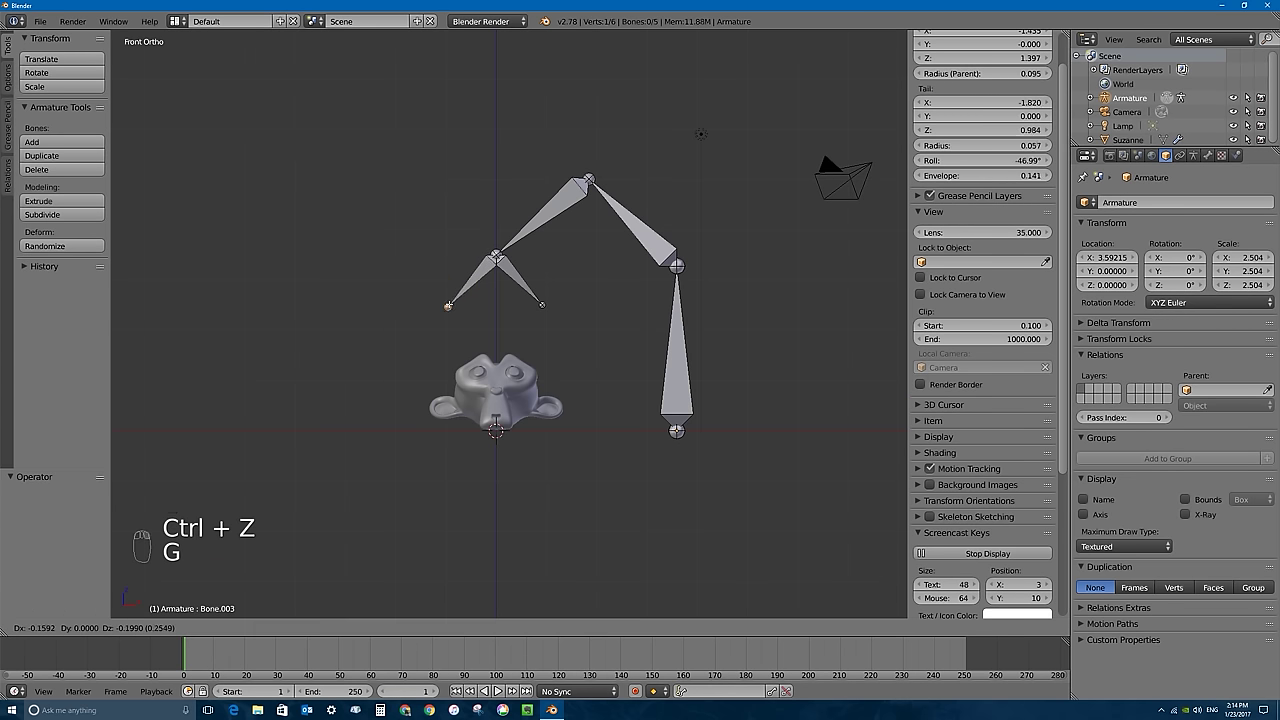
click(448, 306)
key(Tab)
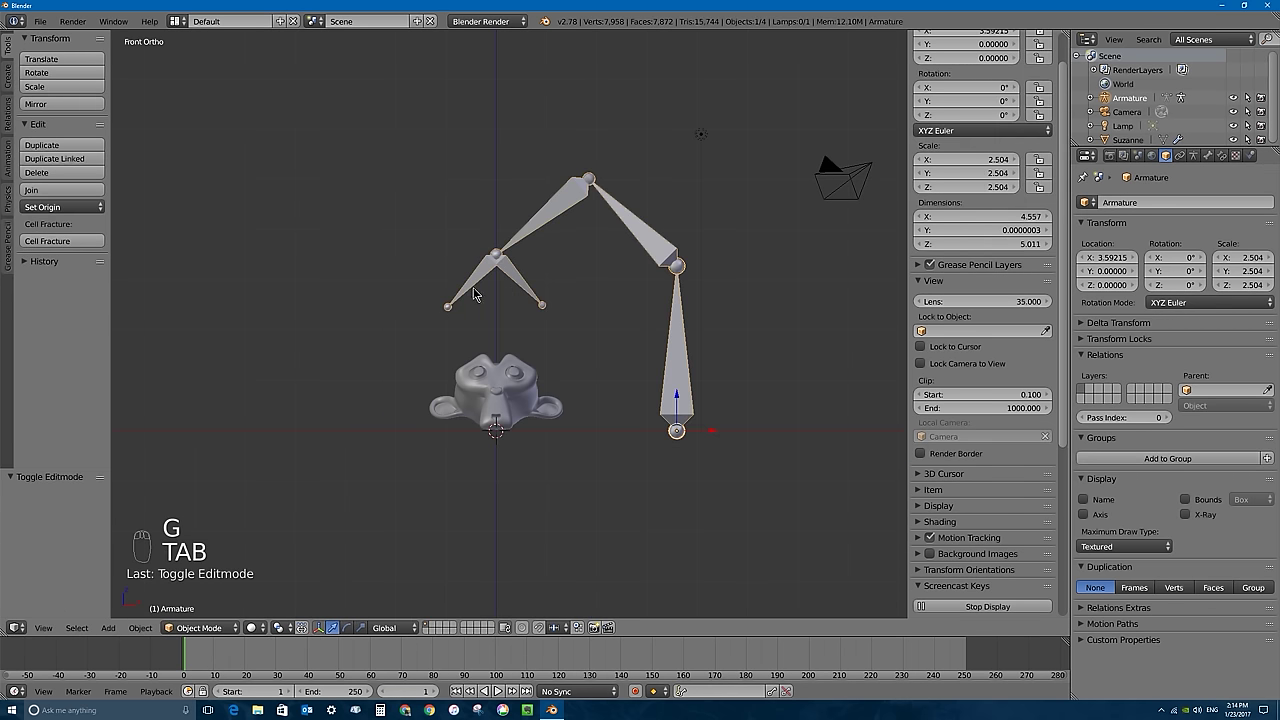
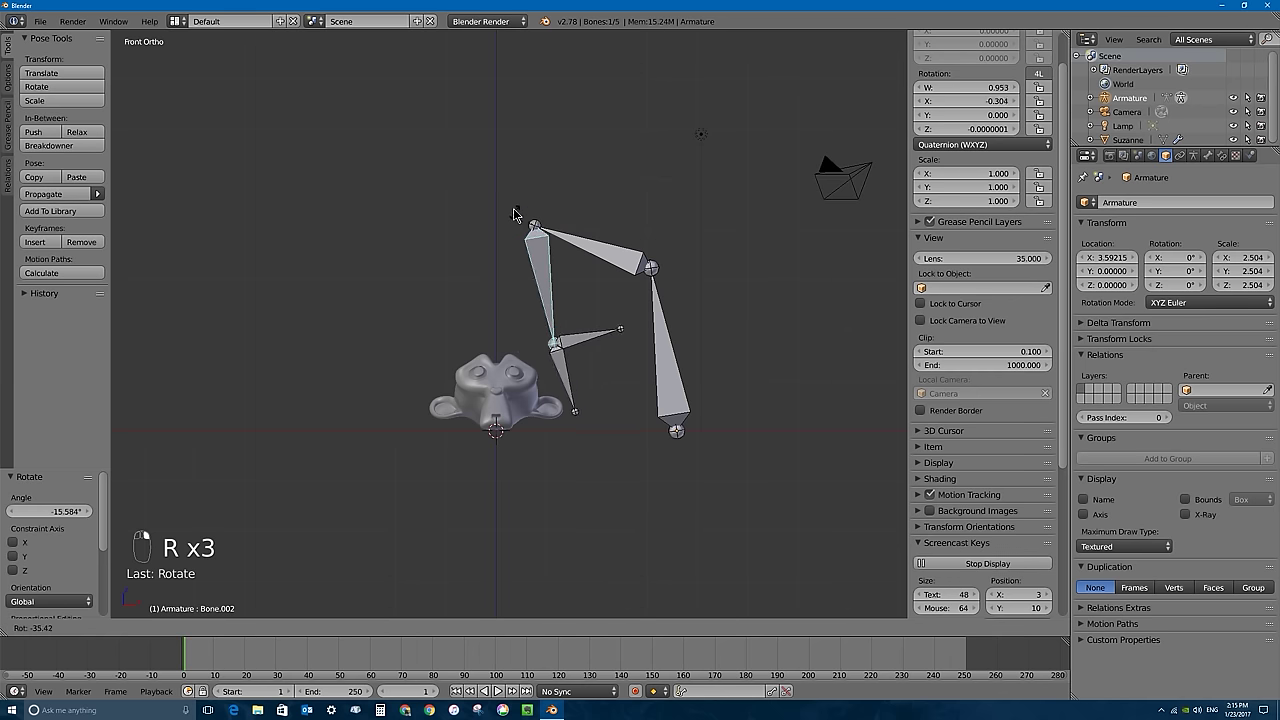
- Try lowering the claw onto the monkey head by rotating the forearm bone about 5° and the upper arm bone about -8.8°
click(523, 186)
right_click(596, 247)
key(r)
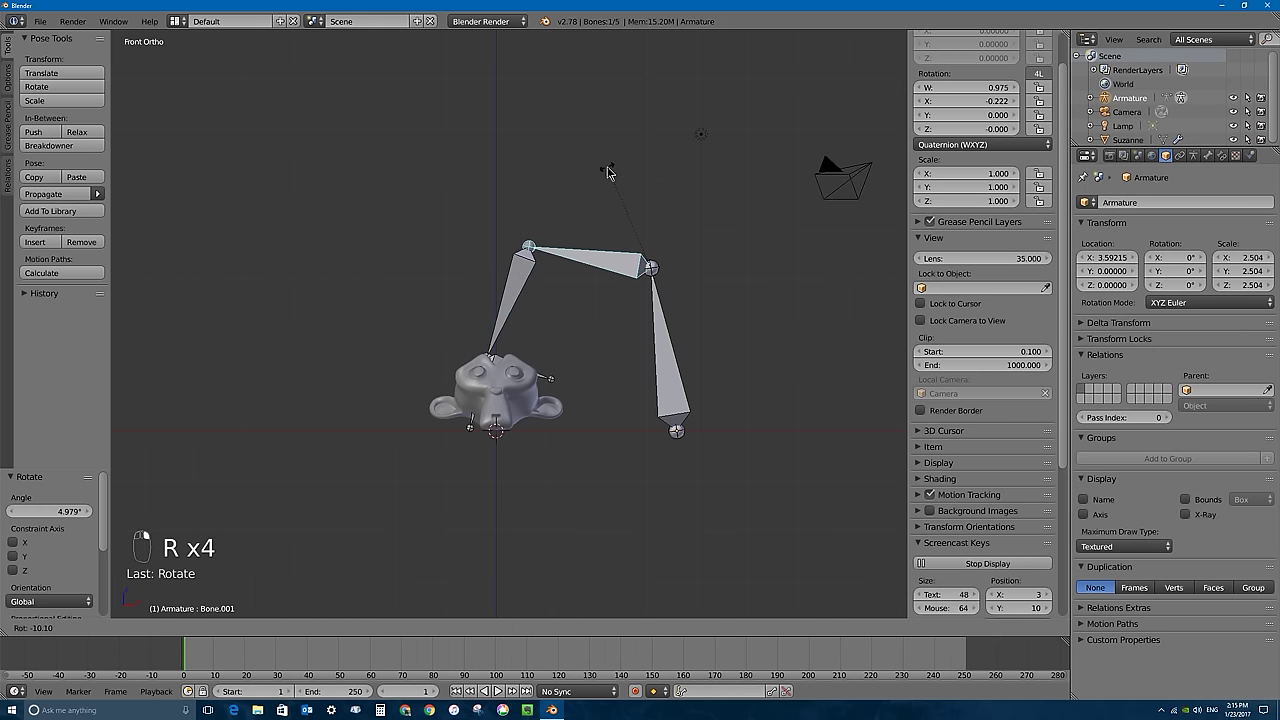
click(612, 173)
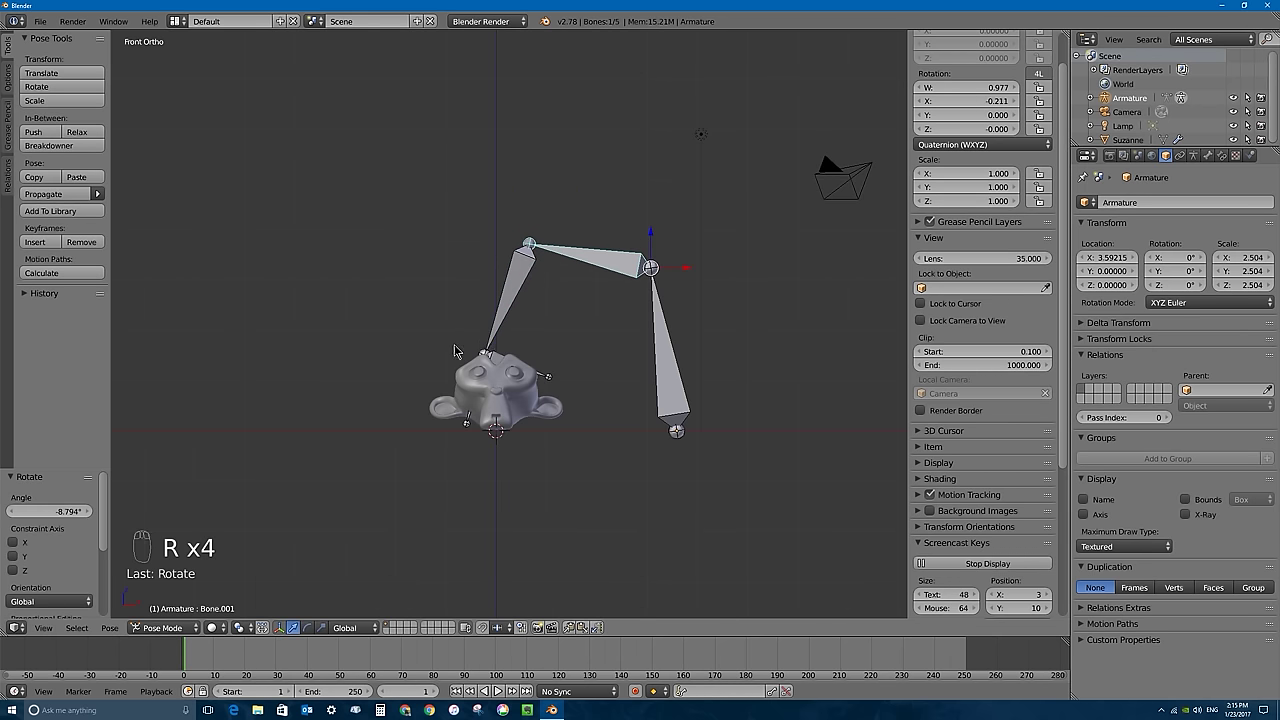
- Undo all the test rotations of the arm bones
key(ctrl+z)
key(ctrl+z)
key(ctrl+z)
key(ctrl+z)
key(ctrl+z)
key(ctrl+z)
key(ctrl+z)
key(ctrl+z)
key(ctrl+z)
key(ctrl+z)
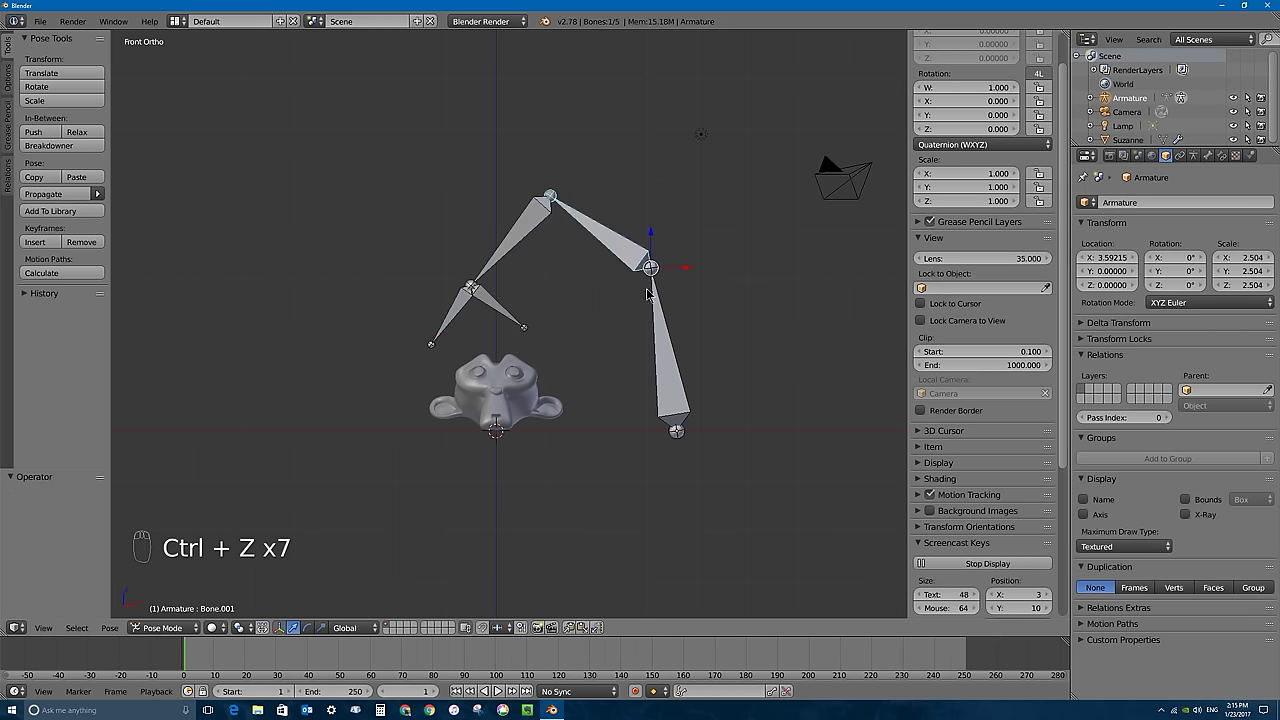
key(ctrl+z)
key(ctrl+z)
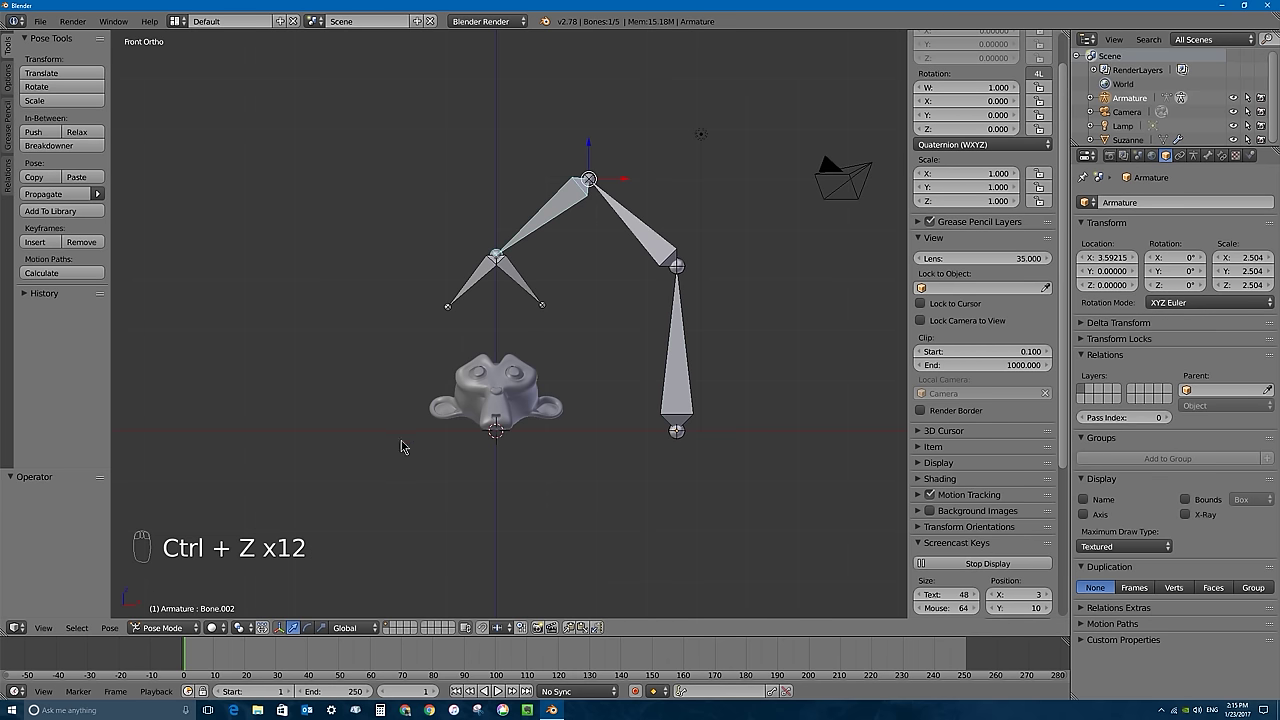
- Enter Edit Mode and extrude a control bone about 1.244 straight up along Z from the joint above the claw
click(168, 627)
click(175, 574)
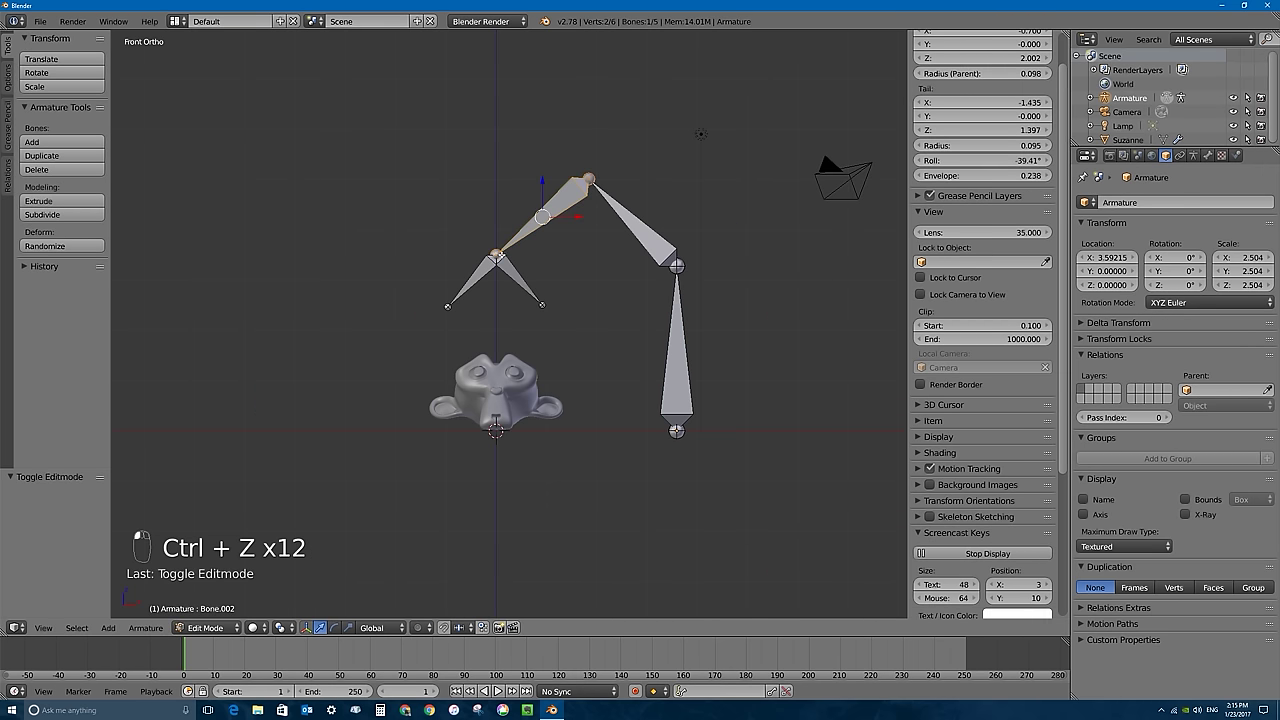
right_click(495, 255)
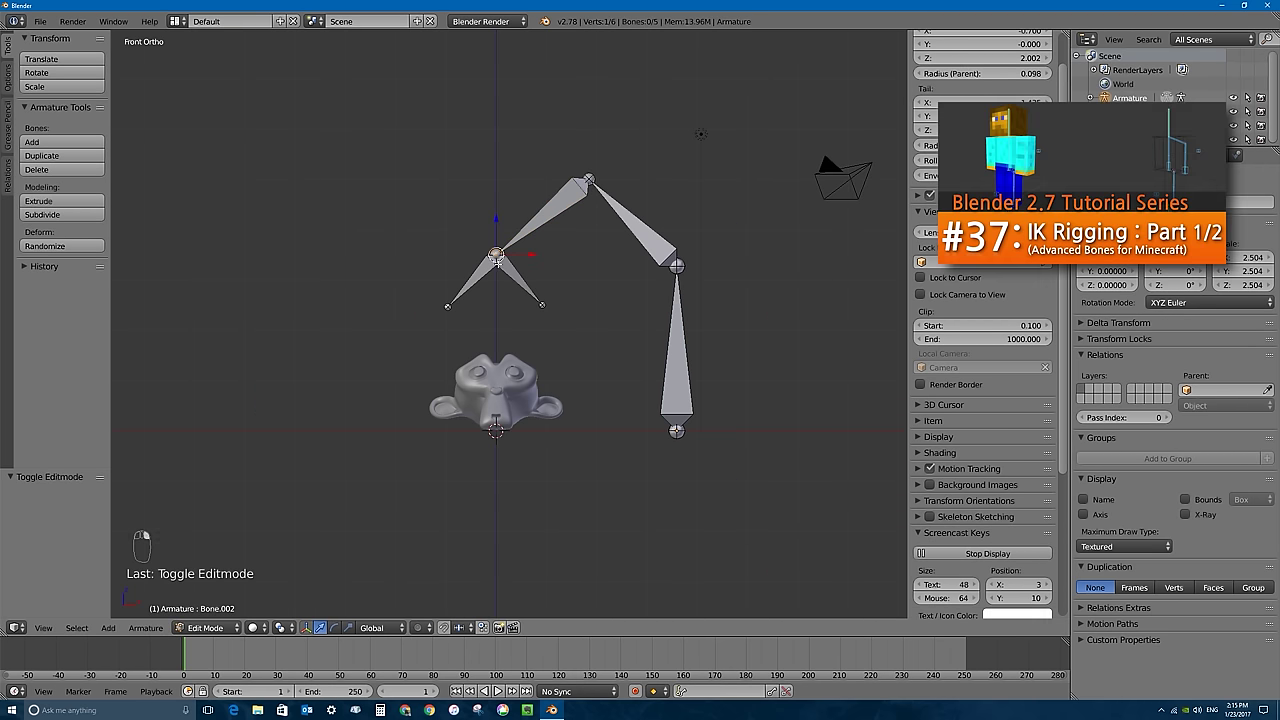
key(e)
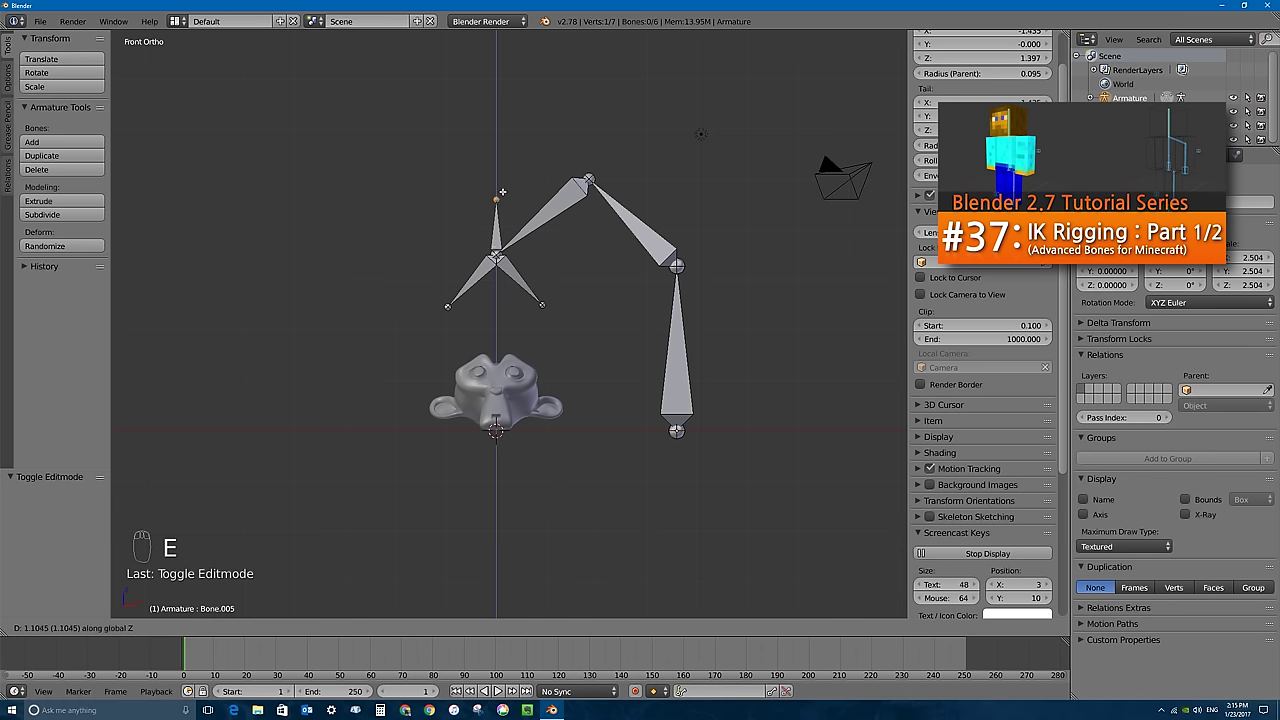
click(501, 191)
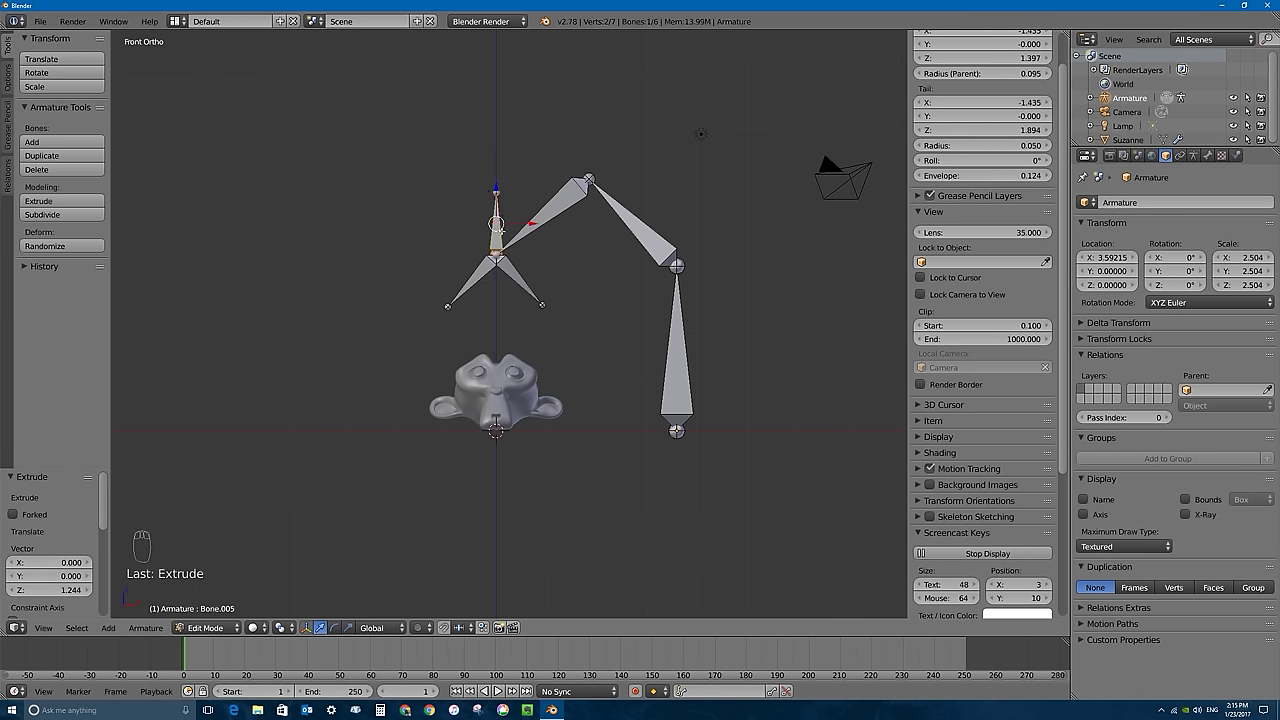
- Clear the parent of the vertical control bone above the claw to make it independent of the forearm bone
right_click(578, 197)
right_click(652, 224)
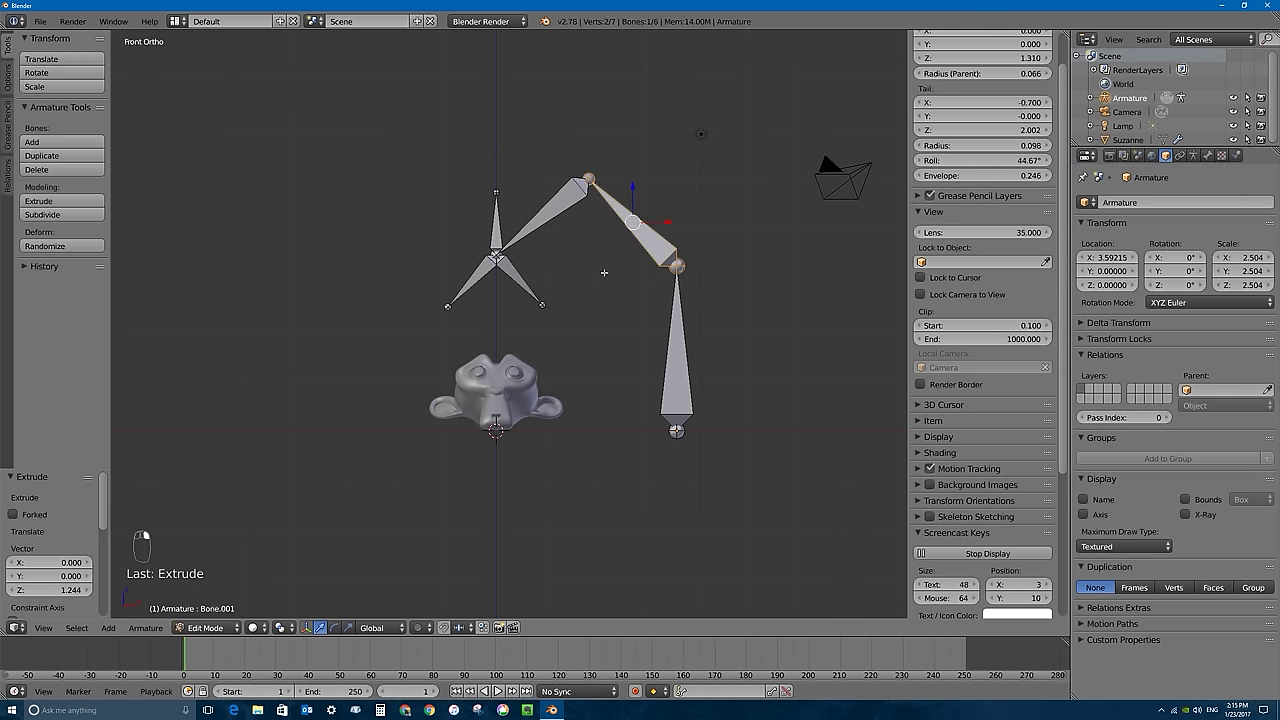
right_click(496, 215)
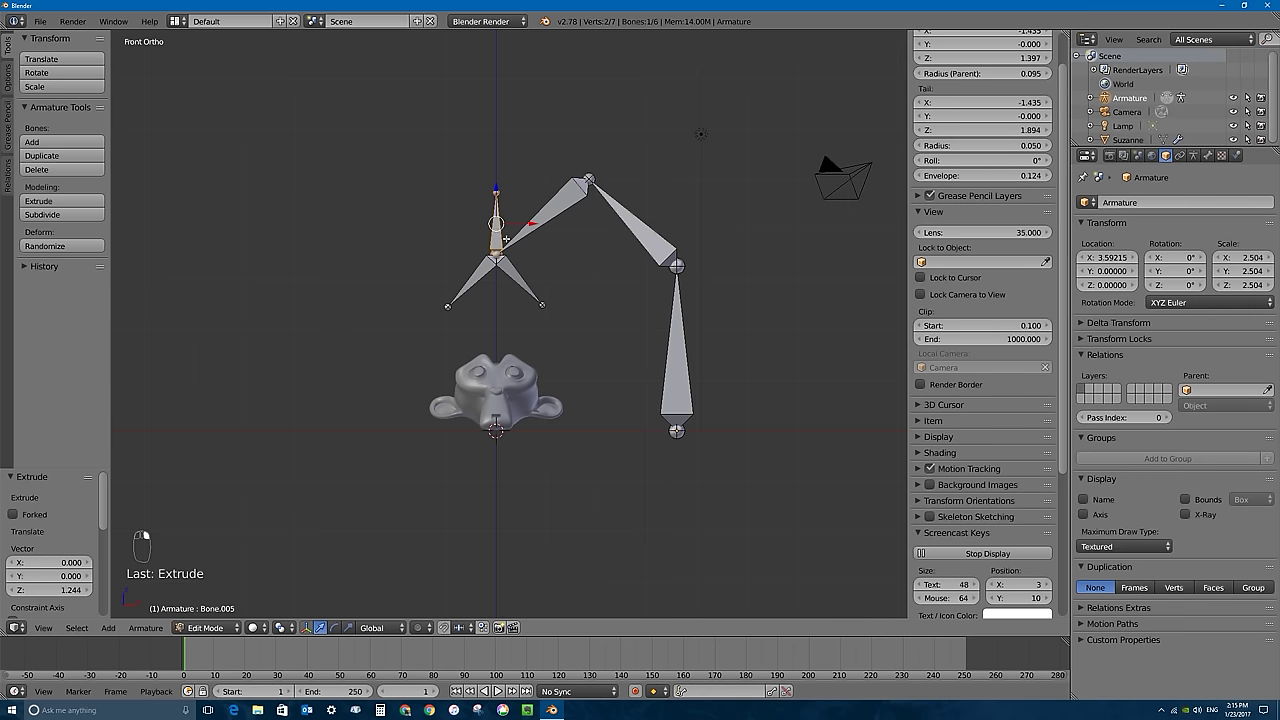
right_click(545, 213)
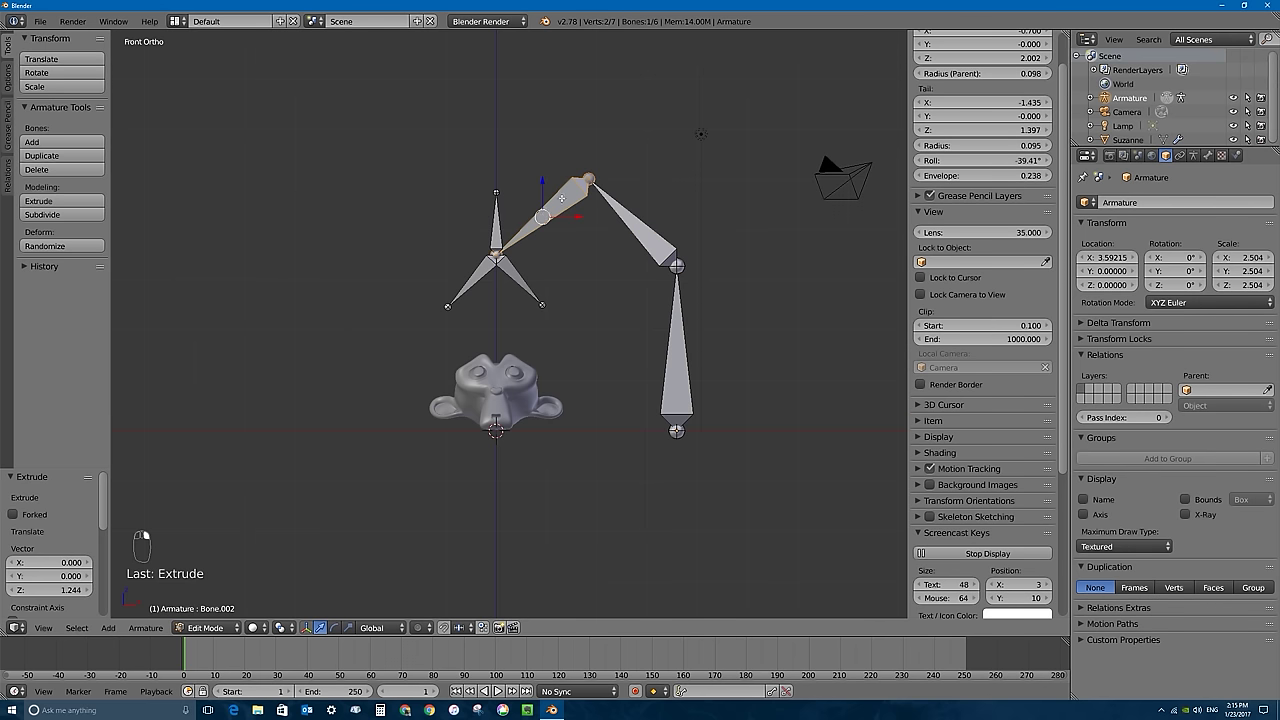
right_click(497, 222)
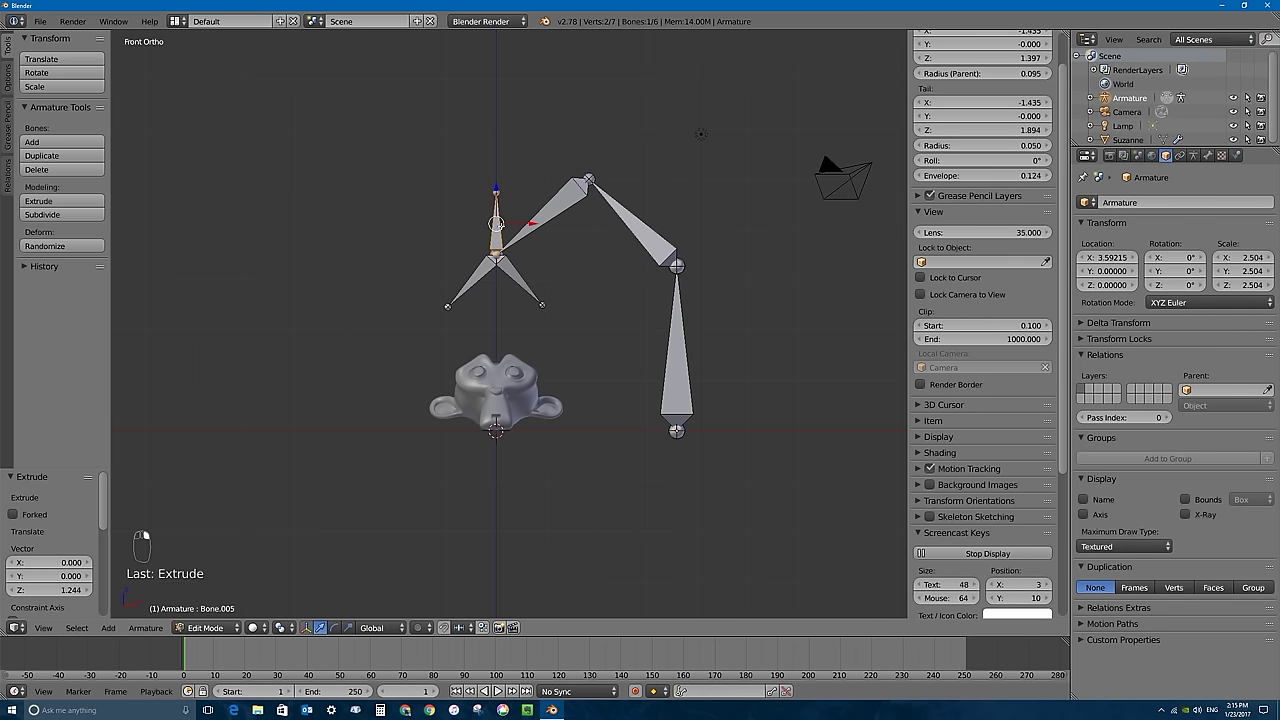
key(alt+p)
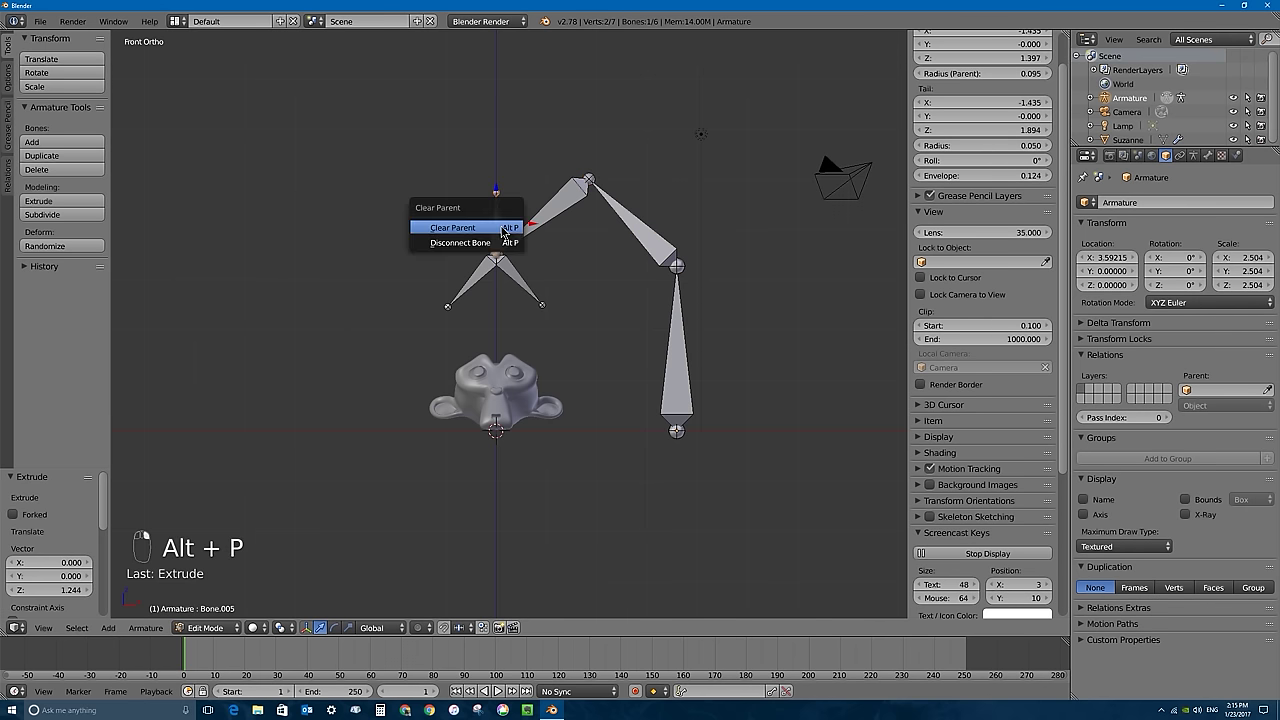
click(449, 229)
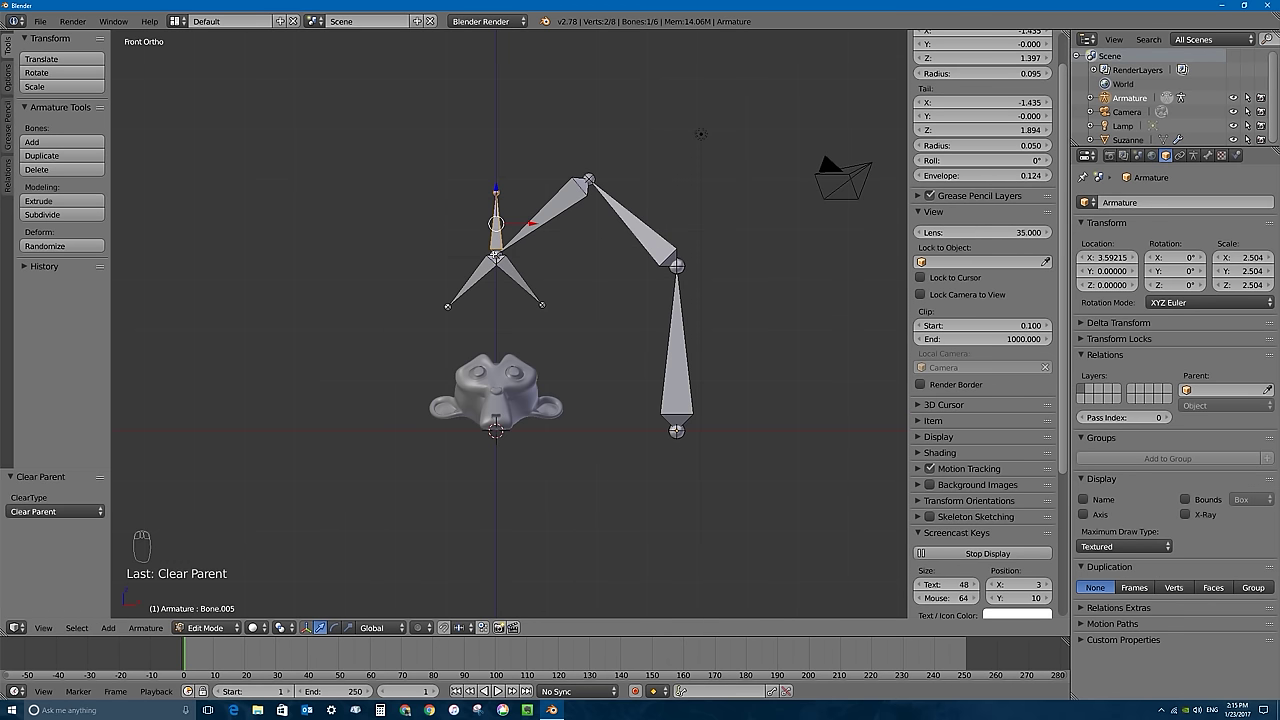
- In Pose Mode, add an IK constraint to the forearm bone with the vertical control bone as its target
click(207, 627)
click(217, 588)
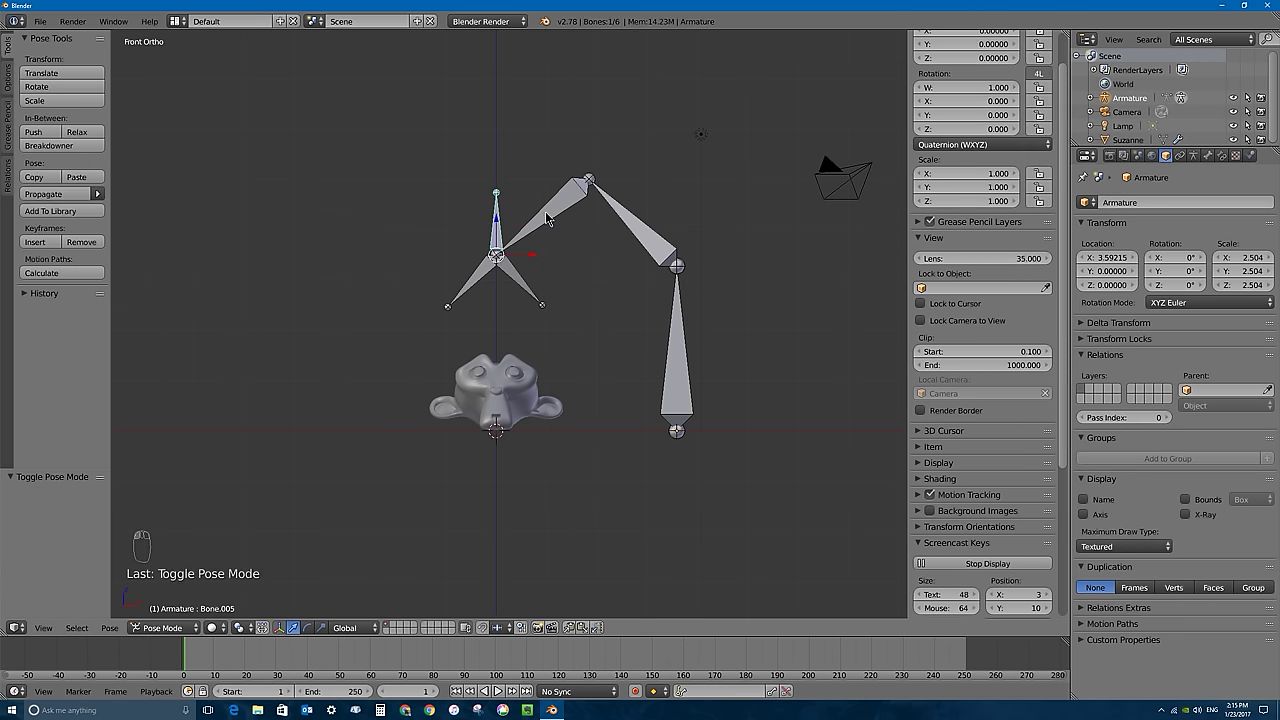
right_click(500, 222)
right_click(563, 210)
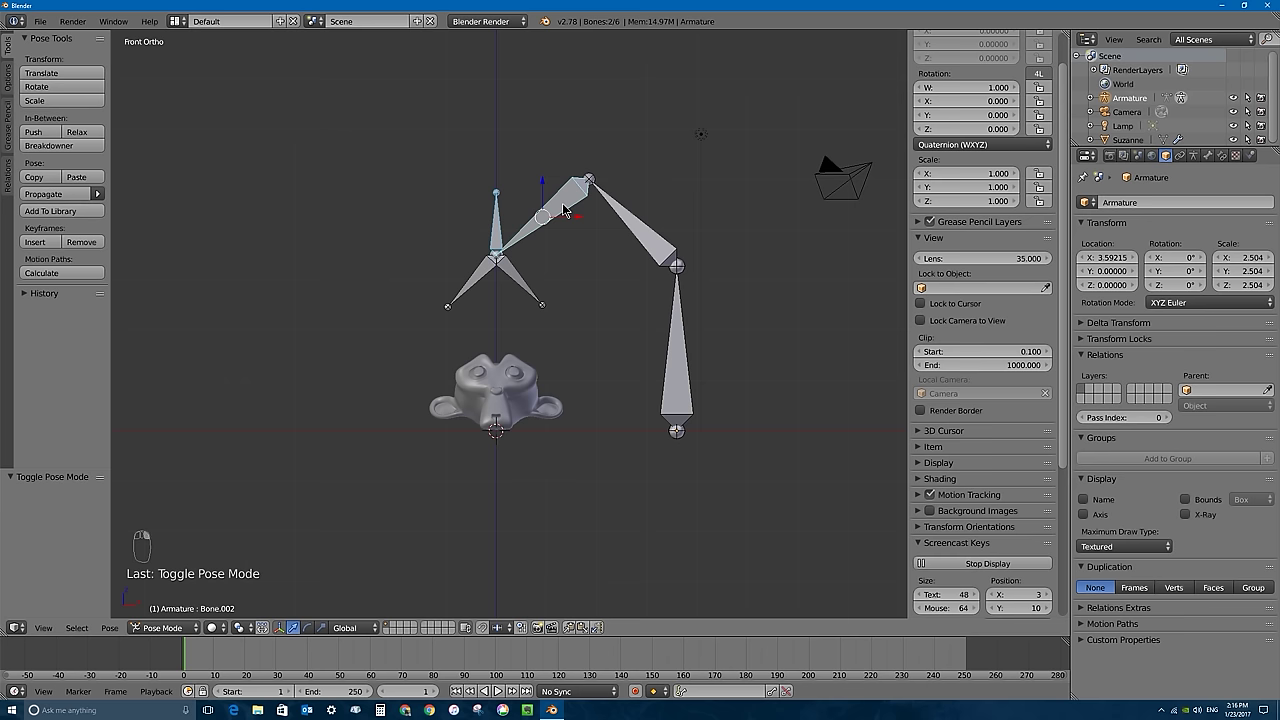
key(shift+i)
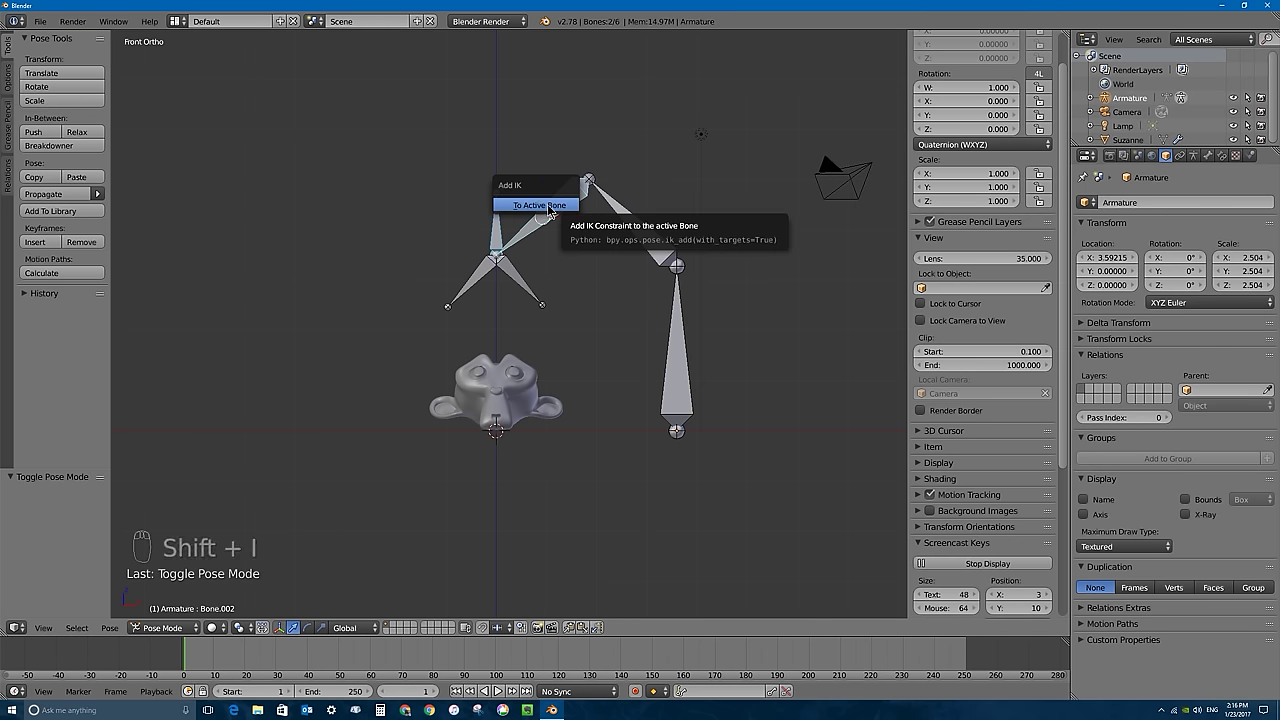
click(549, 204)
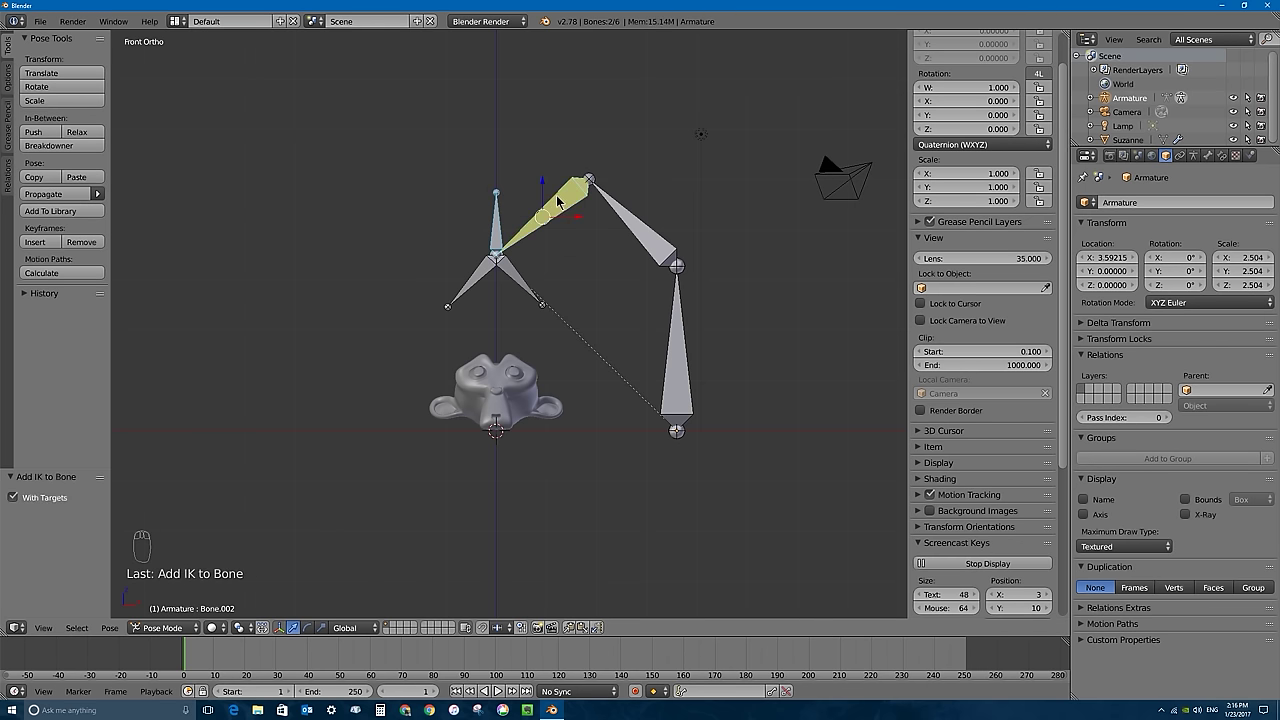
- Set the forearm bone's IK constraint to a chain length of 3 and test the arm by moving the control bone
right_click(496, 226)
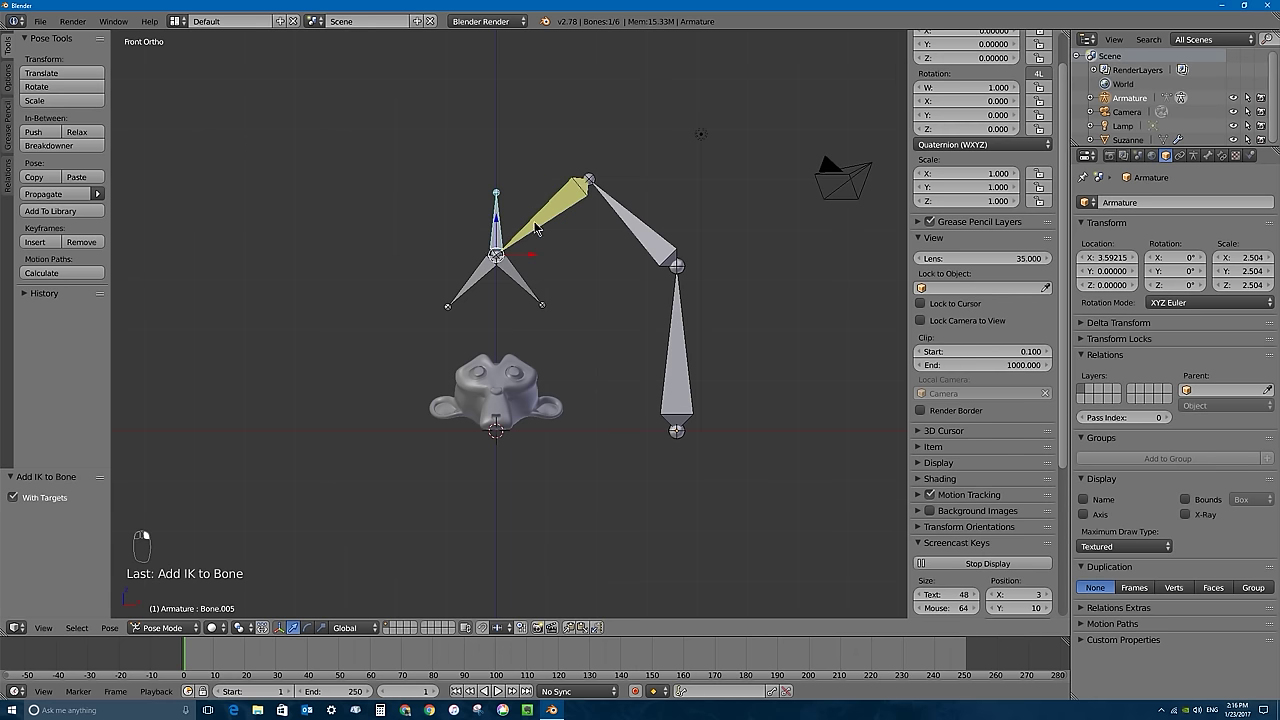
right_click(558, 201)
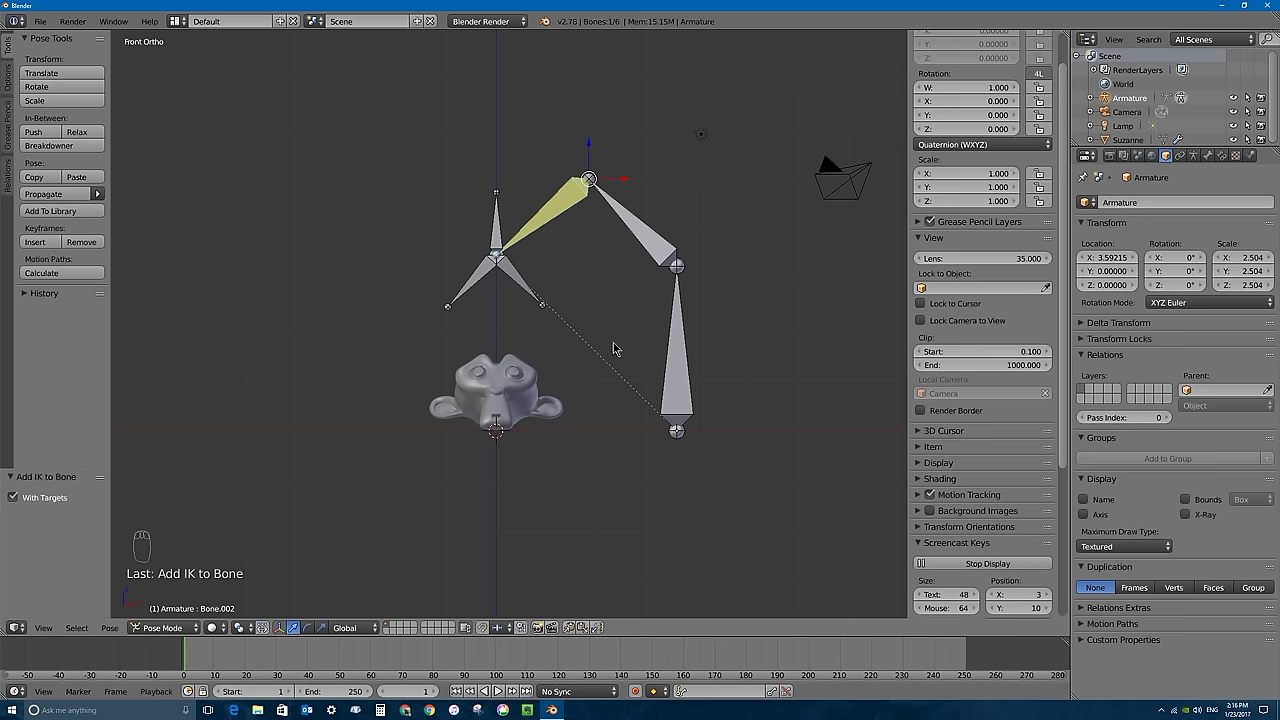
right_click(574, 204)
click(1222, 156)
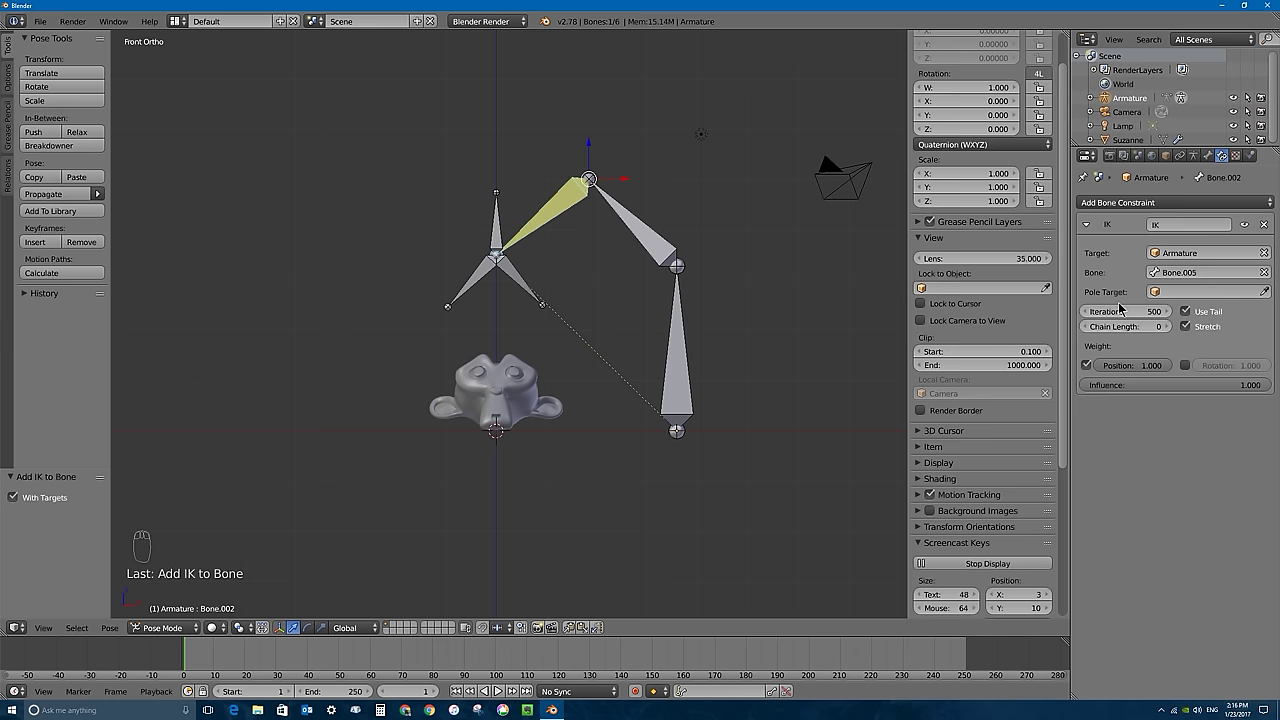
click(1166, 327)
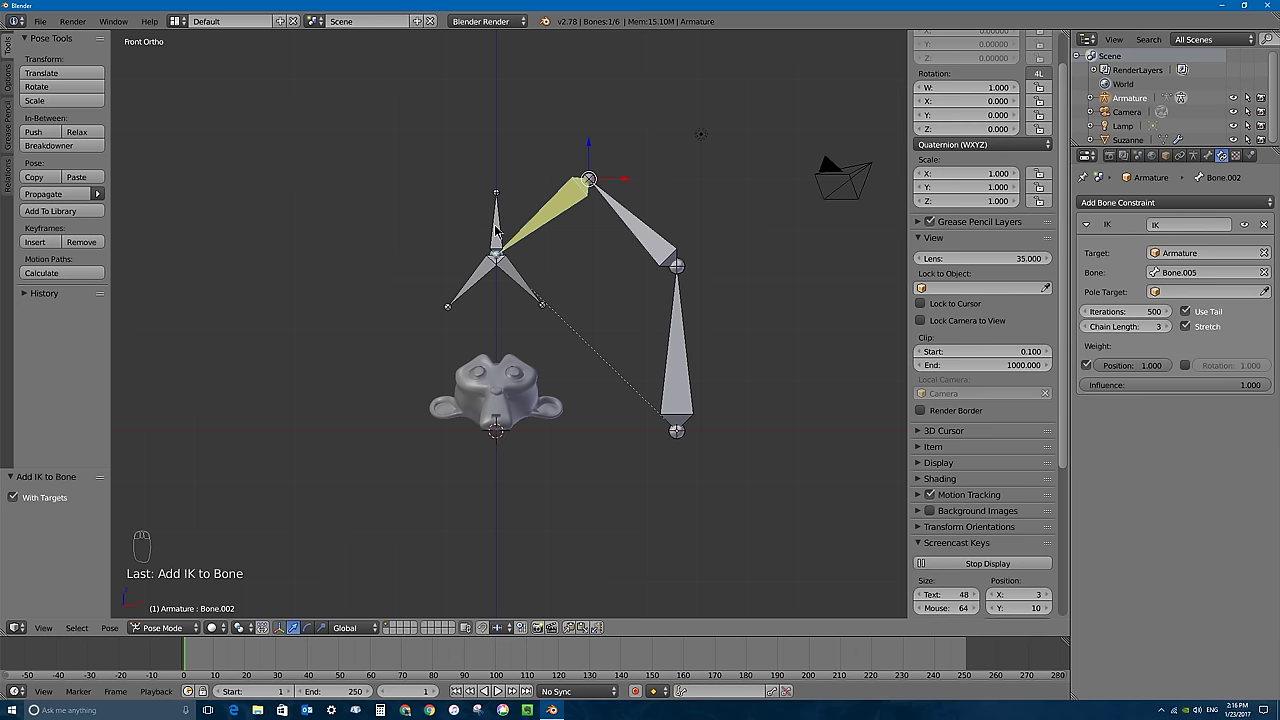
right_drag(496, 230, 521, 137)
key(Escape)
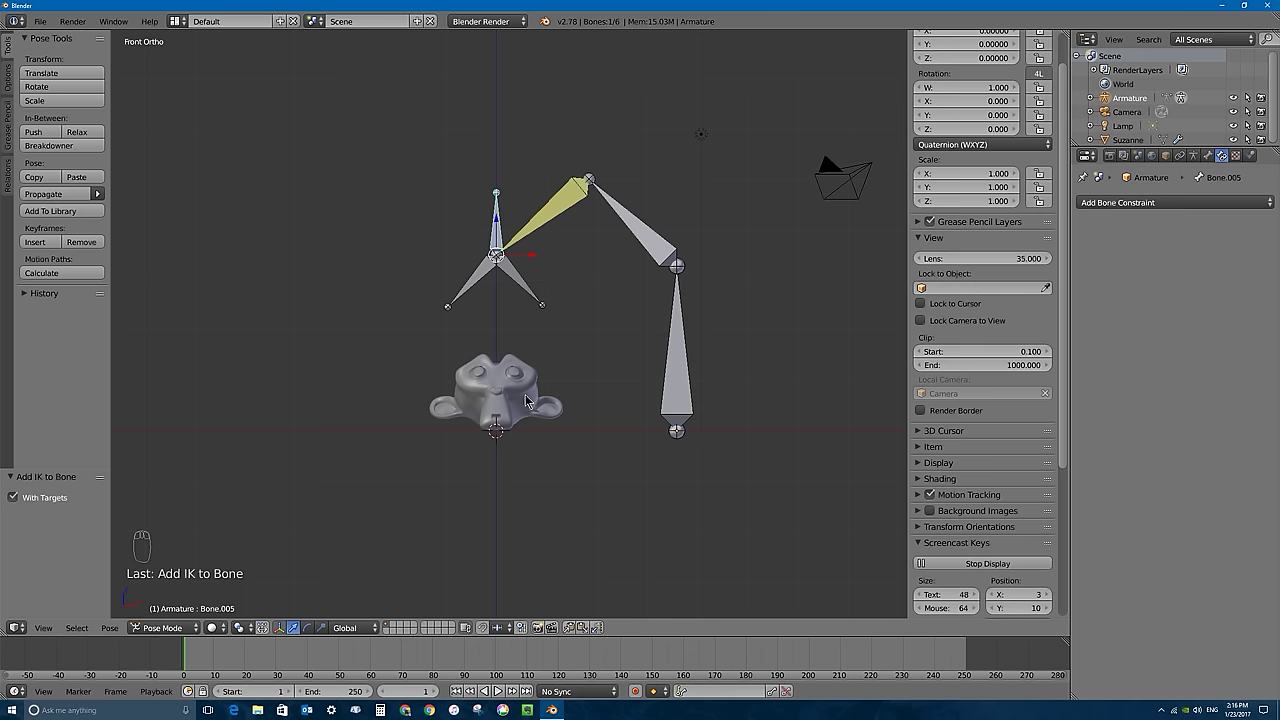
- Scale the monkey head down to about 0.479 and lower it by about 0.276 along Z
right_click(517, 385)
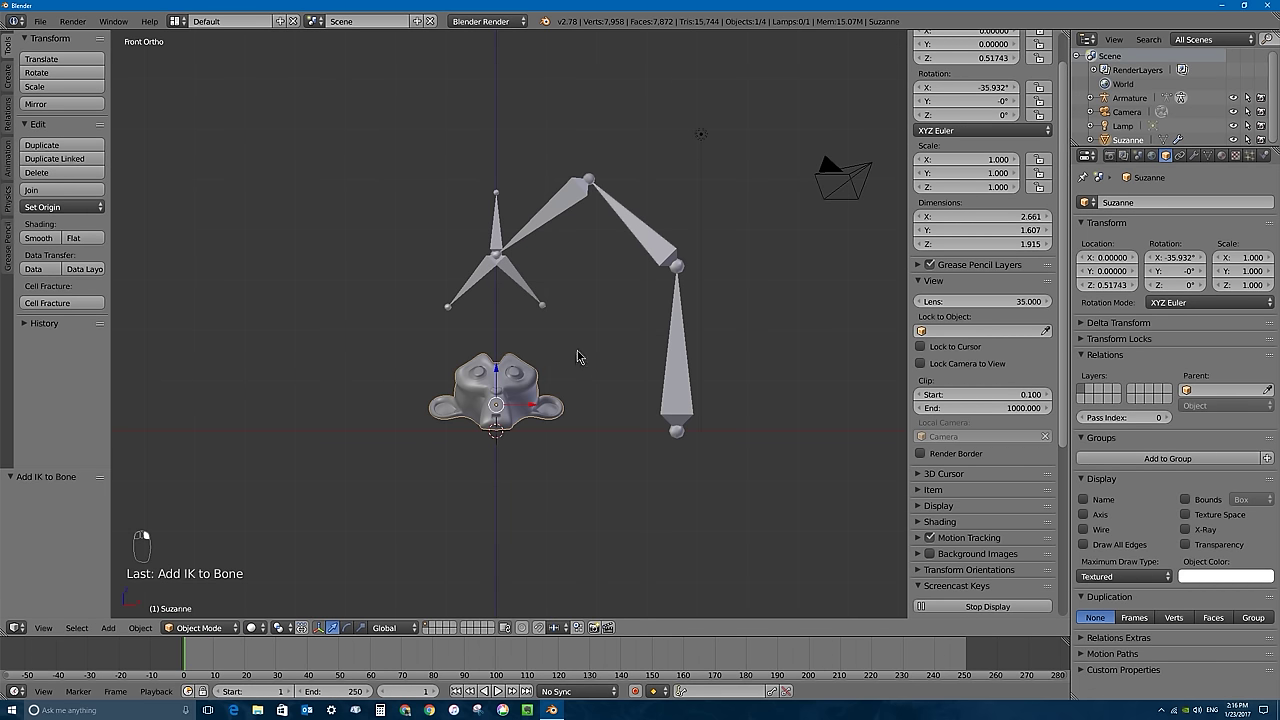
key(s)
click(587, 392)
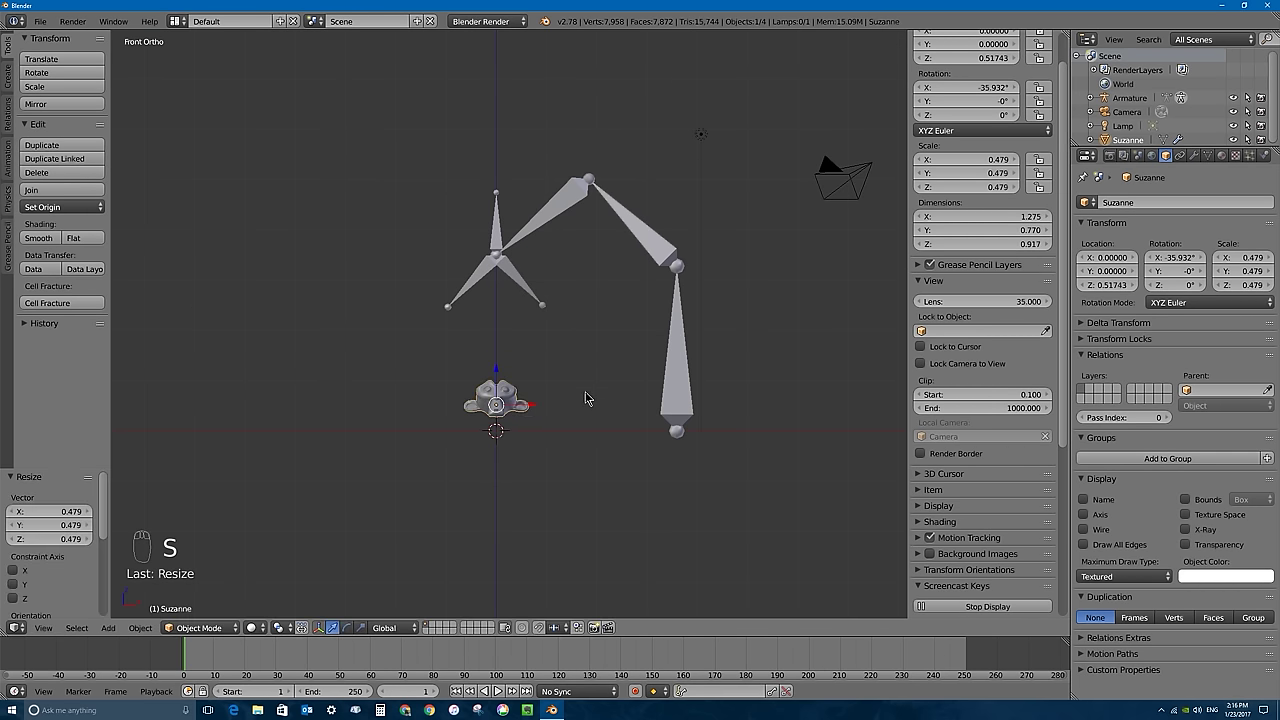
scroll(501, 388, up, 3)
scroll(501, 388, up, 2)
shift+middle_drag(493, 527, 520, 263)
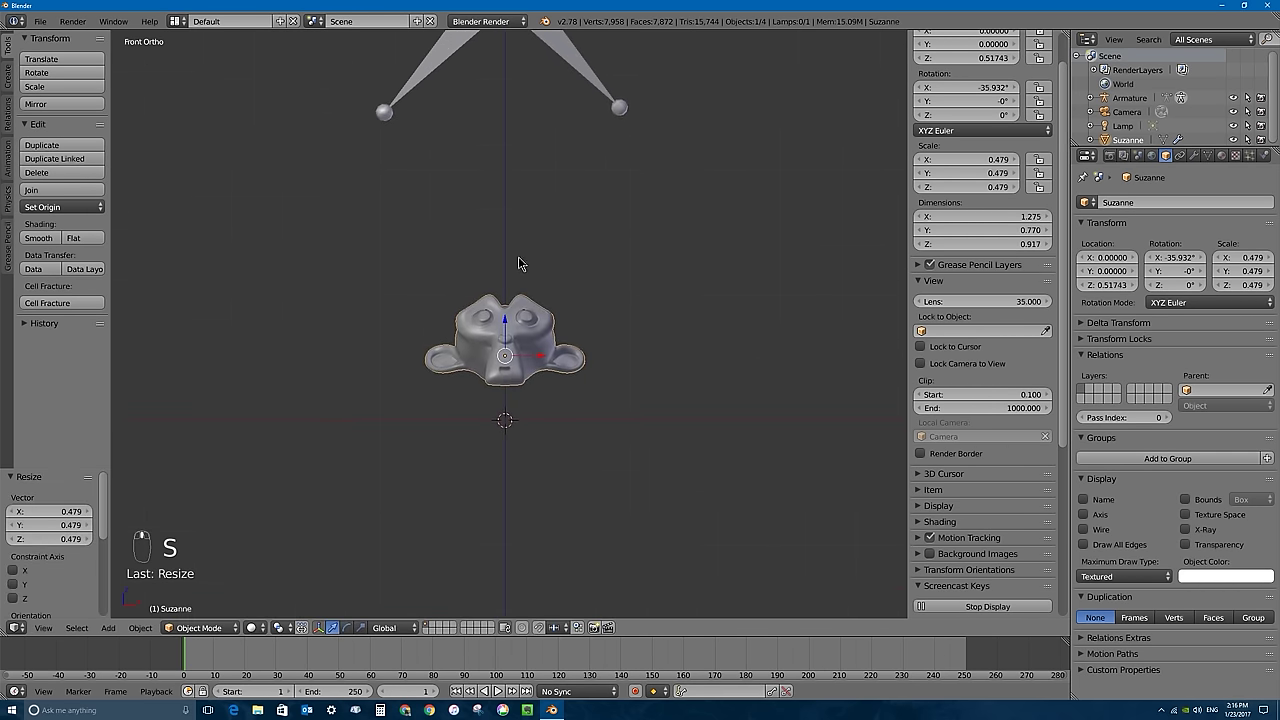
drag(505, 335, 507, 364)
key(KP_4)
key(KP_3)
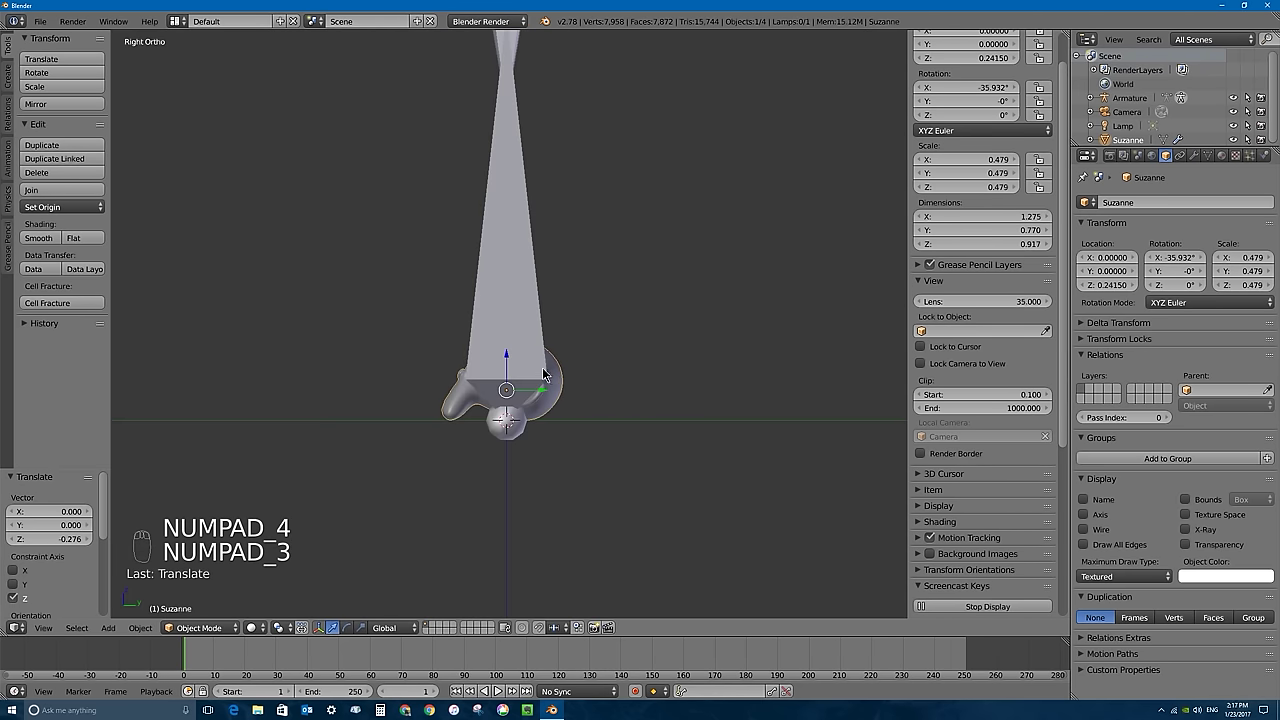
- From the front view, try moving the control bone above the claw to test how the claw bones follow
key(KP_1)
scroll(566, 289, down, 3)
shift+scroll(551, 306, up, 2)
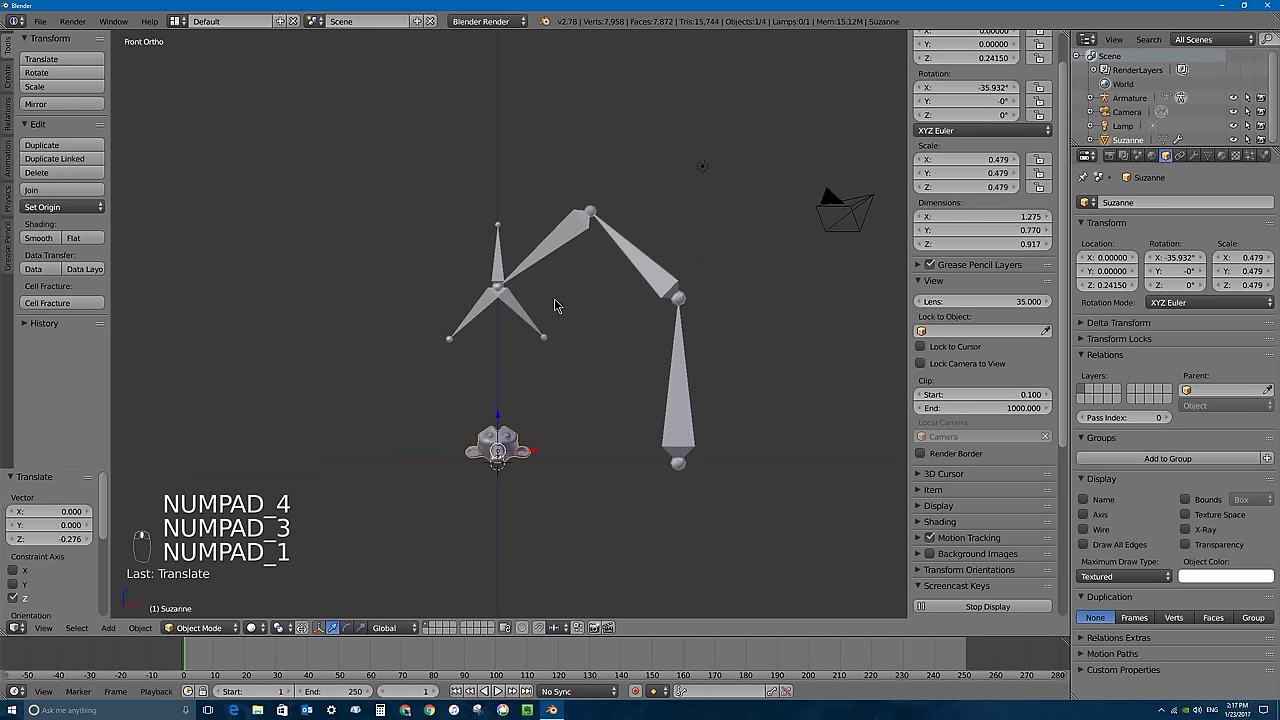
right_click(508, 278)
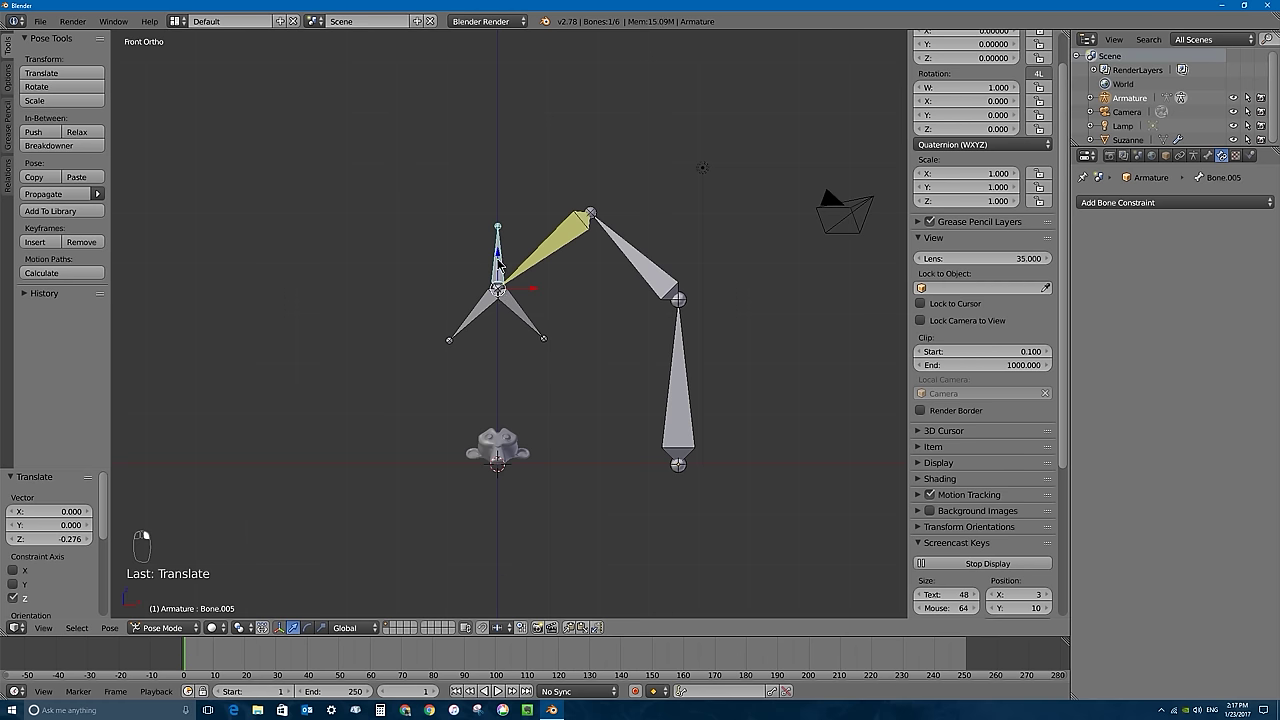
key(g)
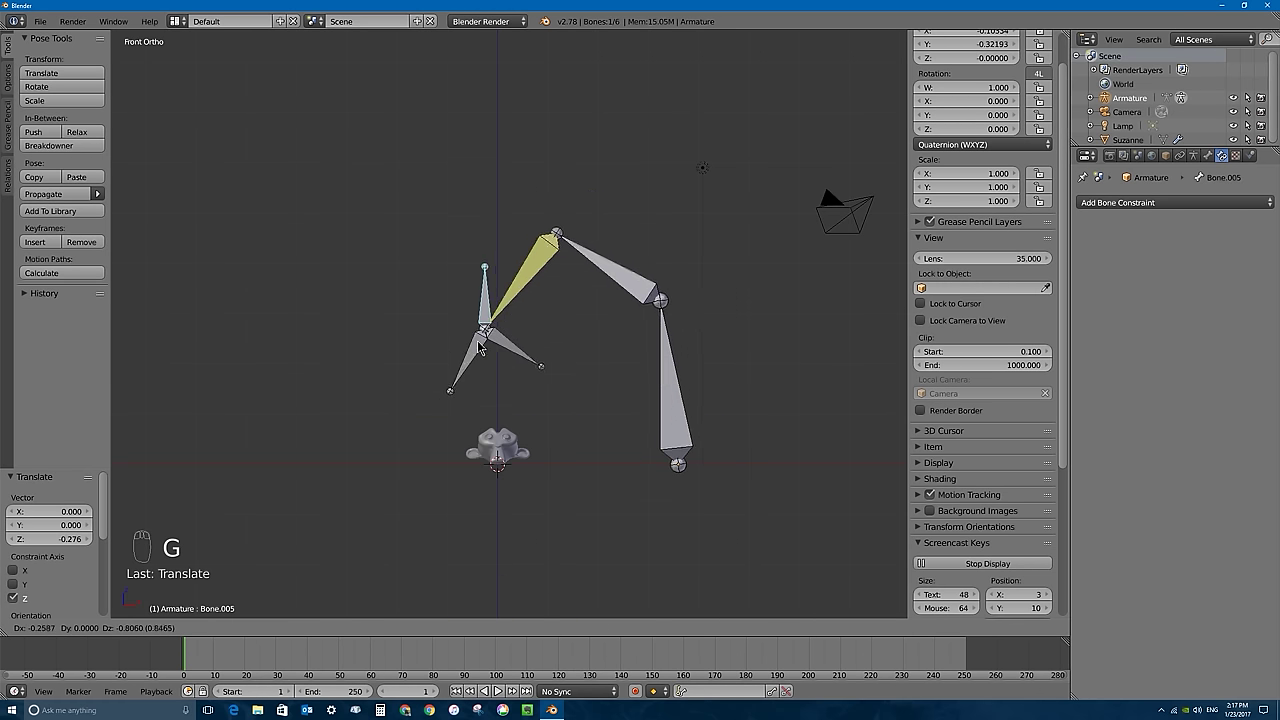
right_click(483, 166)
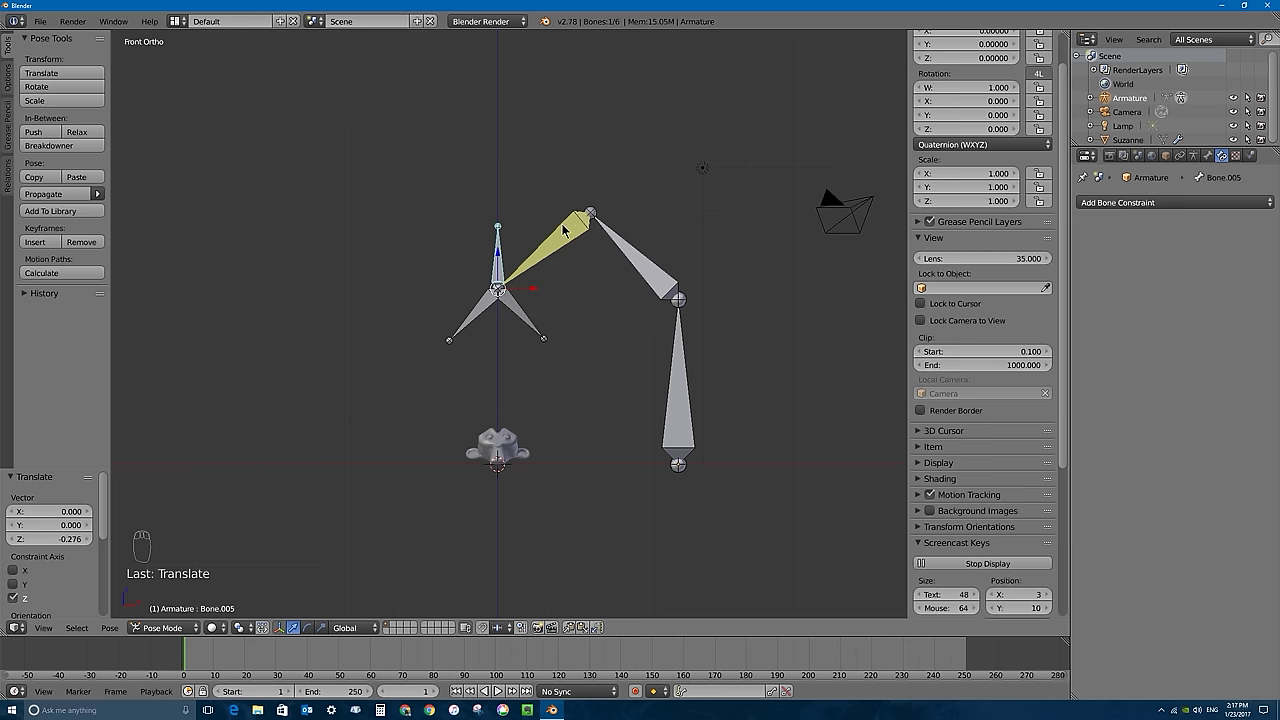
- In Edit Mode, parent both claw bones to the vertical control bone with Keep Offset
key(Tab)
right_click(485, 302)
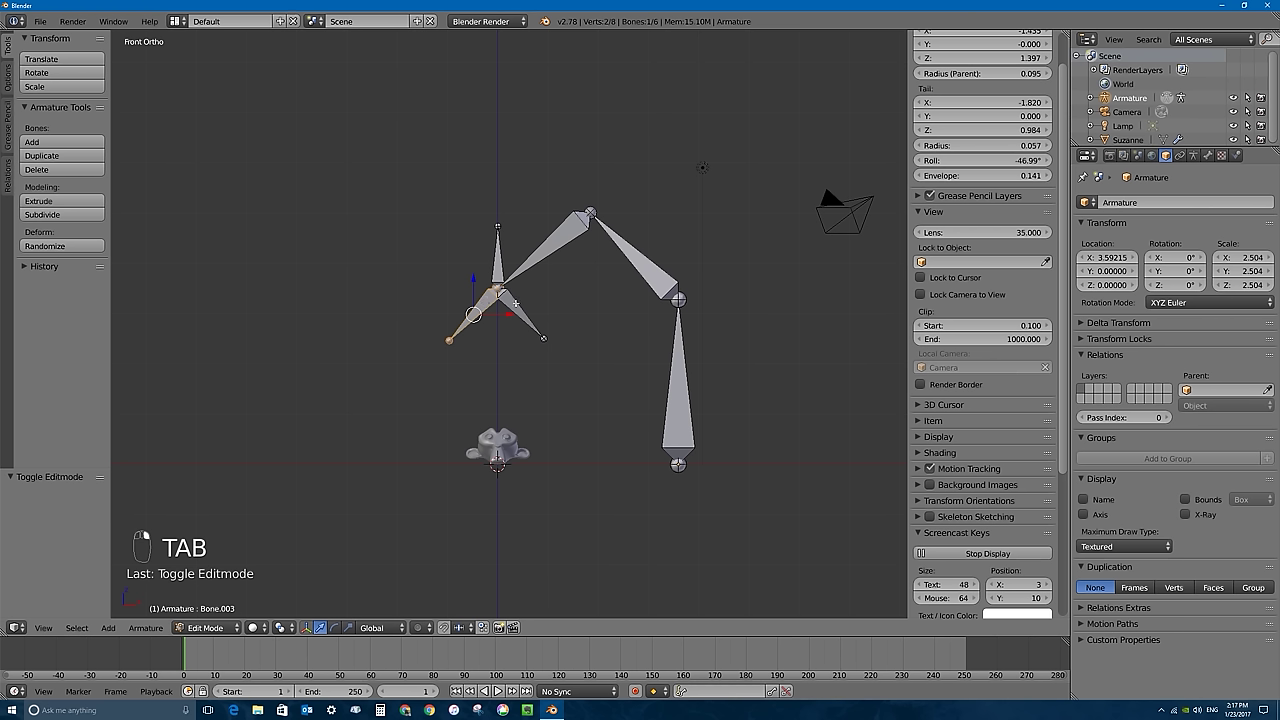
shift+right_click(515, 304)
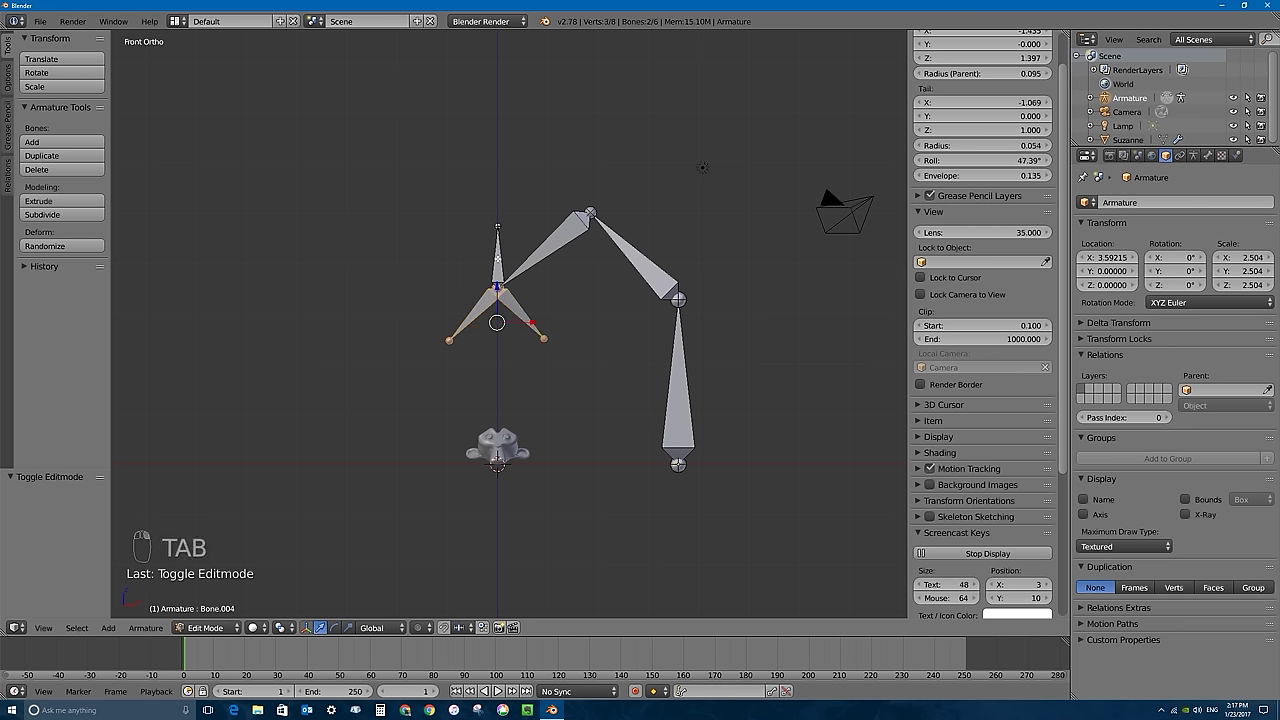
shift+right_click(498, 258)
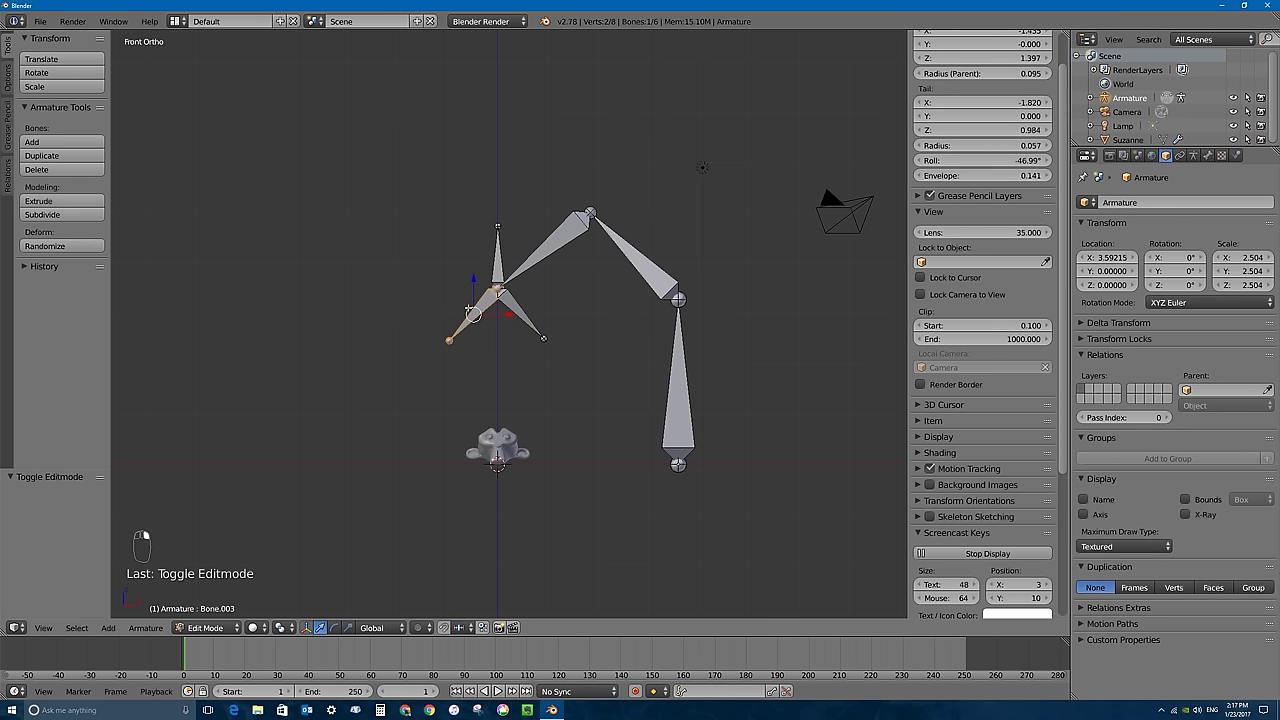
shift+right_click(497, 260)
shift+right_click(500, 258)
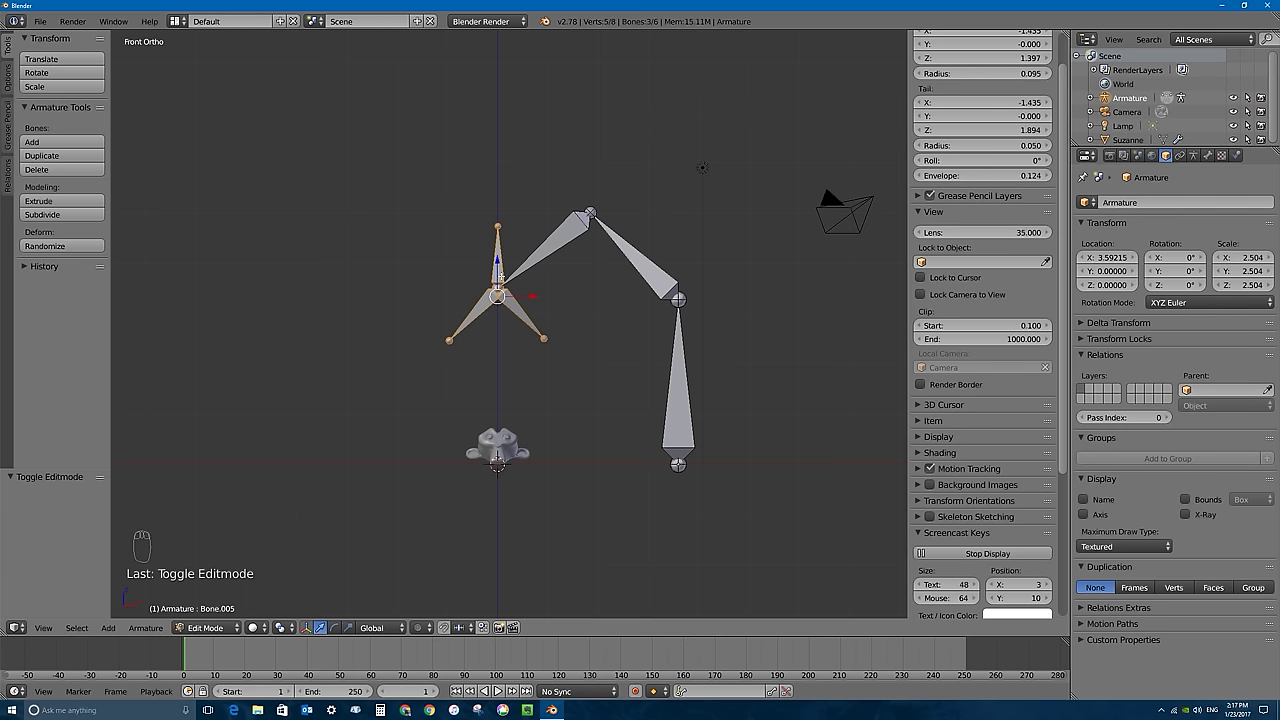
key(ctrl+p)
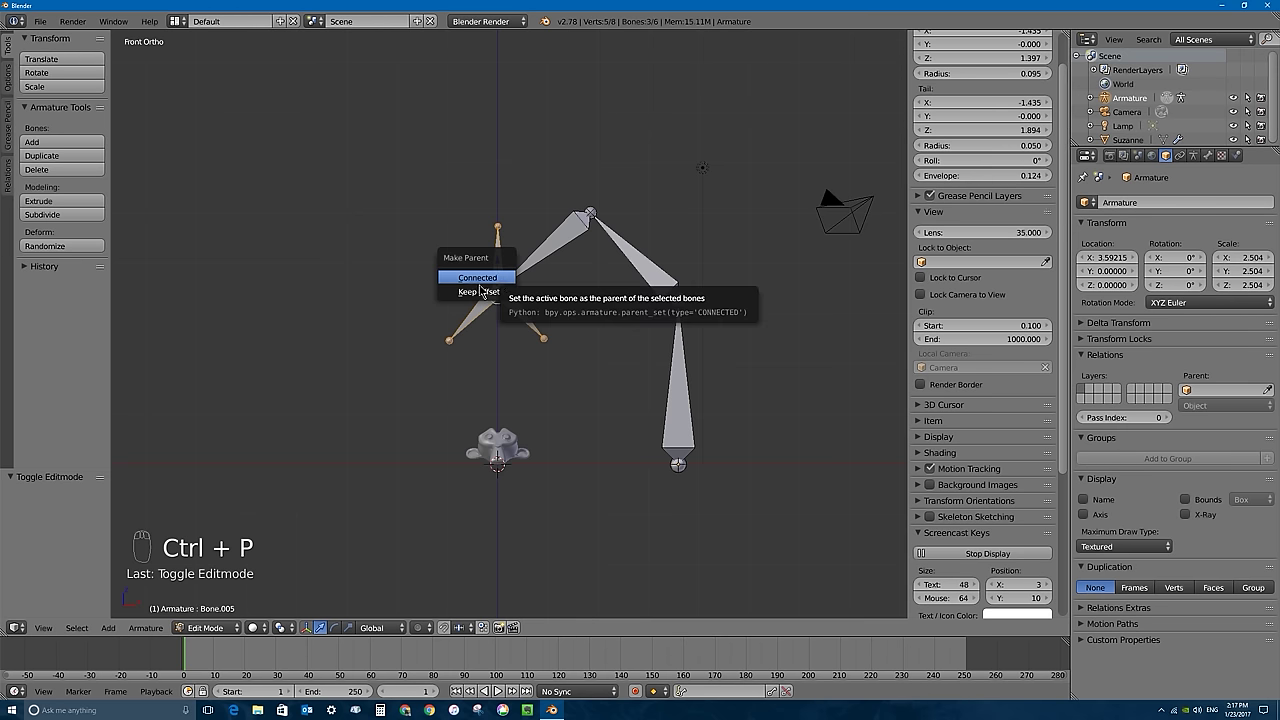
click(479, 291)
right_click(471, 316)
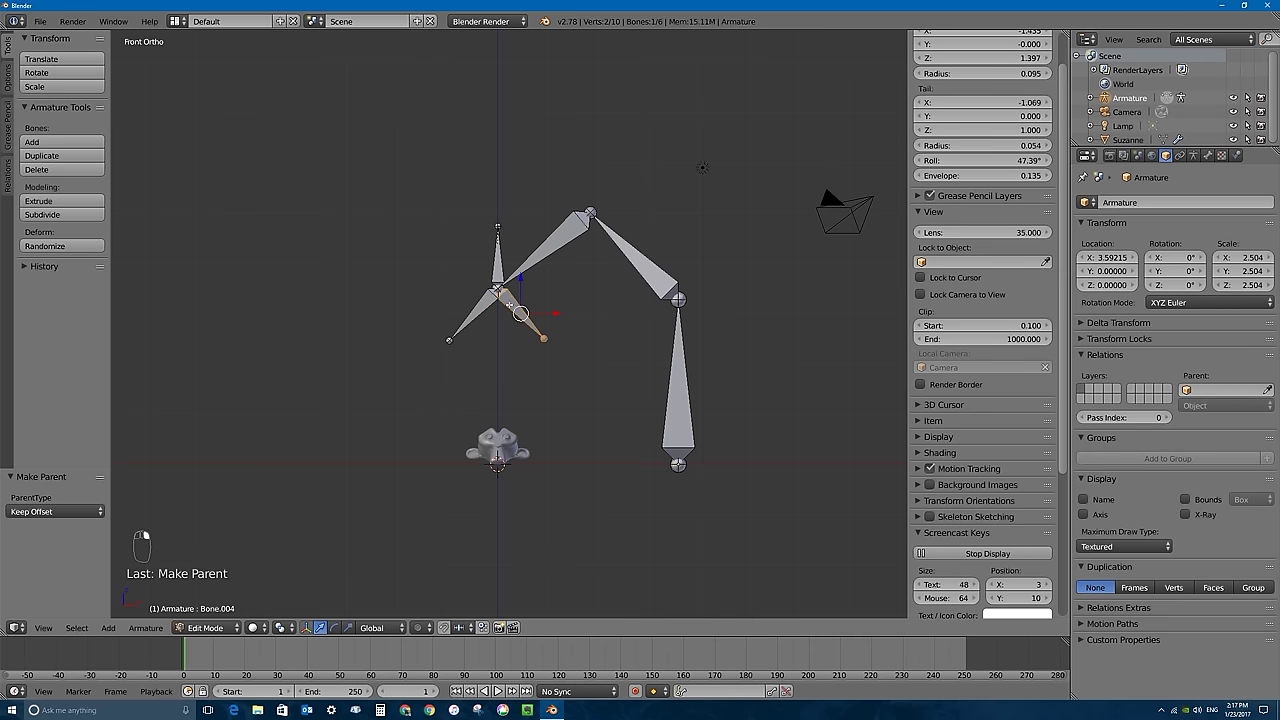
right_click(496, 258)
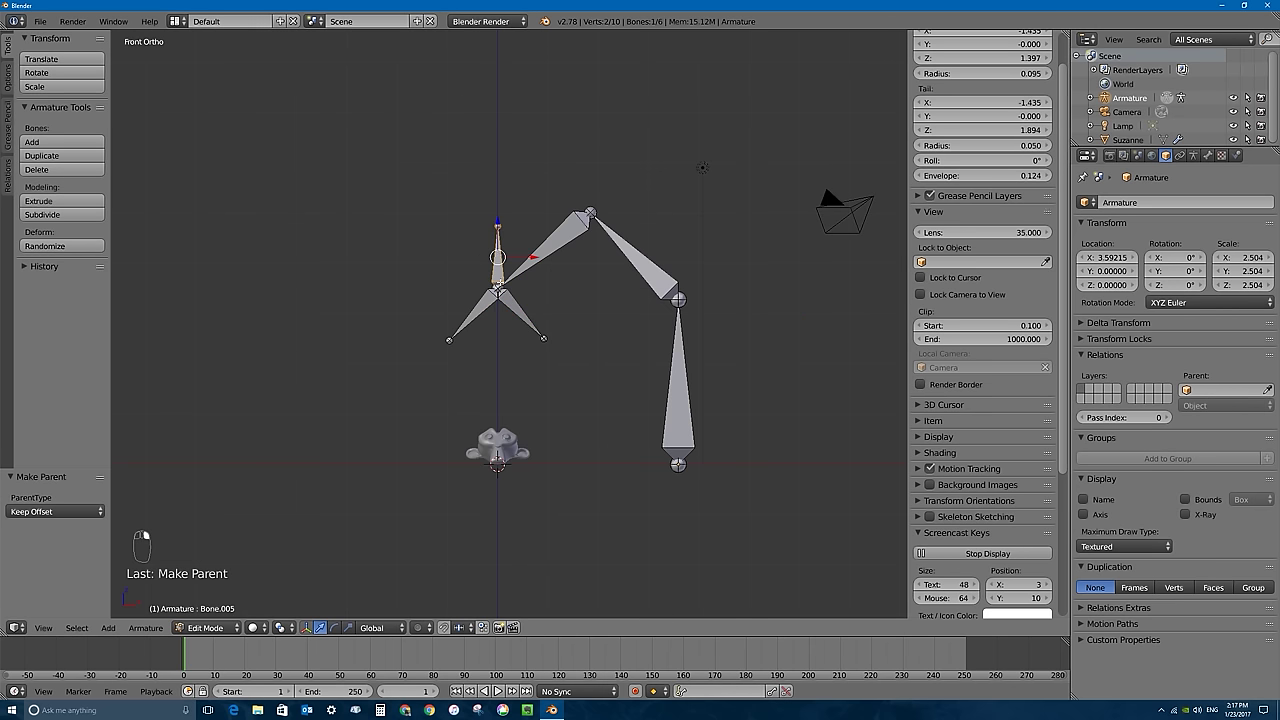
right_click(566, 244)
- In Pose Mode, test the parented claw by moving the control bone around, finishing with it above the monkey head
click(205, 627)
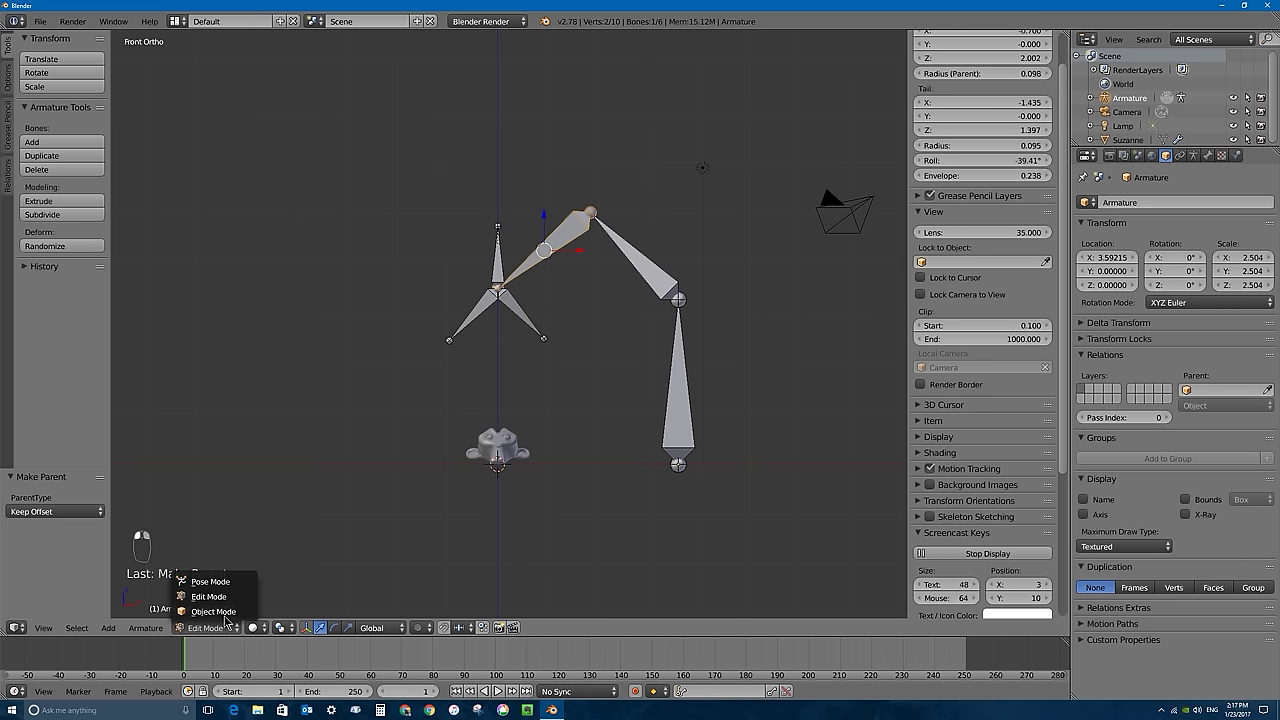
click(208, 580)
right_click(501, 274)
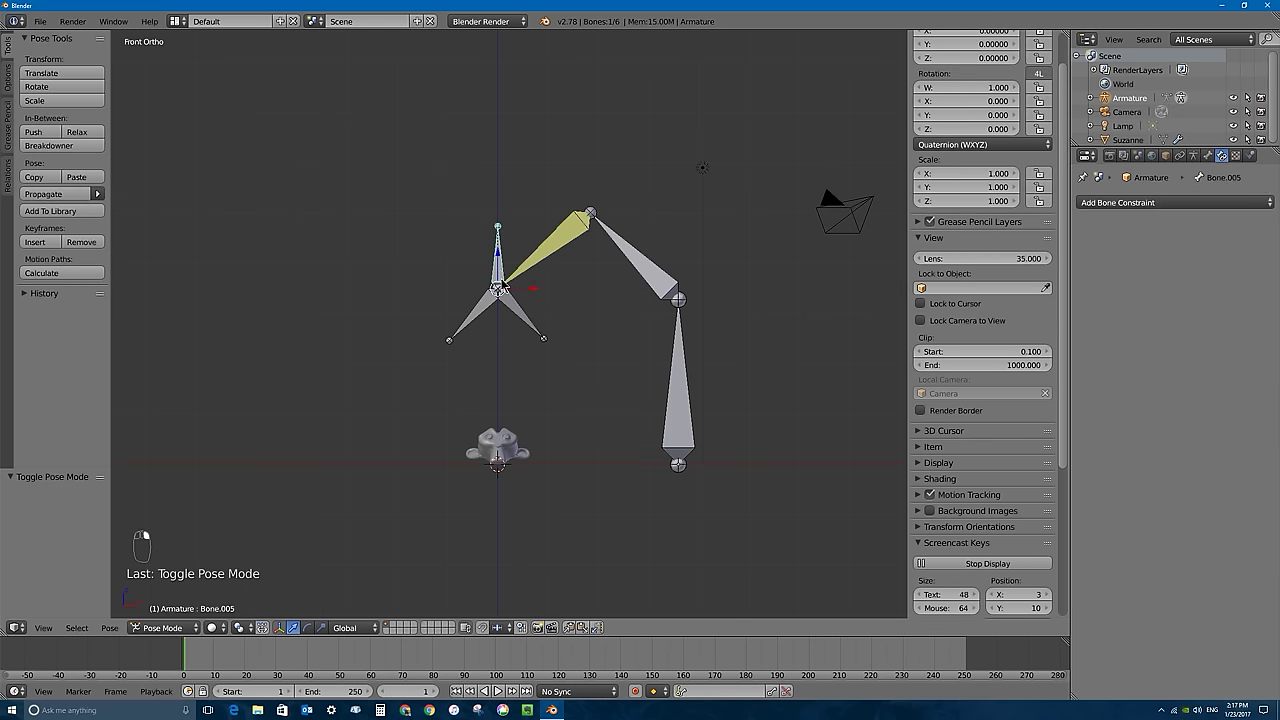
key(g)
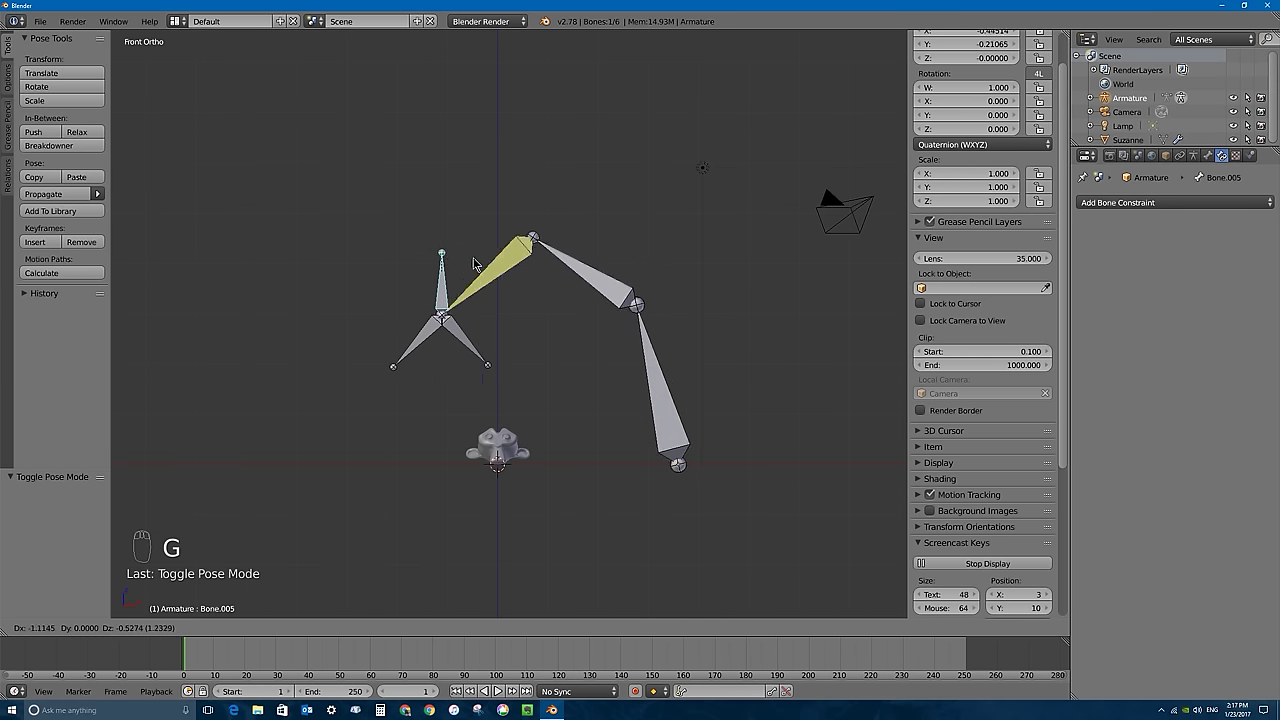
click(500, 186)
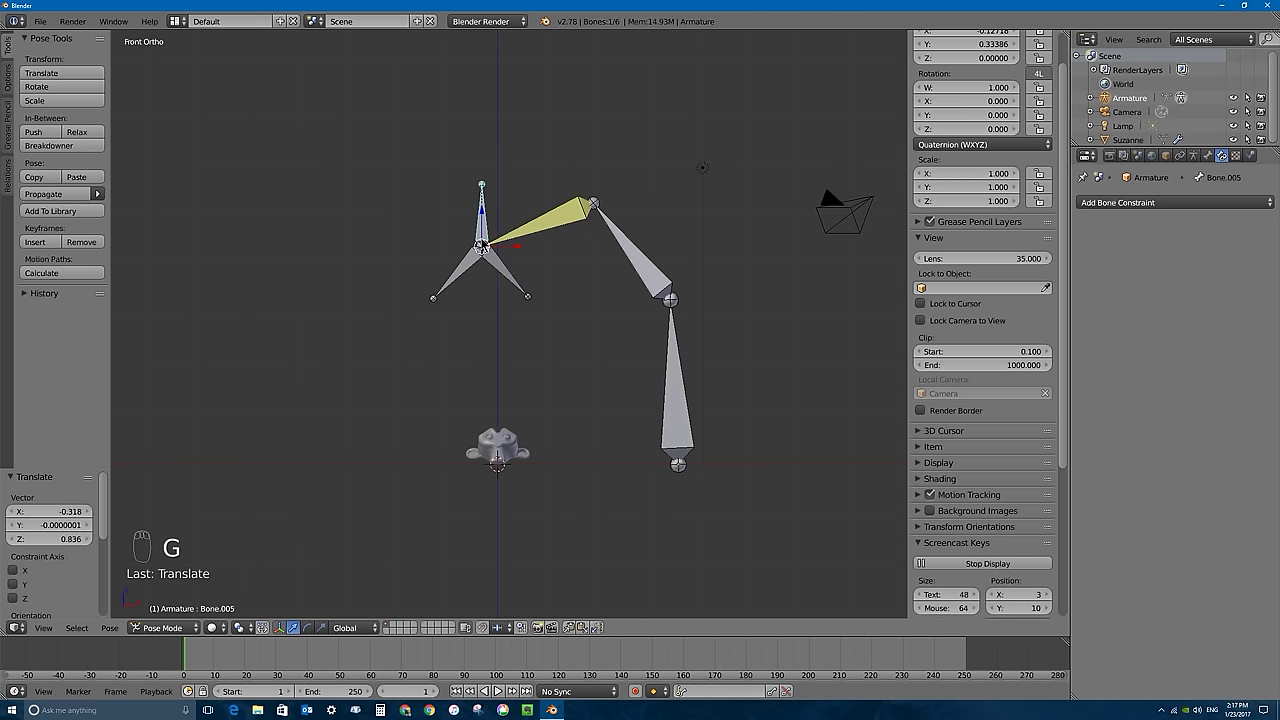
key(g)
click(532, 203)
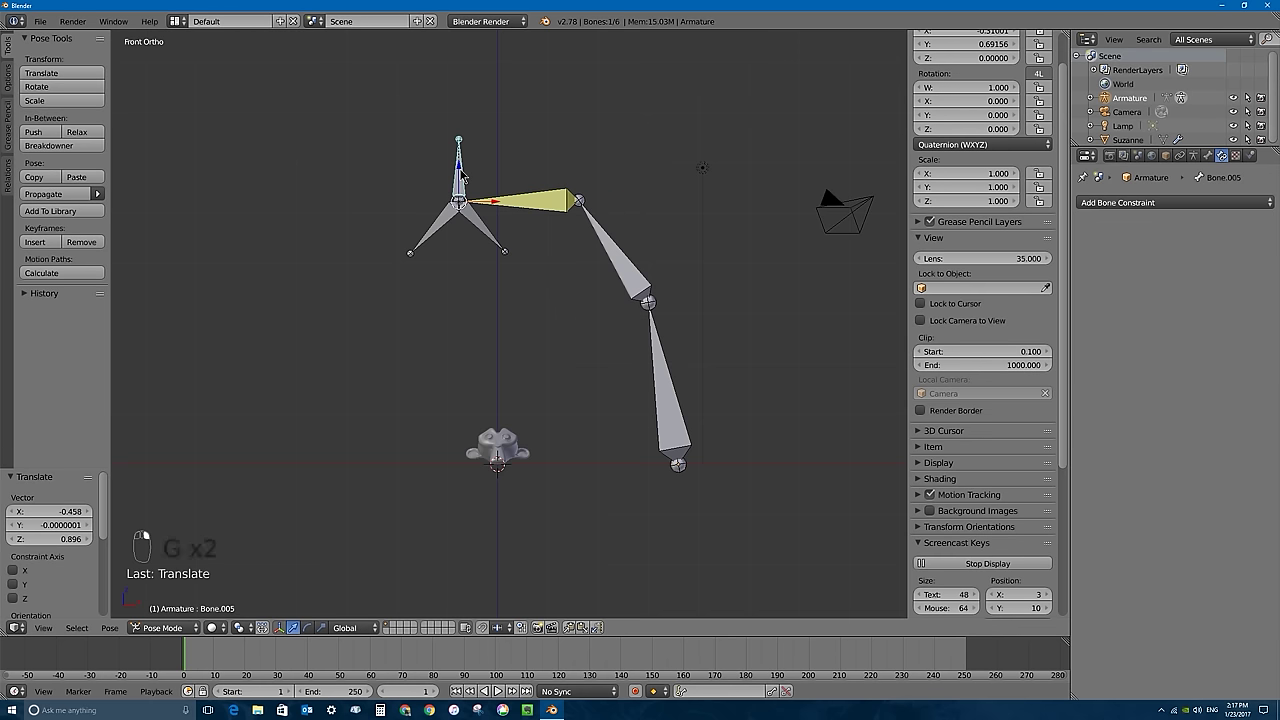
key(r)
right_click(478, 283)
key(g)
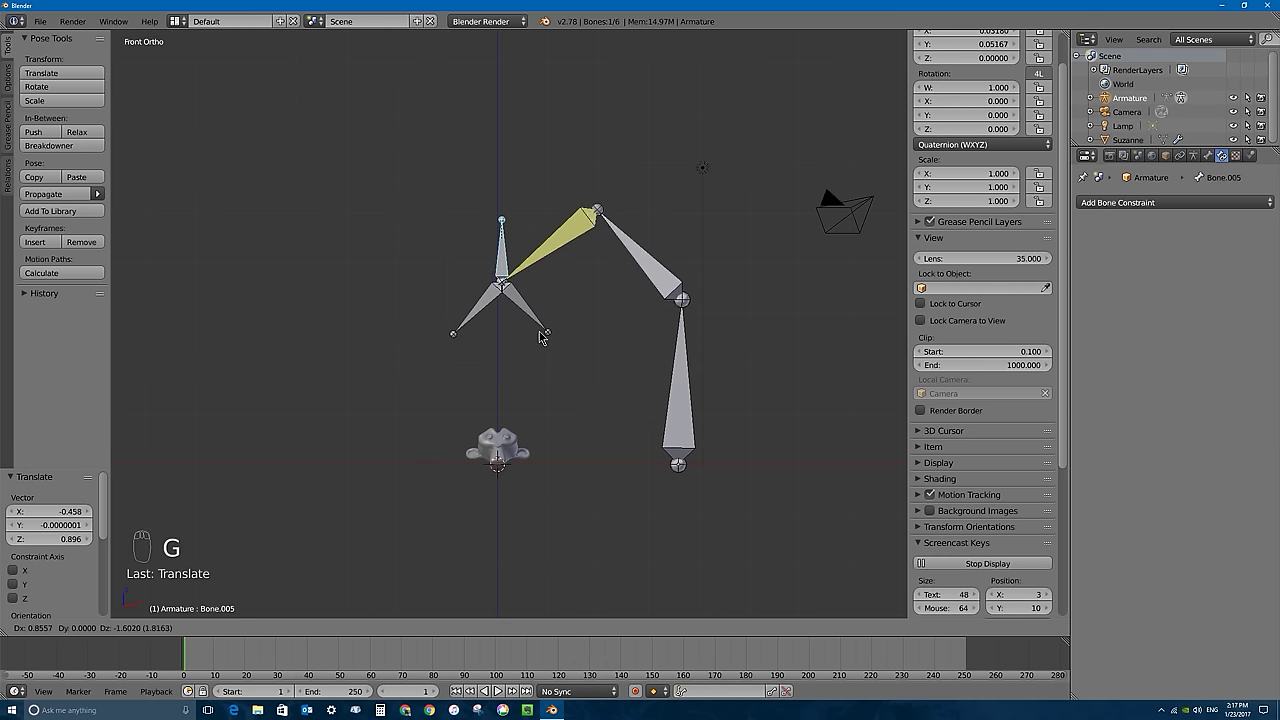
click(537, 334)
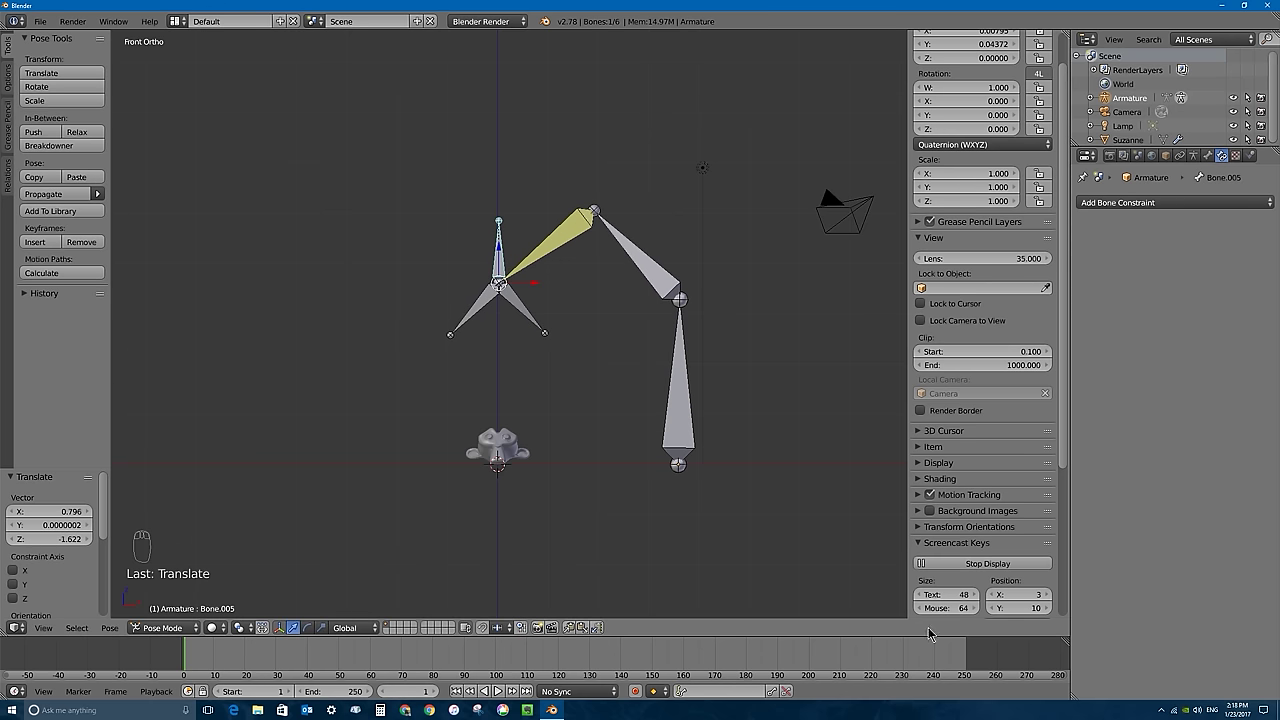
- Enlarge the timeline area, split it into two stacked areas, and make the upper one a Dope Sheet
drag(990, 638, 994, 482)
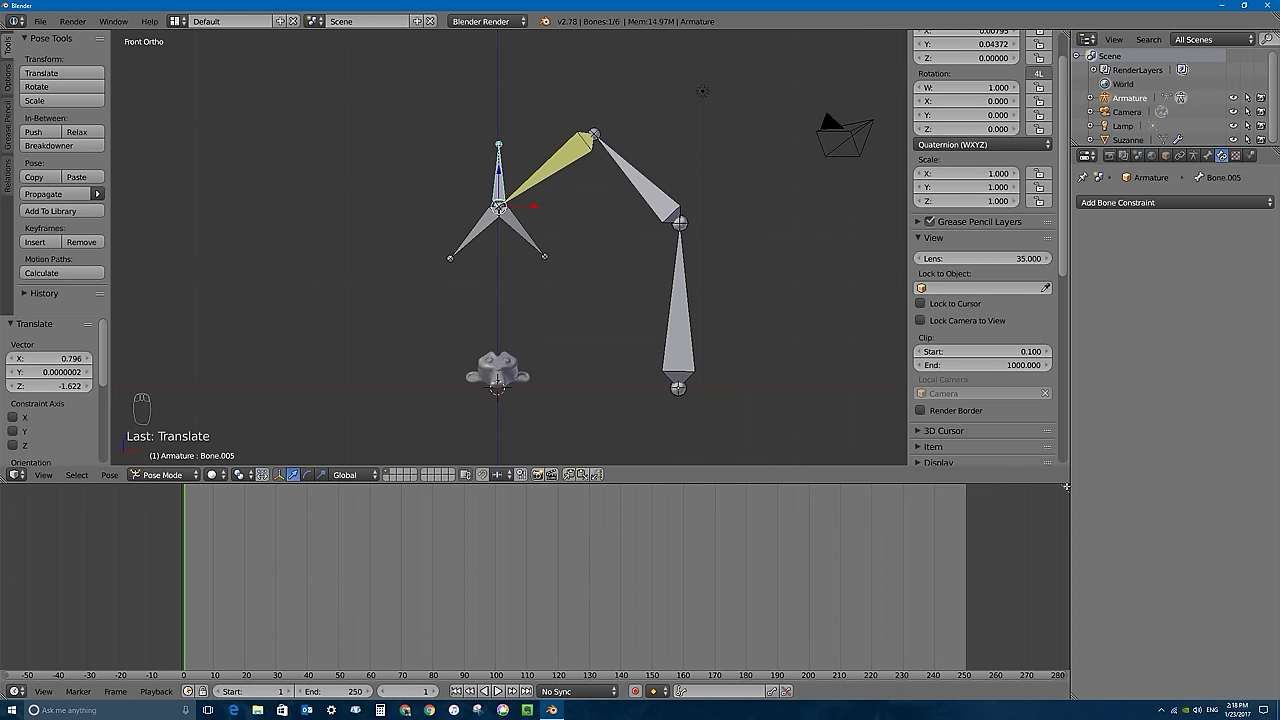
drag(1066, 486, 1045, 604)
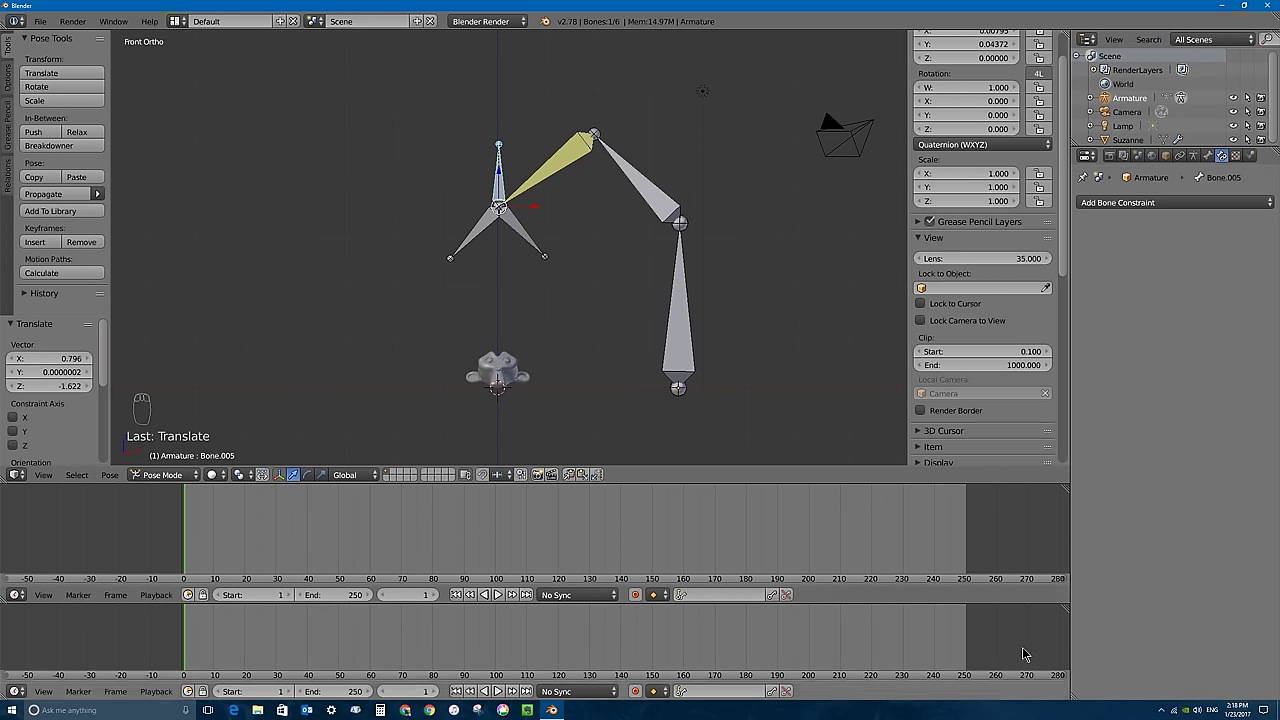
click(16, 595)
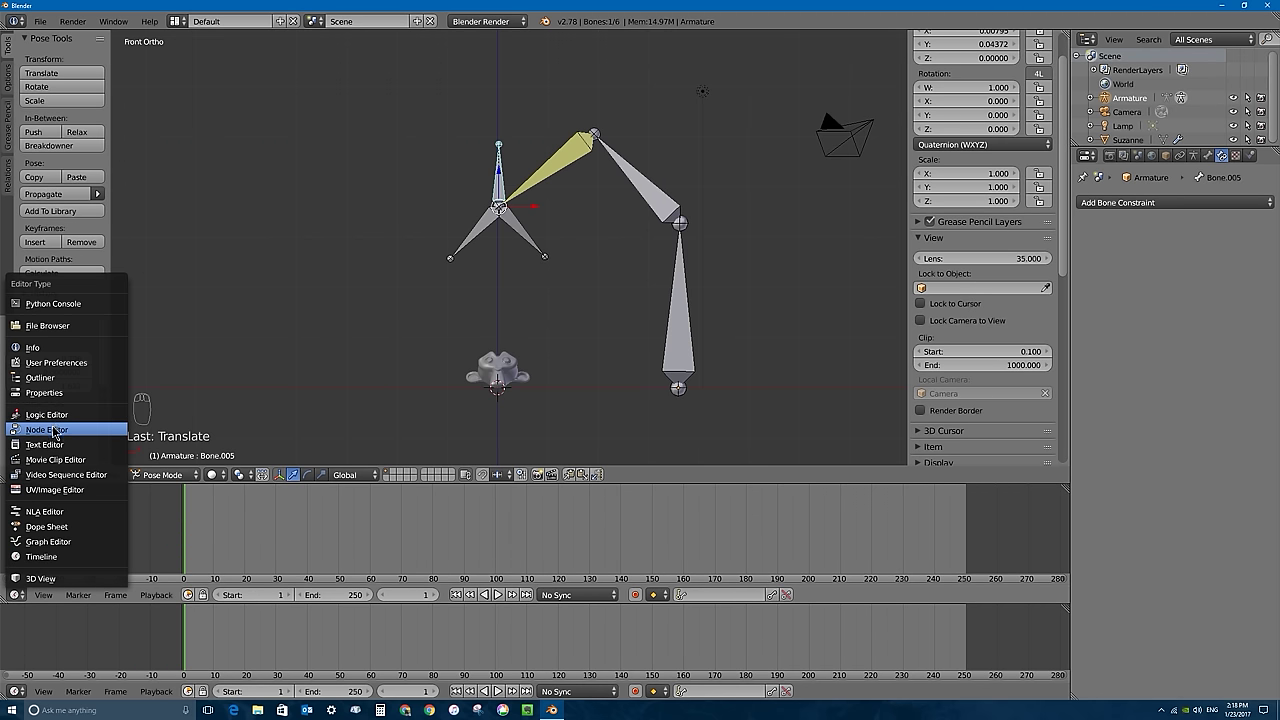
click(78, 527)
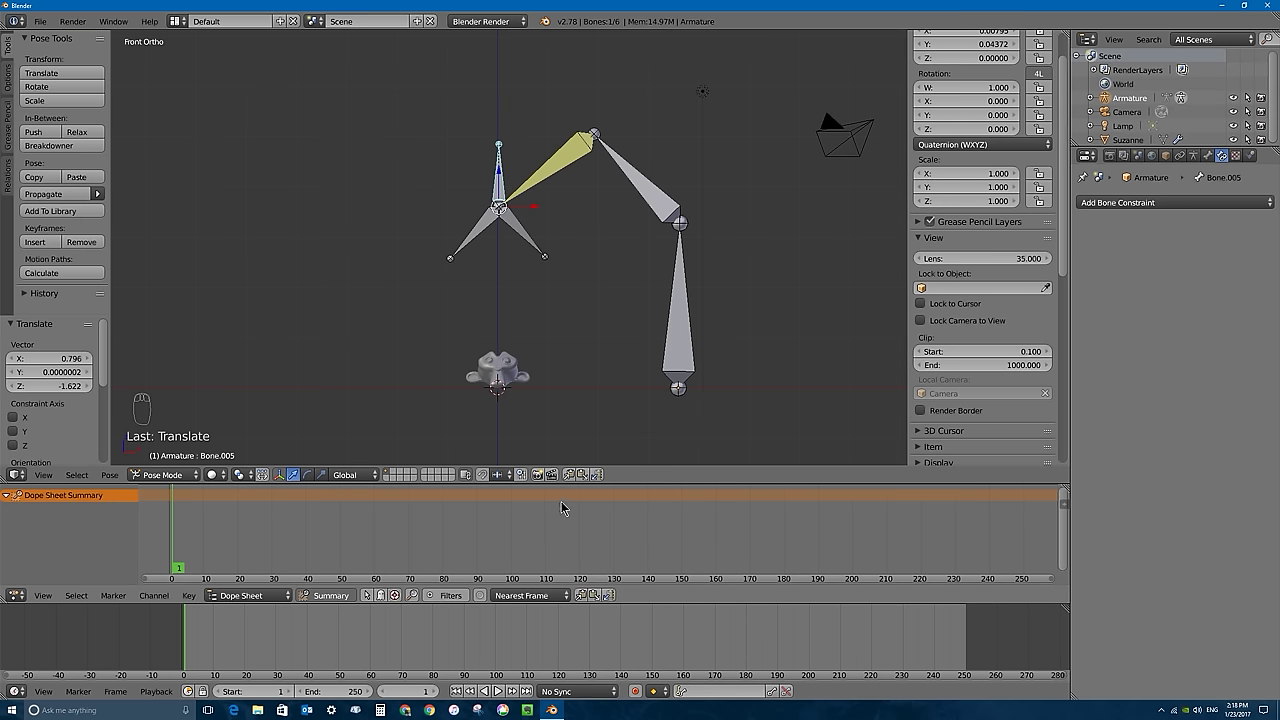
- Turn on automatic keyframing and key the control bone at frame 0, shifting it about 0.090 in X and -0.149 in Z
click(635, 691)
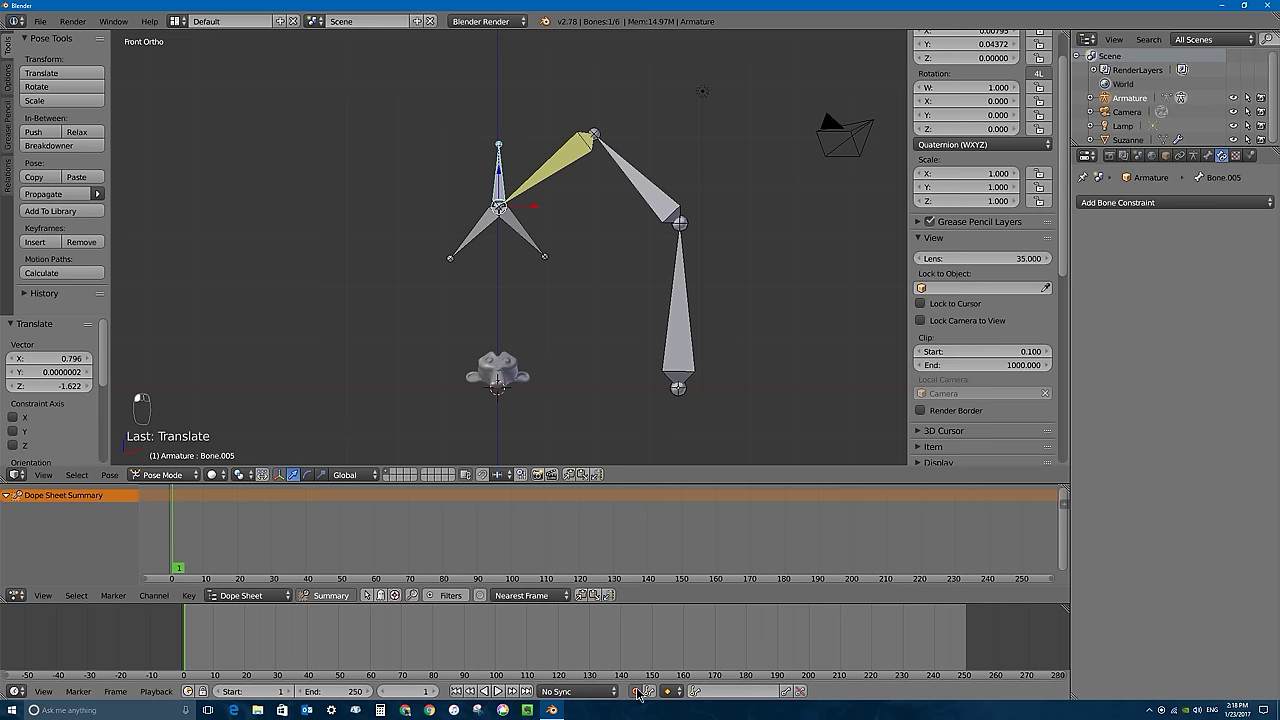
click(172, 537)
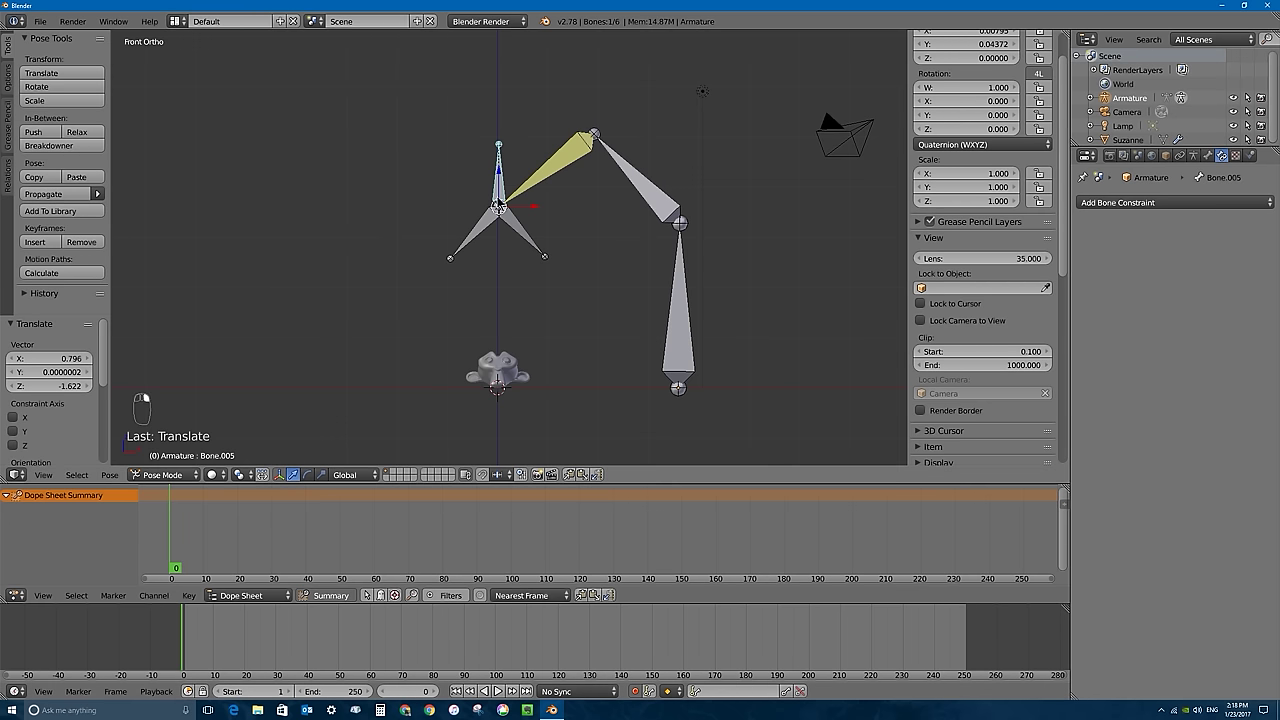
key(g)
click(501, 247)
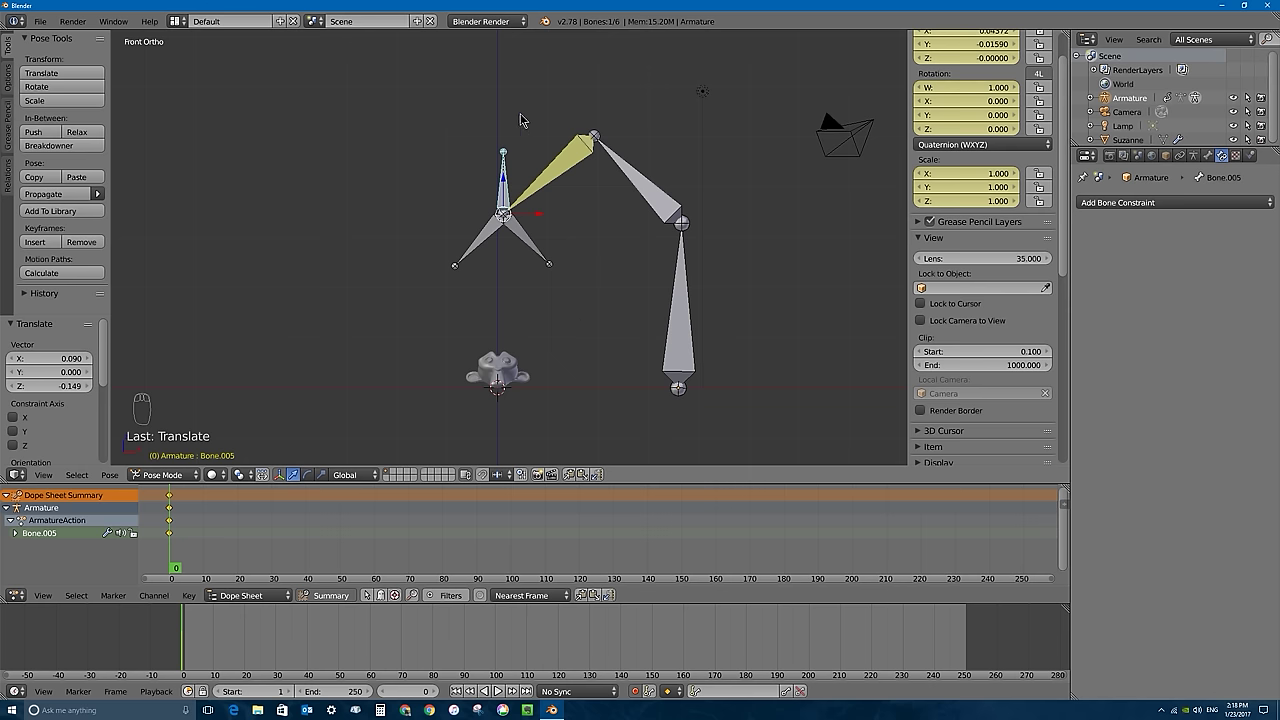
- At frame 10, key the control bone raised by about 1.463 in Z and shifted 0.338 in X
mouse_move(172, 545)
mouse_down()
mouse_move(186, 545)
mouse_move(172, 545)
mouse_up()
click(206, 540)
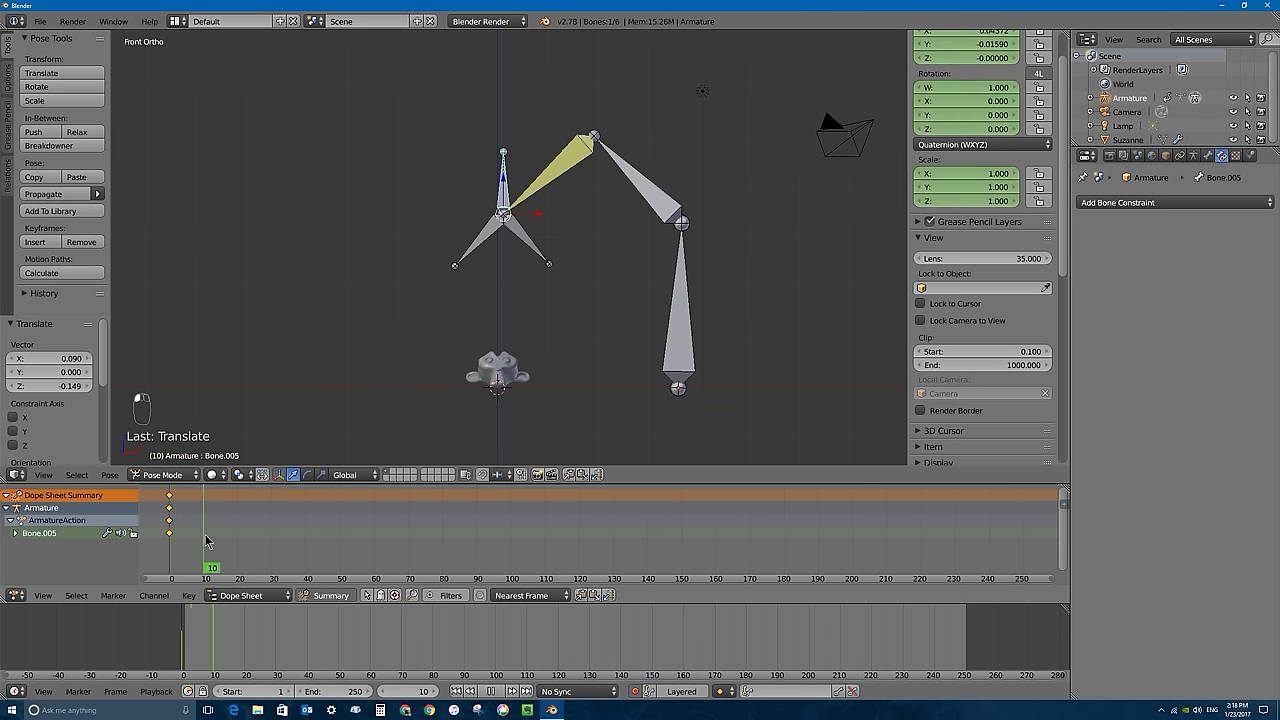
key(g)
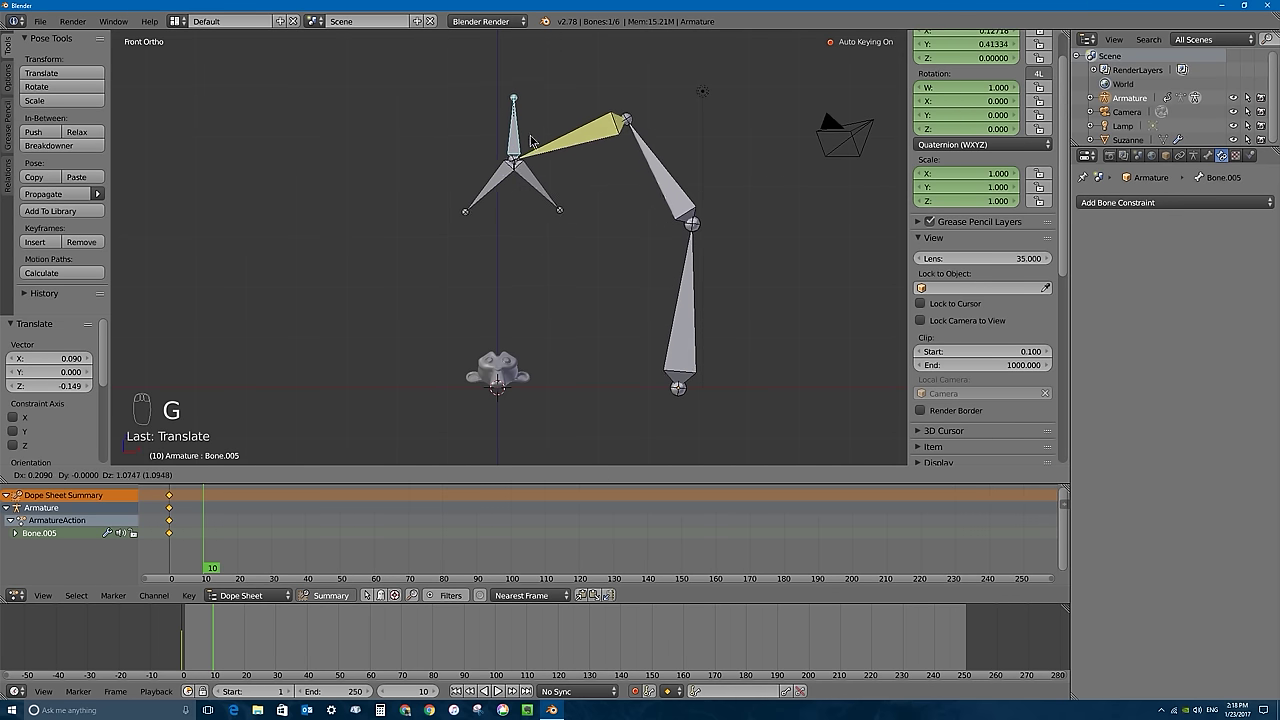
click(540, 130)
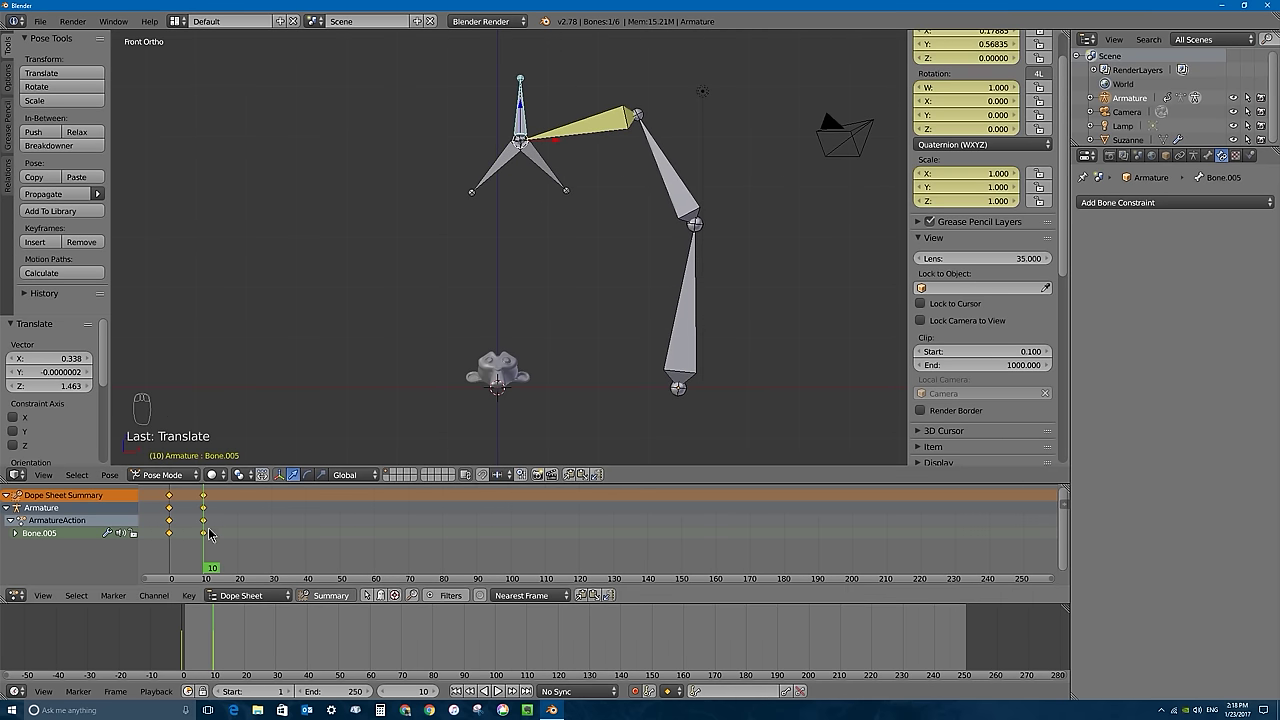
- At frame 21, key the claw lowered around the monkey head by moving the control bone about -0.458 in X and -3.652 in Z
drag(209, 533, 243, 529)
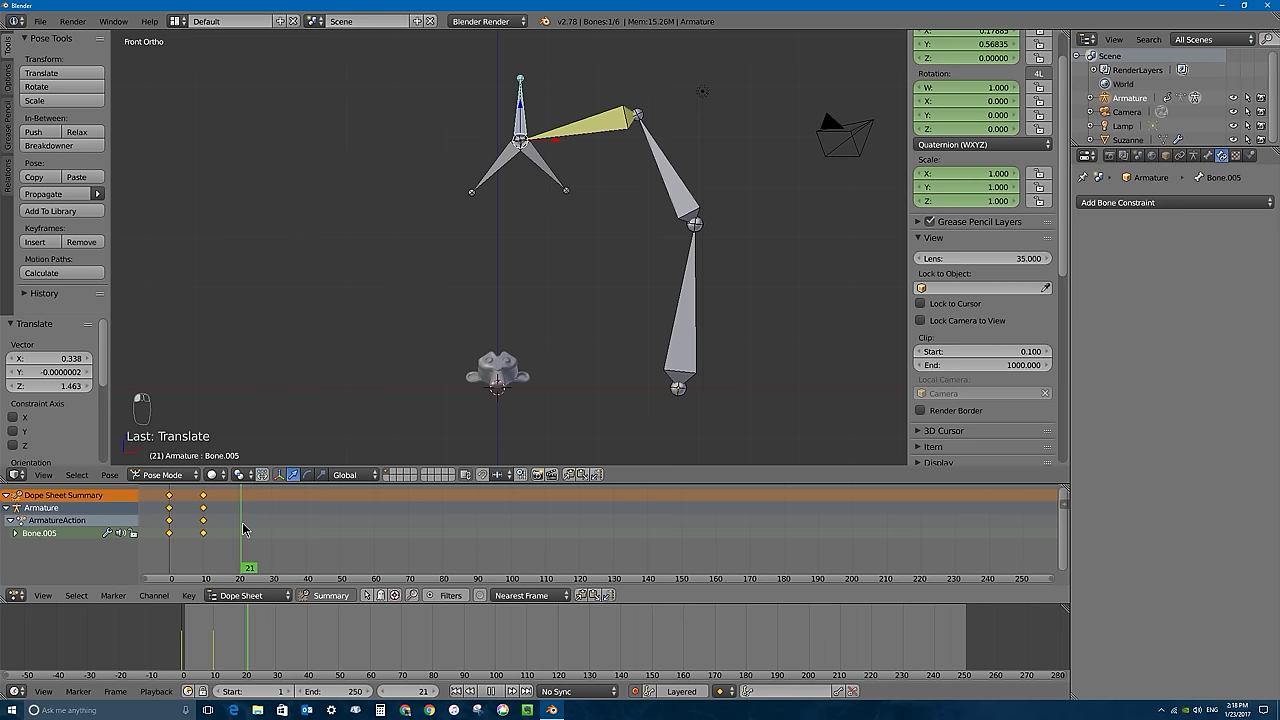
key(g)
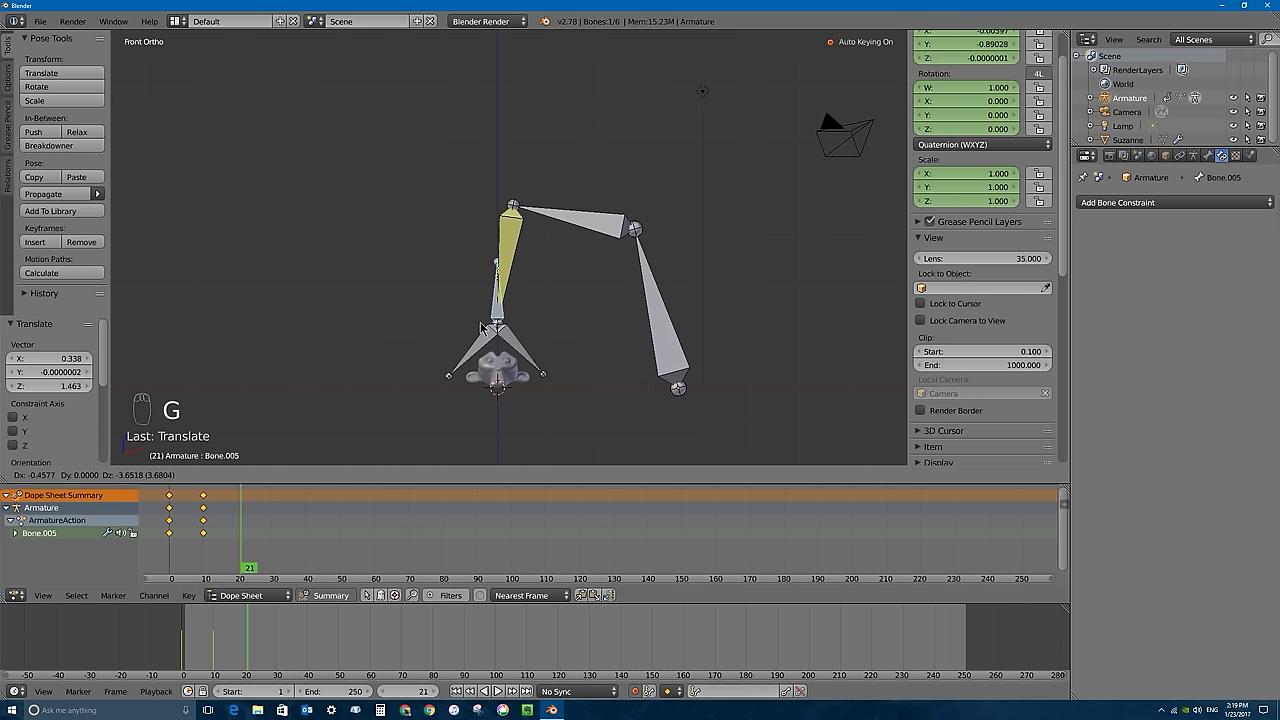
click(481, 328)
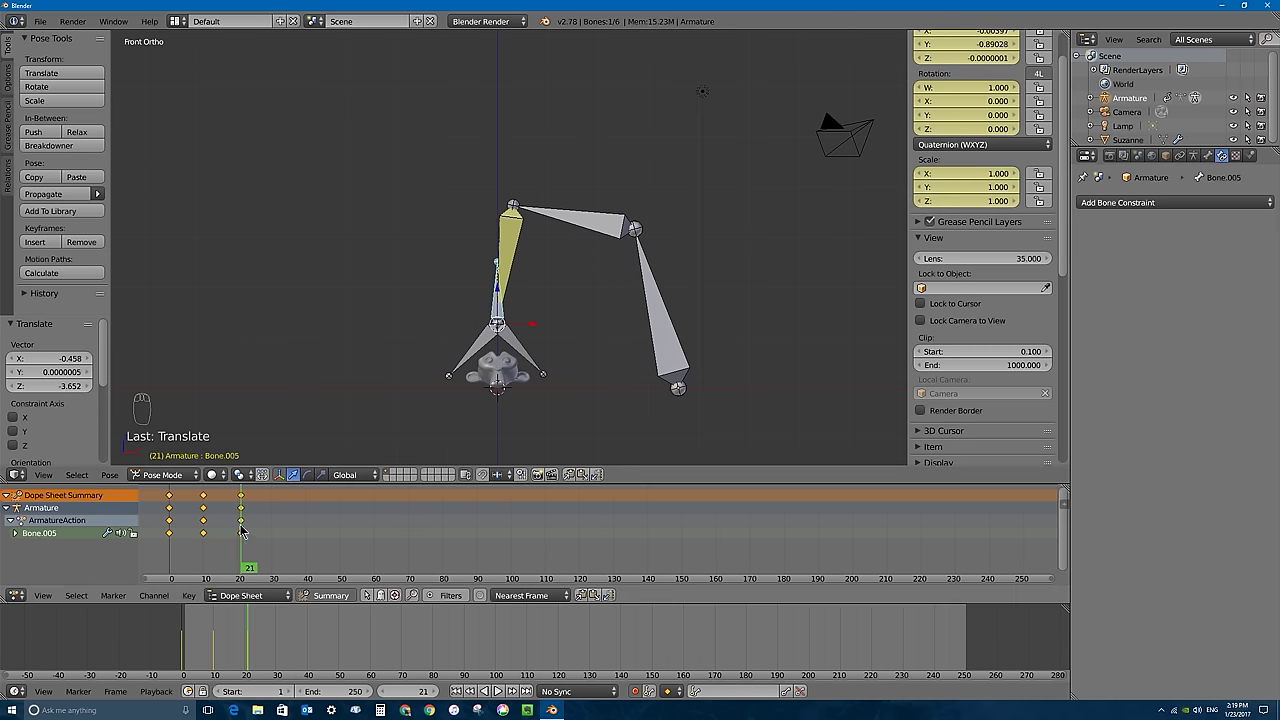
- At frame 27, key the control bone nudged by about 0.010 in X and -0.040 in Z over the monkey head
key(Right)
key(Right)
key(Right)
key(Right)
key(Right)
key(Right)
key(g)
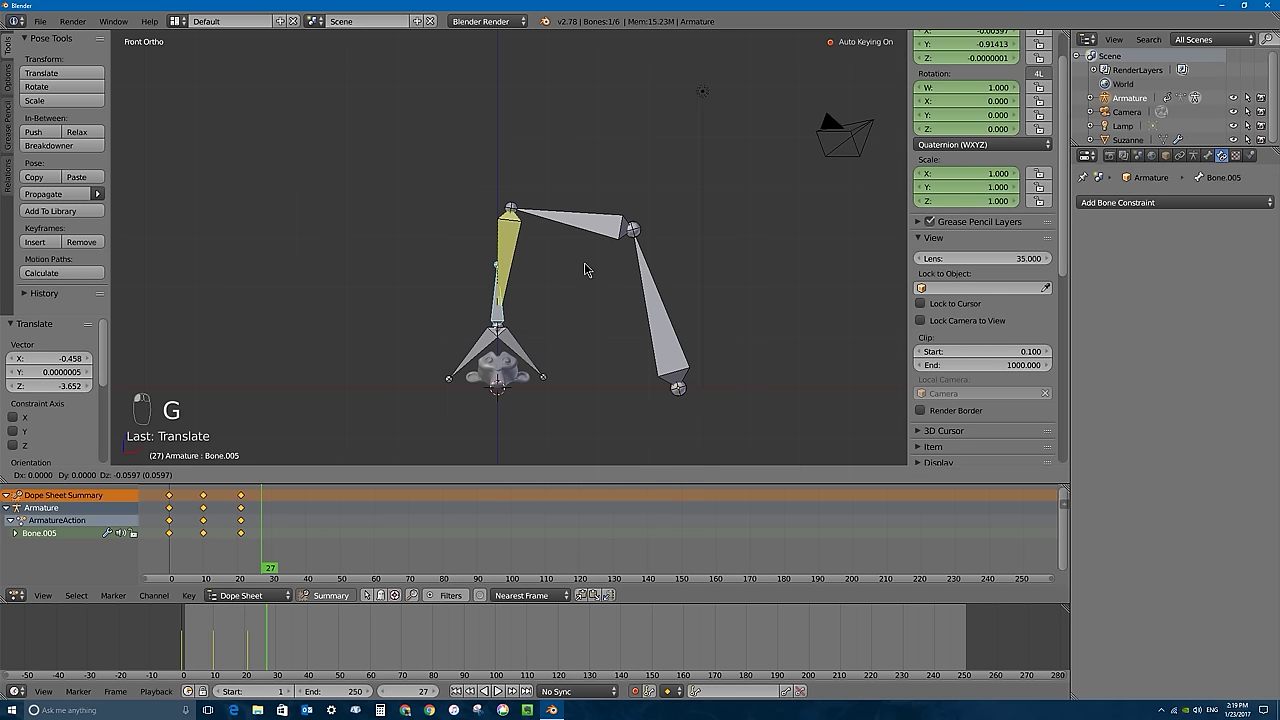
click(585, 268)
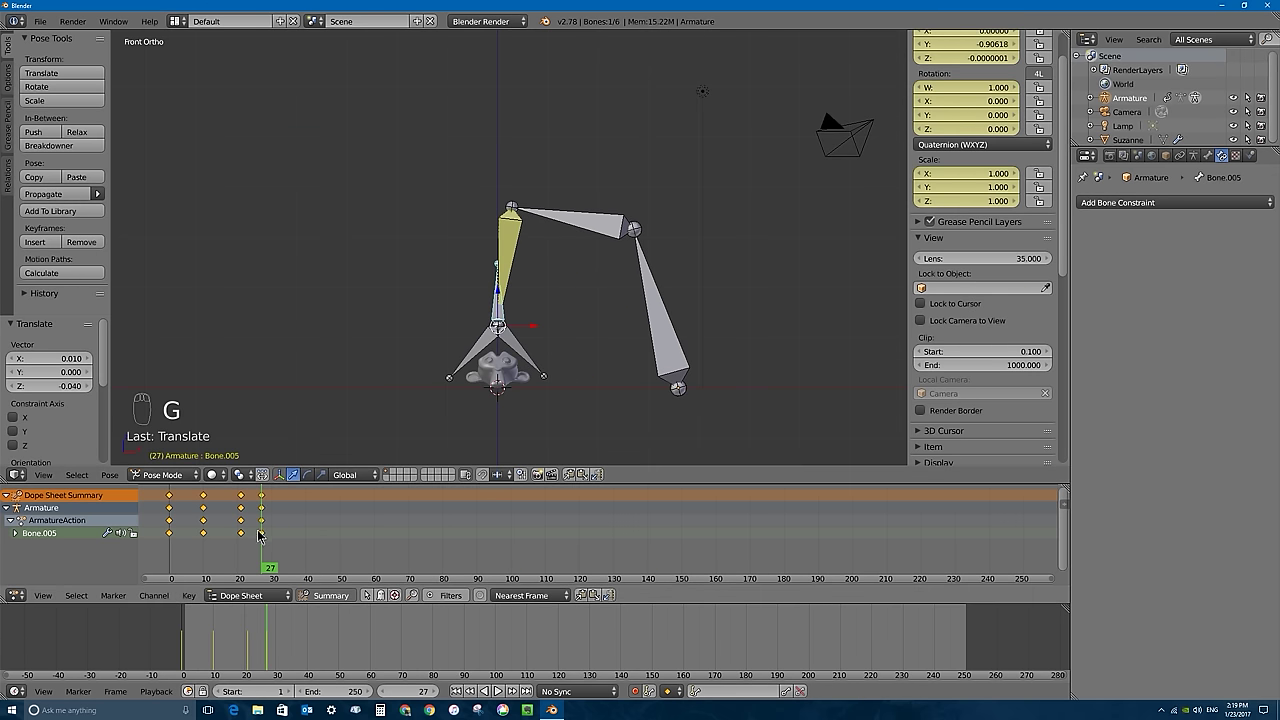
- At frame 43, key the claw lifted away from the monkey head by moving the control bone about 0.567 in X and 3.921 in Z
drag(264, 520, 318, 533)
key(g)
click(517, 300)
key(g)
click(561, 104)
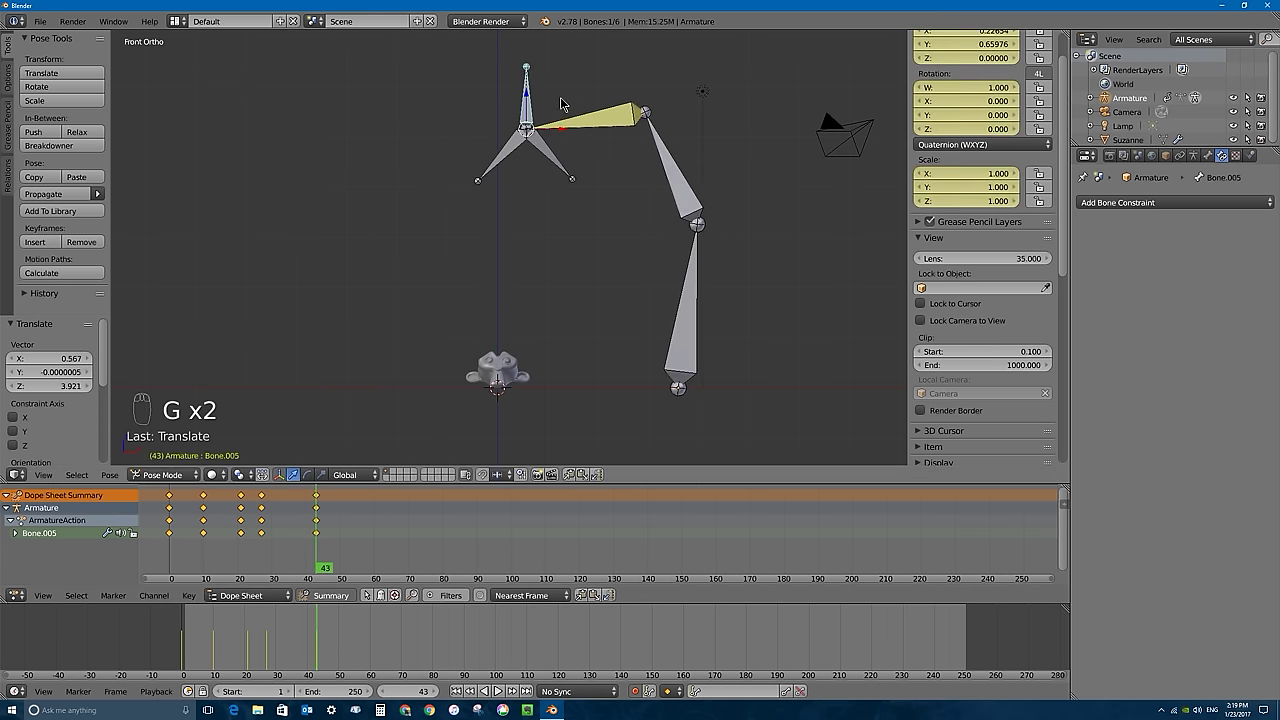
- At frame 53, key the control bone rotated about 99.559° and moved about -0.070 in X and 0.378 in Z
drag(323, 532, 357, 526)
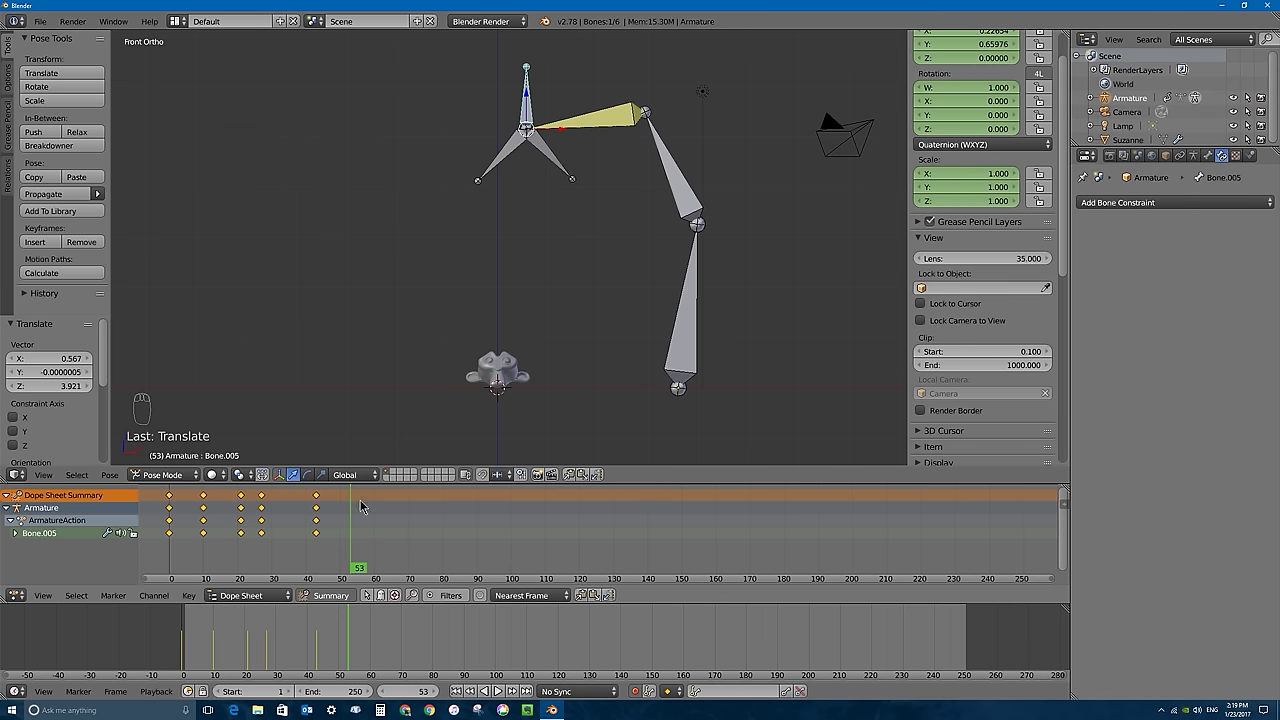
key(r)
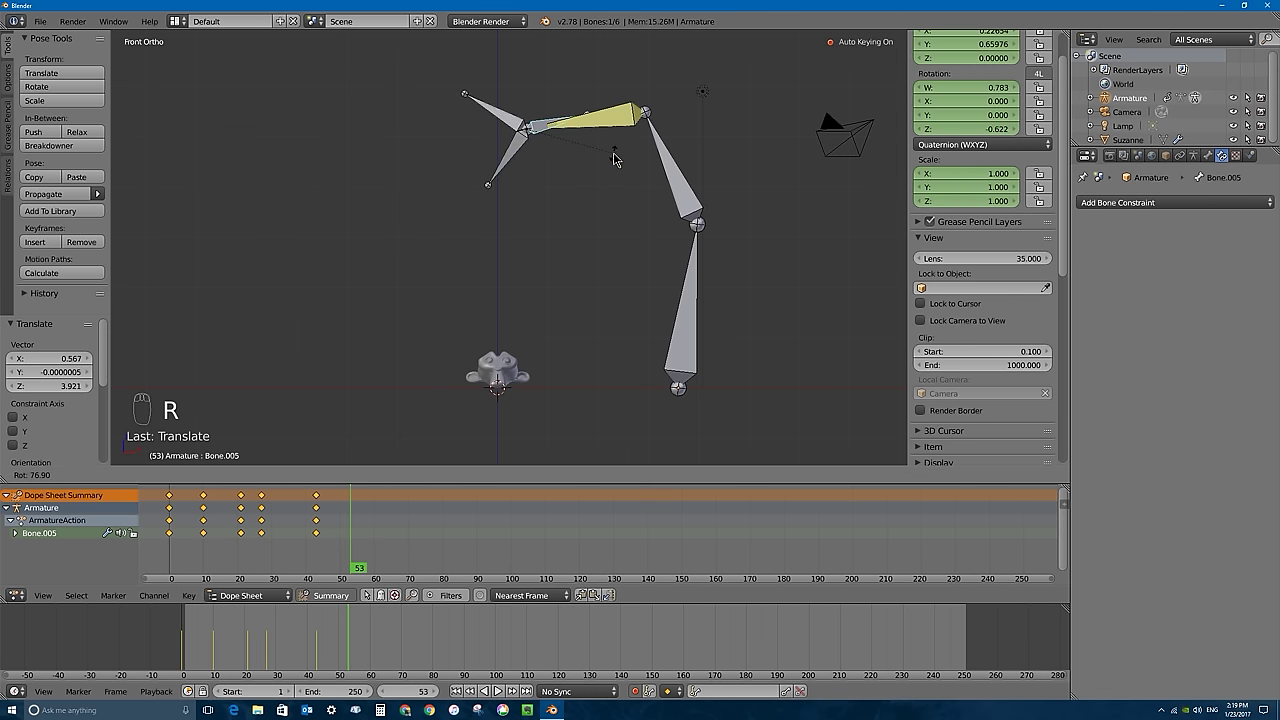
click(606, 196)
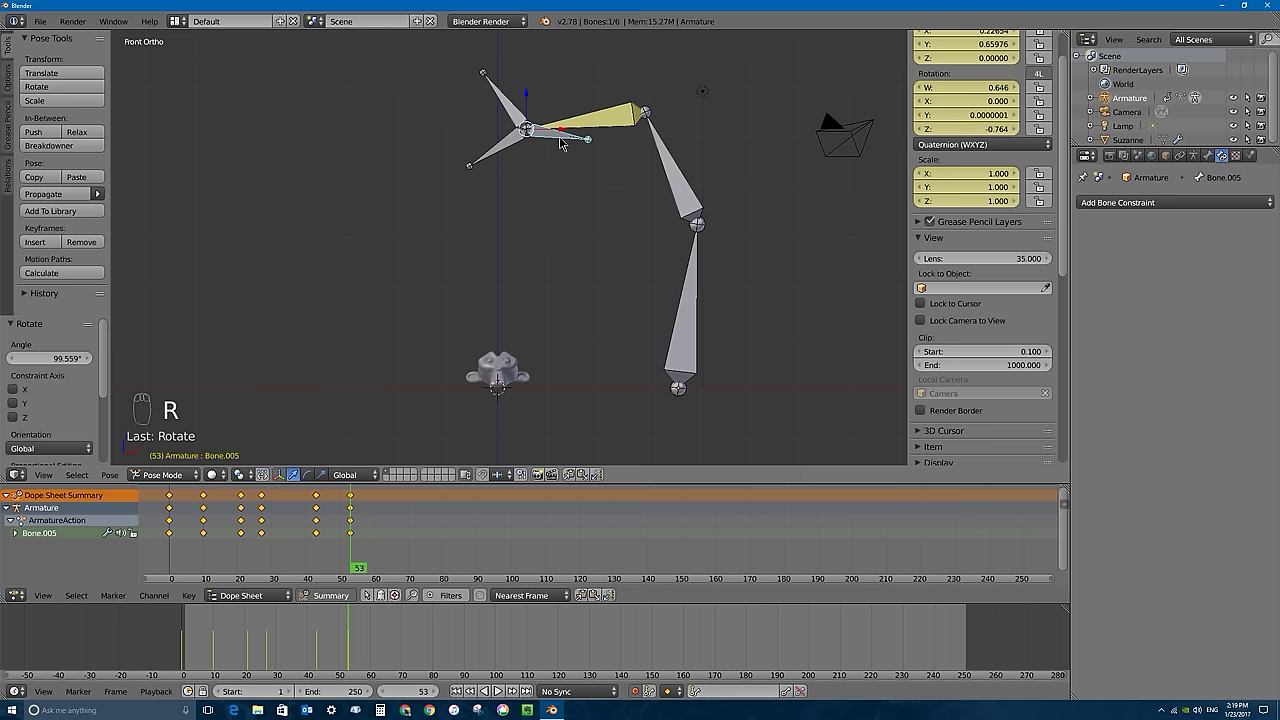
key(g)
click(541, 162)
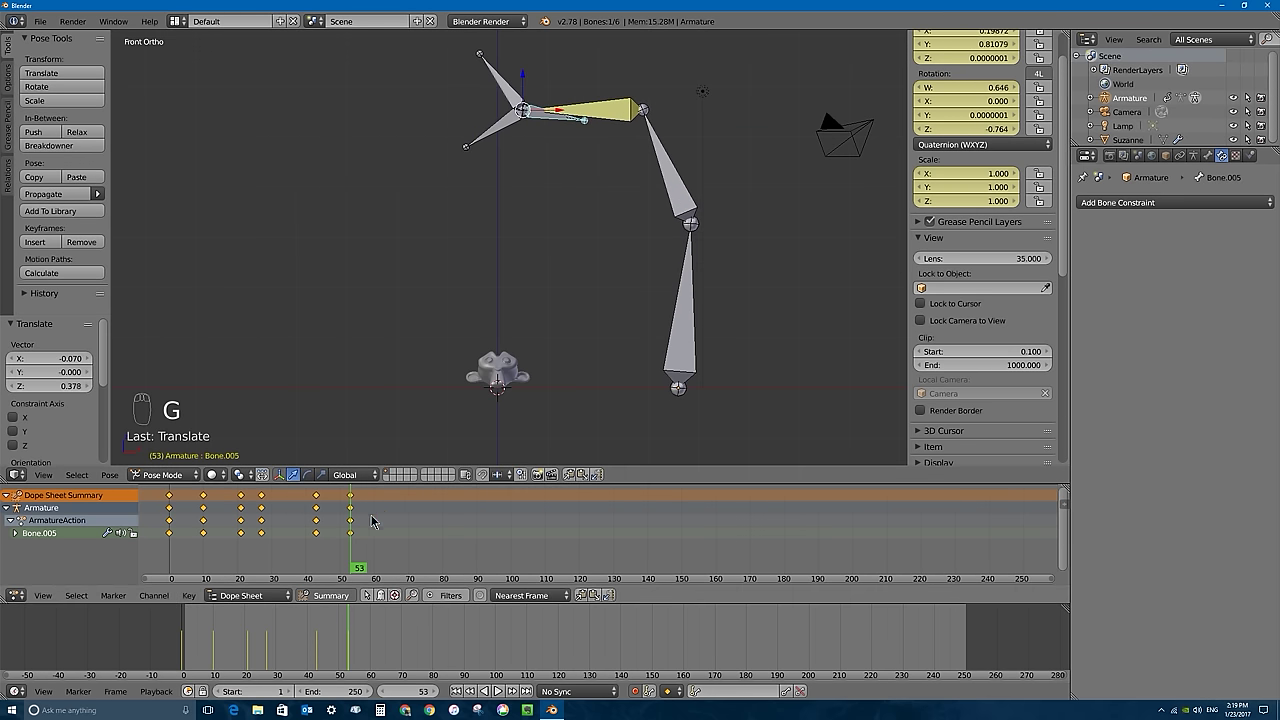
- At frame 63, key the control bone moved about 0.458 in X and -0.856 in Z and rotated about -112.774°
drag(371, 521, 392, 521)
key(g)
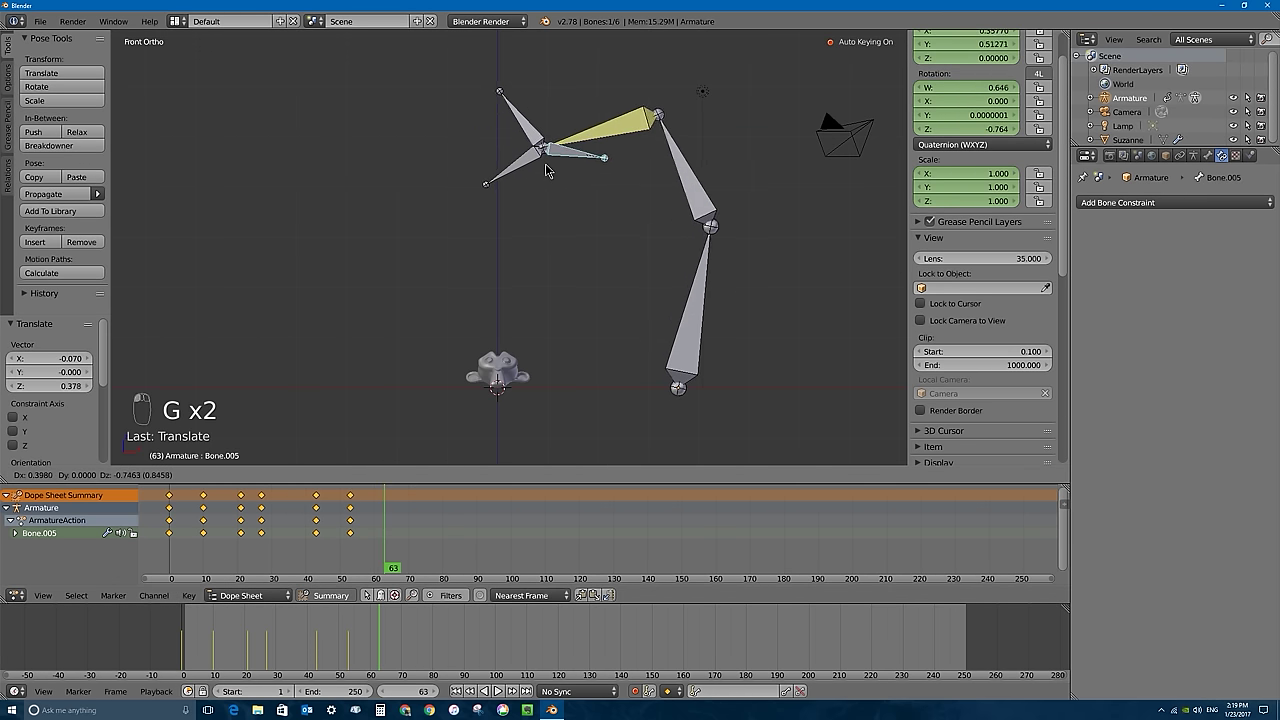
click(550, 175)
key(r)
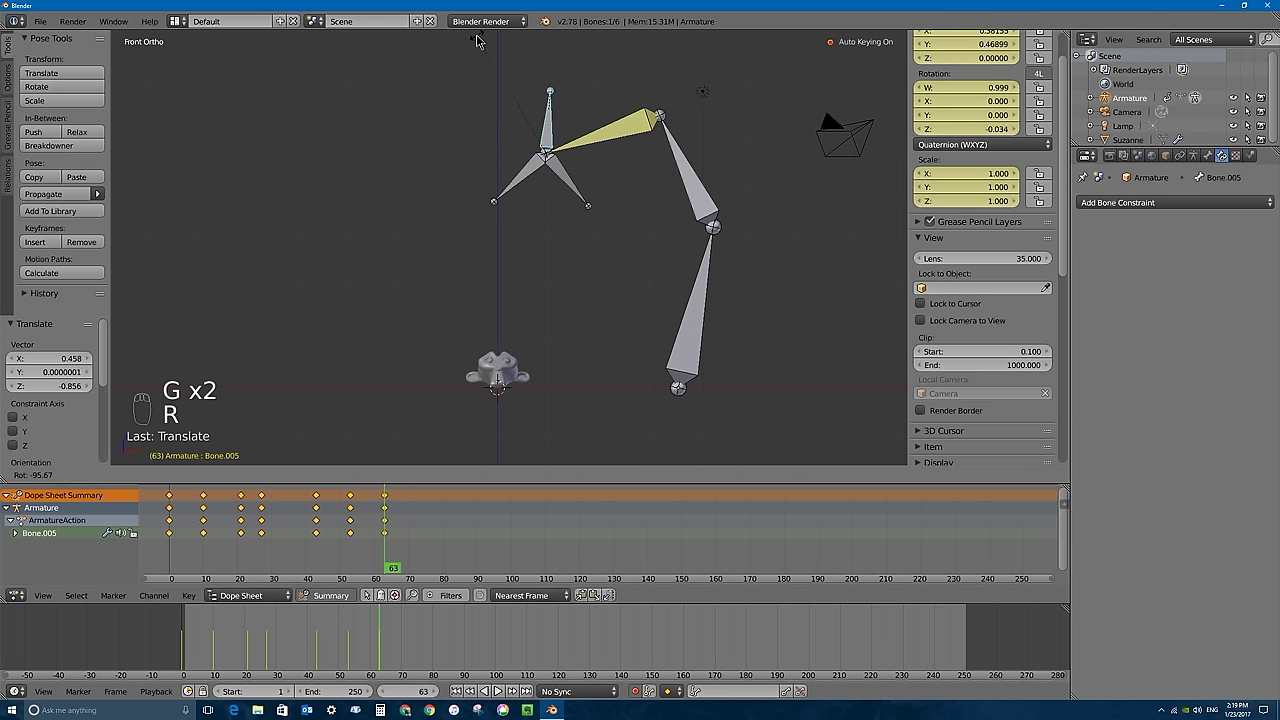
click(405, 455)
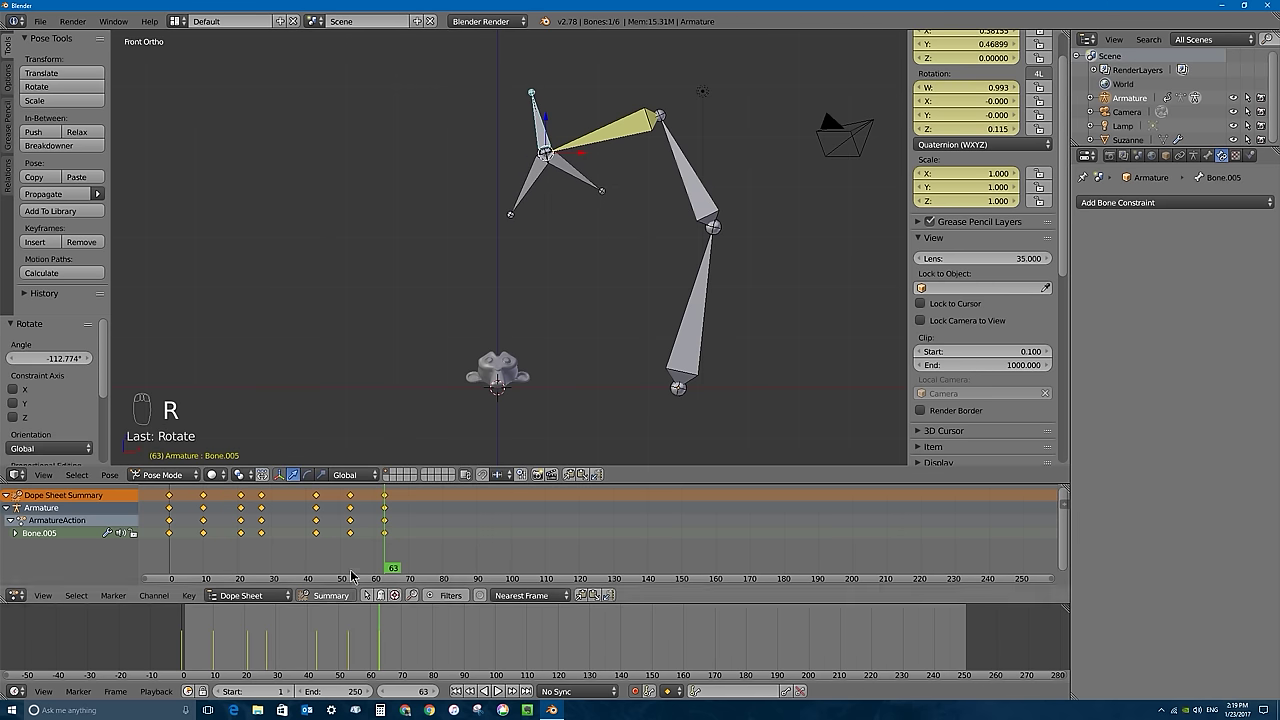
- Scrub and play back the arm animation to review the claw's lift and swing
drag(376, 526, 288, 523)
key(alt+a)
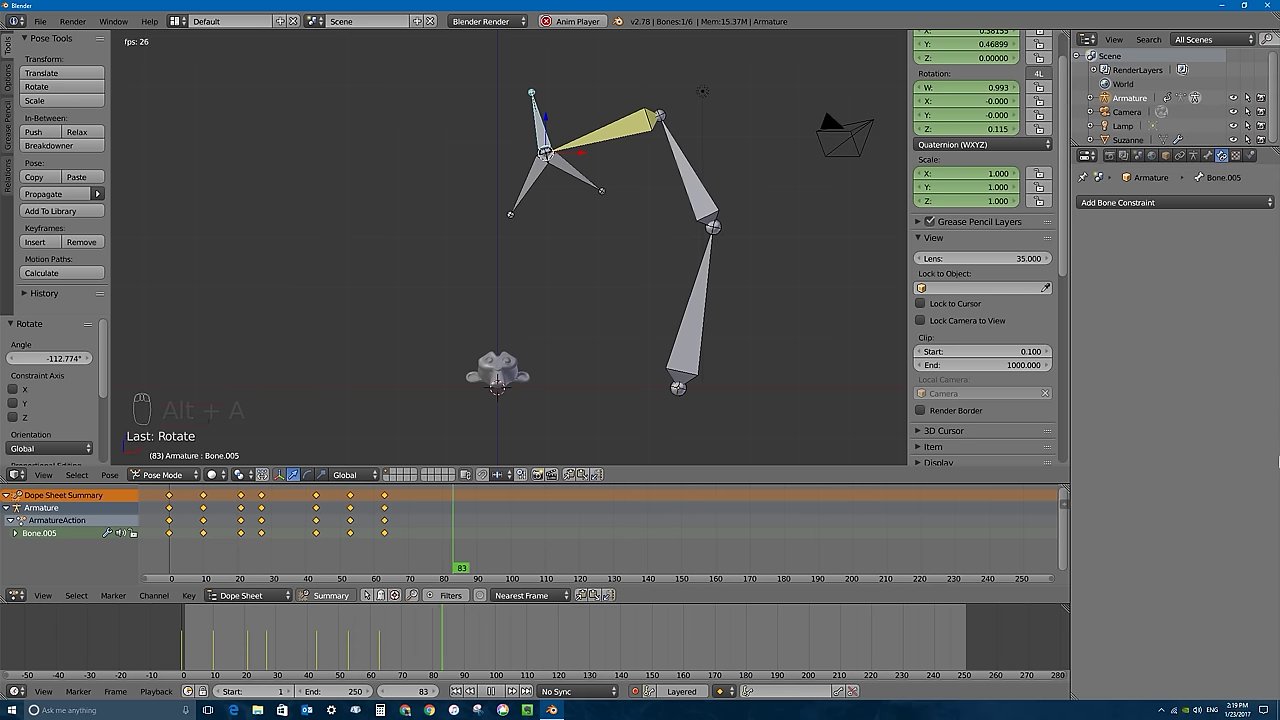
key(Escape)
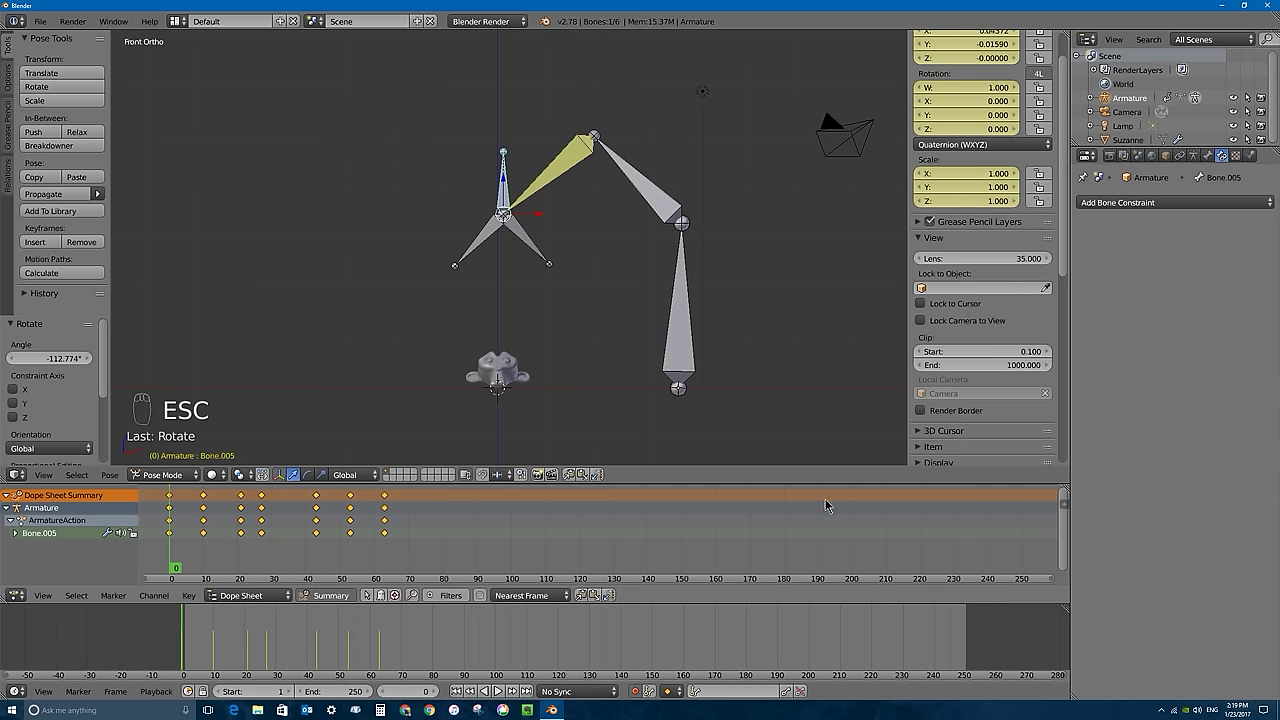
- Duplicate the control bone's keyframes at frames 53 and 63 to frames 73 and 83
right_click(372, 502)
shift+right_click(384, 496)
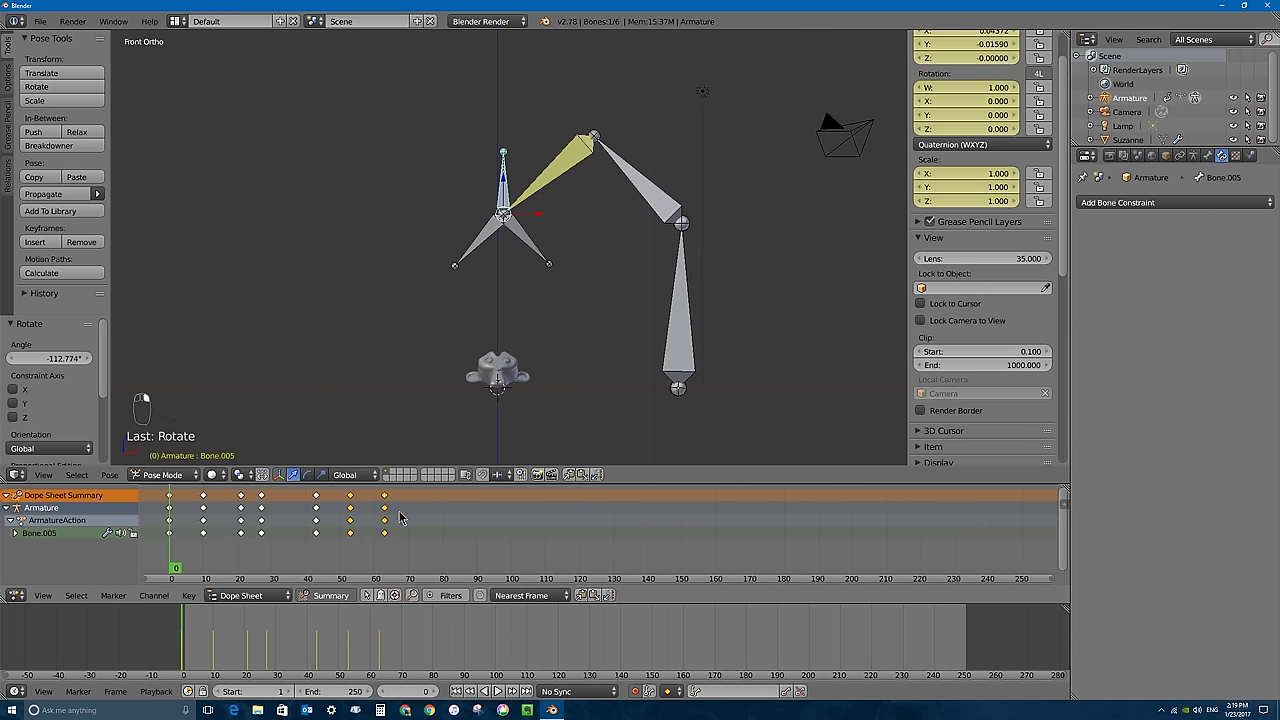
right_click(362, 500)
key(shift+d)
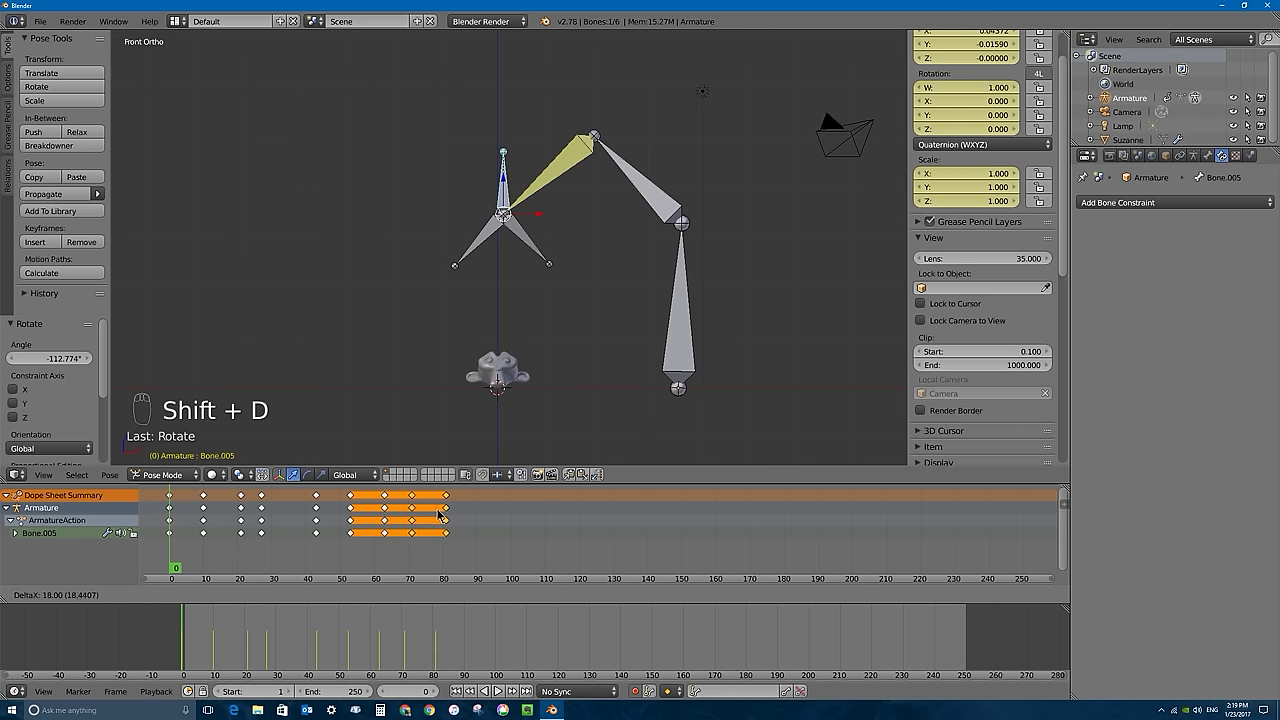
click(443, 514)
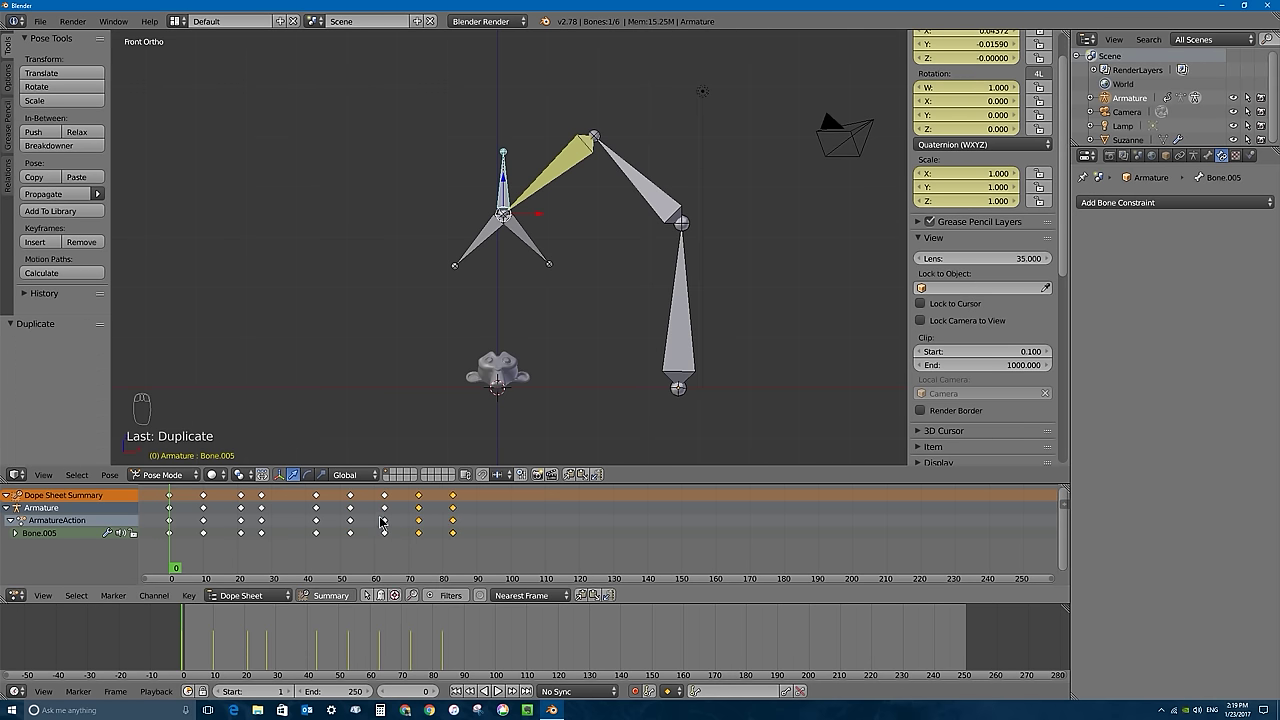
- Duplicate the keyframes at frames 73 and 83 to frames 93 and 103 and scrub through the repeated swing
drag(325, 510, 454, 509)
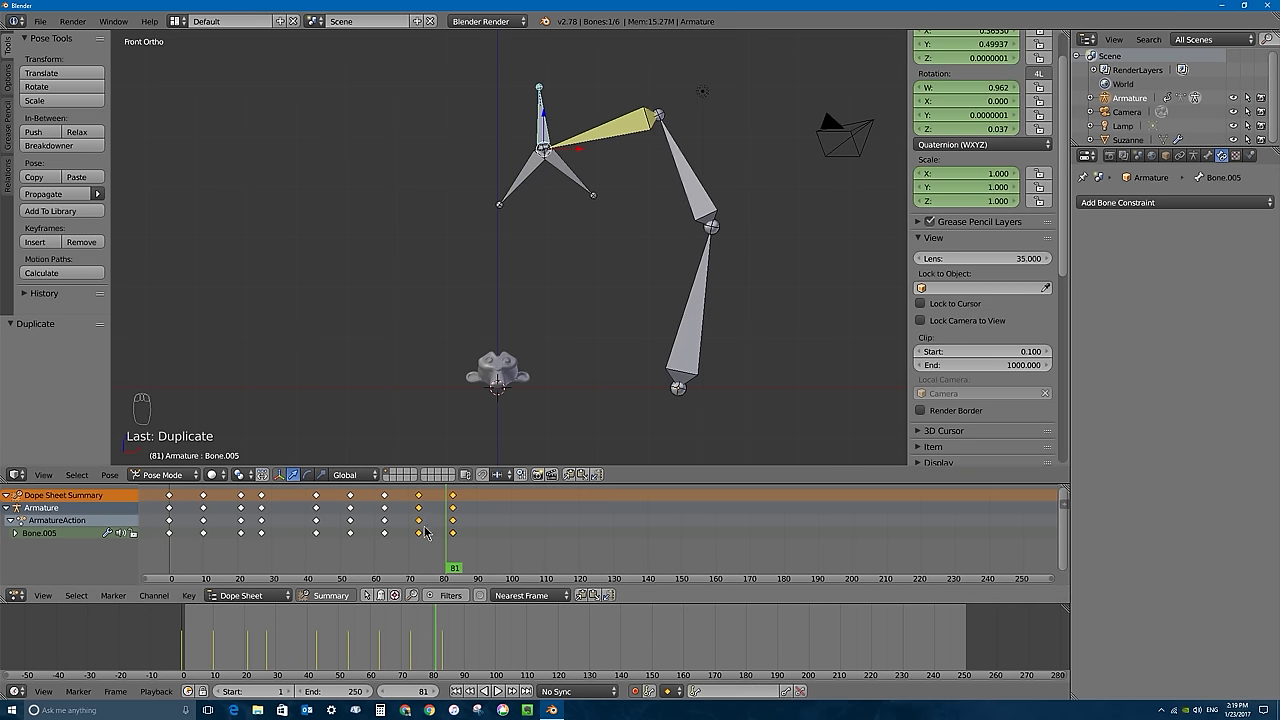
key(shift+d)
click(515, 527)
key(shift+alt+a)
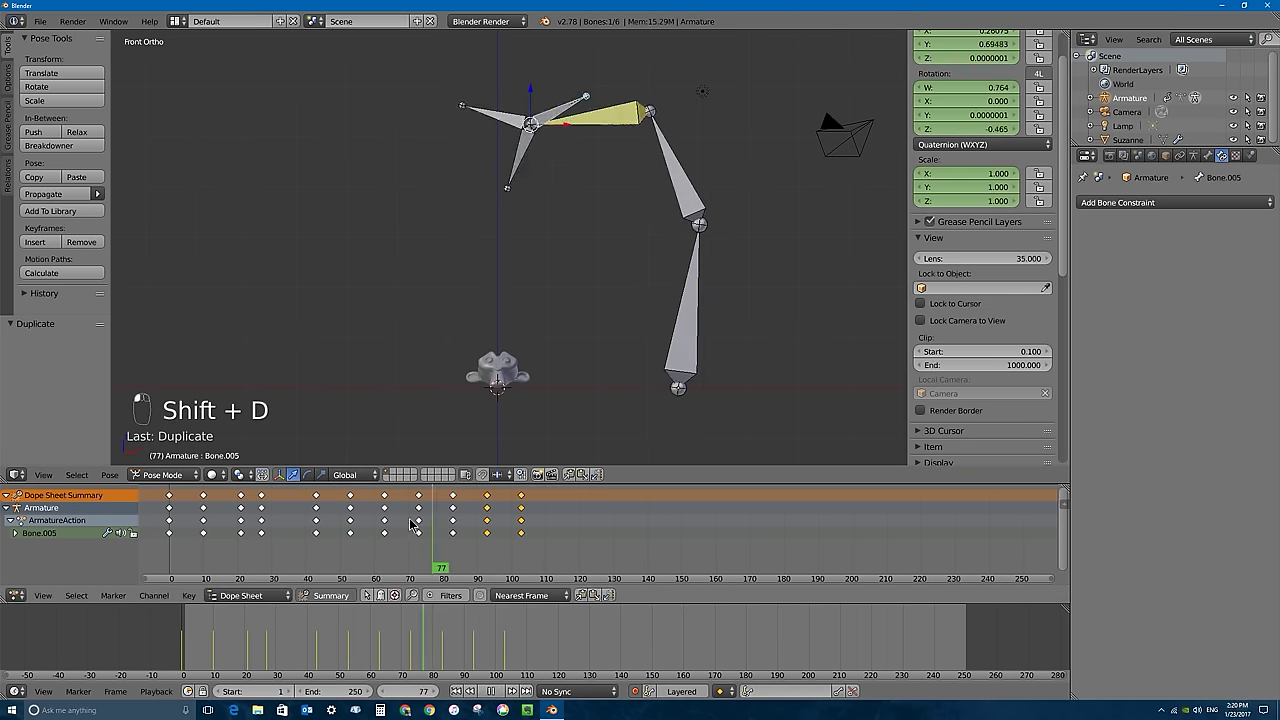
mouse_move(413, 525)
mouse_down()
mouse_move(311, 520)
mouse_move(521, 518)
mouse_up()
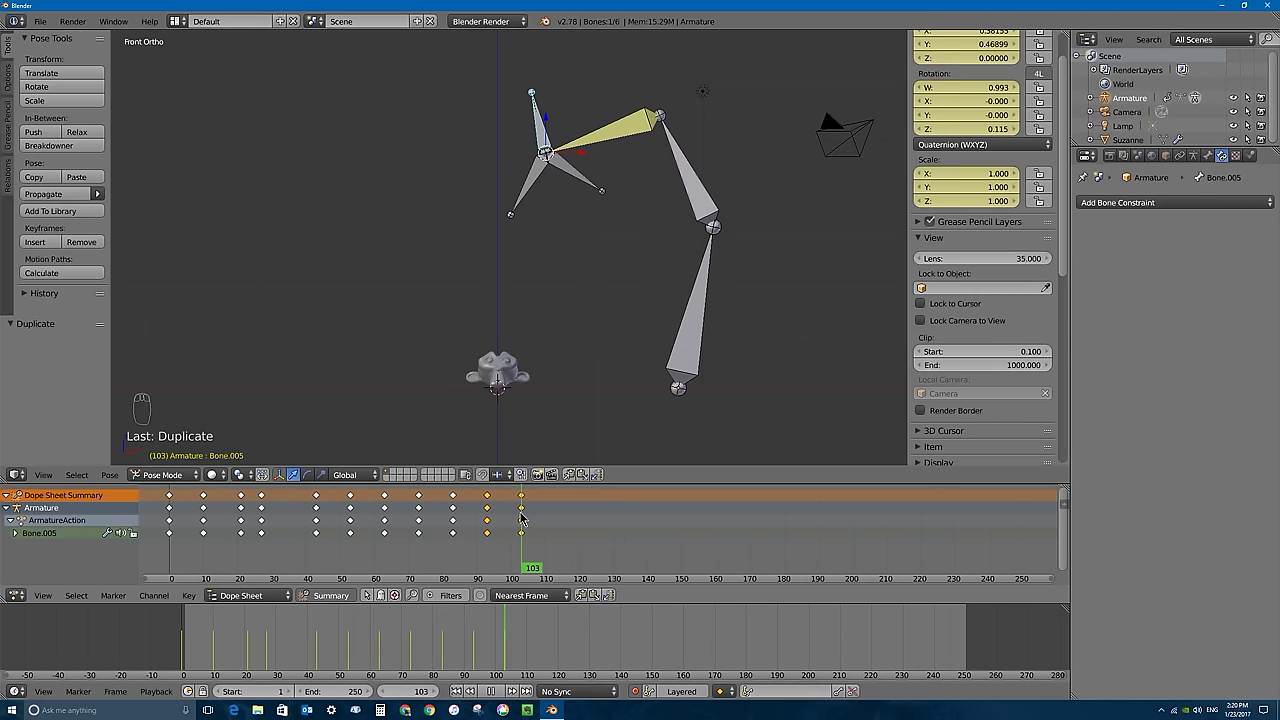
key(alt+a)
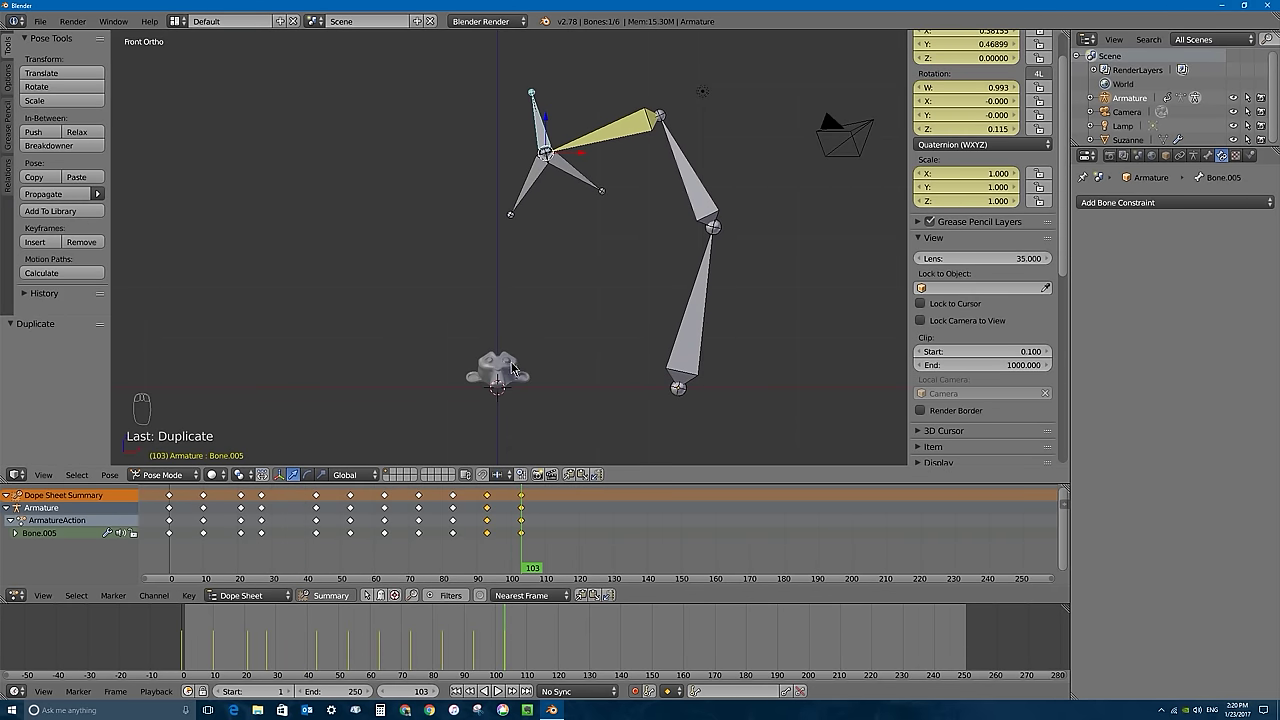
right_click(512, 368)
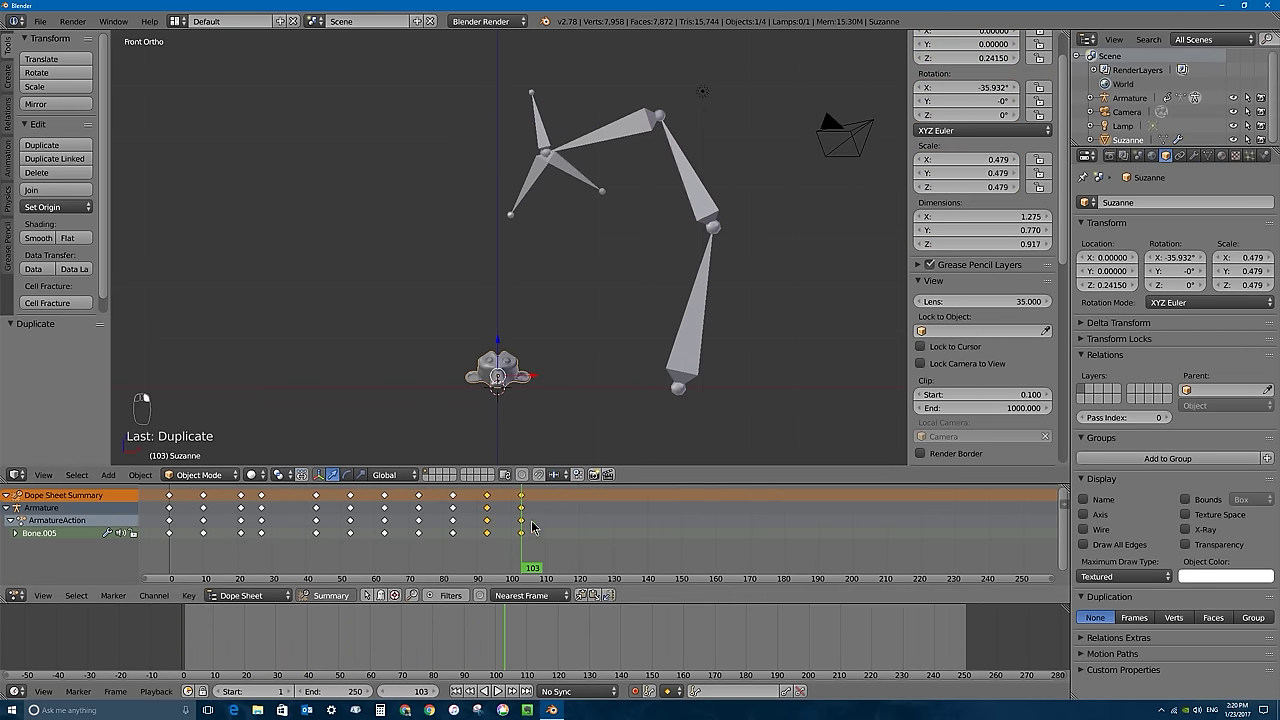
right_click(540, 143)
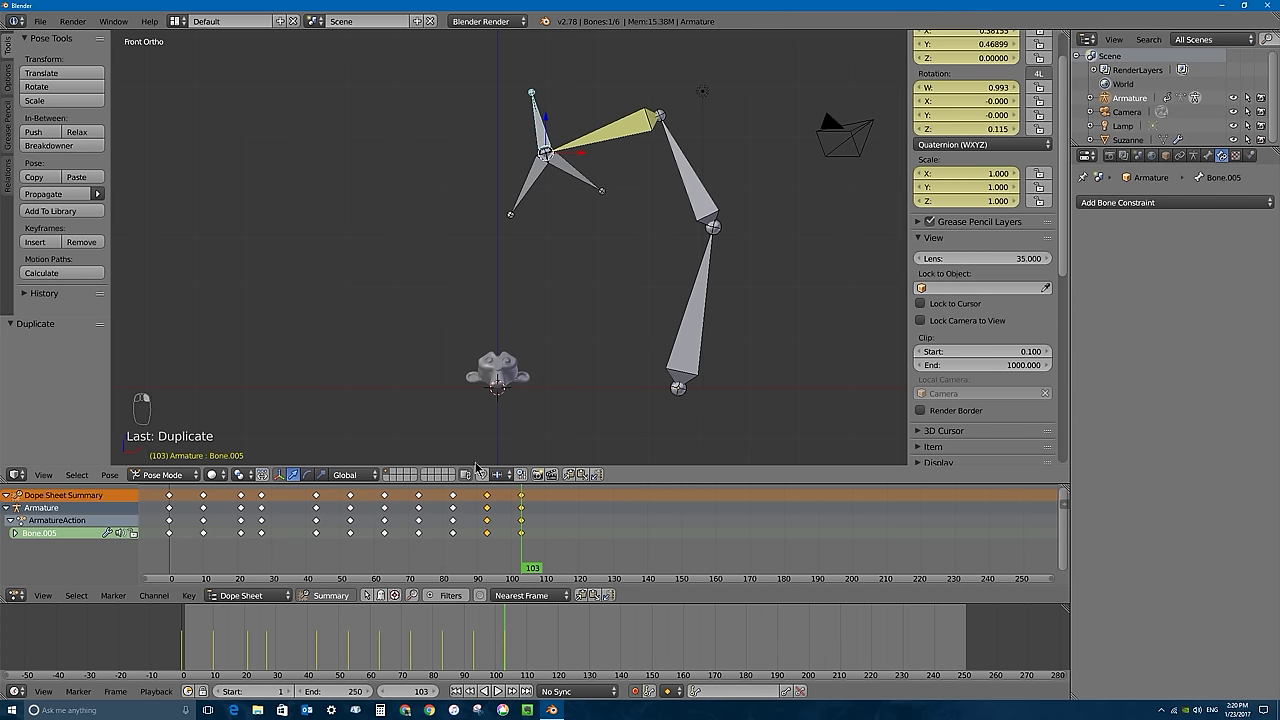
key(alt+a)
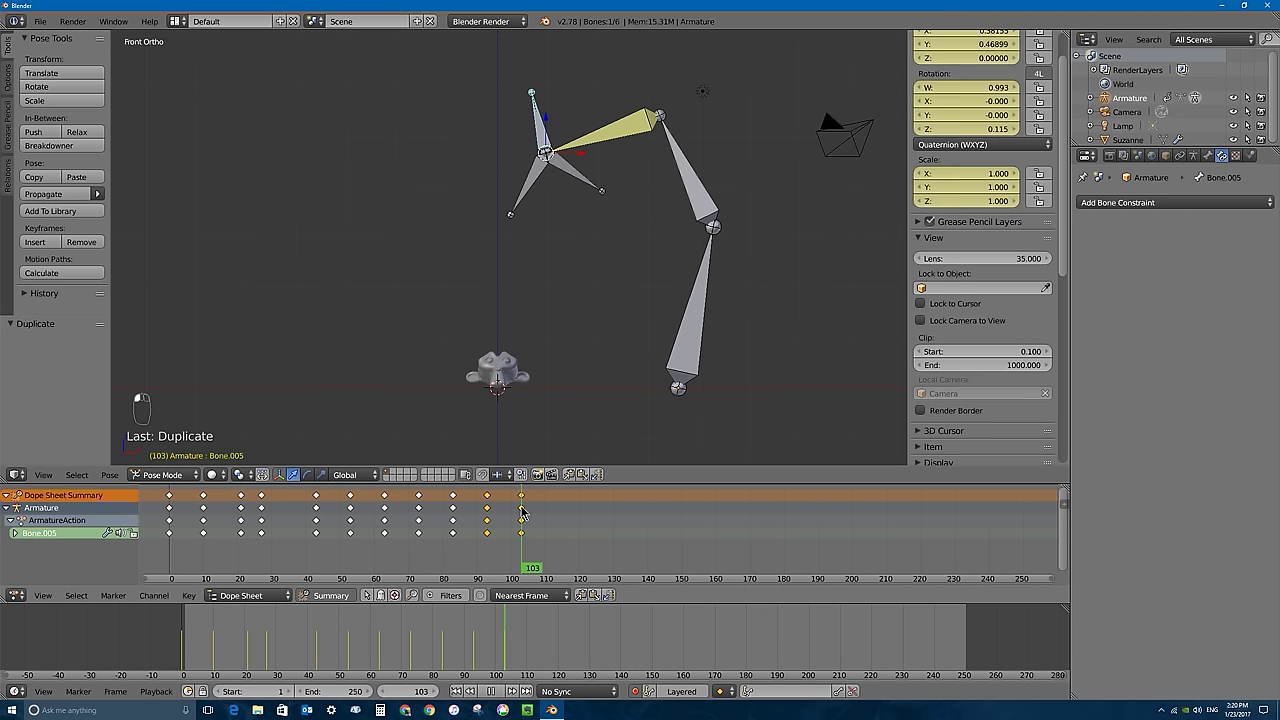
- At frame 115, key the control bone moved about -0.836 in X and 1.572 in Z and rotated about 14.274°
drag(521, 511, 562, 509)
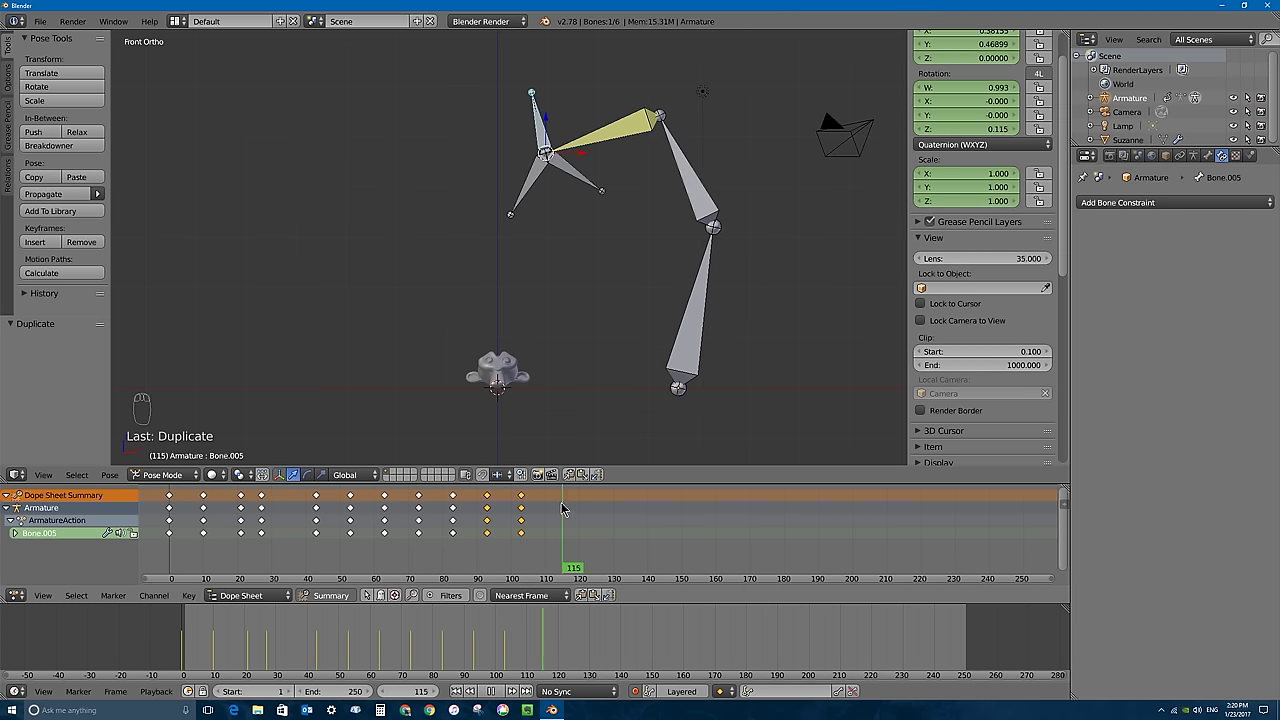
key(g)
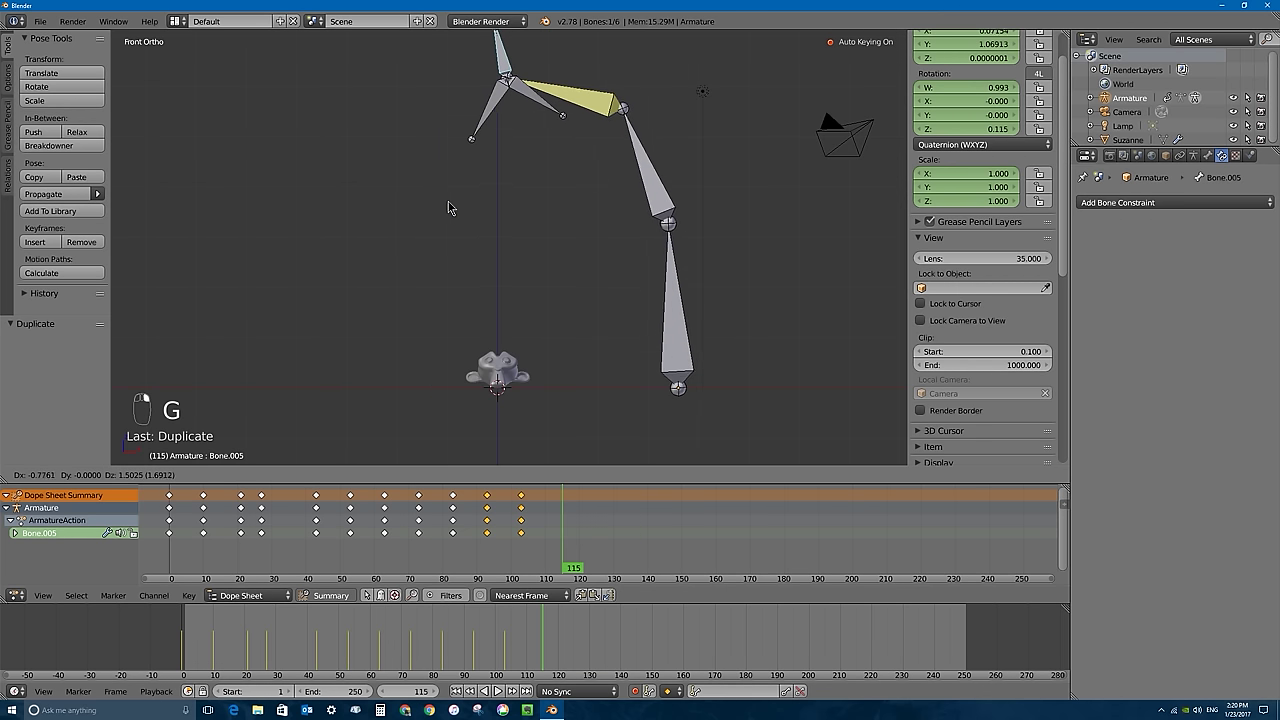
click(447, 203)
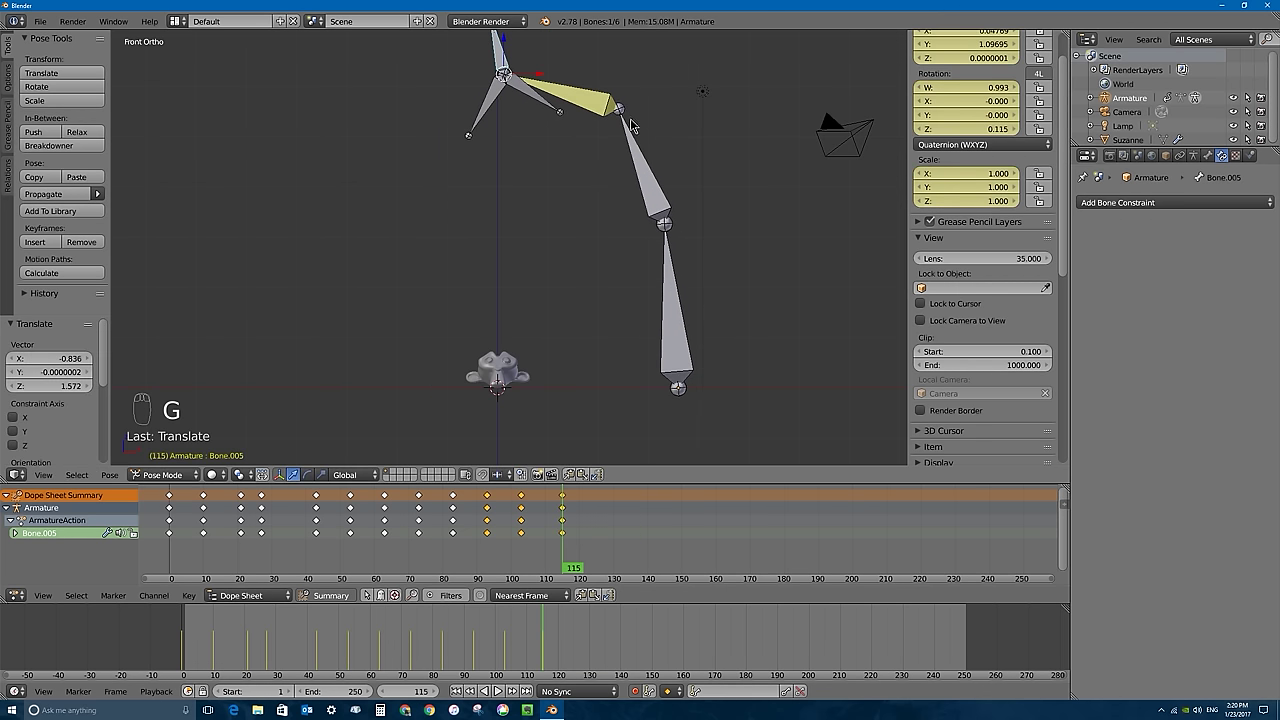
key(r)
click(635, 170)
- Adjust the frame 115 pose by moving the control bone about -0.100 in X and -0.338 in Z
key(g)
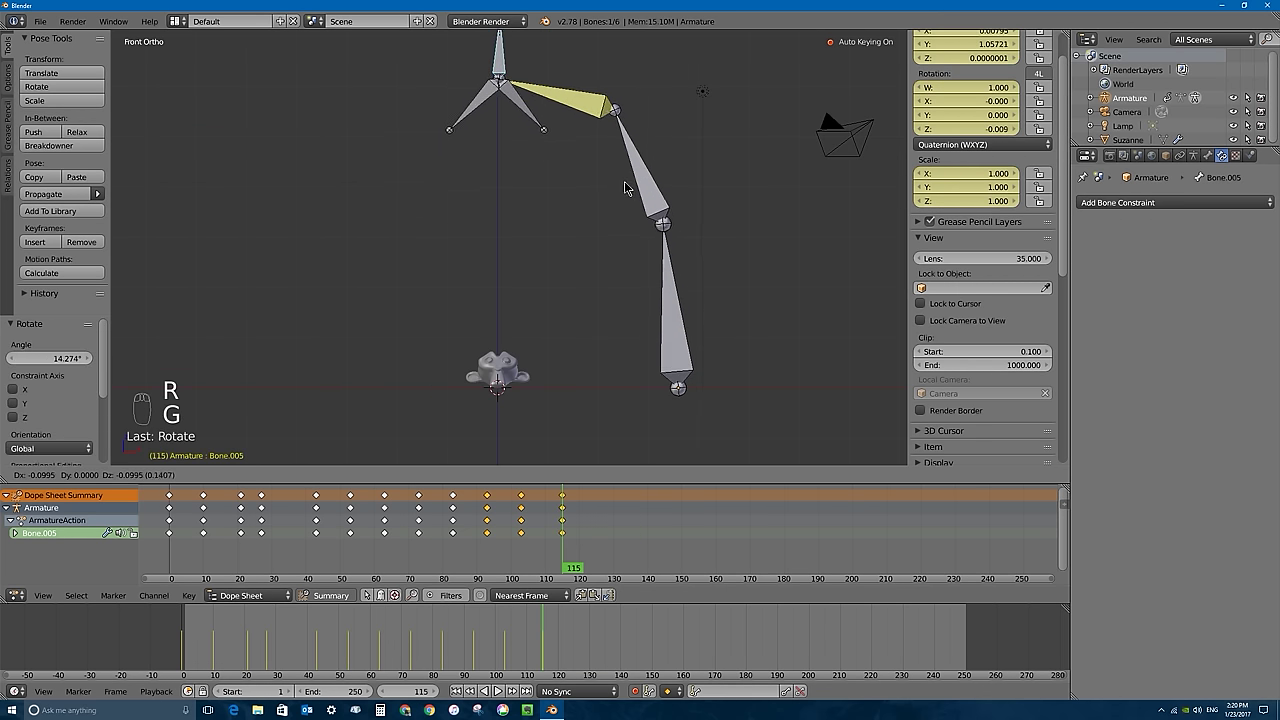
click(630, 198)
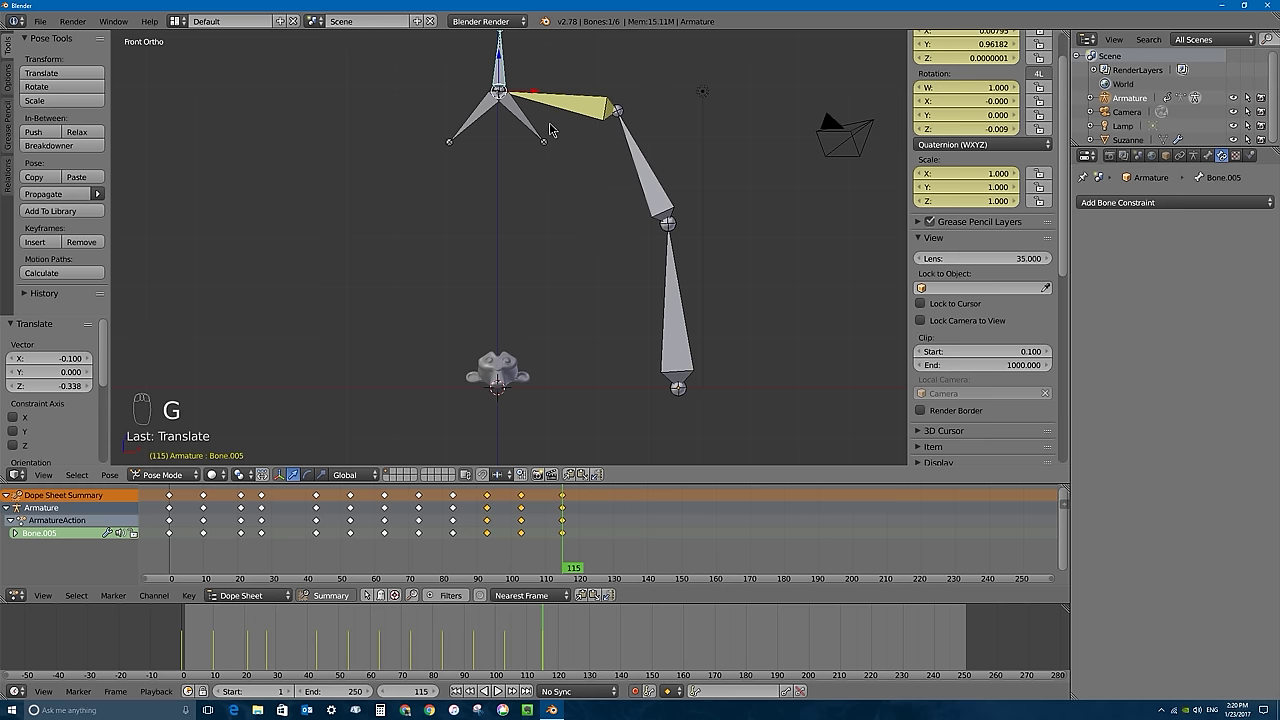
shift+middle_drag(552, 140, 548, 172)
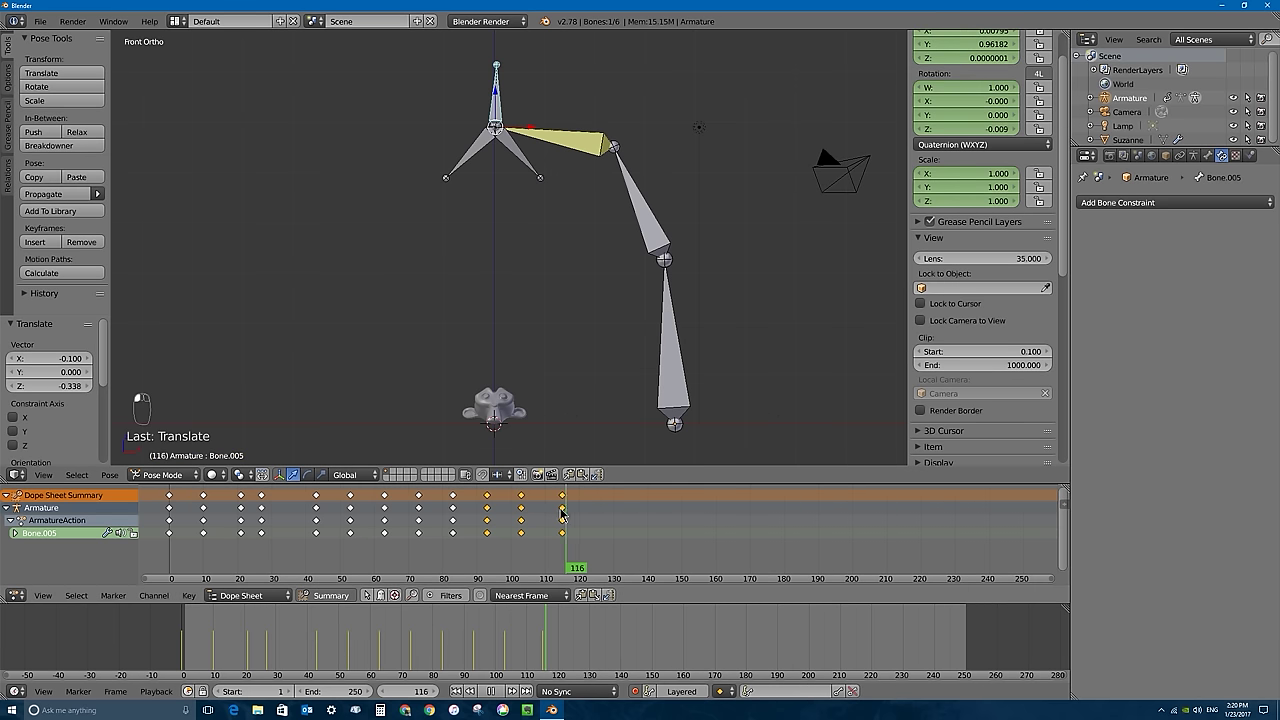
- At frame 123, key the claw lowered beside the monkey head by moving the control bone about 1.373 in X and -4.796 in Z
key(alt+a)
drag(545, 507, 591, 507)
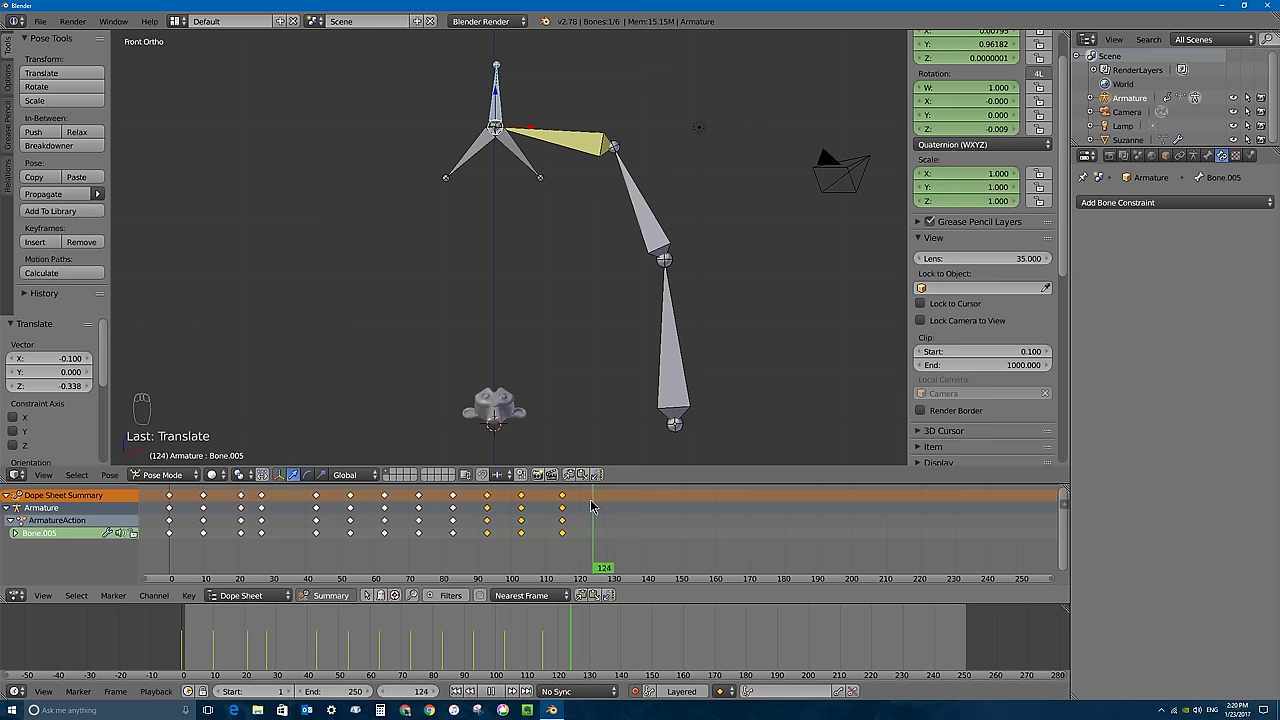
key(alt+a)
key(g)
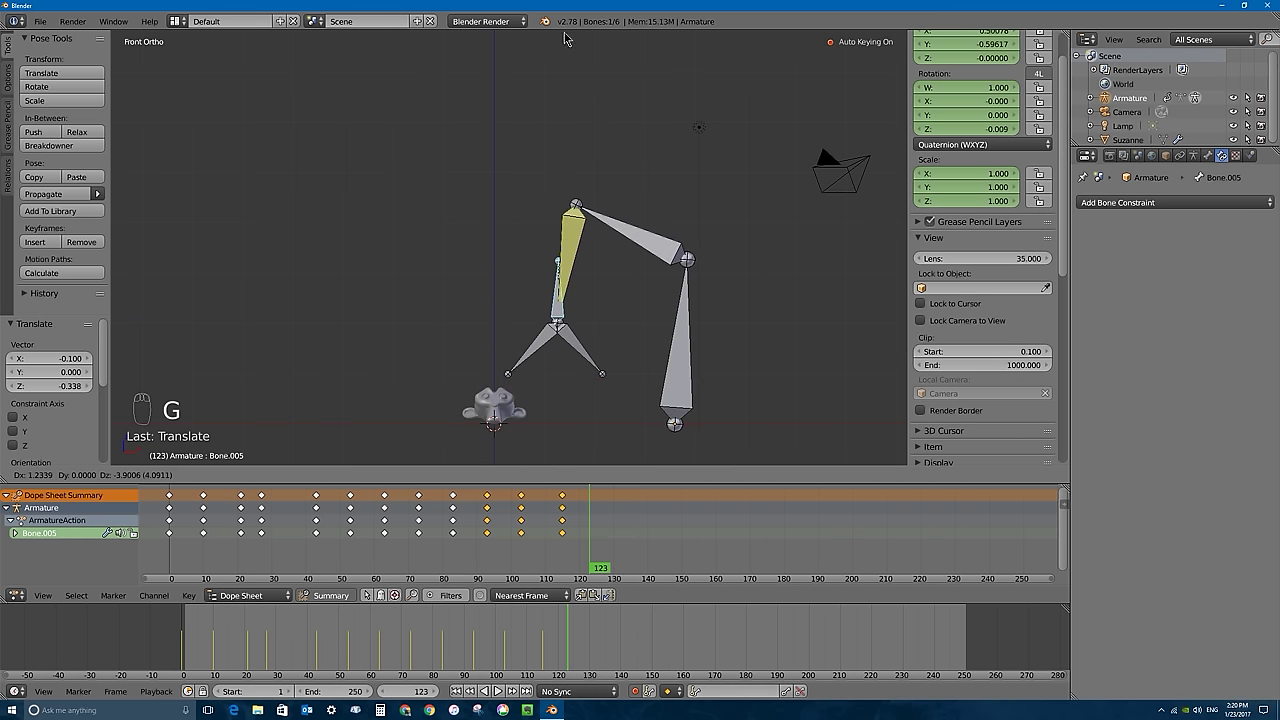
click(571, 83)
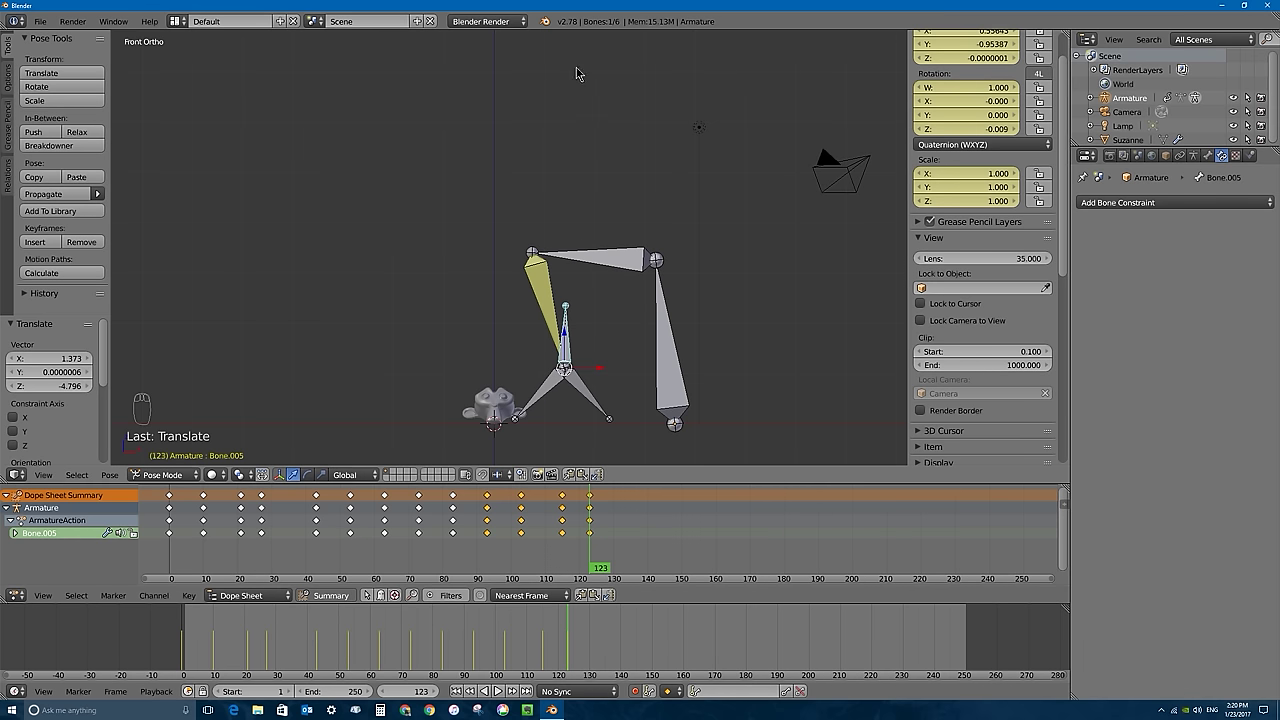
- At frame 126, key the control bone nudged by about 0.010 in X and 0.030 in Z
key(alt+a)
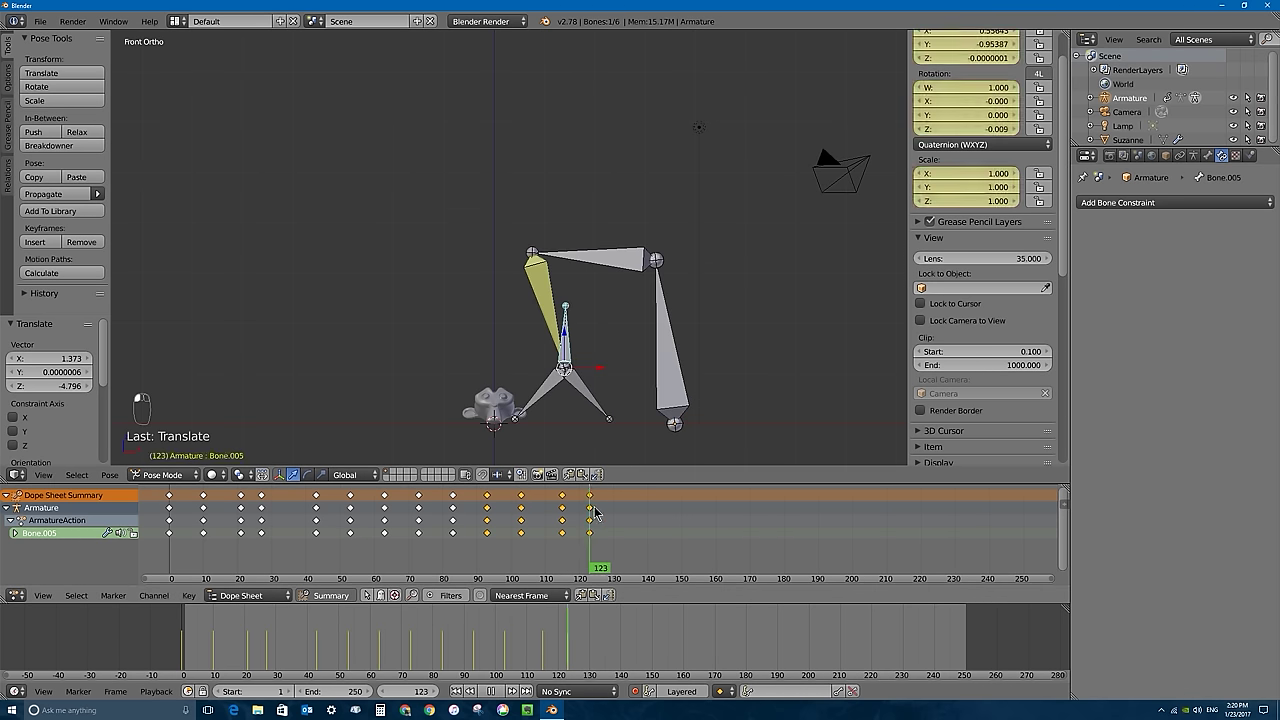
key(alt+a)
key(g)
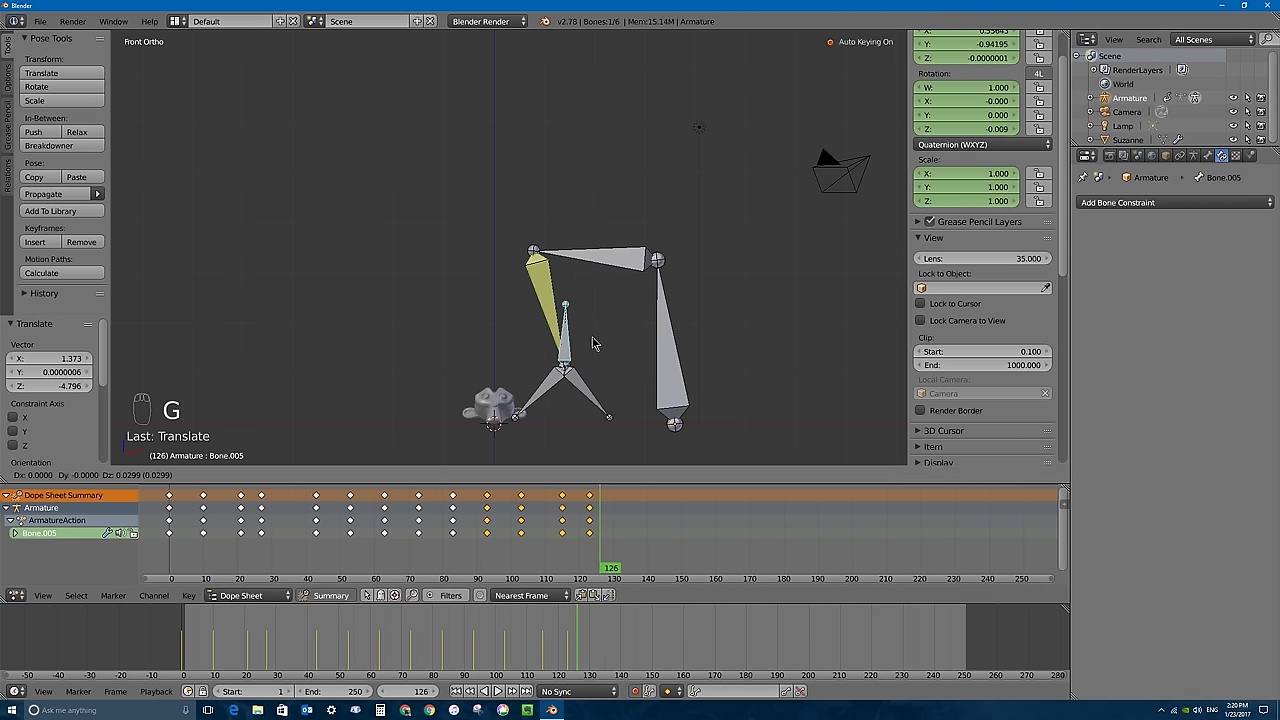
click(593, 343)
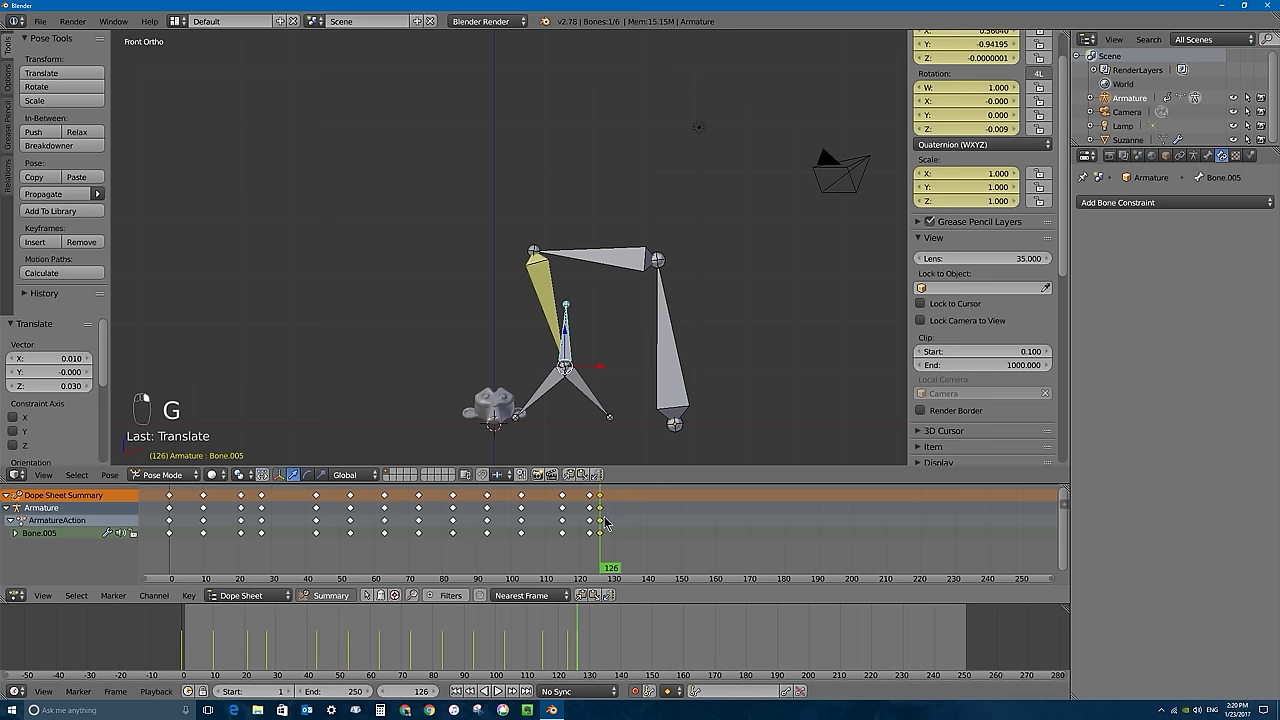
- Shift the frame 126 keyframe to frame 130 and set the current frame to 130
key(g)
click(613, 512)
click(614, 510)
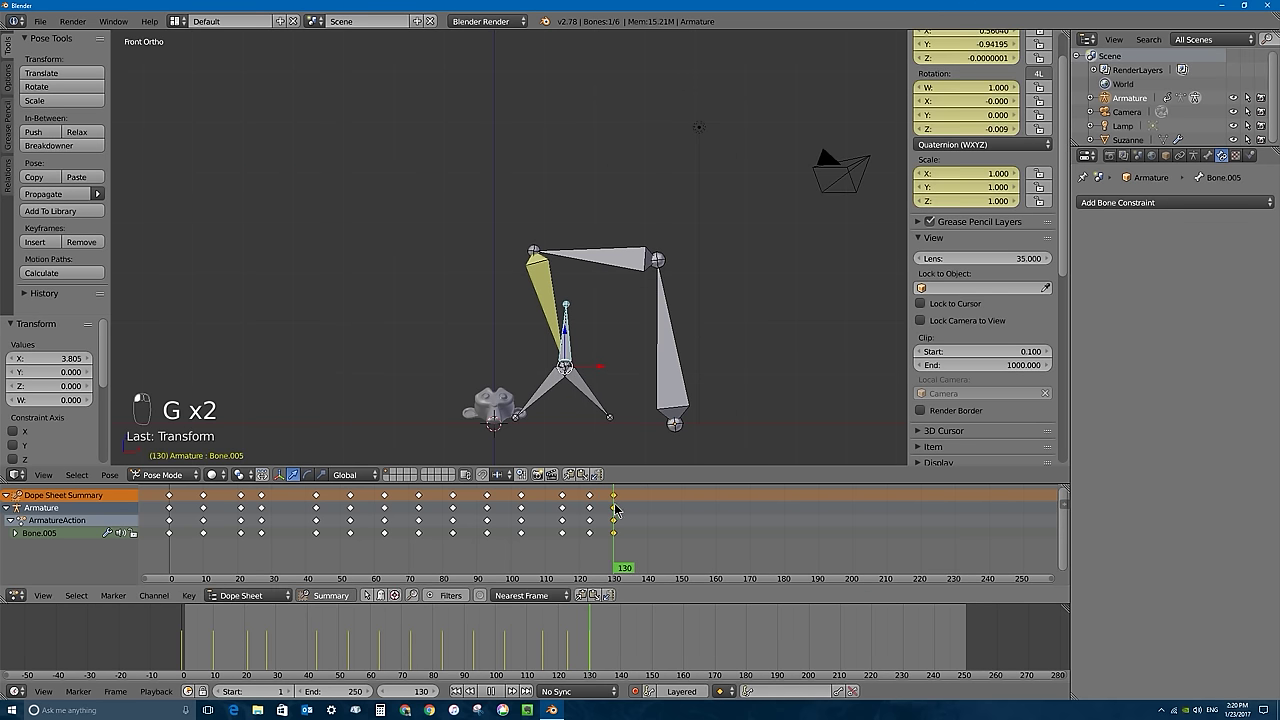
- At frame 140, key the claw raised by moving the control bone about -0.776 in X and 4.090 in Z
drag(615, 510, 197, 580)
key(g)
click(545, 188)
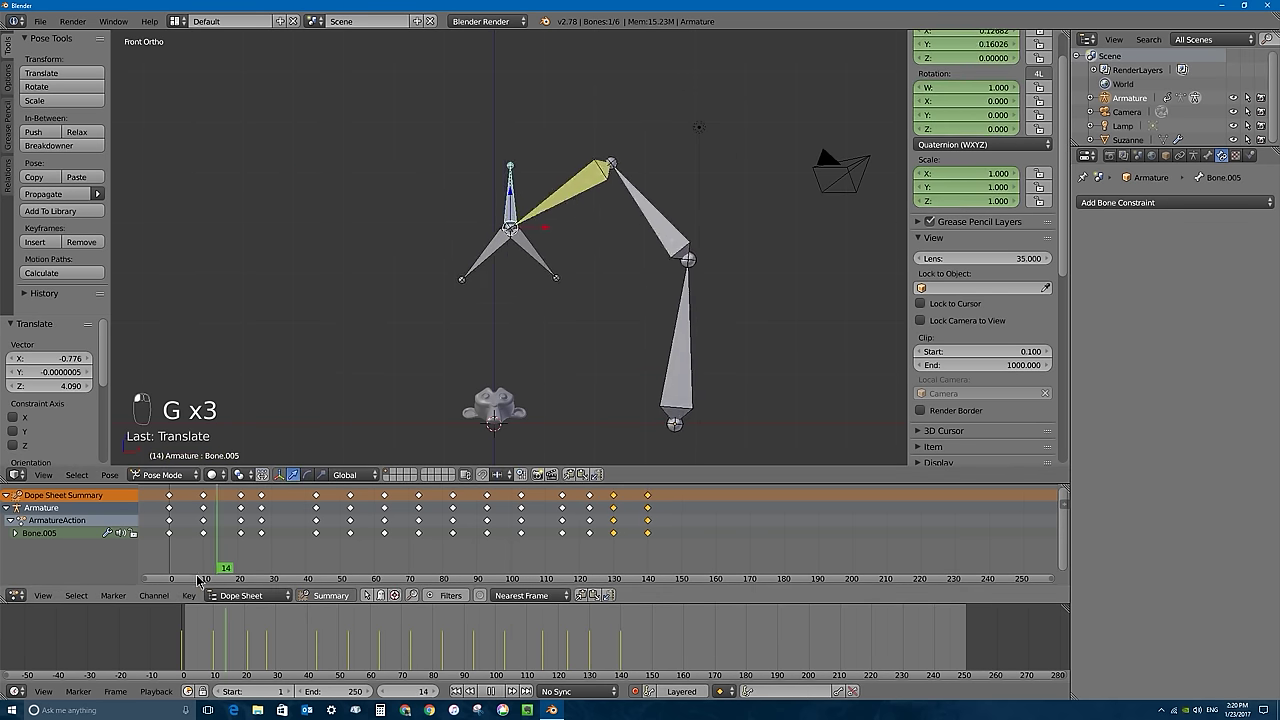
- Play back the whole arm animation, stop it, and select the monkey head
key(alt+a)
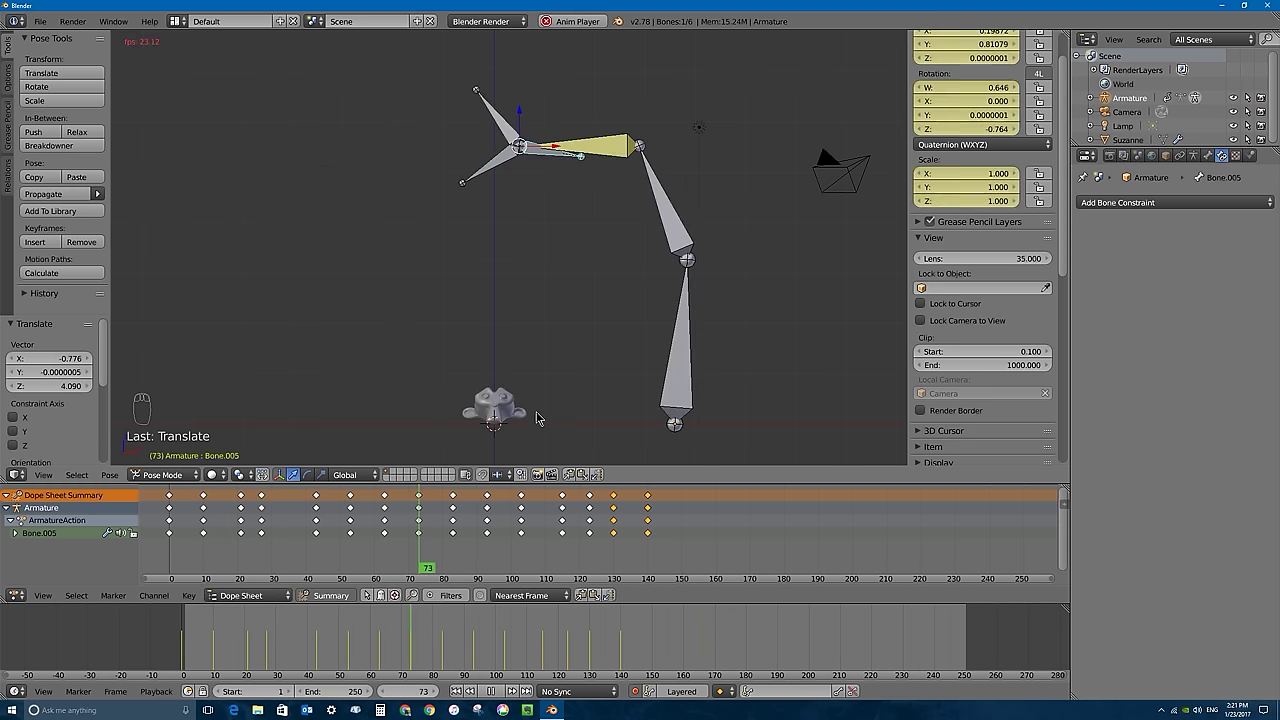
key(Escape)
right_click(485, 407)
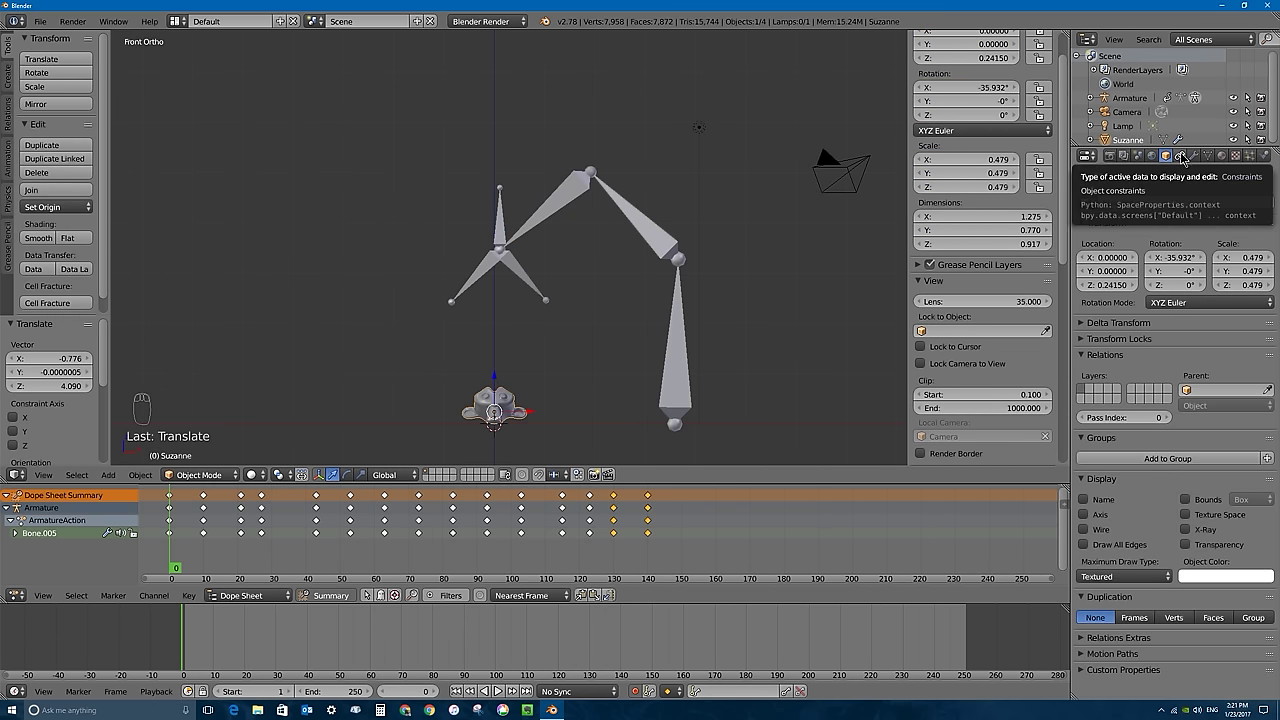
- Add a Child Of object constraint to the monkey head
click(1181, 156)
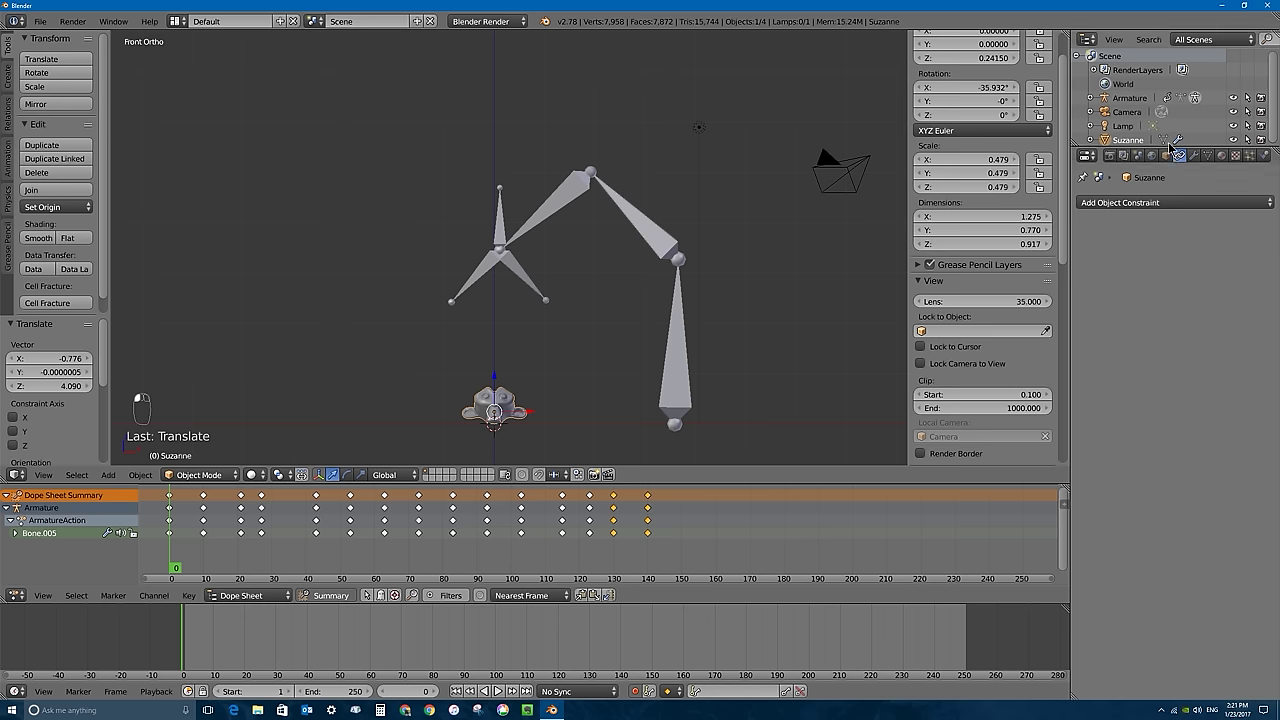
right_click(555, 197)
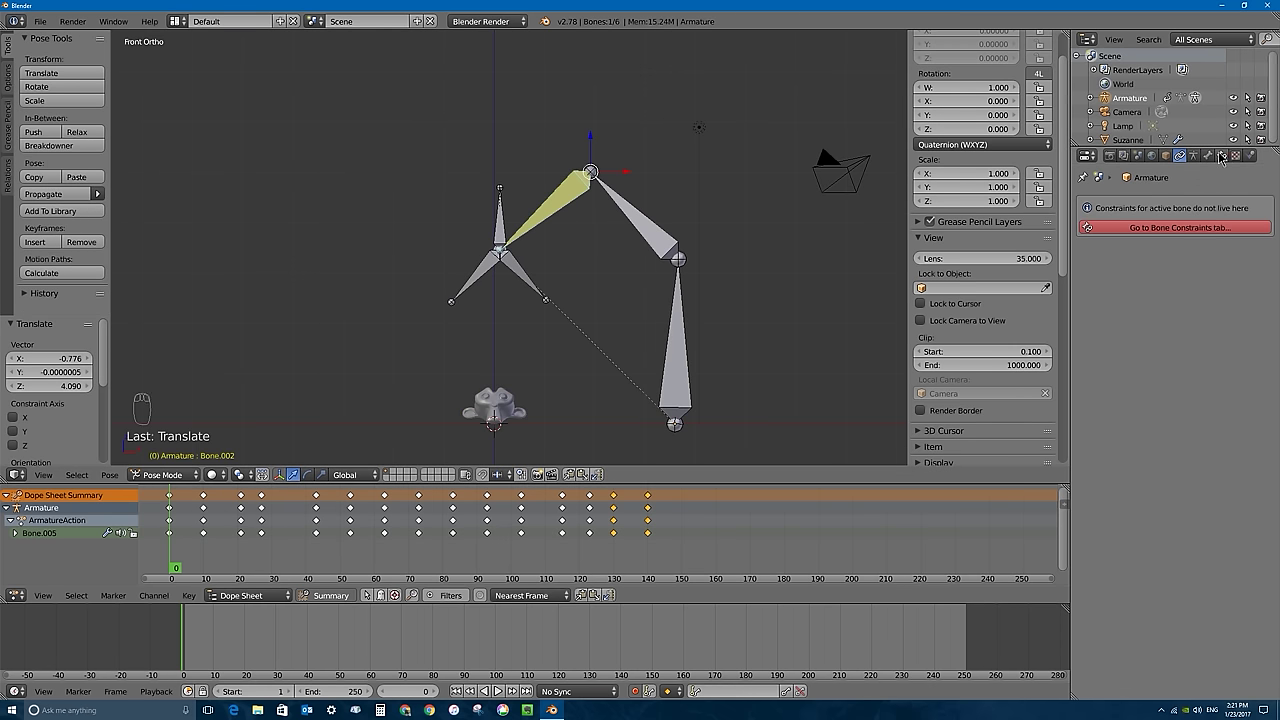
right_click(502, 408)
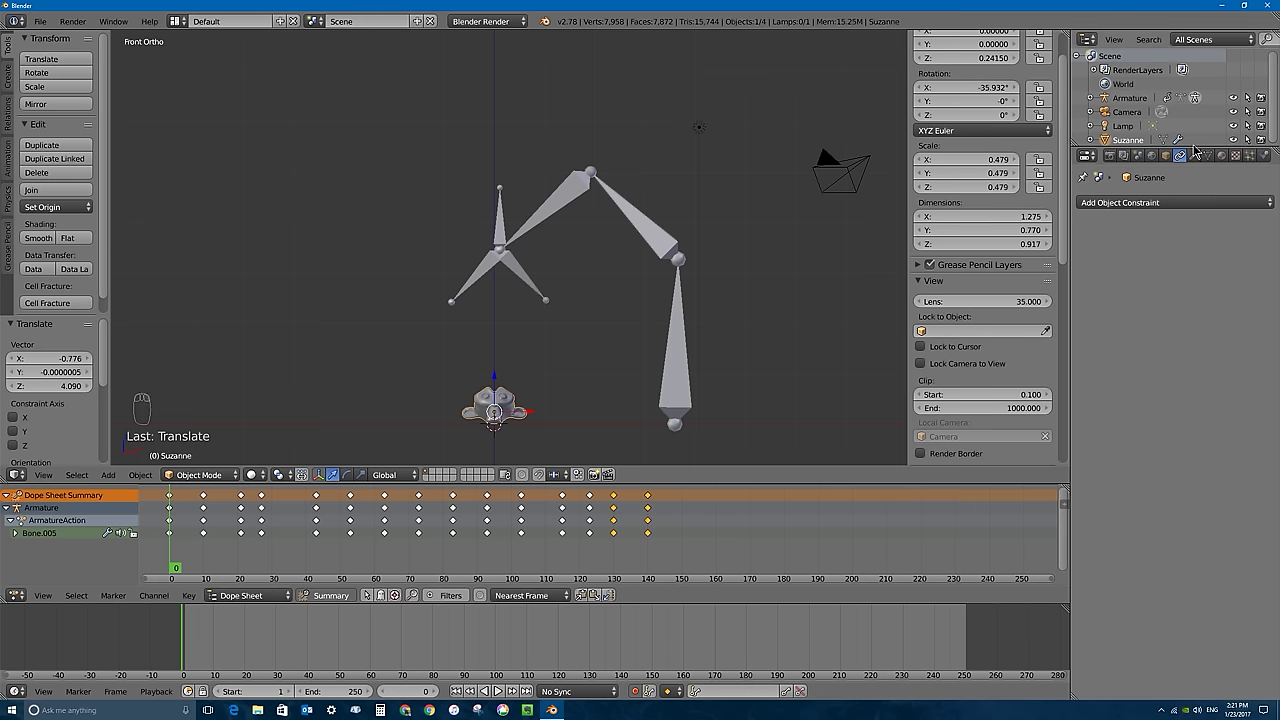
click(1163, 203)
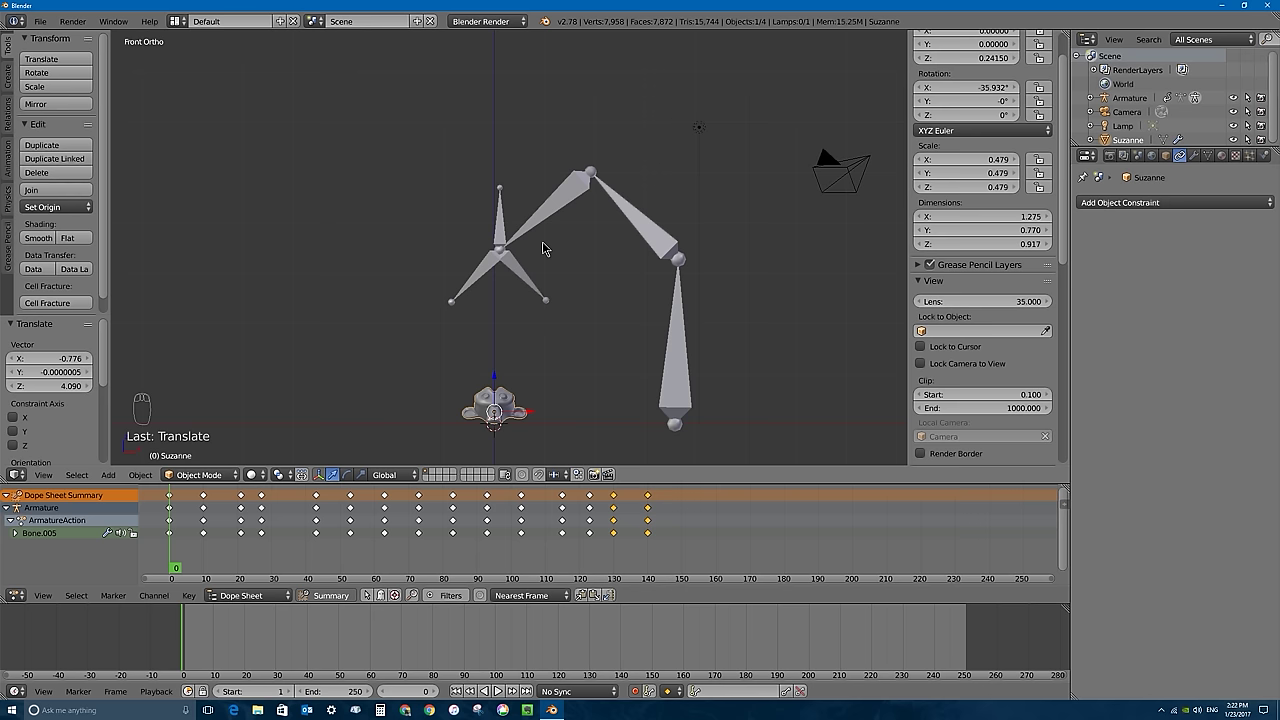
click(1166, 205)
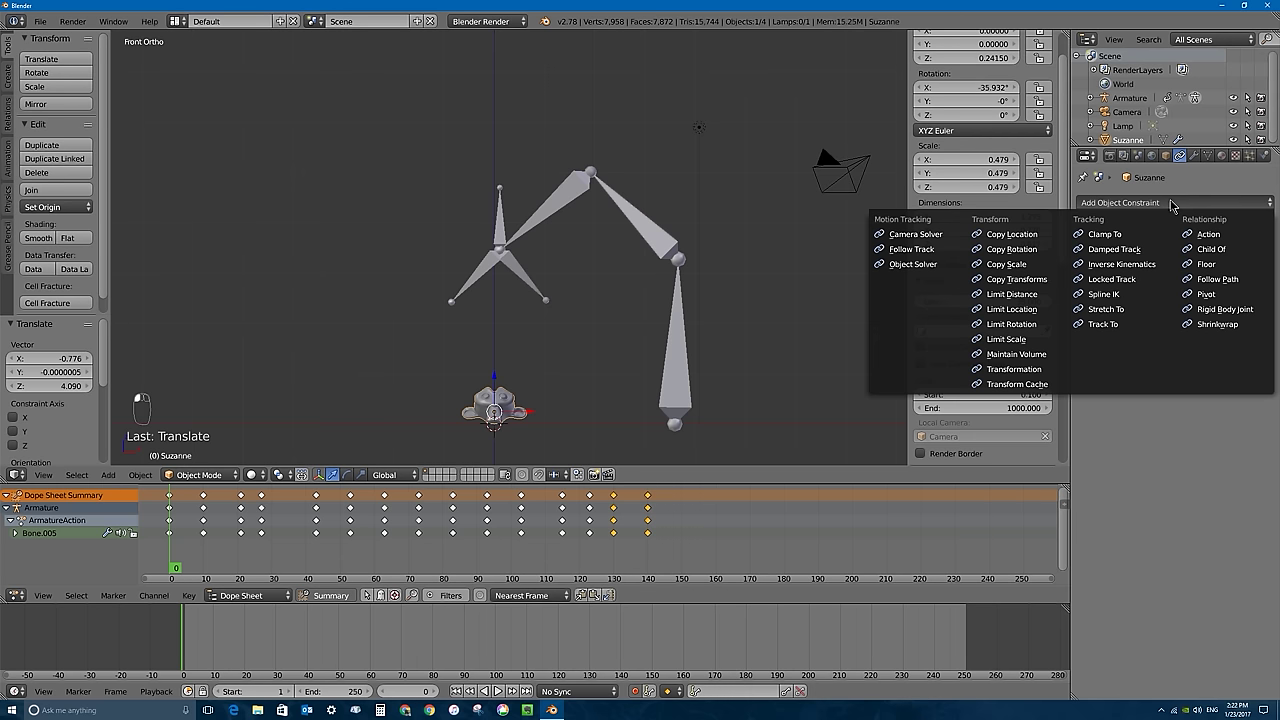
click(1222, 251)
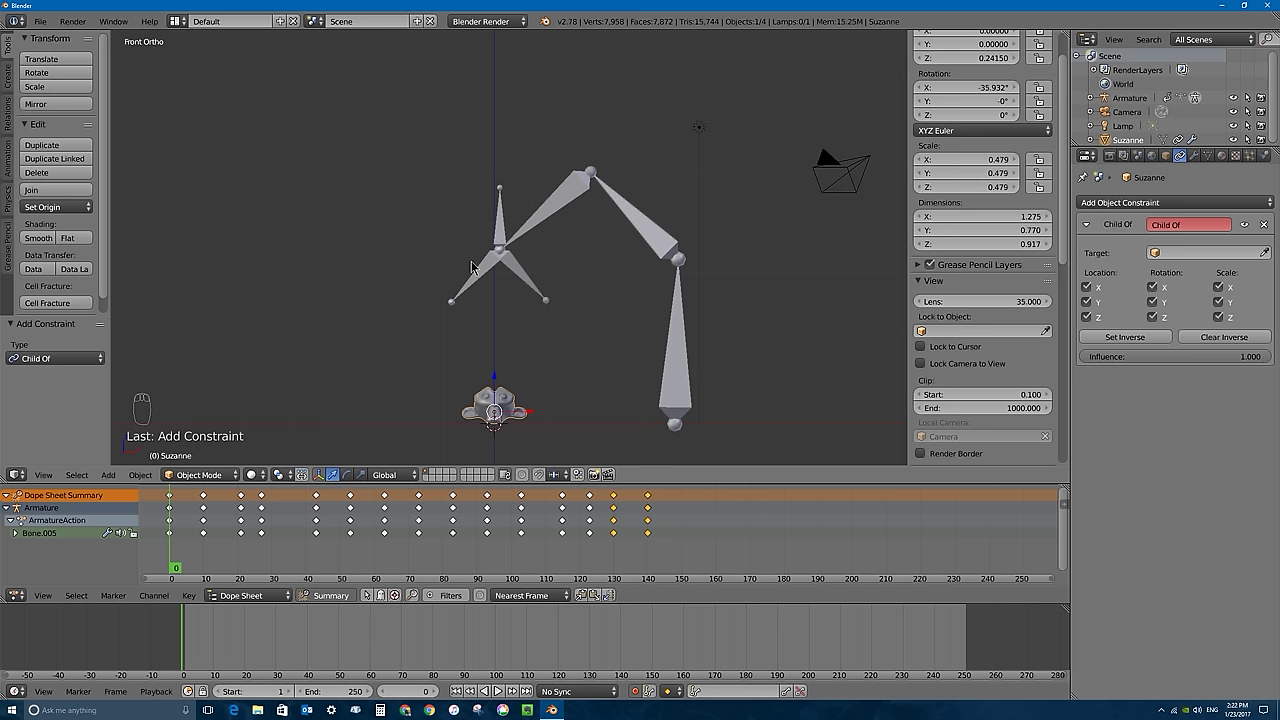
- Disable X, Y and Z scale in the monkey head's Child Of constraint and set its target to Armature
right_click(541, 226)
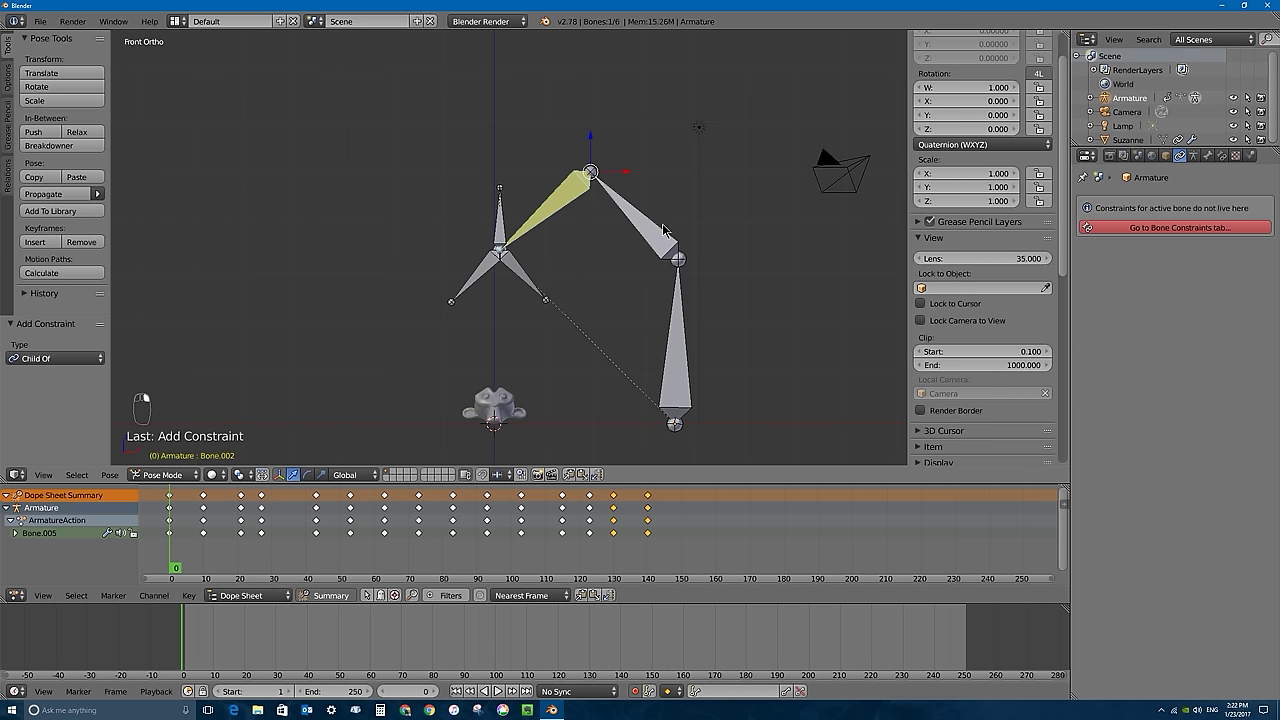
right_click(506, 404)
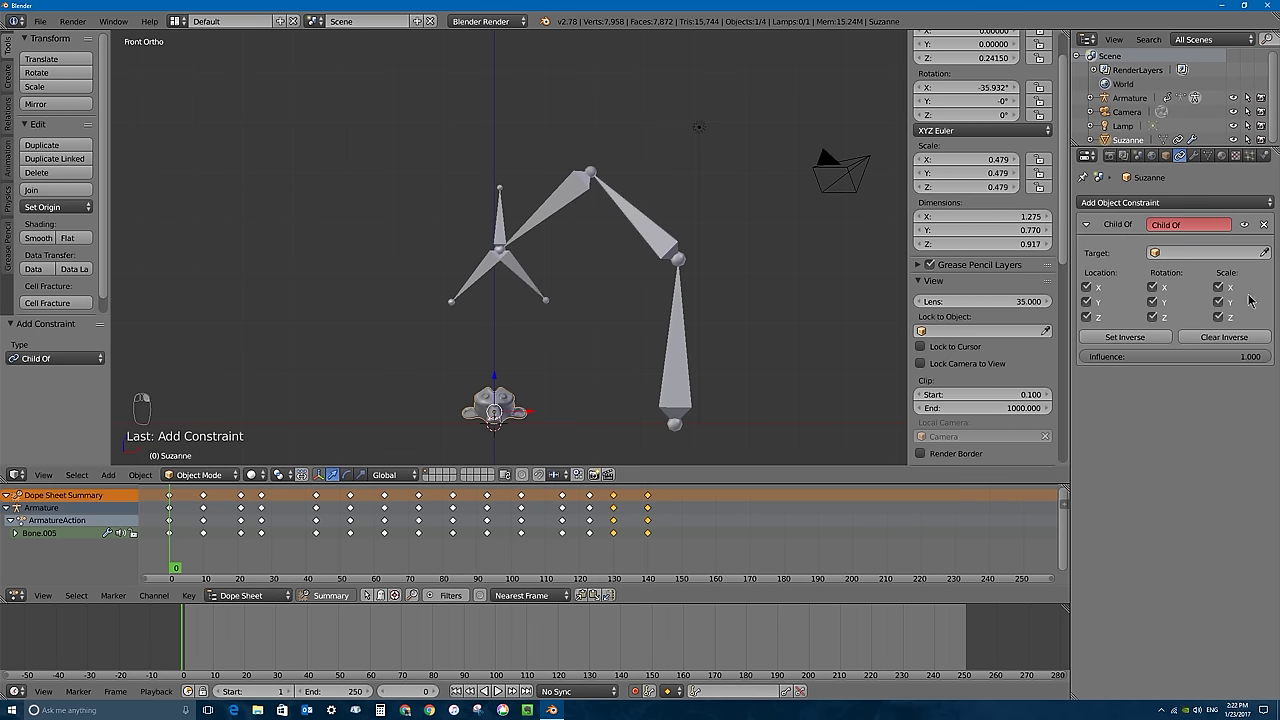
drag(1218, 288, 1220, 316)
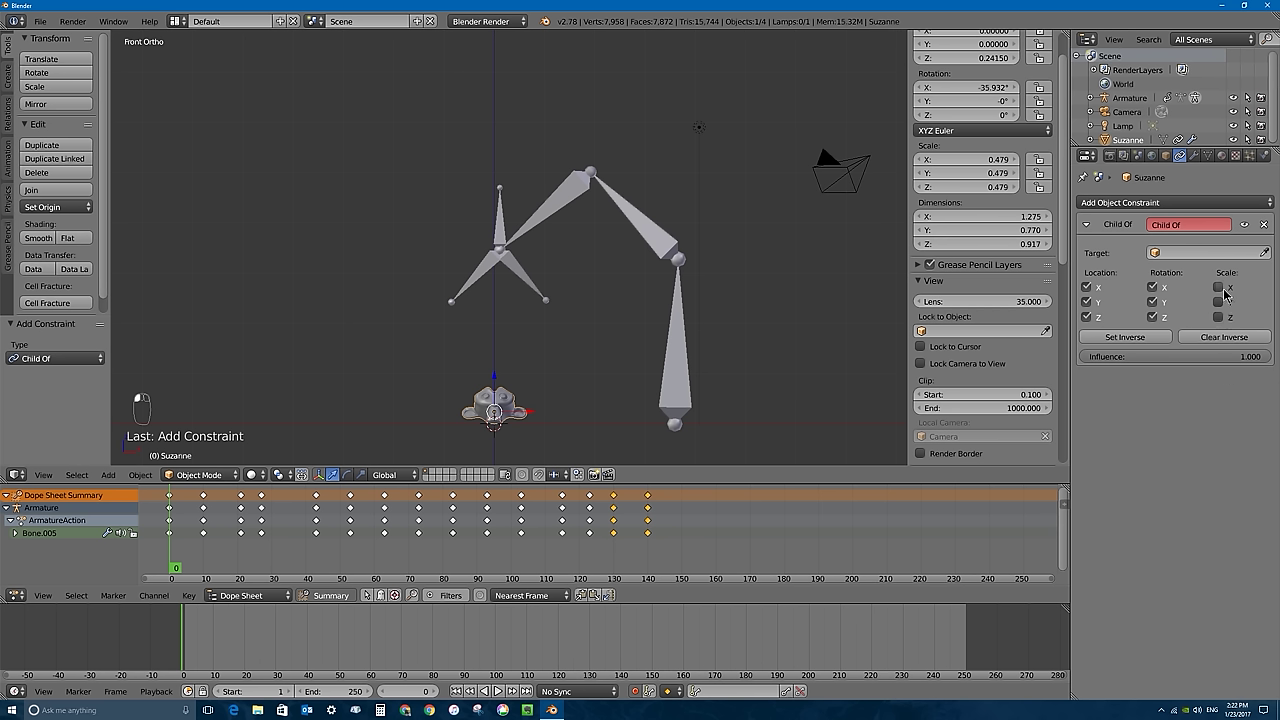
click(1177, 254)
click(1148, 273)
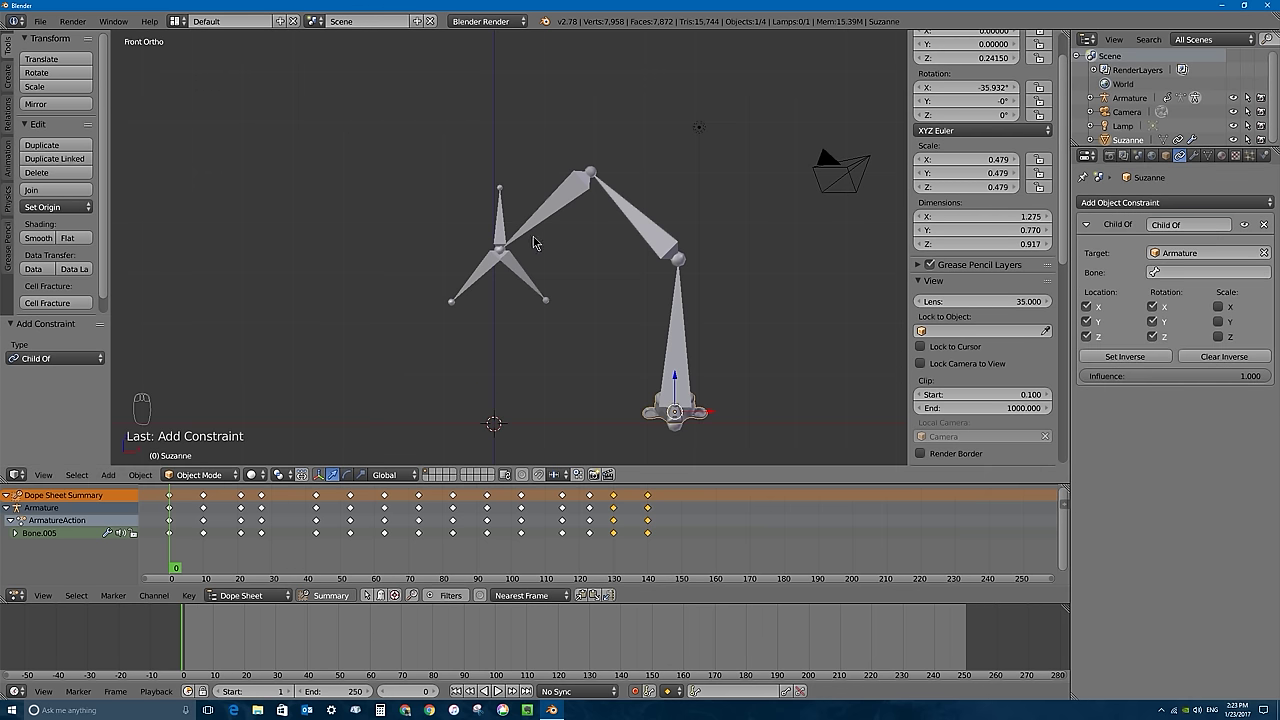
- Set the Child Of constraint's bone to Bone.005 and apply Set Inverse
right_click(496, 238)
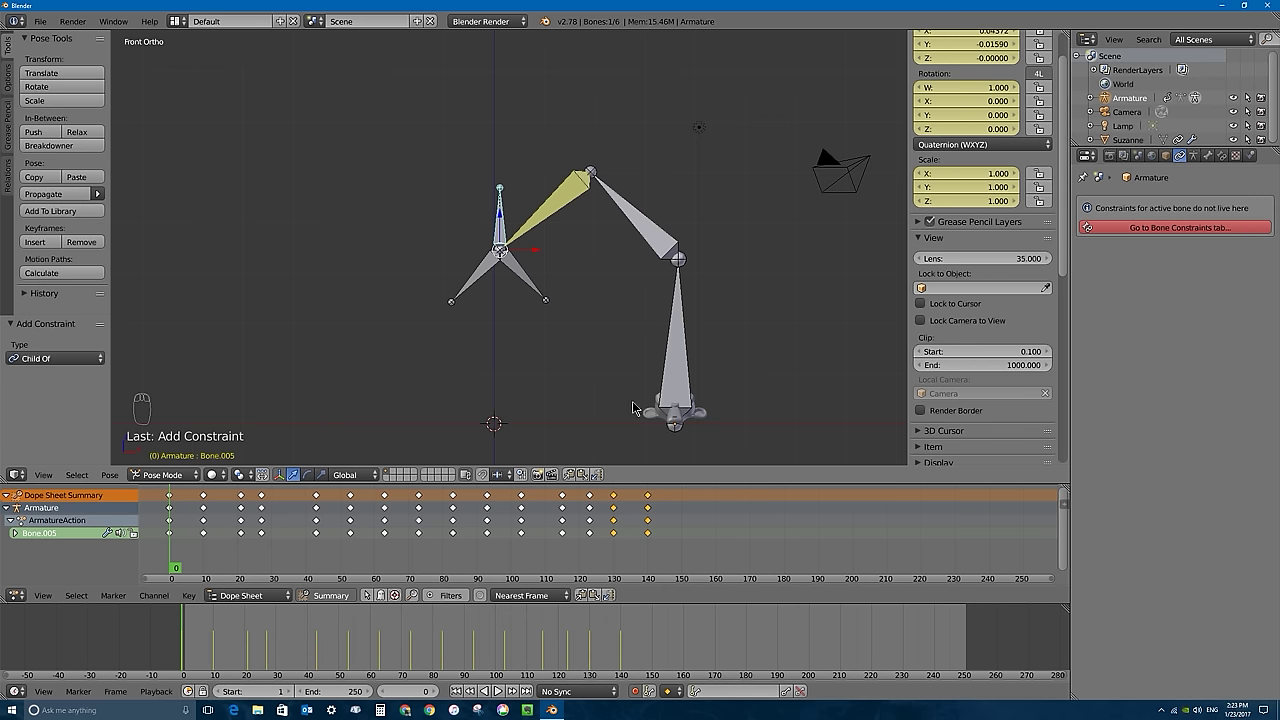
right_click(690, 410)
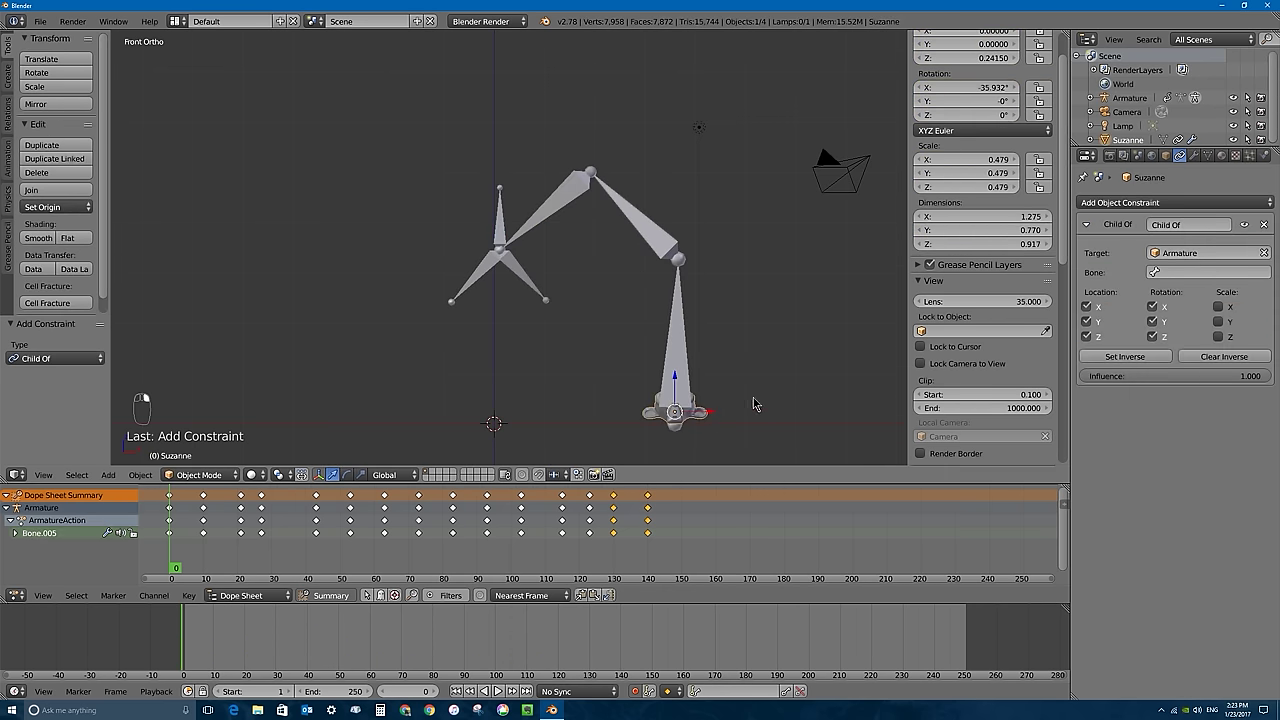
click(1172, 272)
click(1176, 364)
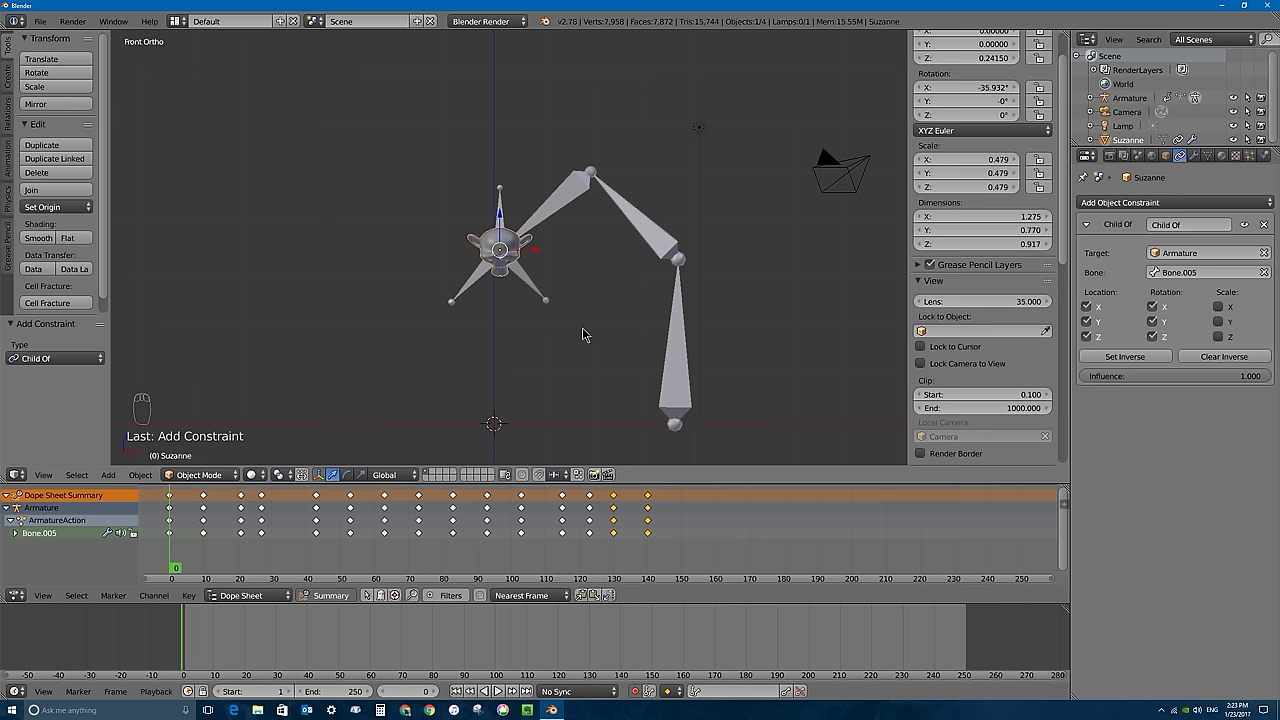
click(1125, 357)
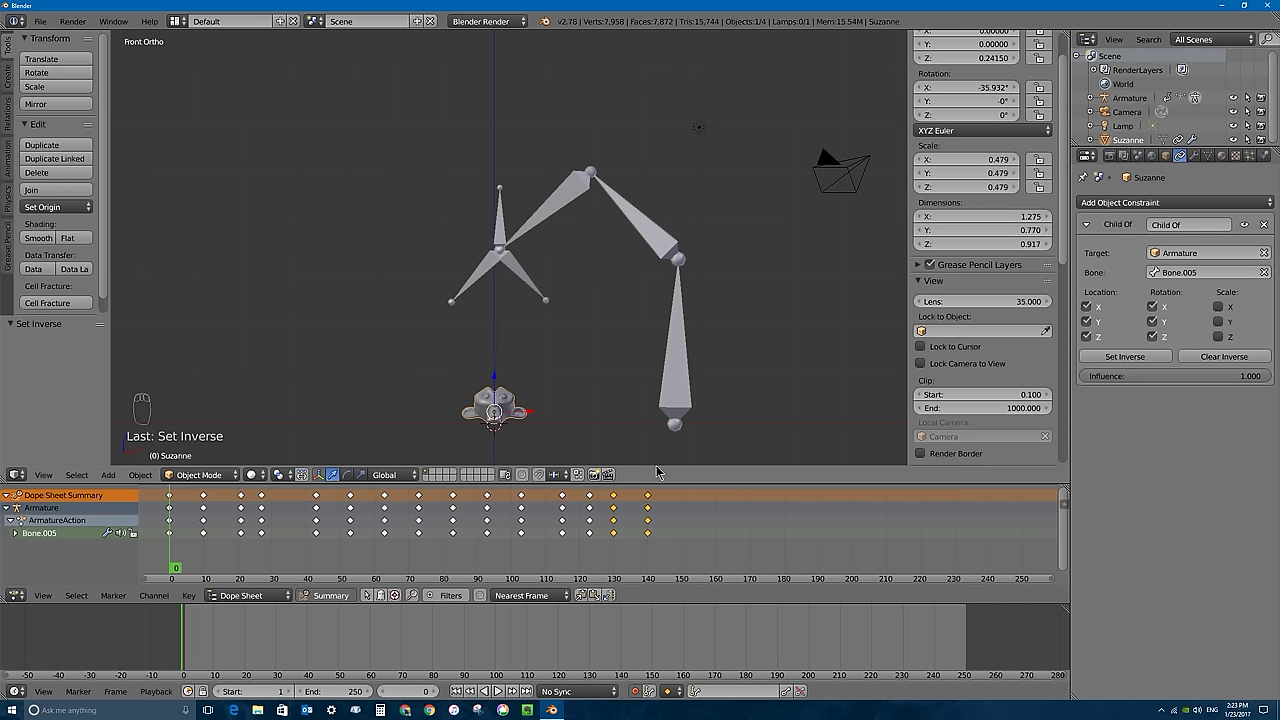
- Set the Child Of influence to 0 and scrub the animation to compare how the monkey head moves
key(alt+a)
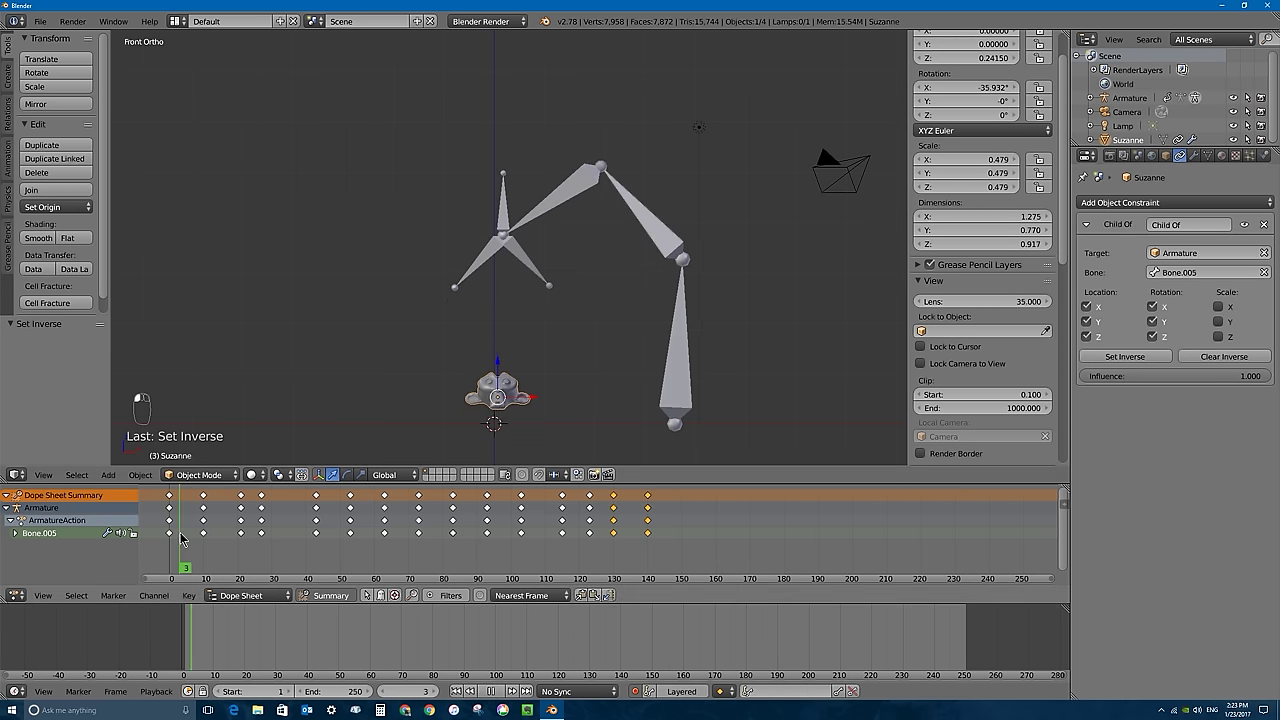
mouse_move(400, 541)
mouse_down()
mouse_move(605, 528)
mouse_move(150, 512)
mouse_up()
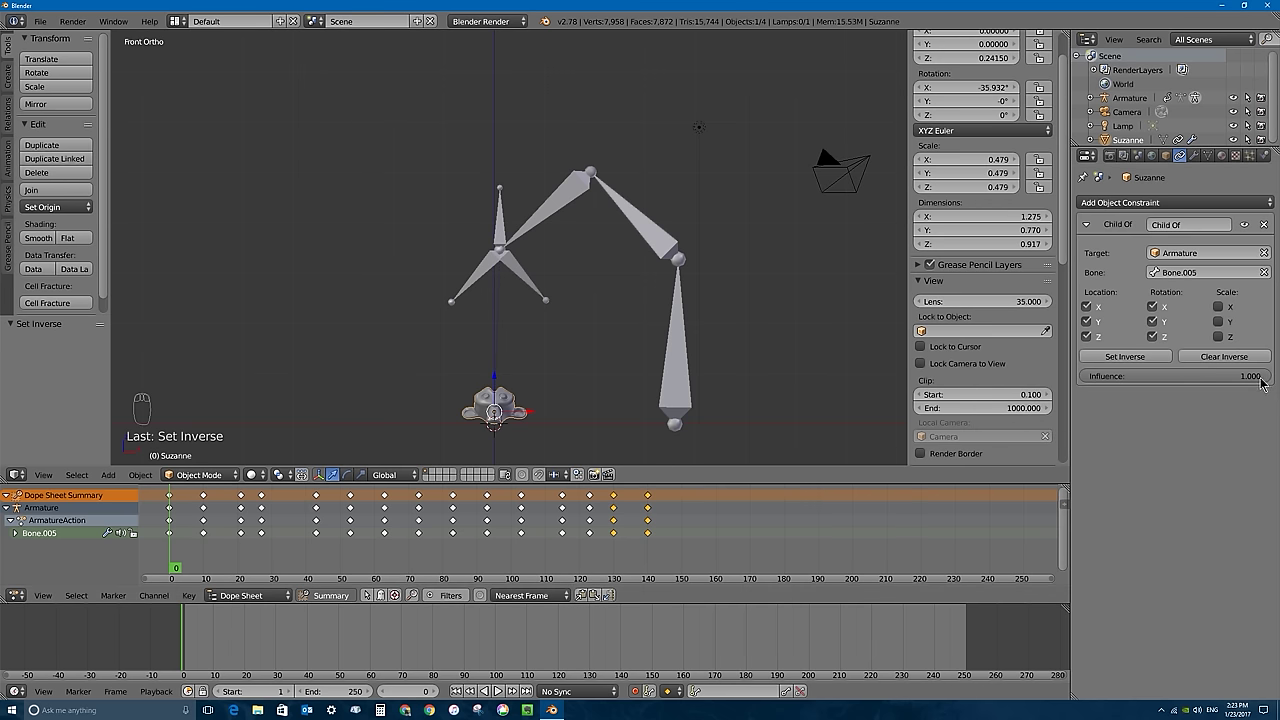
drag(1262, 383, 1084, 380)
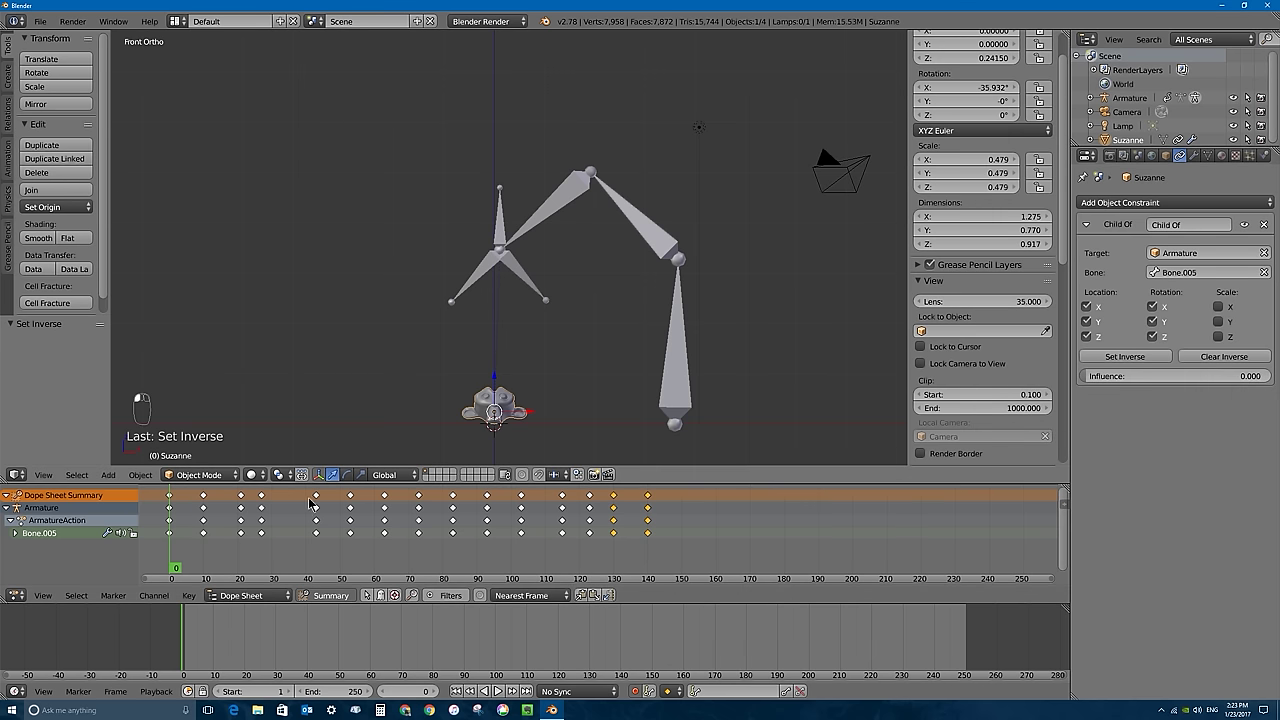
drag(176, 545, 394, 540)
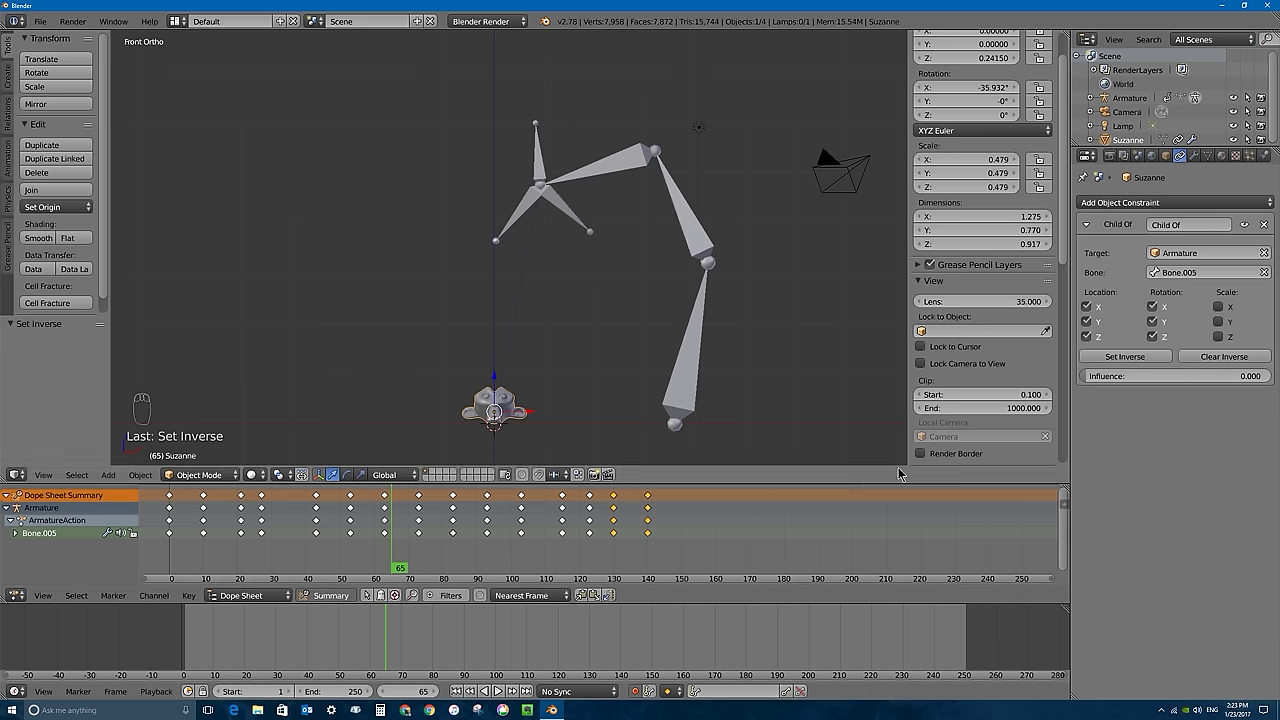
right_click(1185, 377)
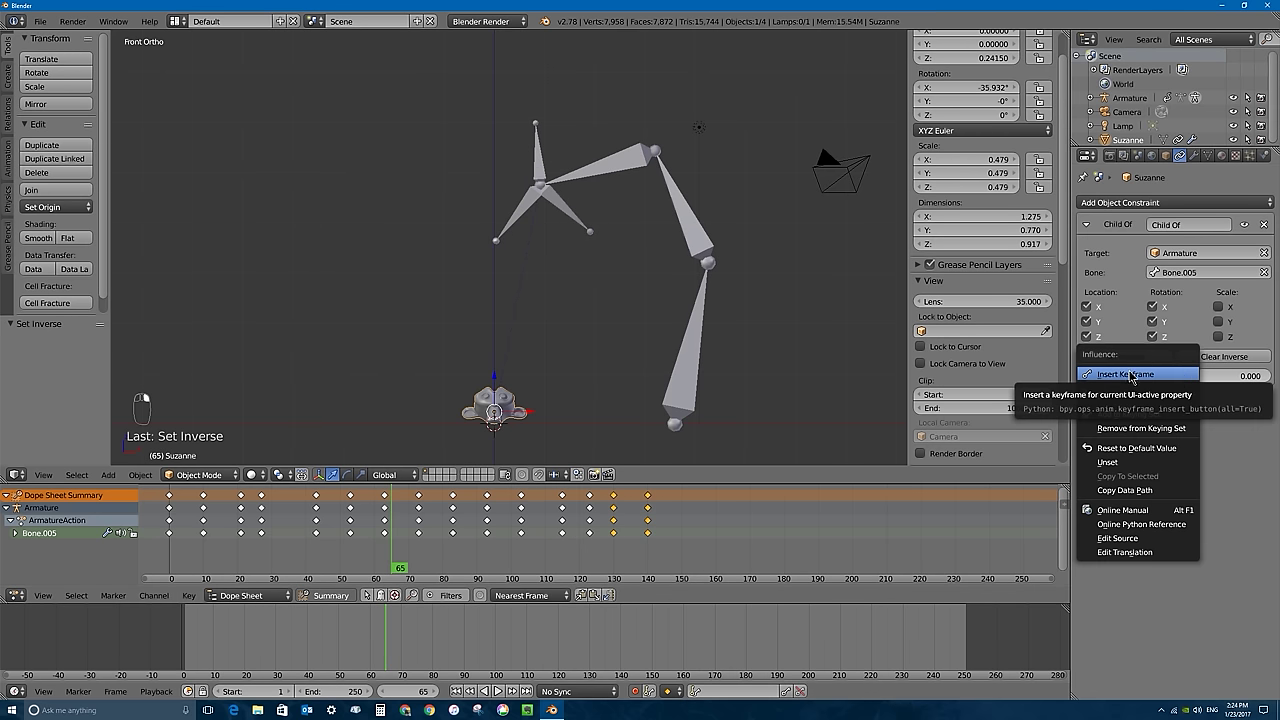
click(1160, 604)
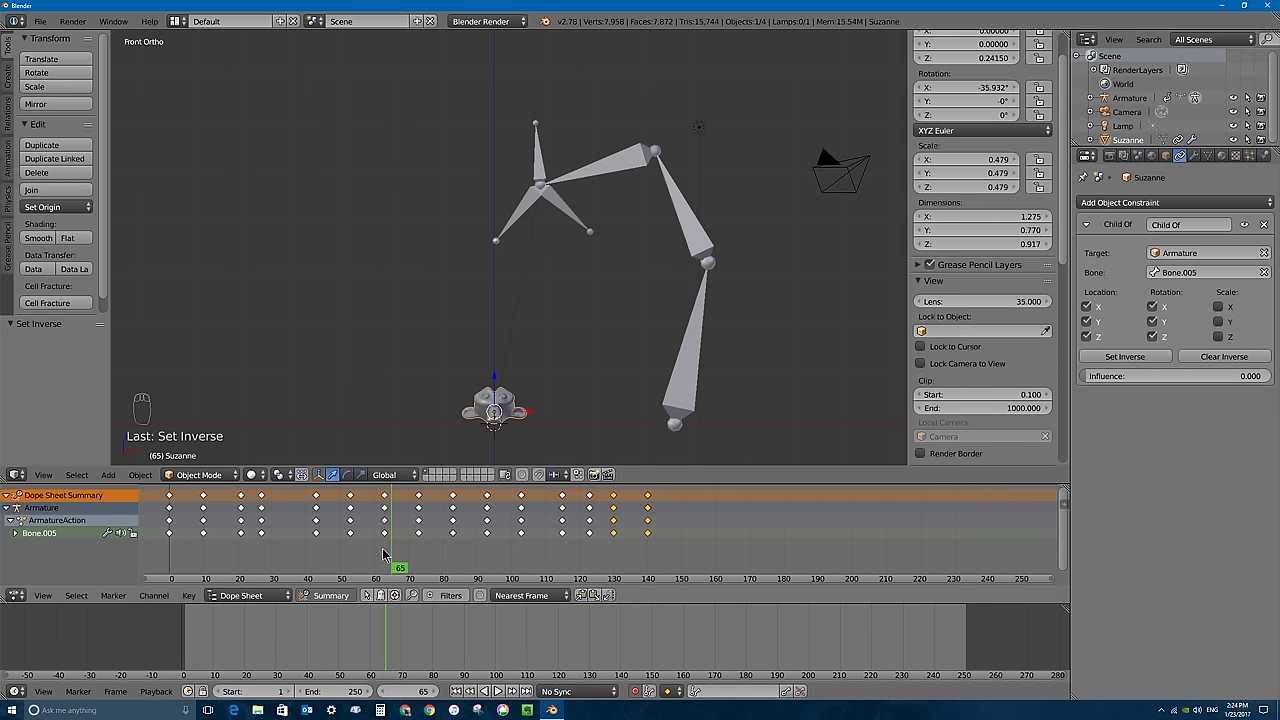
- Examine the claw and monkey head around frames 25 and 26 to find where the grab starts
drag(383, 553, 256, 531)
right_click(500, 302)
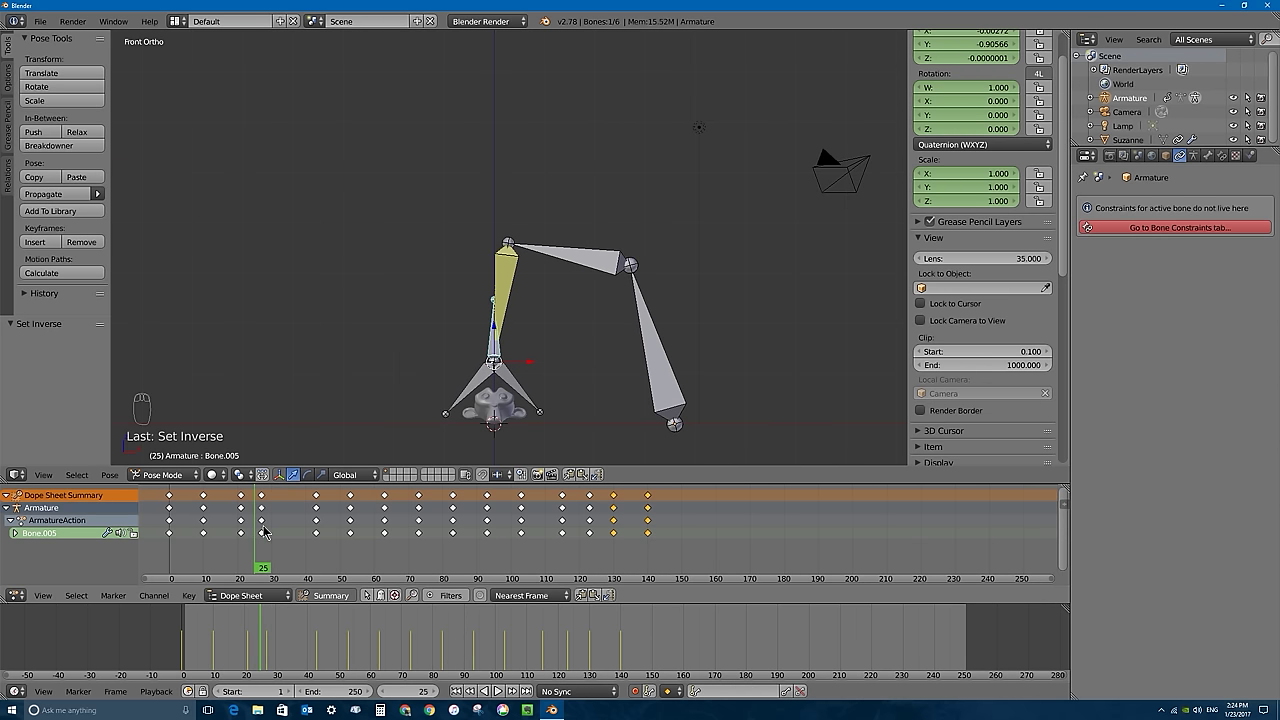
drag(262, 556, 262, 557)
right_click(502, 410)
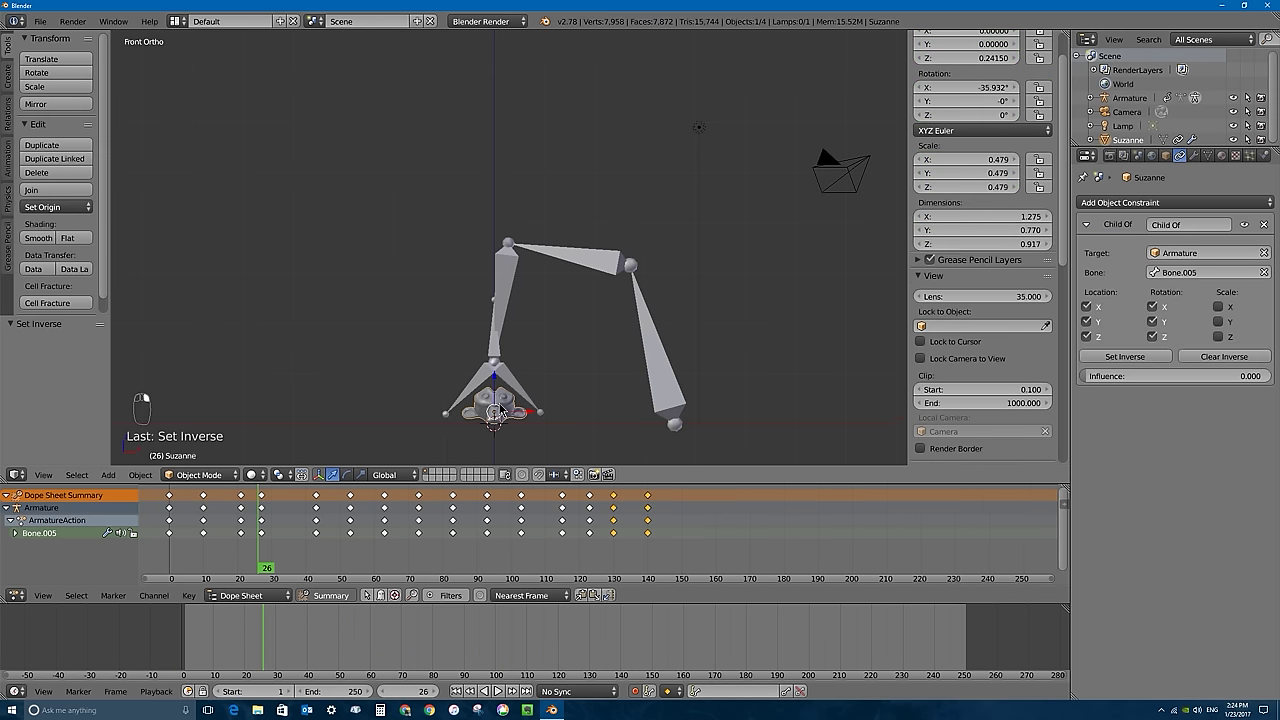
right_click(492, 350)
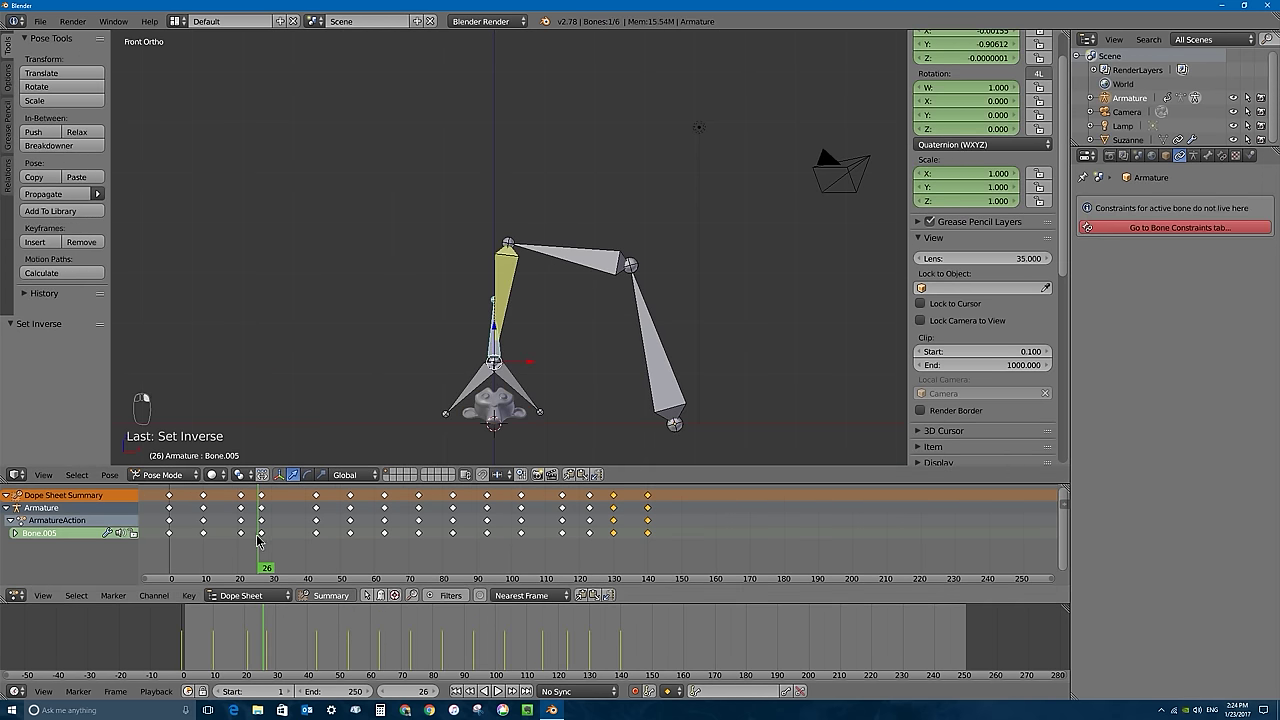
key(alt+a)
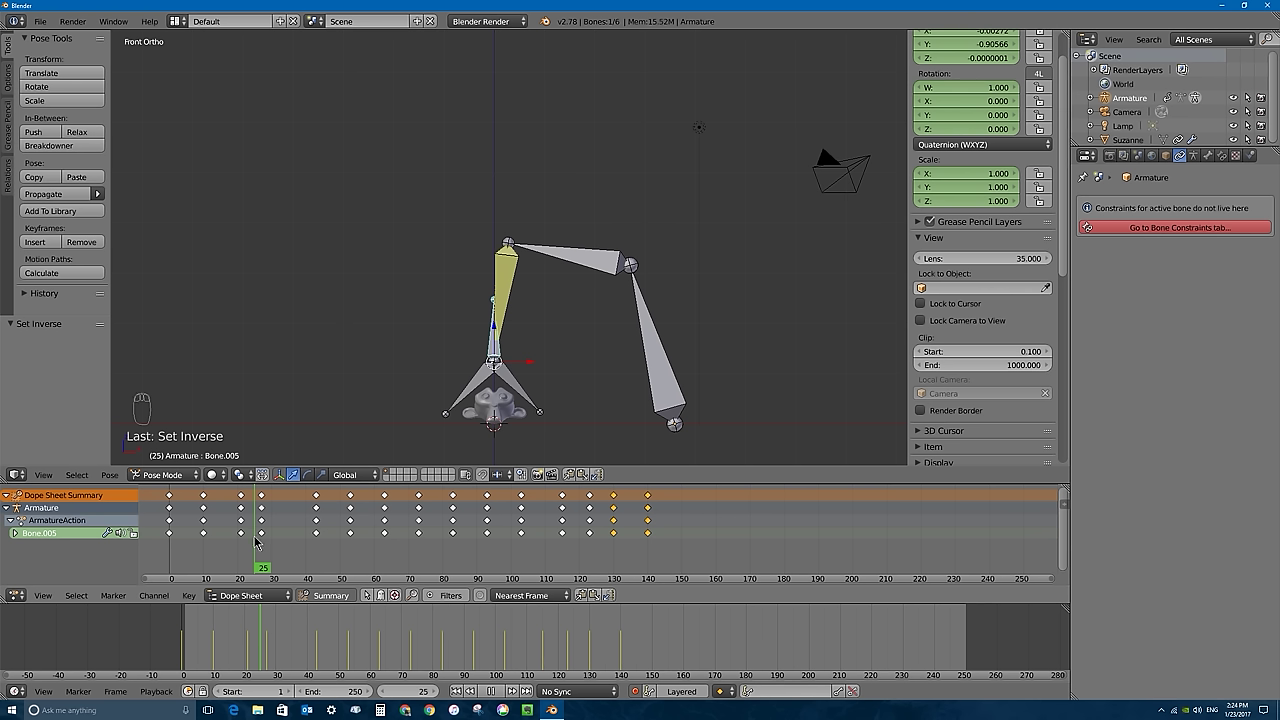
drag(255, 541, 258, 543)
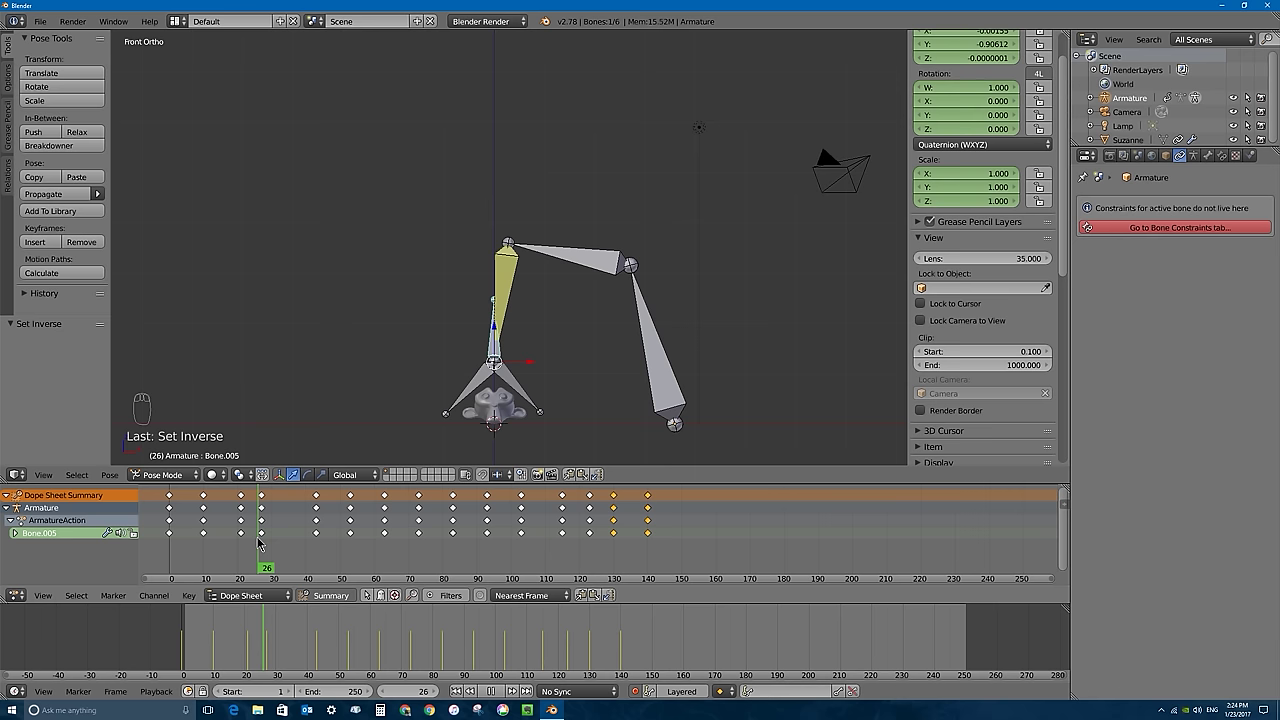
key(Escape)
- At frame 25, key the monkey head's Child Of influence at 0
key(ctrl+Tab)
right_click(515, 391)
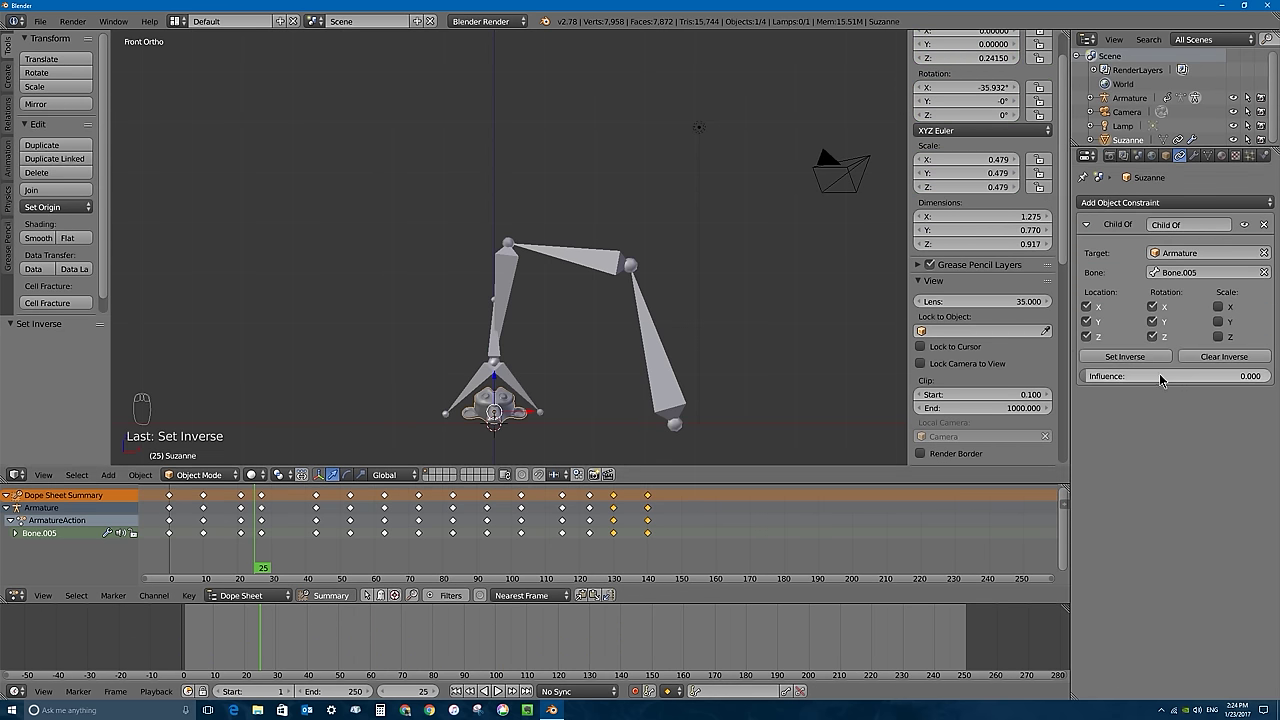
key(BackSpace)
key(i)
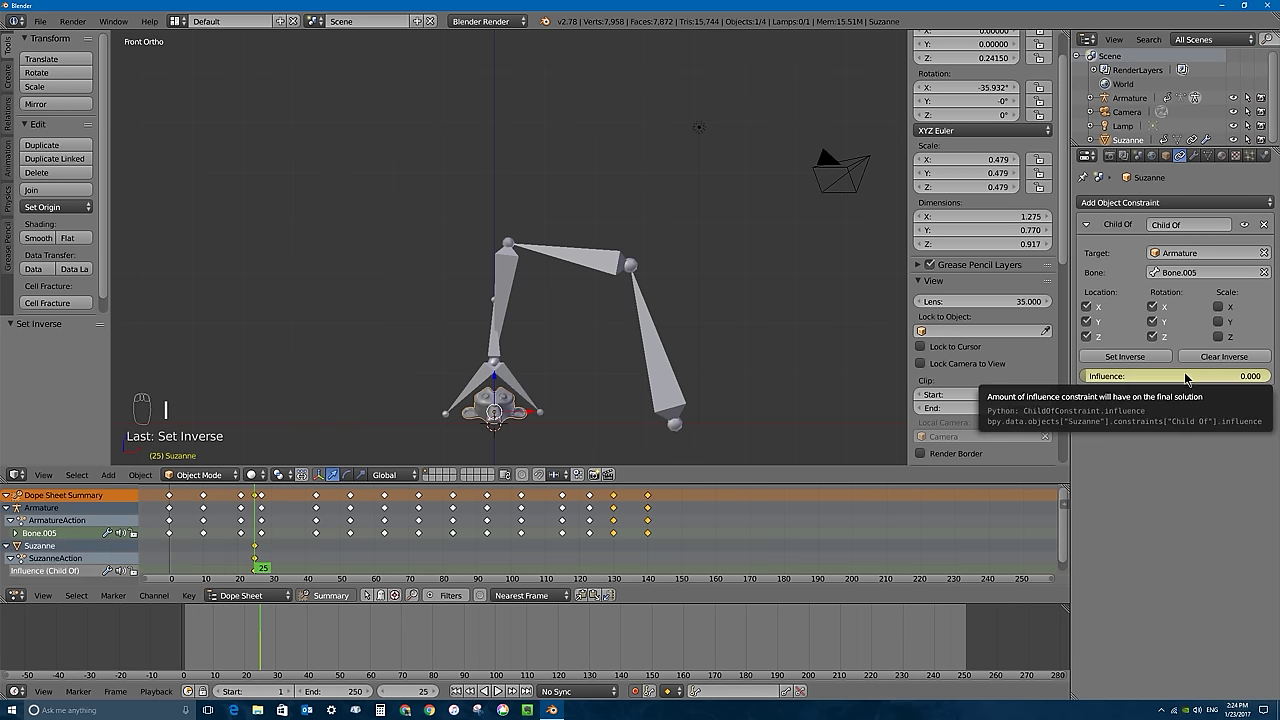
right_click(1187, 378)
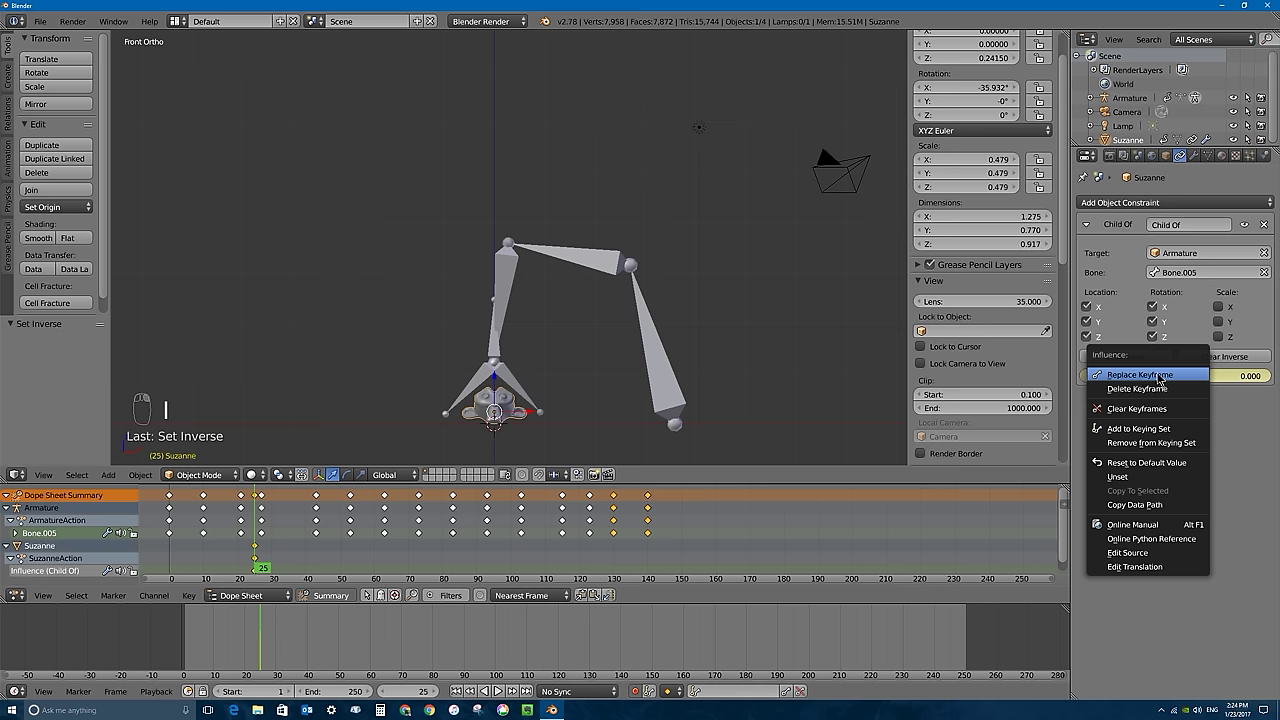
click(1196, 375)
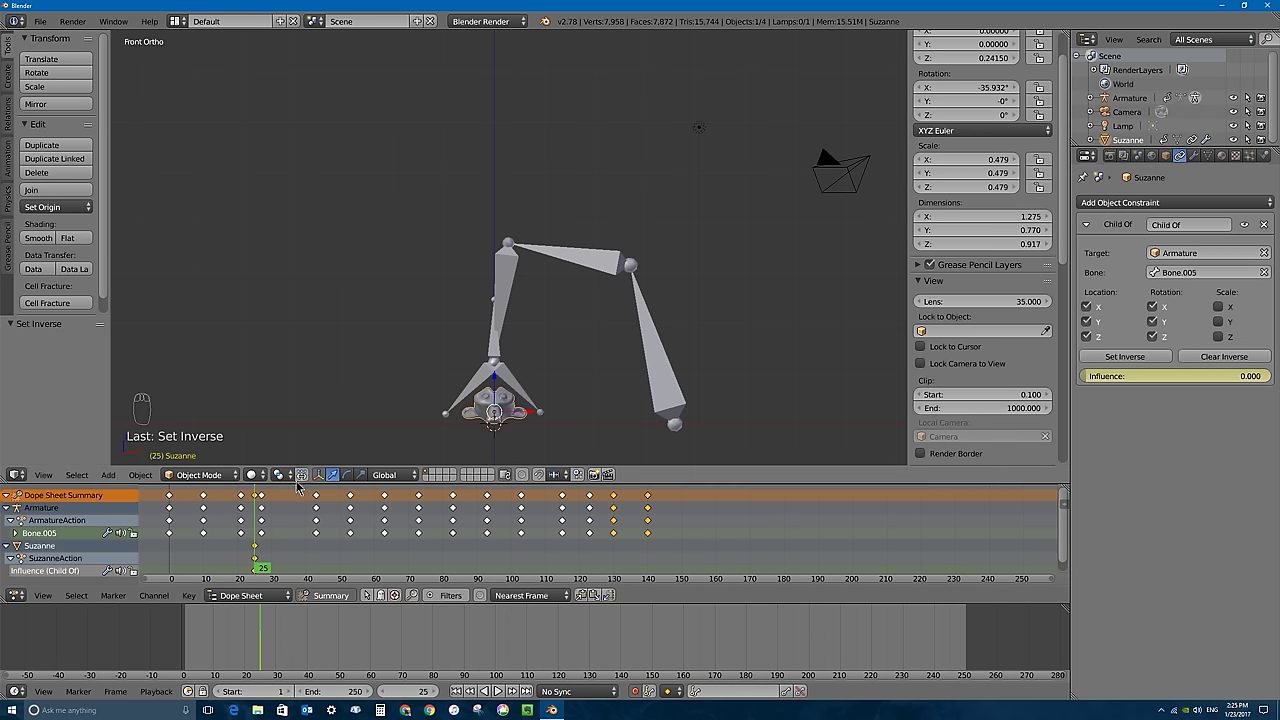
- At frame 26, key the Child Of influence at 1 and reapply the constraint's Set Inverse
drag(297, 485, 295, 461)
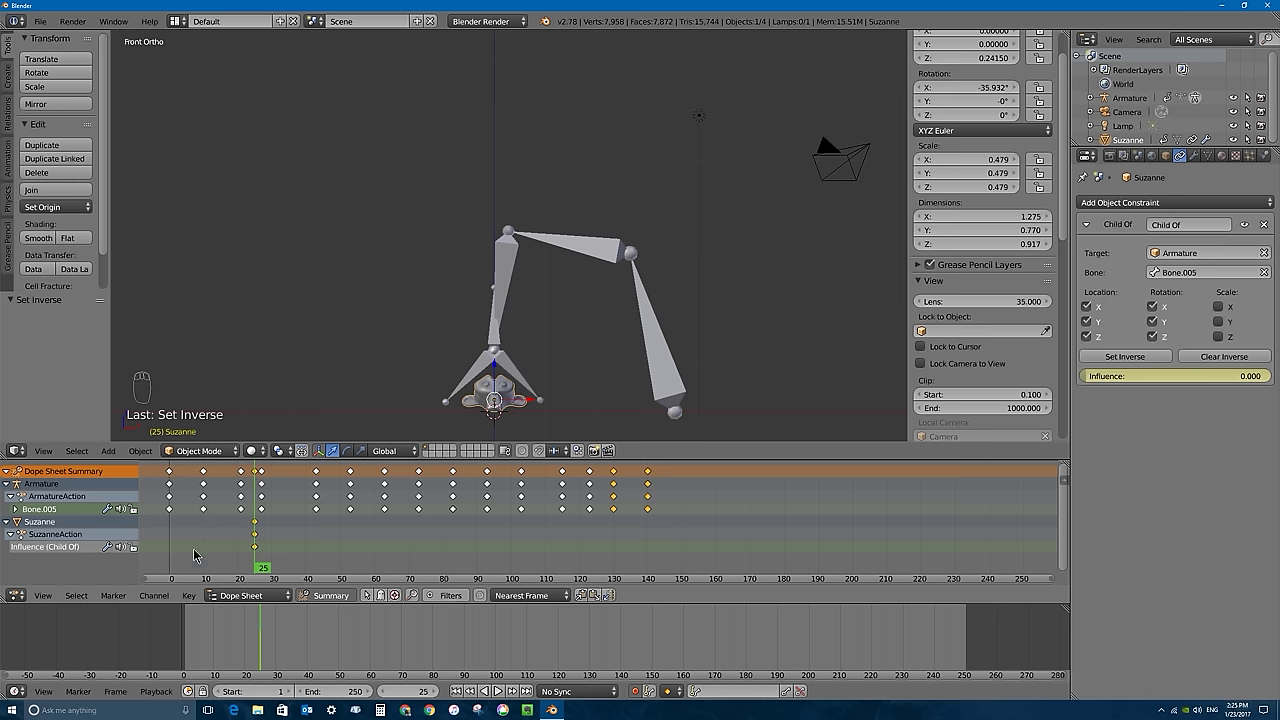
key(alt+a)
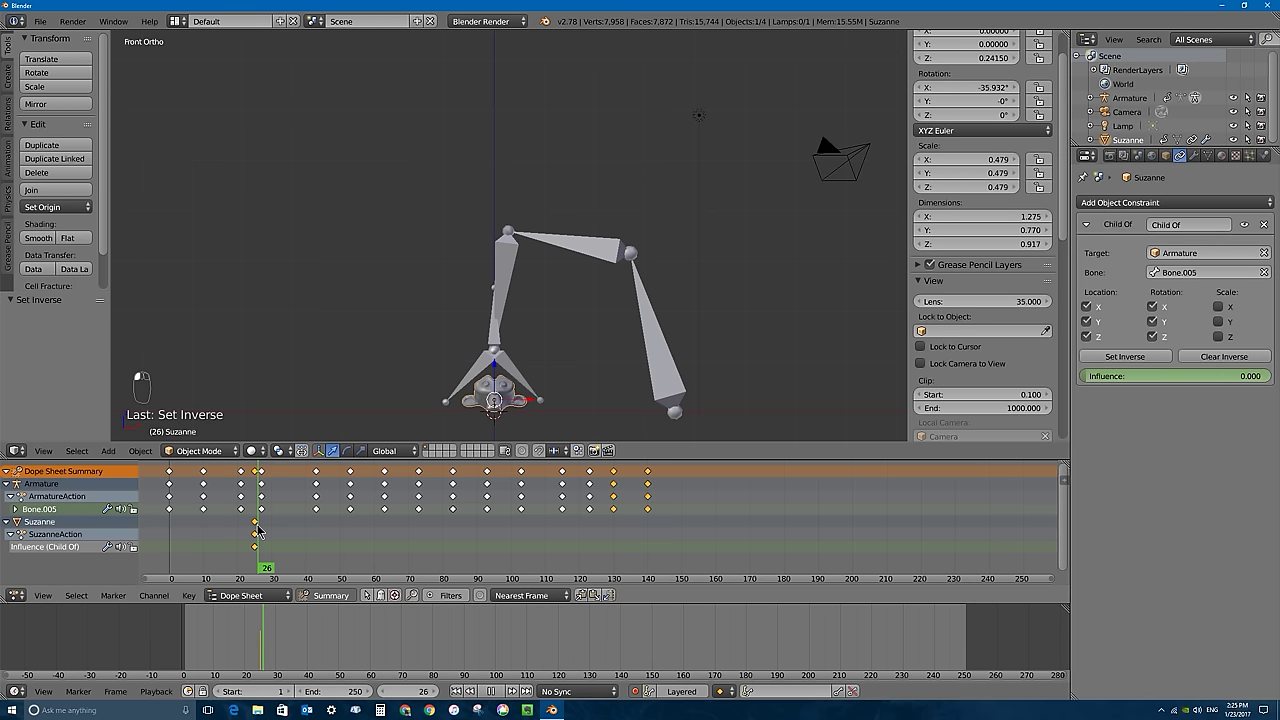
key(alt+a)
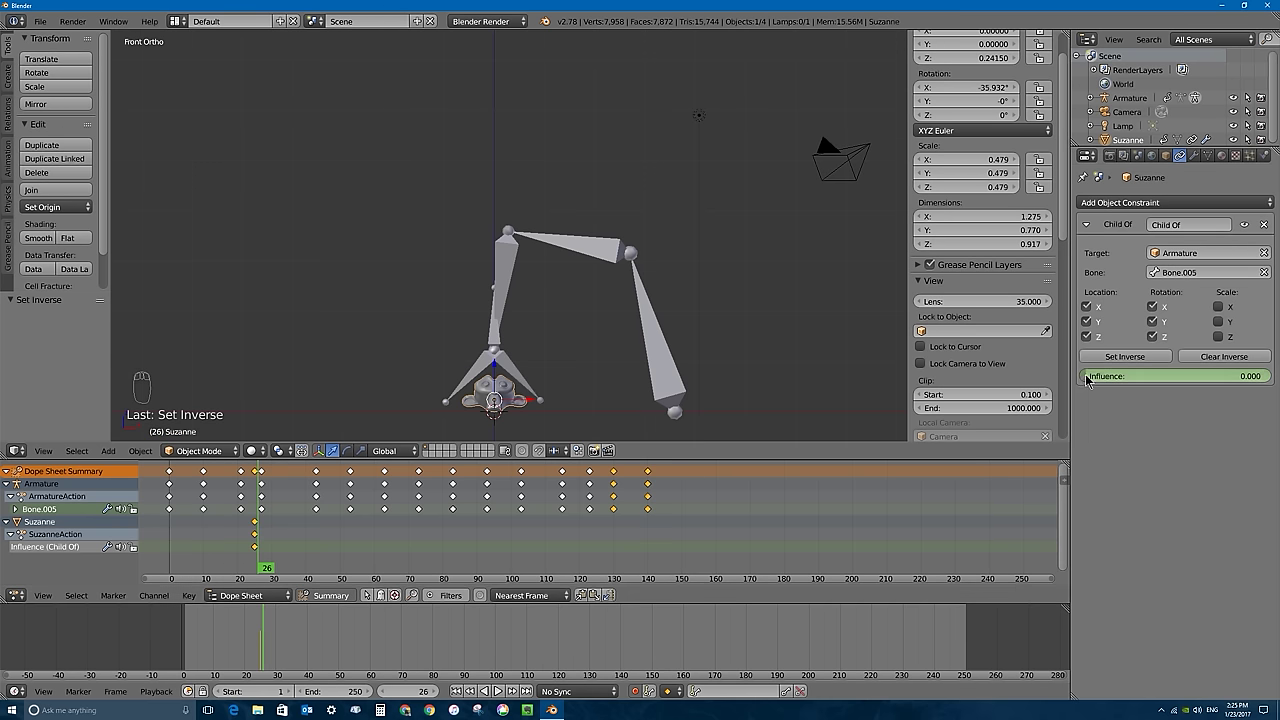
drag(1140, 376, 1188, 386)
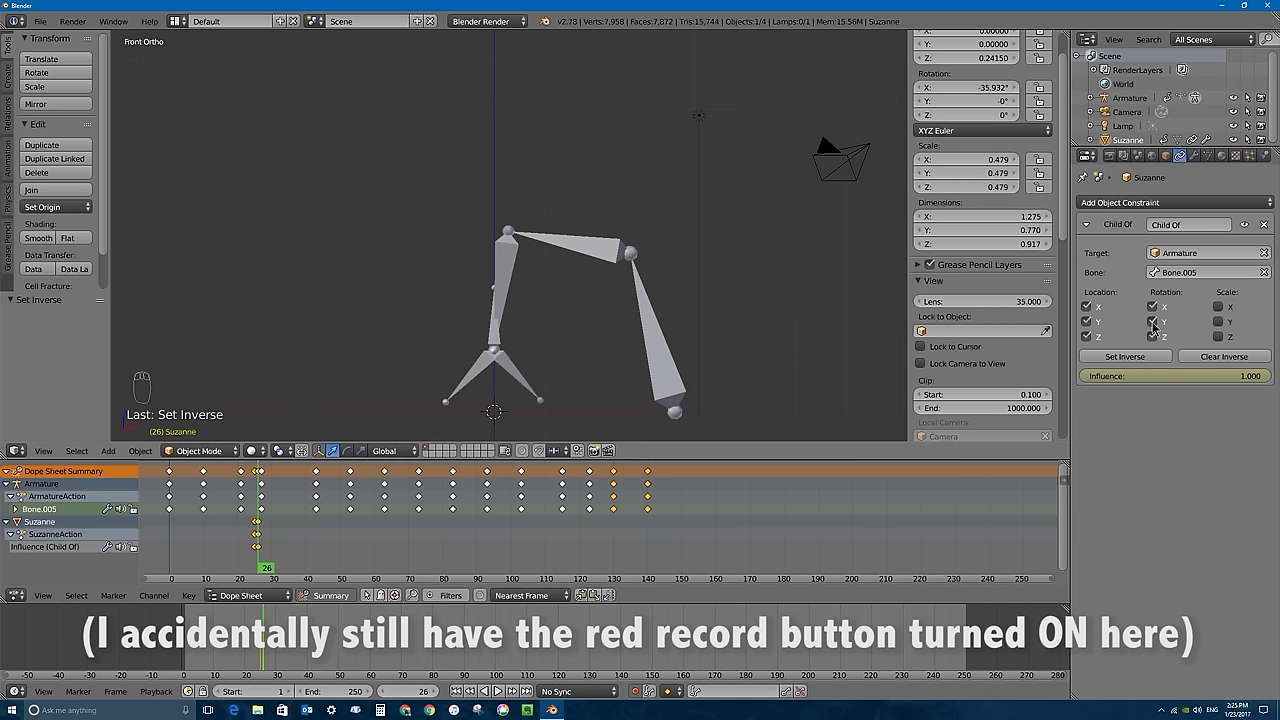
key(i)
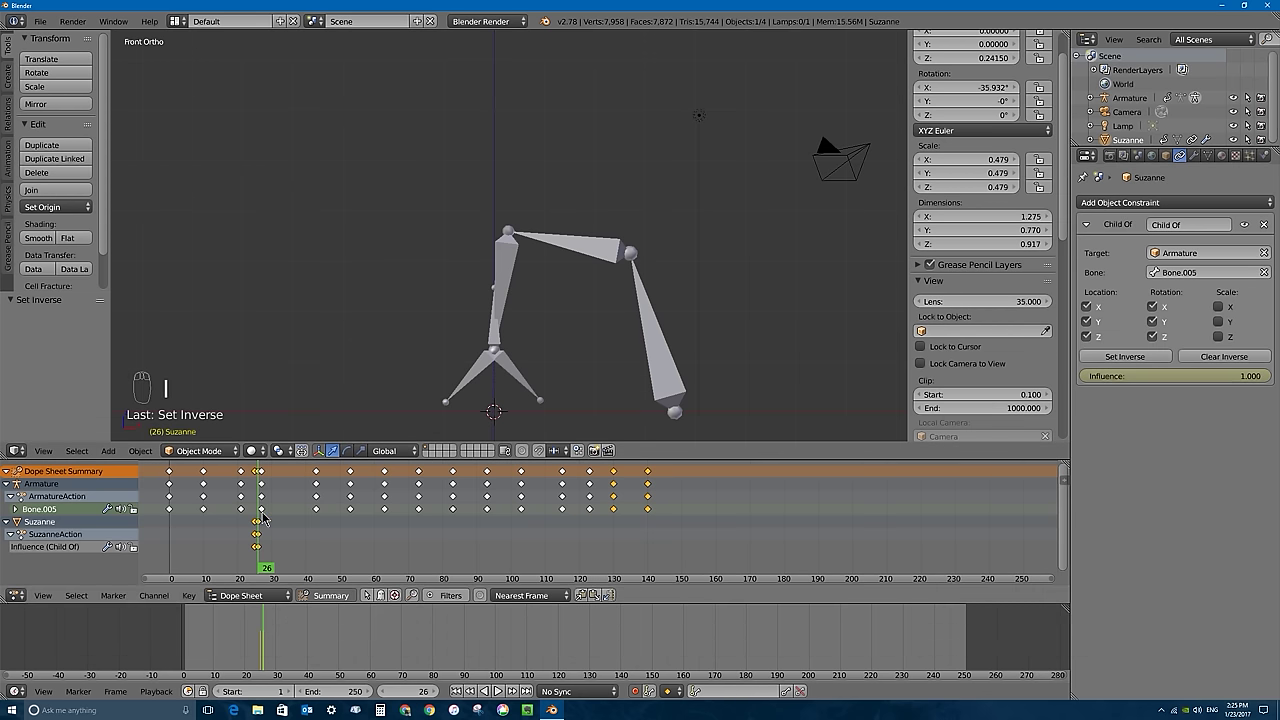
drag(262, 516, 259, 512)
click(1140, 356)
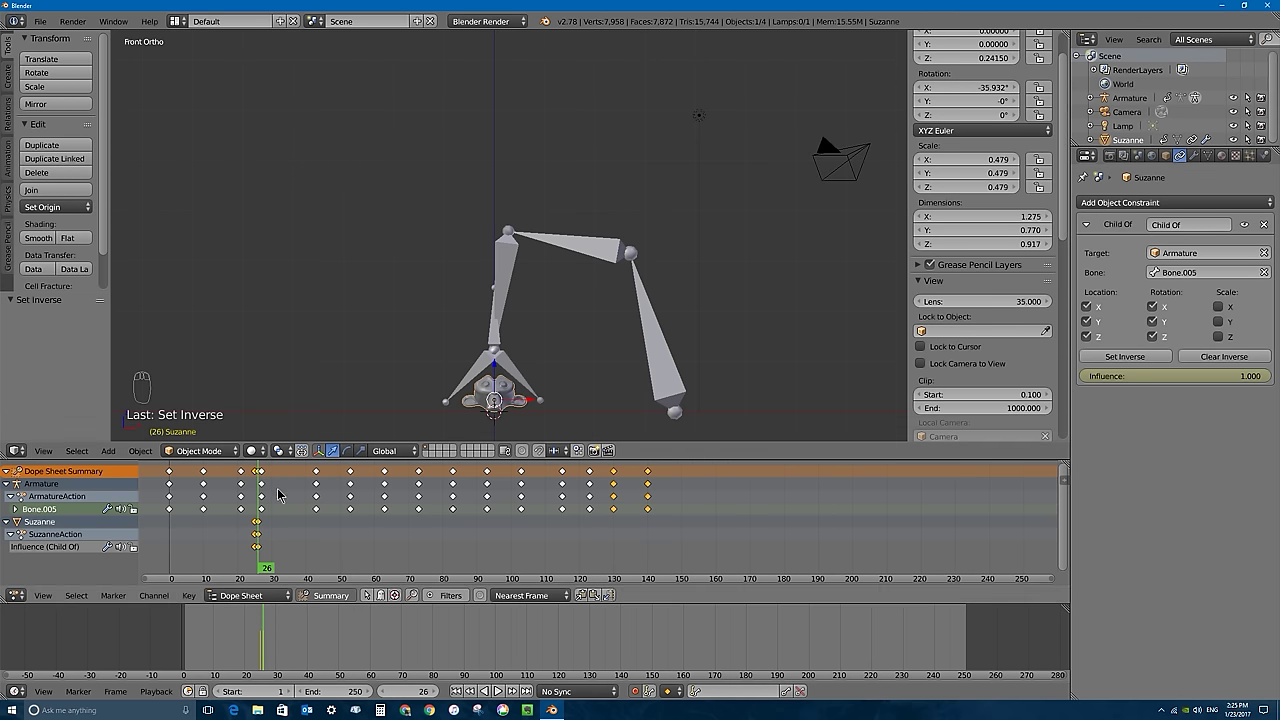
- Scrub the animation through the grab frames and on to about frame 128 to check how the monkey head follows the claw
drag(262, 500, 168, 491)
key(alt+a)
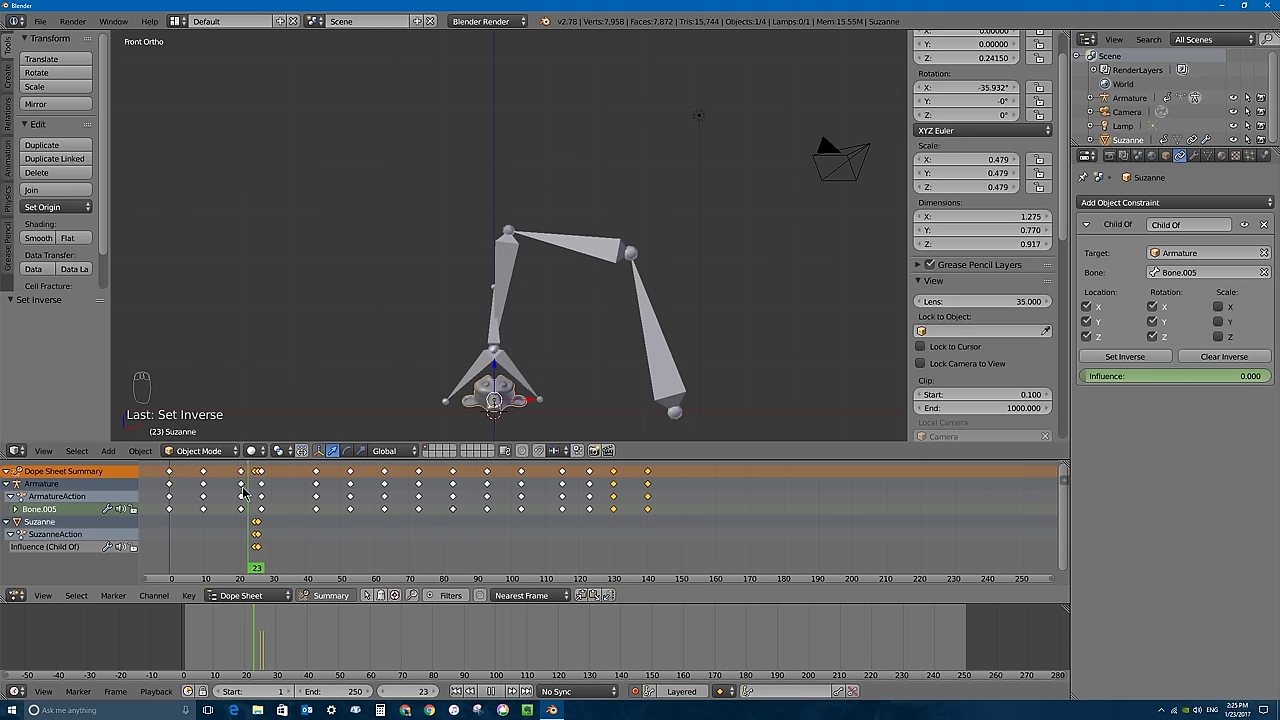
click(168, 477)
drag(168, 477, 259, 481)
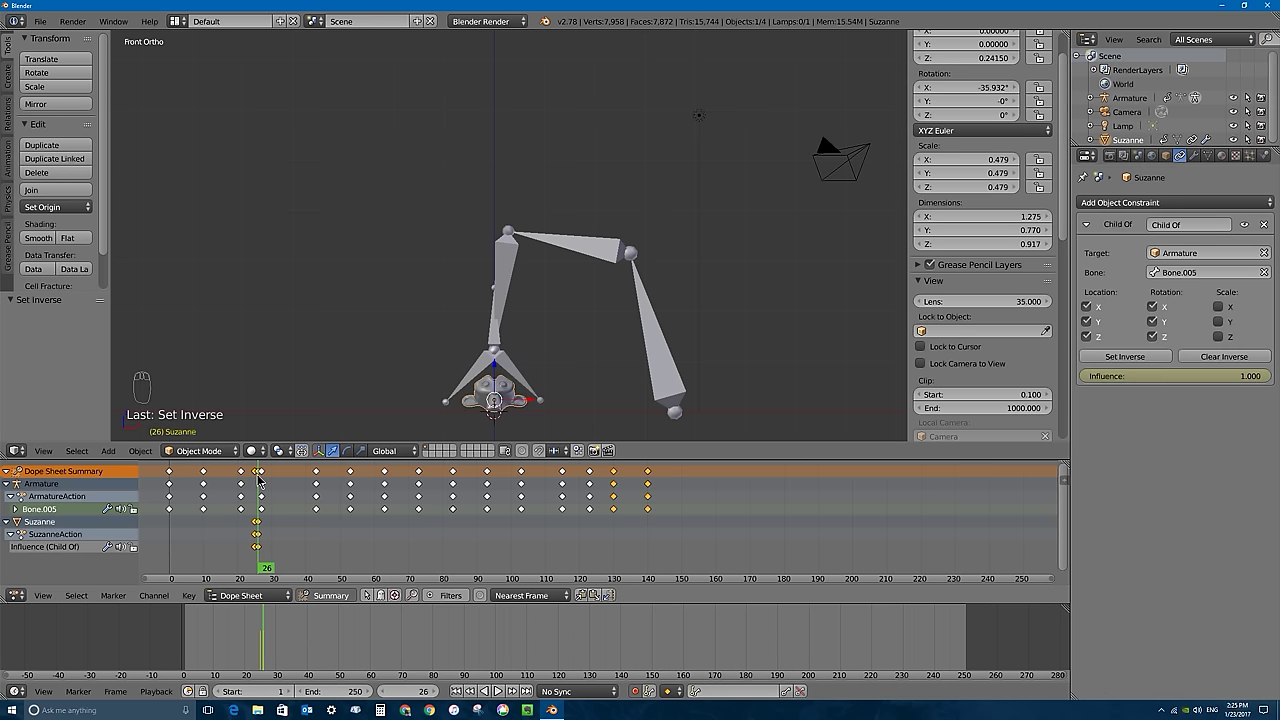
key(Left)
key(Left)
key(Left)
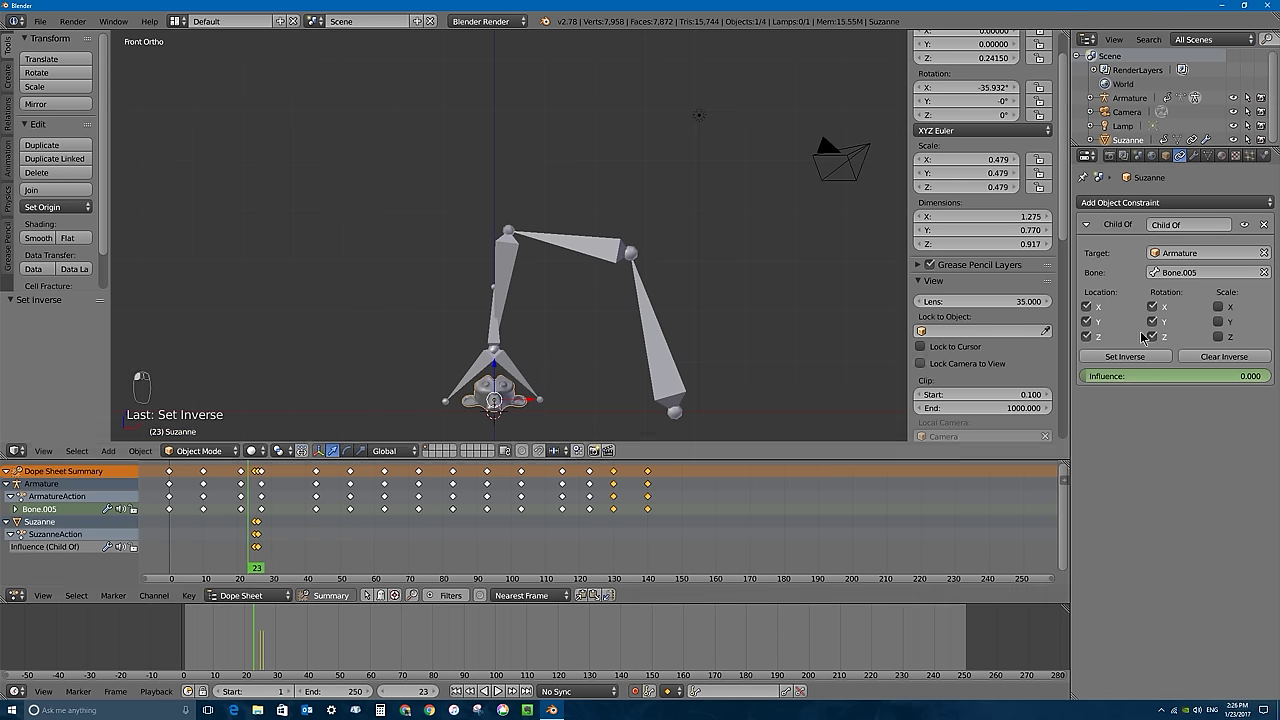
drag(251, 508, 268, 518)
drag(253, 516, 613, 487)
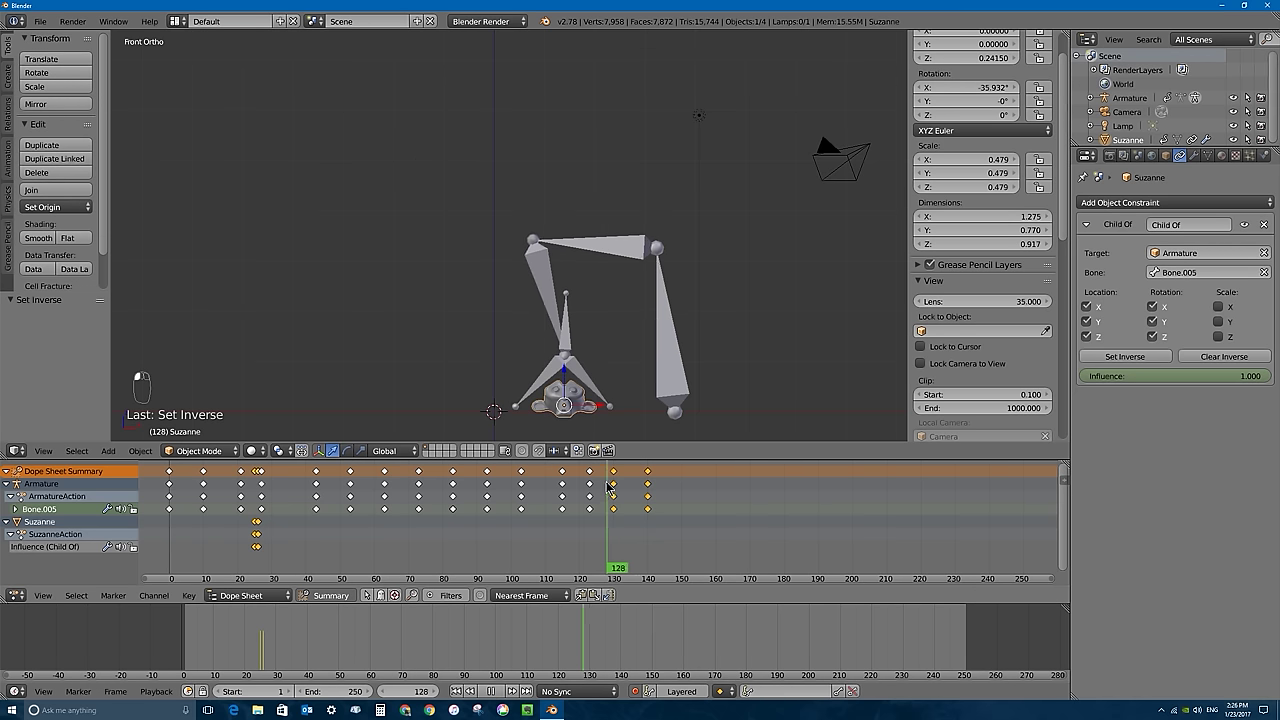
- At frame 123, raise the claw's control bone Bone.005 by 0.109 along Z with auto keying
mouse_move(613, 487)
mouse_down()
mouse_move(591, 494)
mouse_move(616, 489)
mouse_up()
key(alt+a)
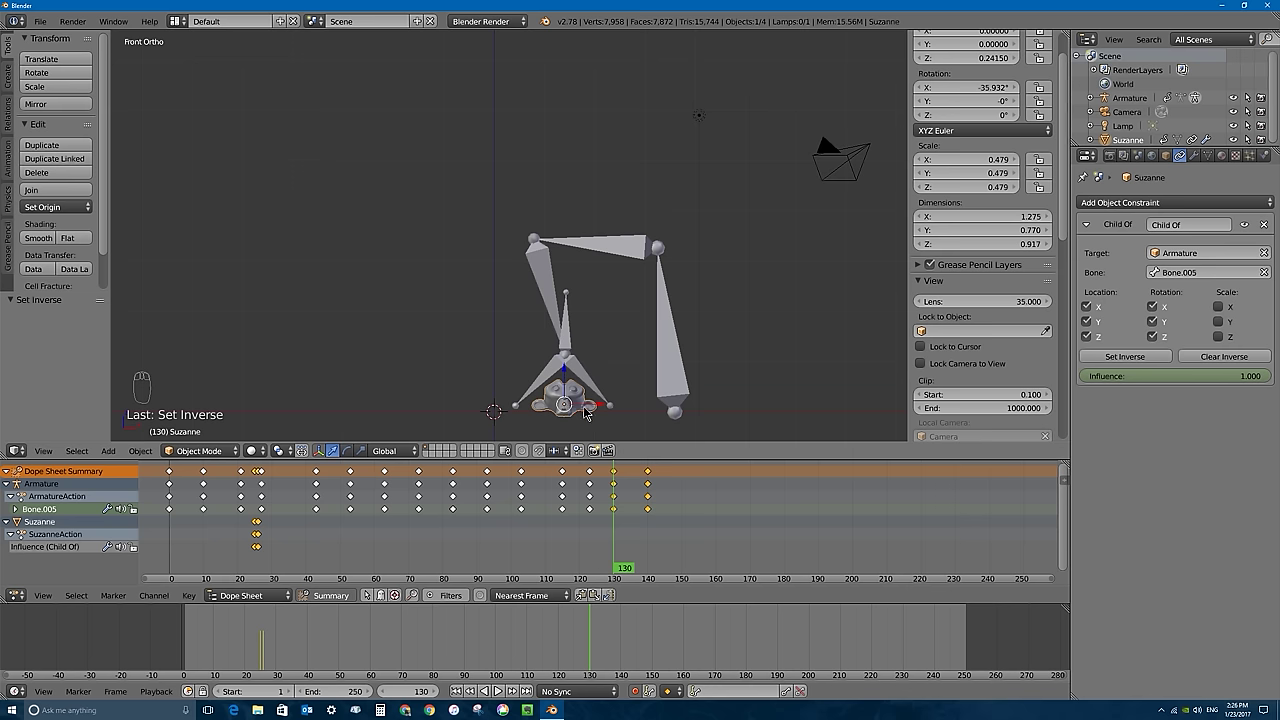
click(607, 473)
key(Escape)
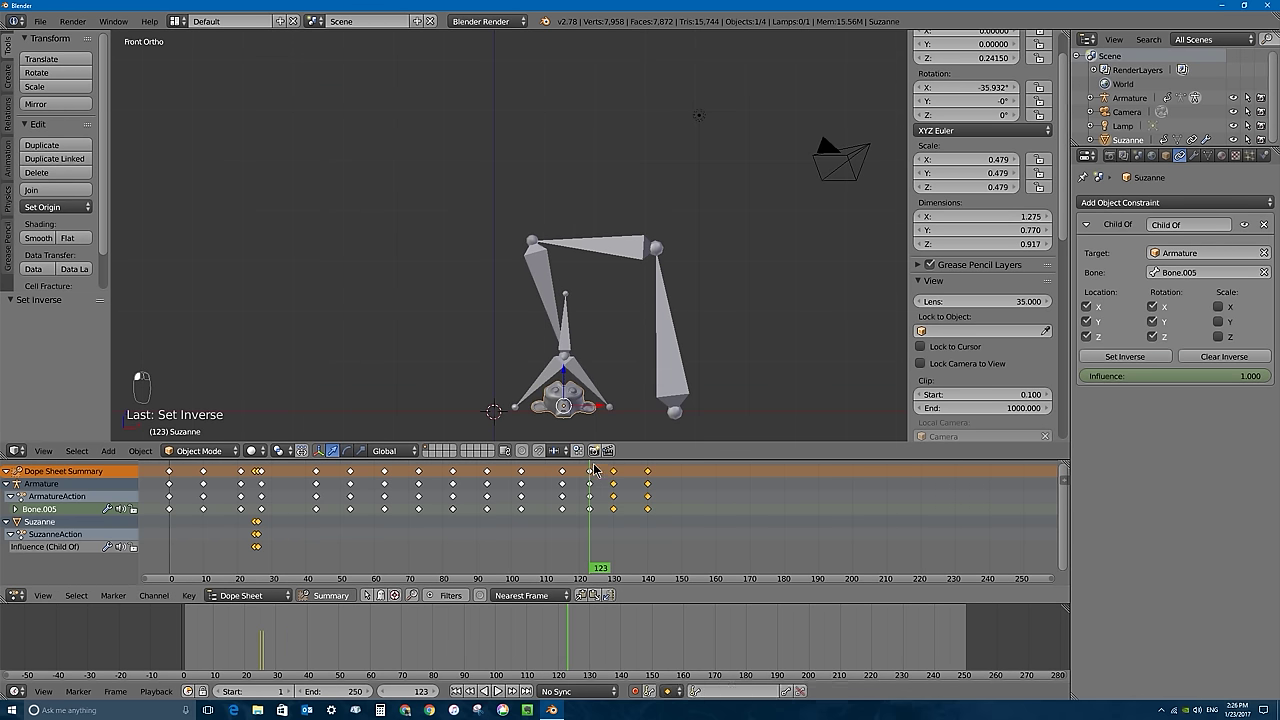
right_click(562, 340)
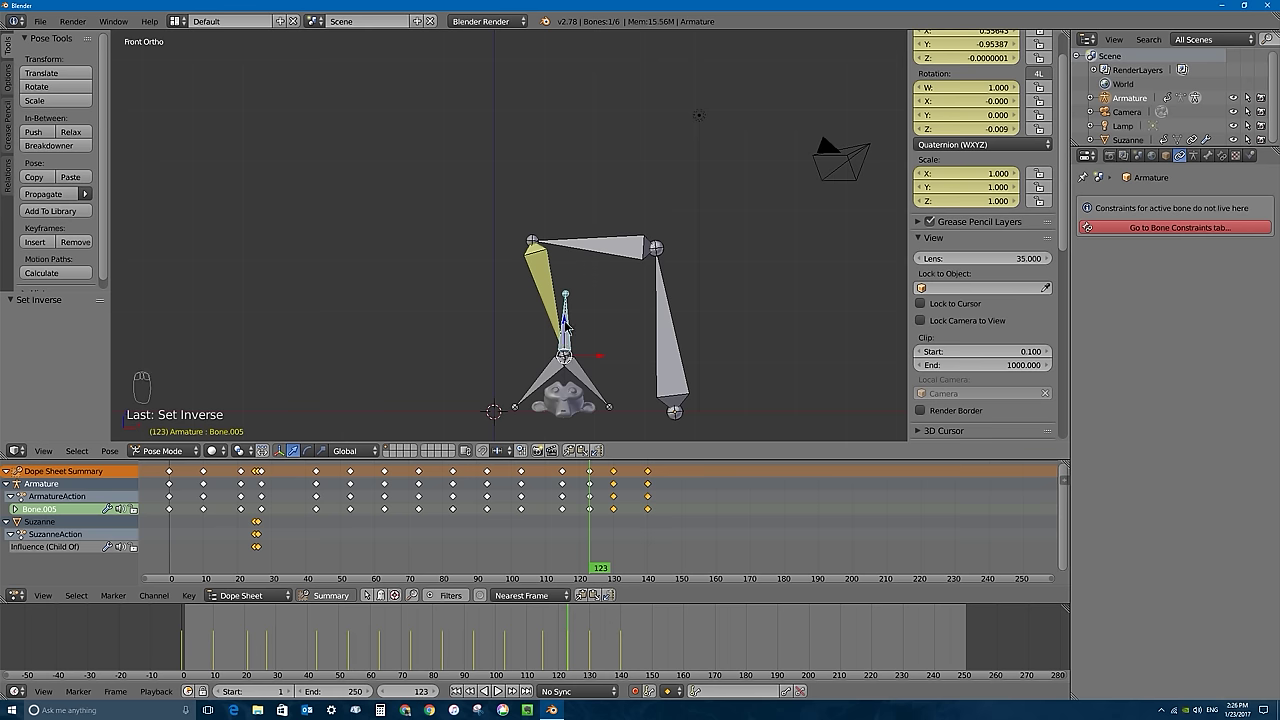
key(g)
key(z)
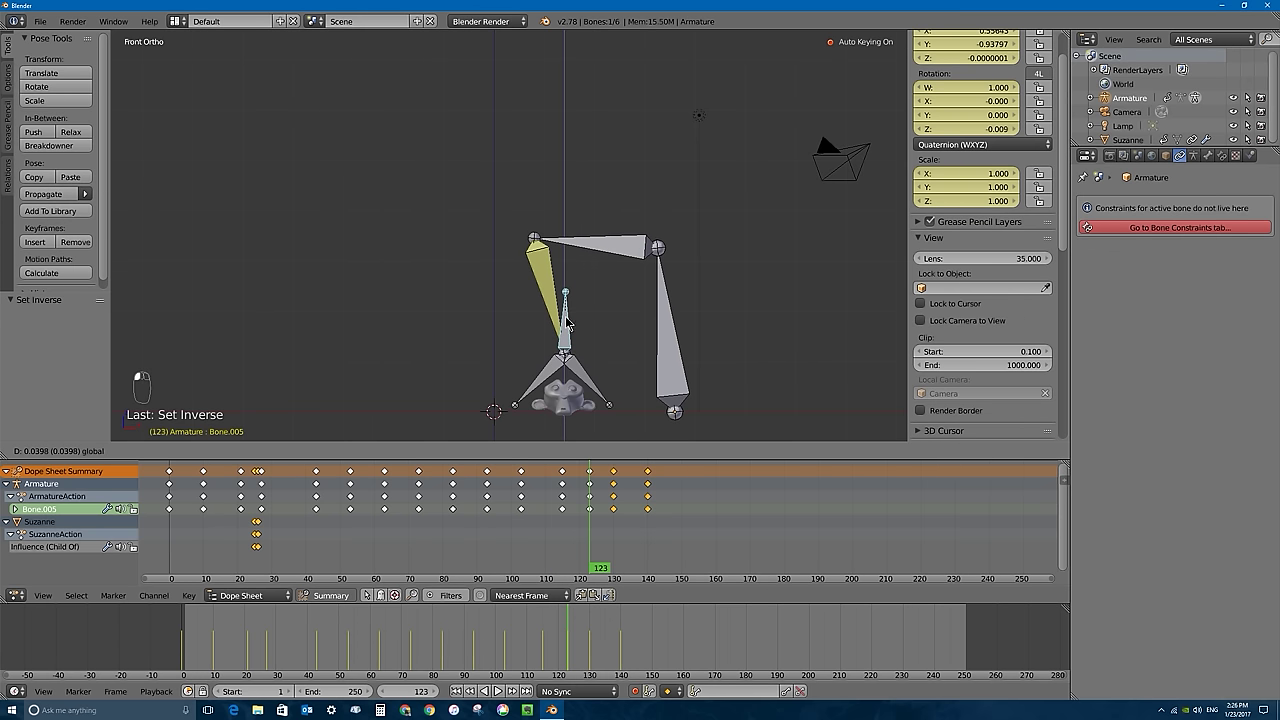
click(567, 320)
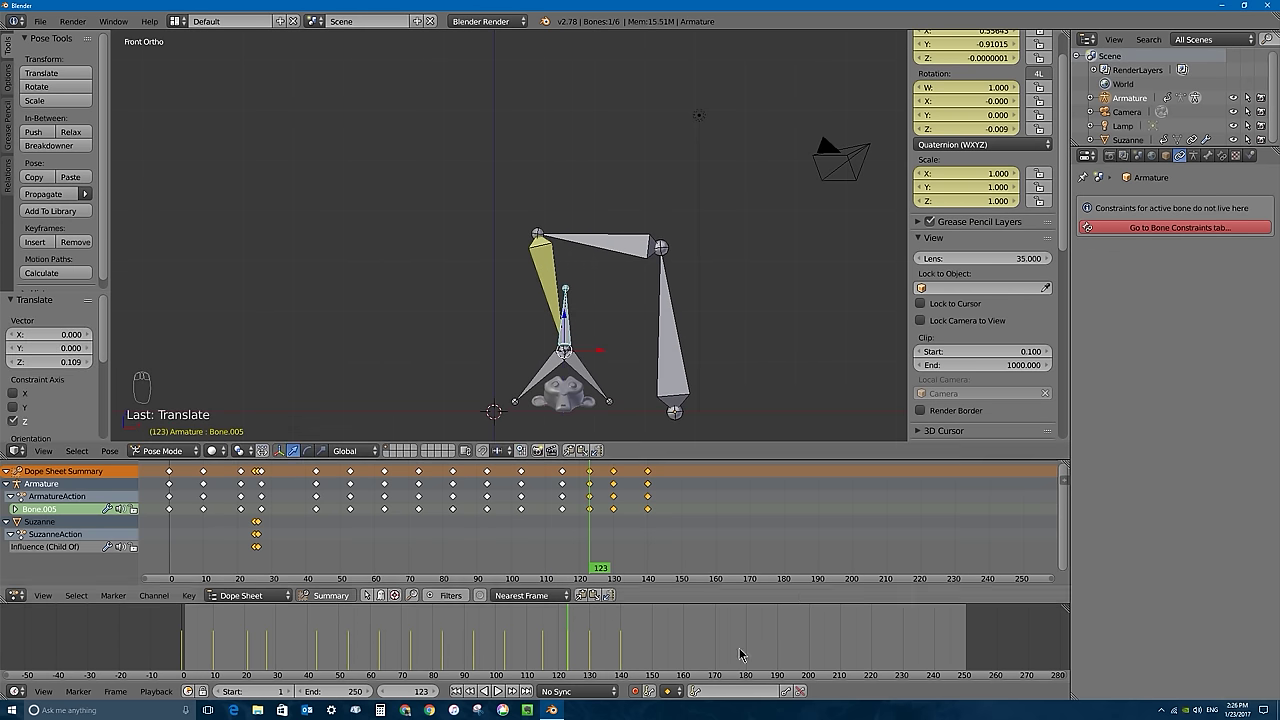
- At frame 130, raise the claw's control bone by 0.090 along Z with auto keying
drag(598, 524, 615, 515)
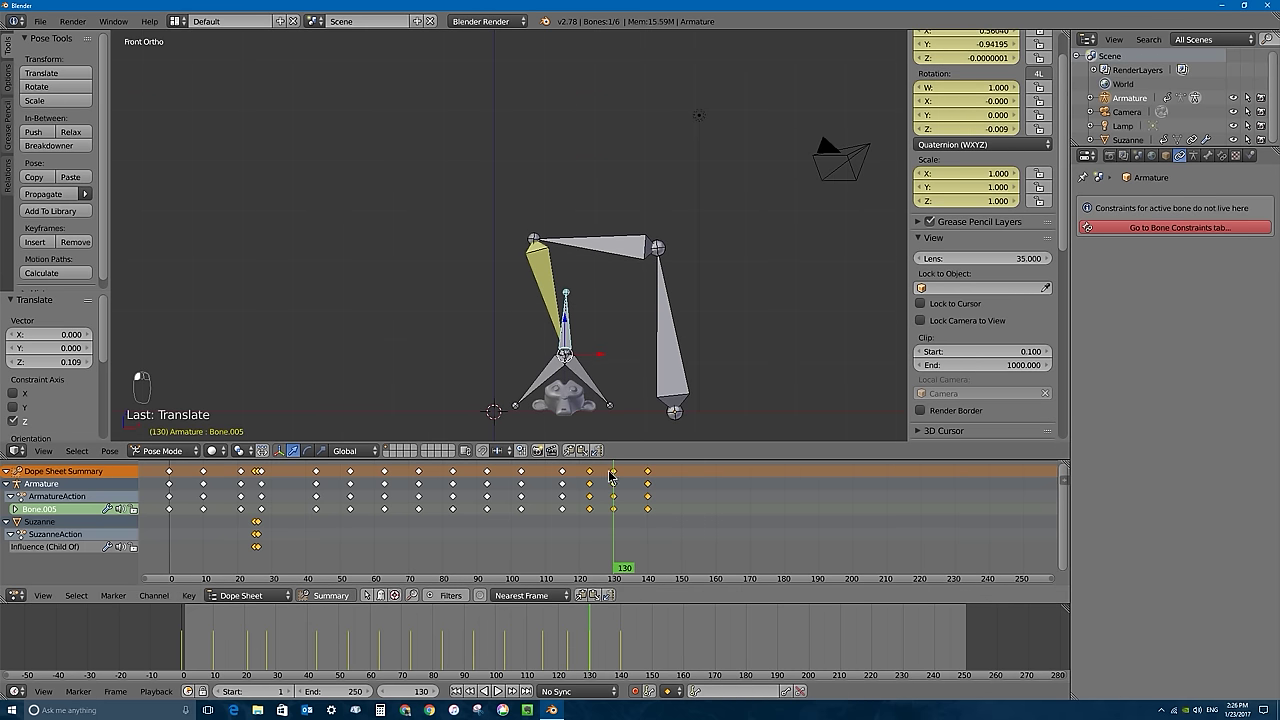
key(g)
key(z)
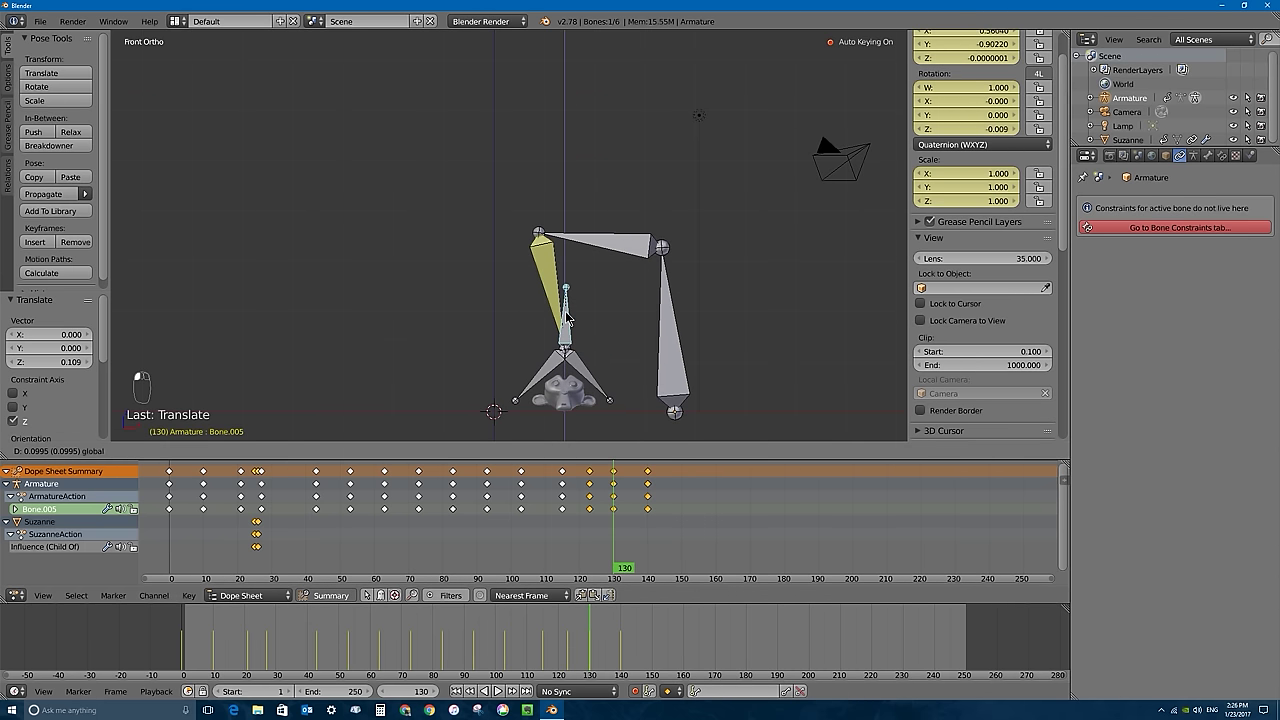
click(566, 318)
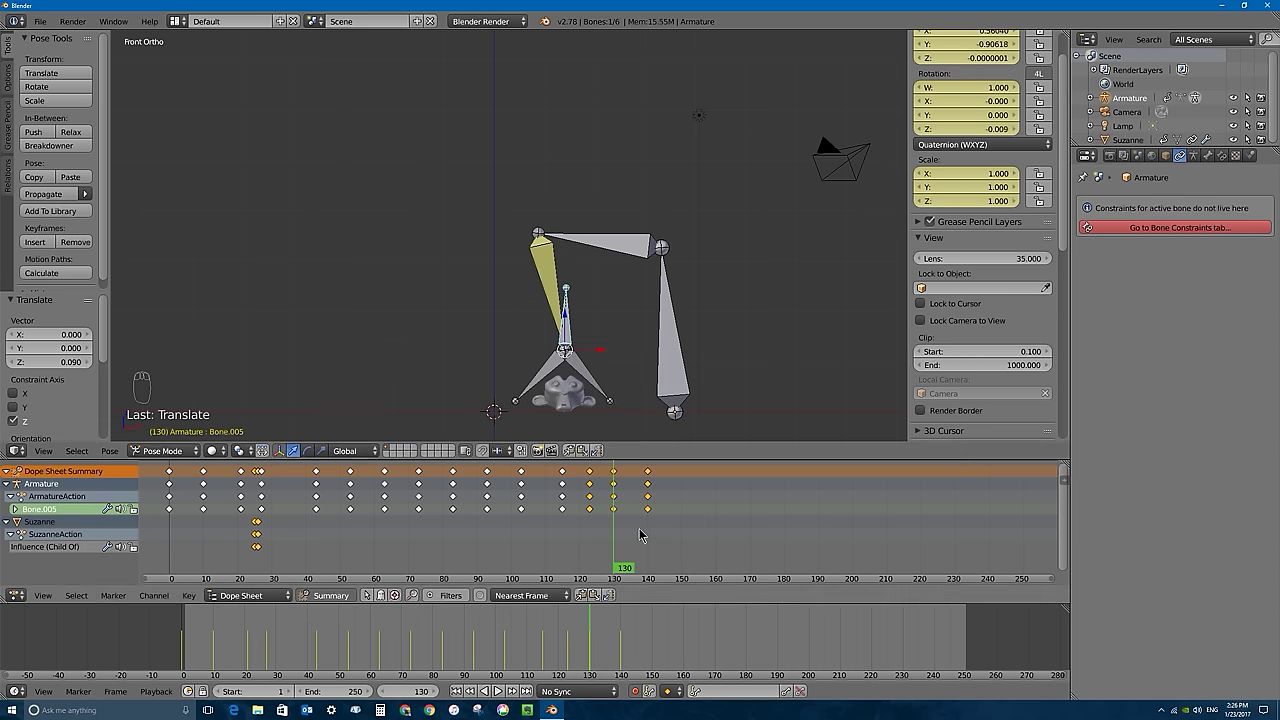
- Examine the claw and monkey head between frames 123 and 130 to find where the release starts
drag(615, 514, 600, 466)
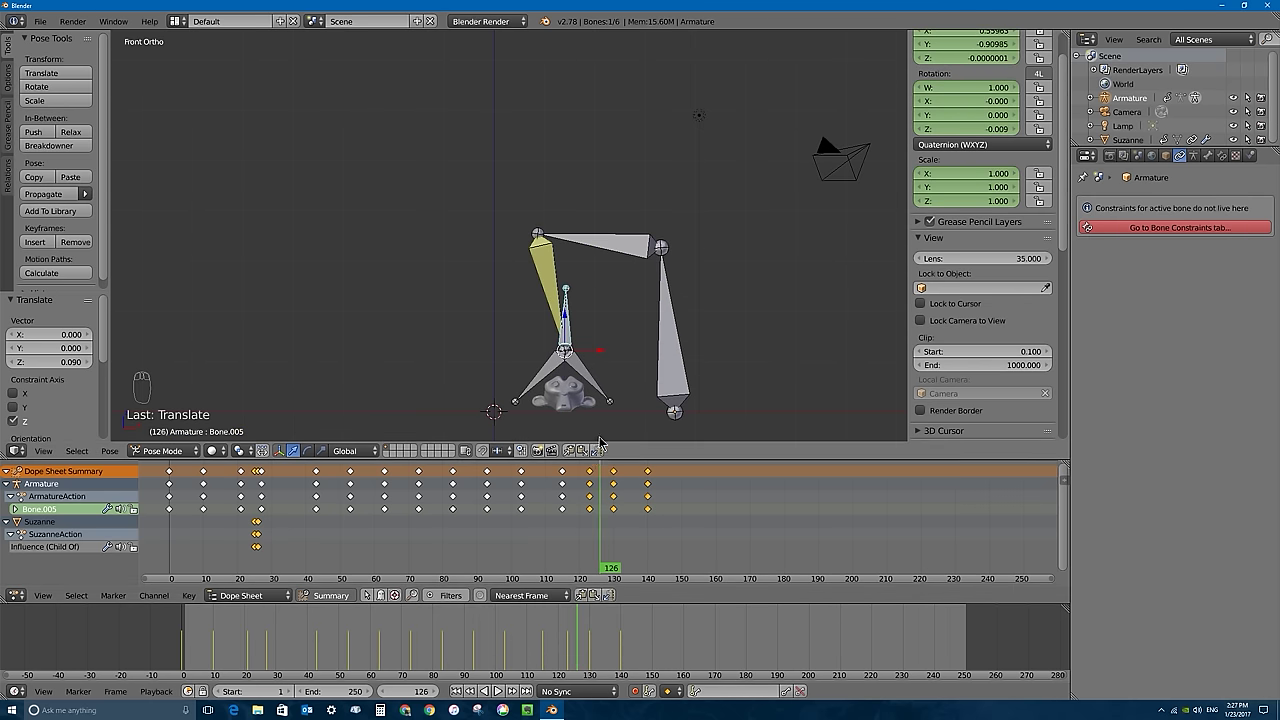
scroll(600, 440, up, 5)
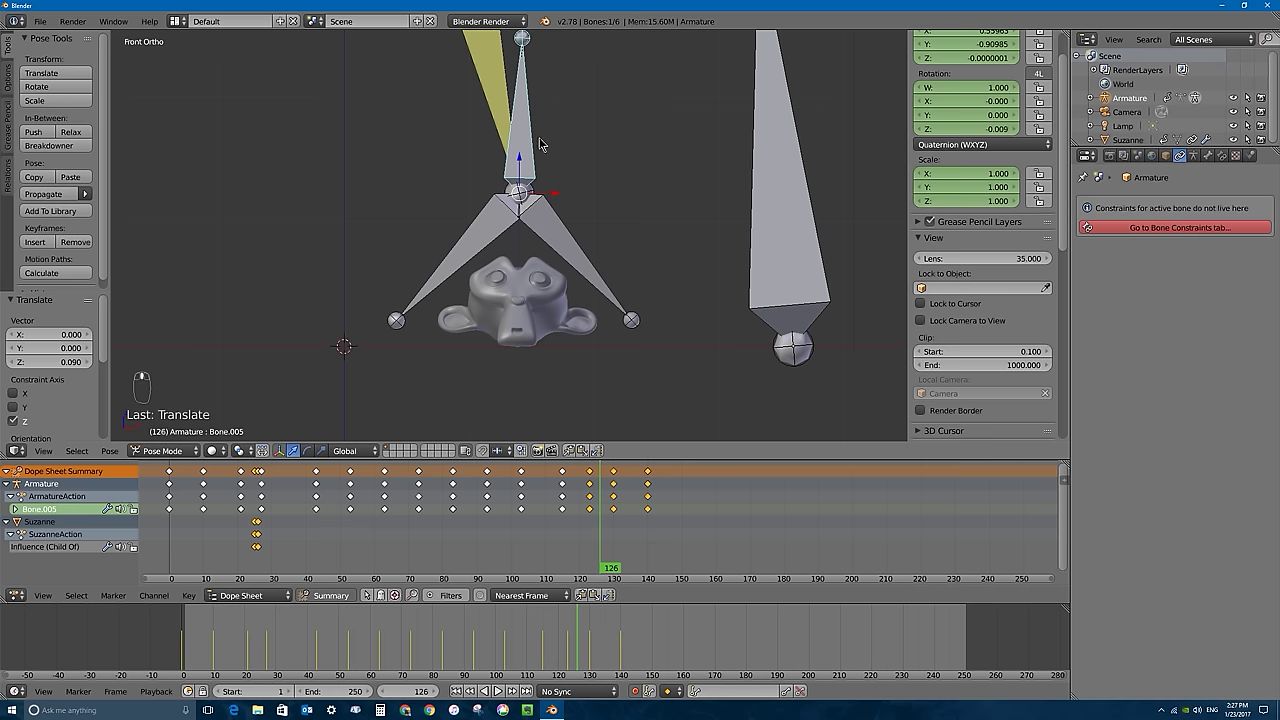
key(ctrl+Tab)
right_click(544, 281)
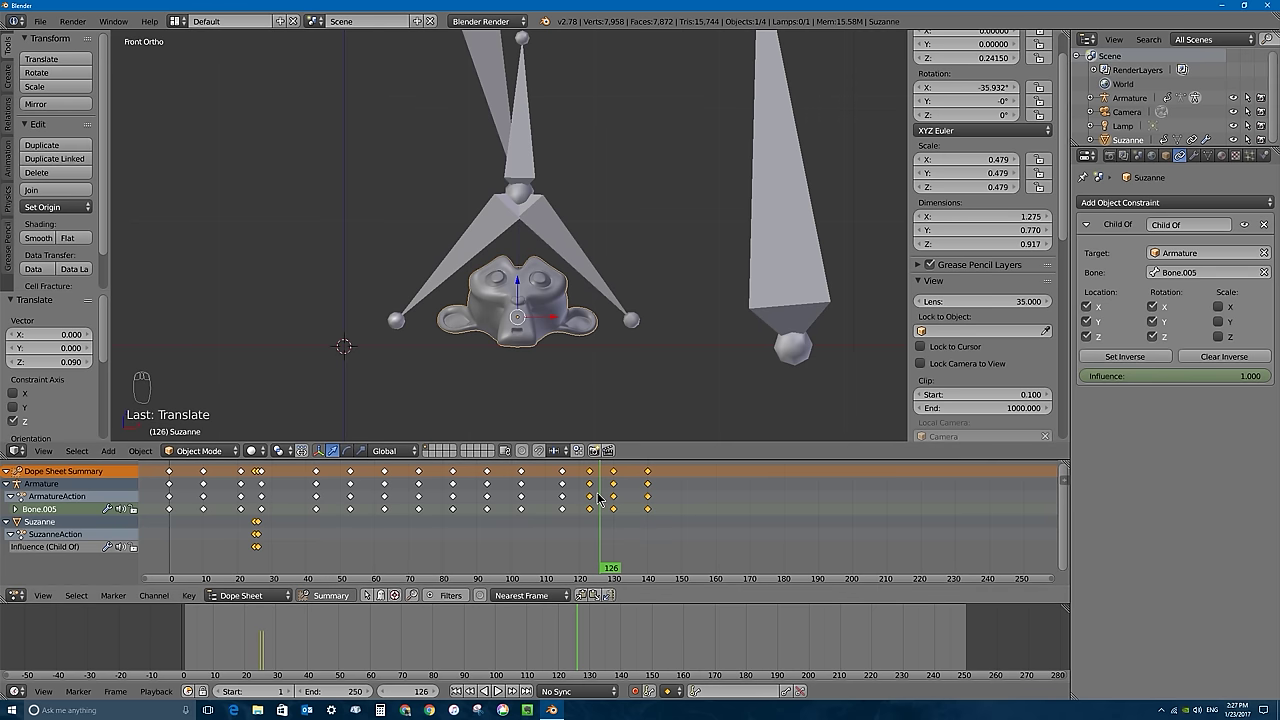
mouse_move(612, 478)
mouse_down()
mouse_move(555, 508)
mouse_move(618, 519)
mouse_move(576, 513)
mouse_move(591, 513)
mouse_move(589, 543)
mouse_move(584, 520)
mouse_up()
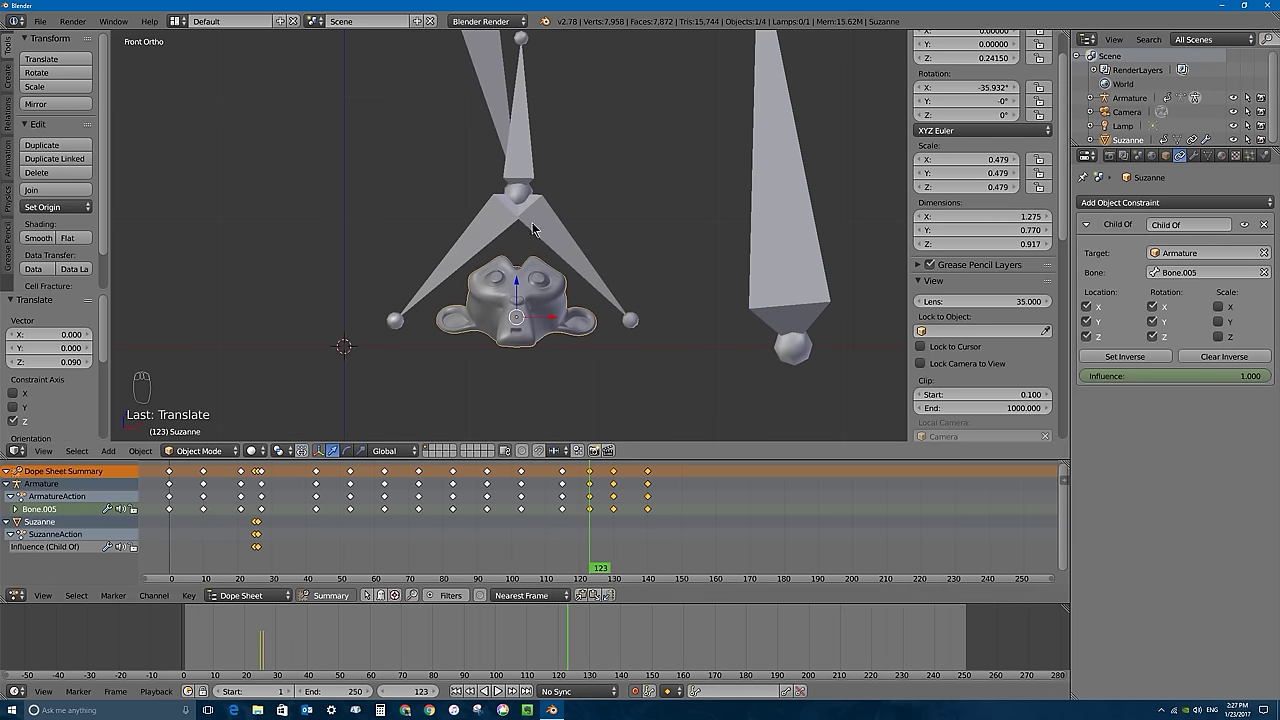
right_click(510, 92)
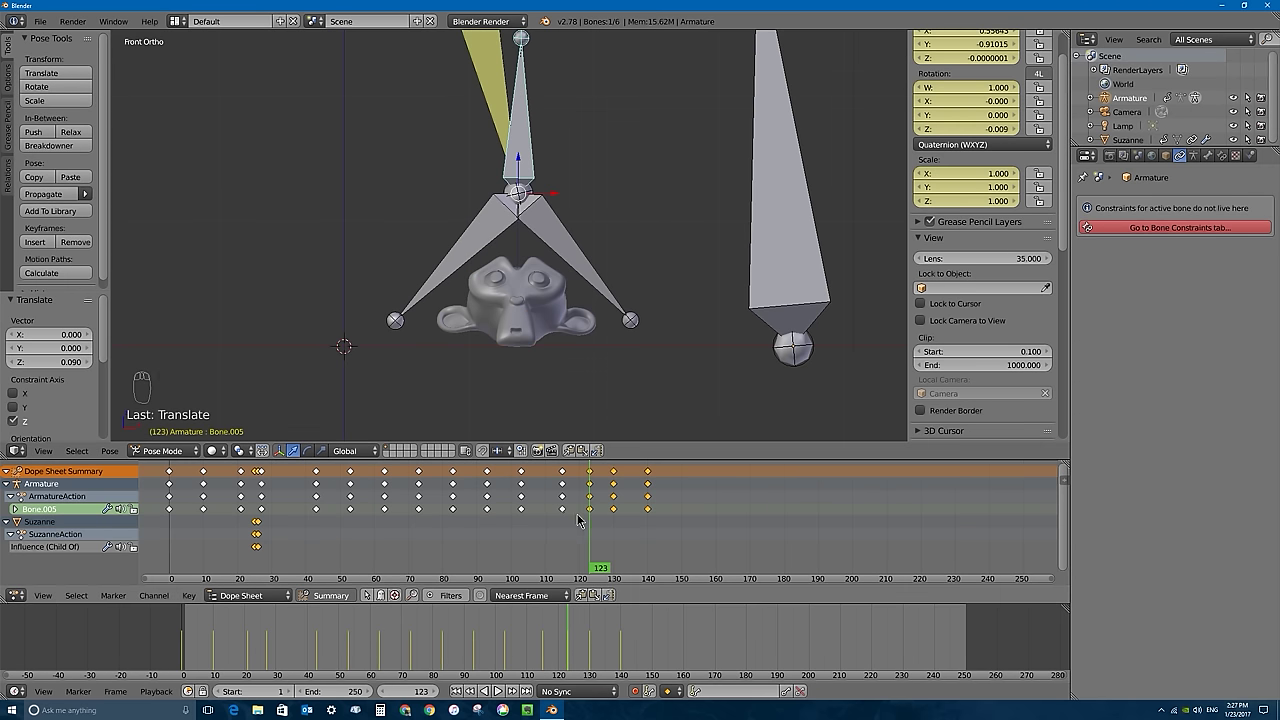
key(alt+a)
key(alt+a)
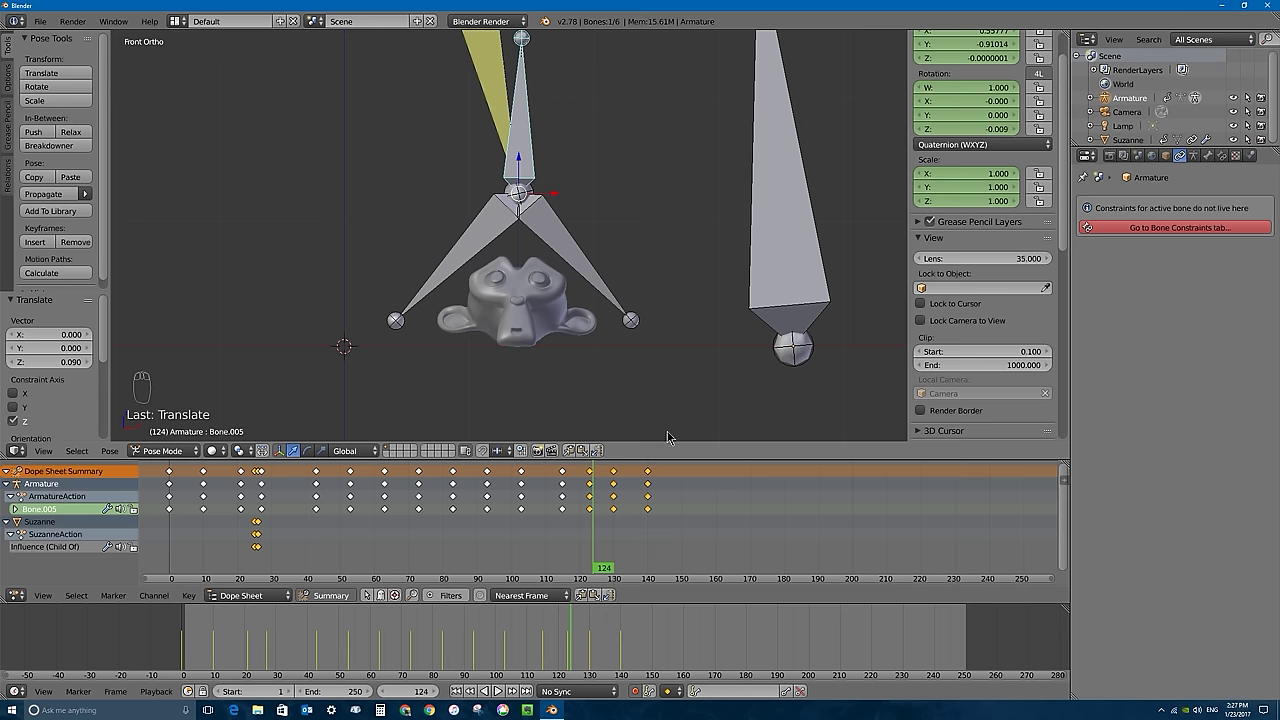
- At frame 123, key the monkey head's Child Of influence at 1
click(590, 508)
key(alt+a)
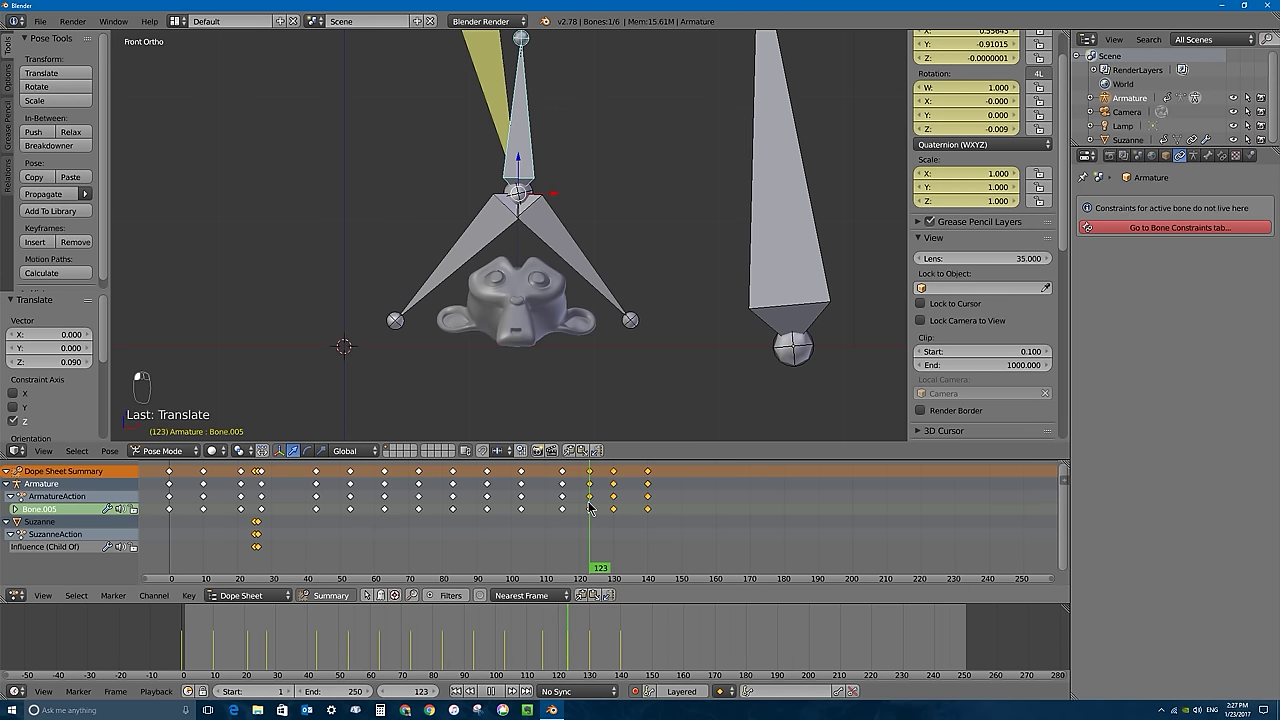
key(alt+a)
right_click(554, 265)
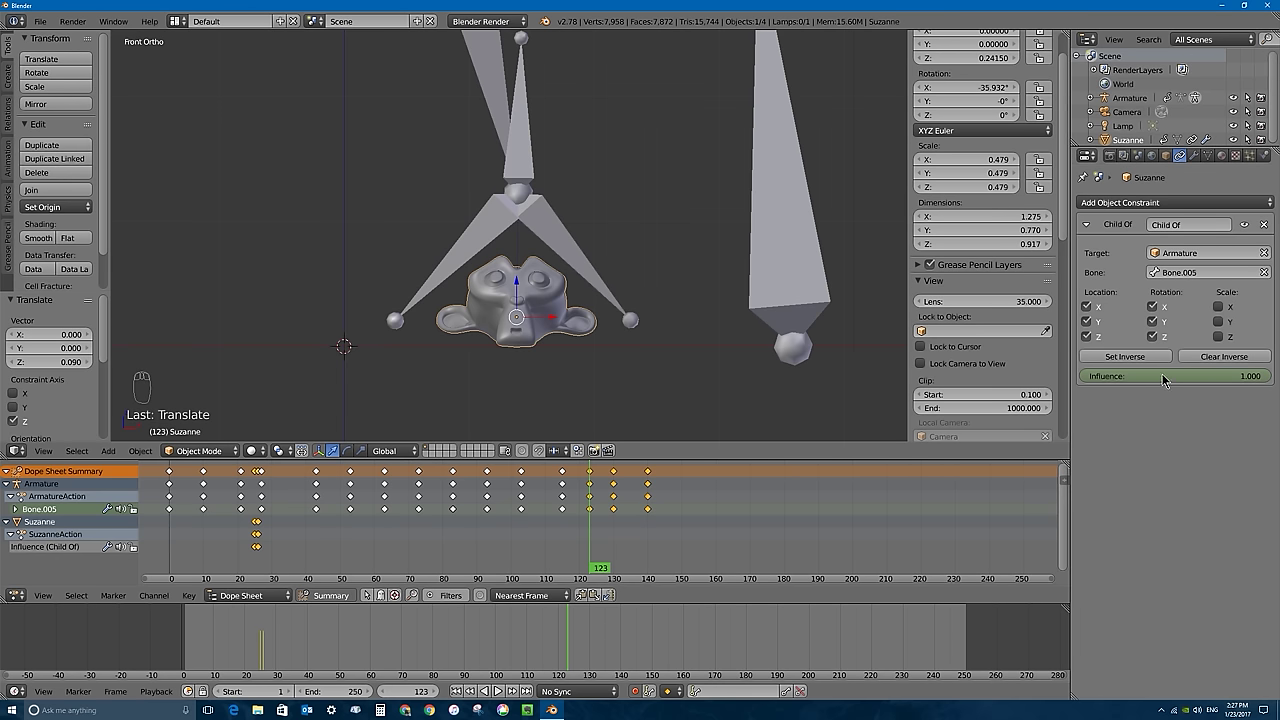
key(i)
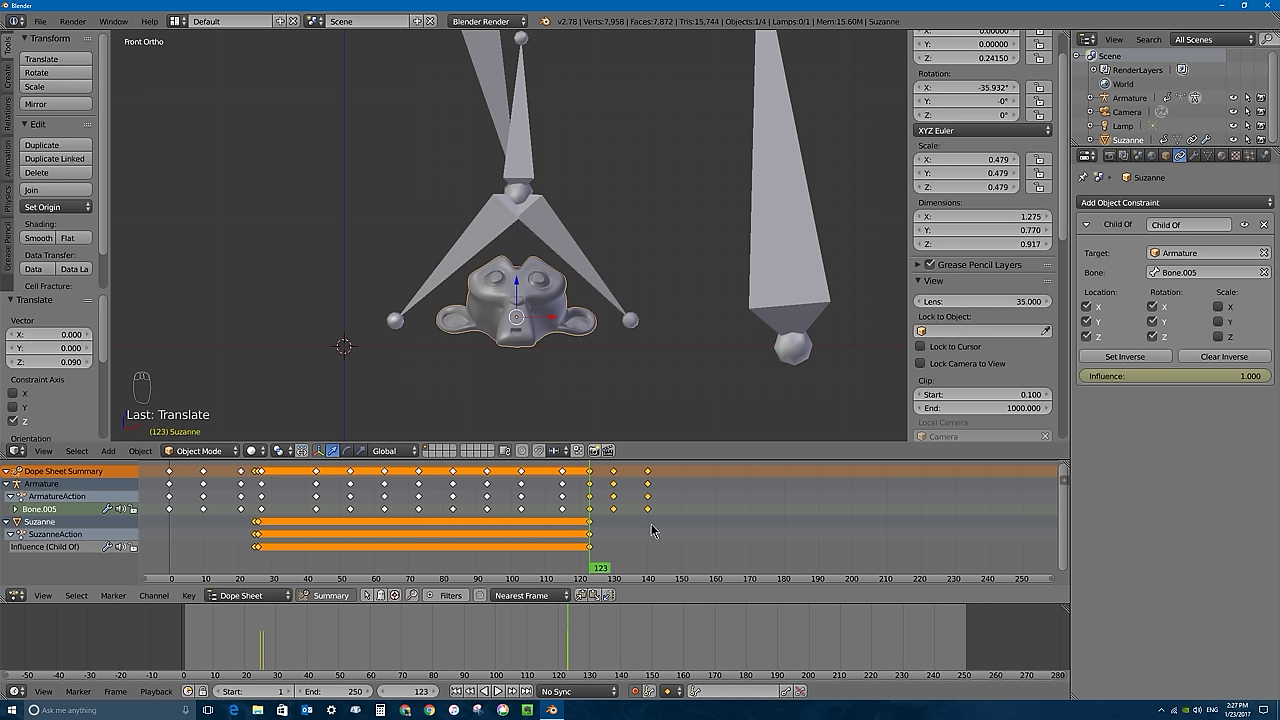
- At frame 124, key the monkey head's Child Of influence at 0
key(Right)
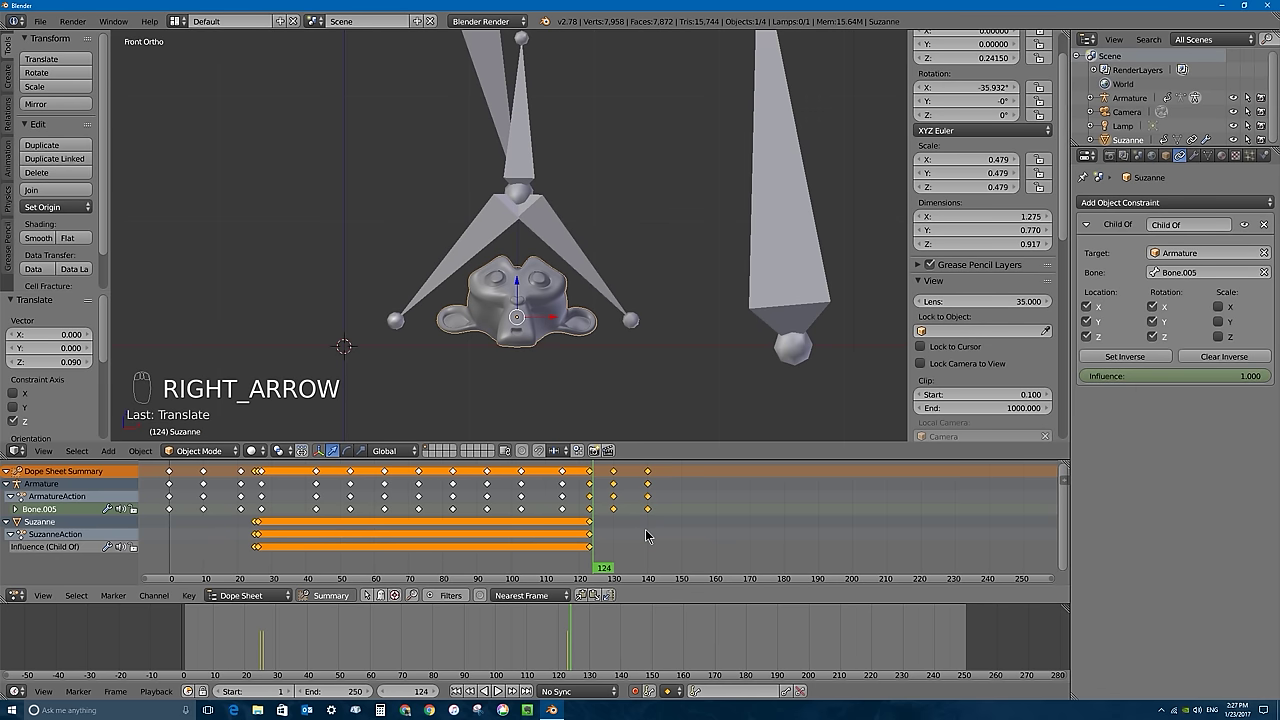
drag(1262, 376, 1096, 375)
key(i)
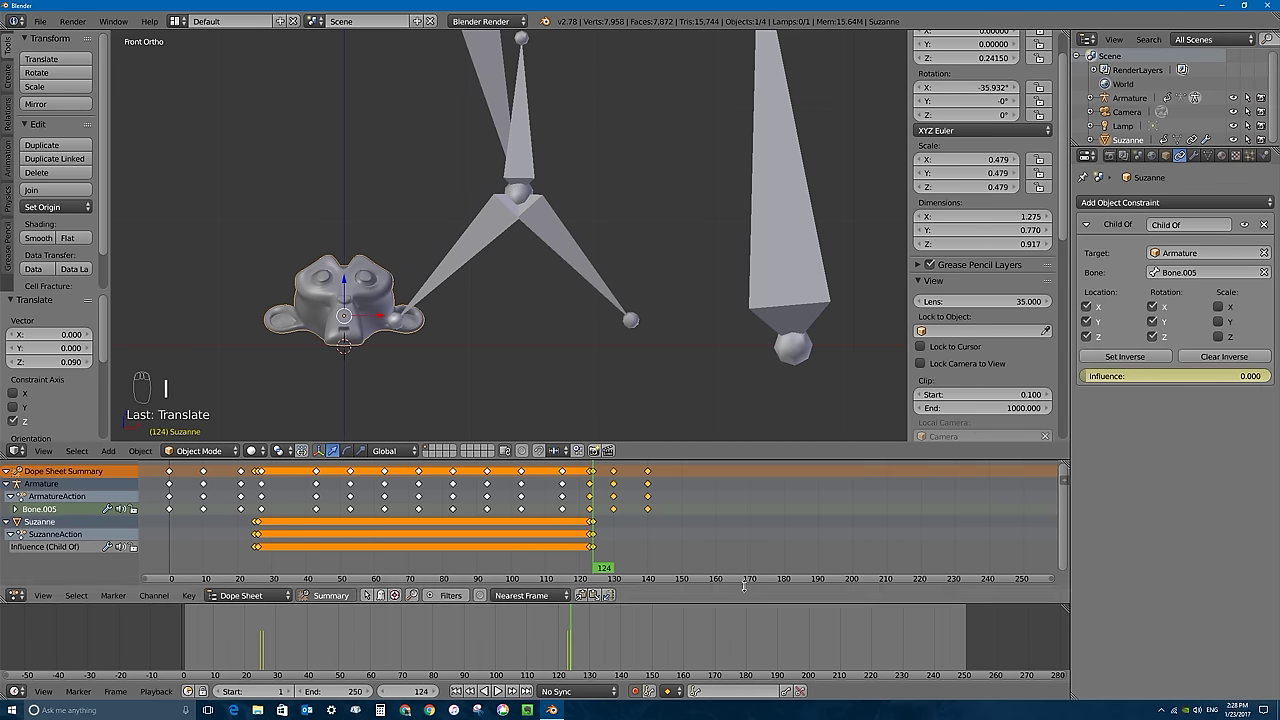
- At frame 123, insert a LocRotScale keyframe for the monkey head
mouse_move(594, 521)
mouse_down()
mouse_move(430, 518)
mouse_move(592, 521)
mouse_up()
mouse_move(597, 500)
mouse_down()
mouse_move(257, 509)
mouse_move(592, 500)
mouse_up()
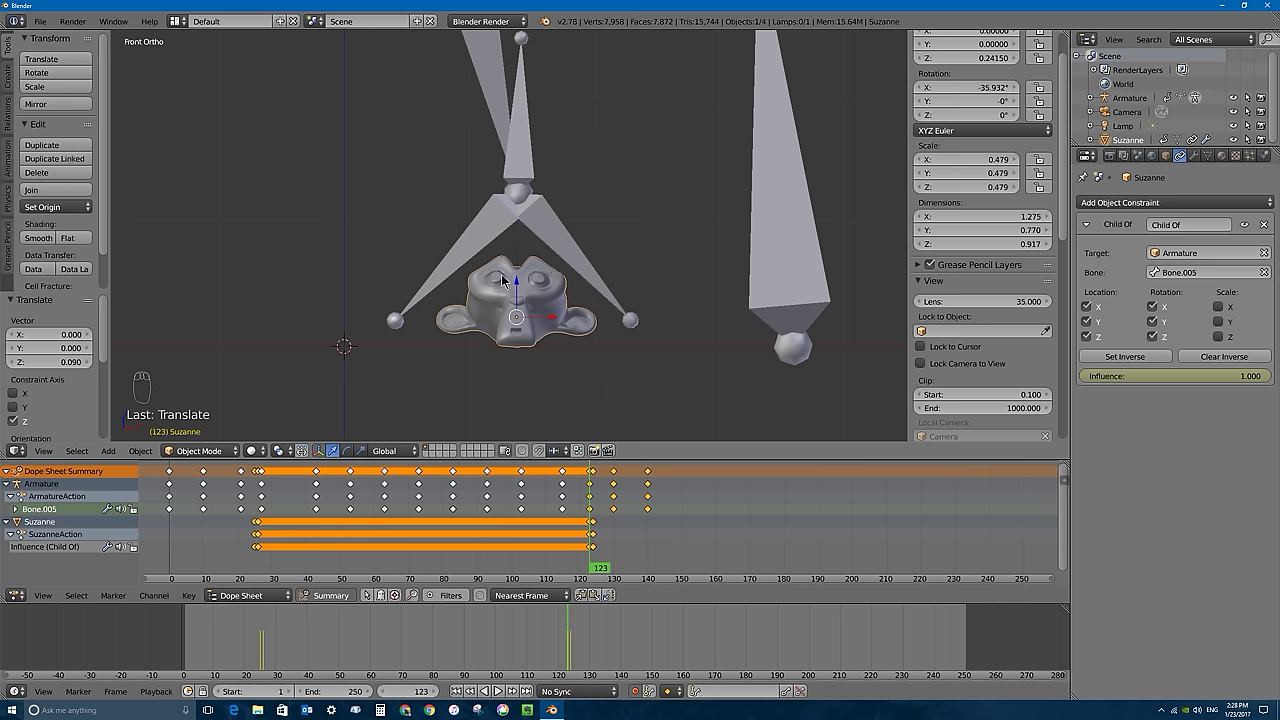
key(i)
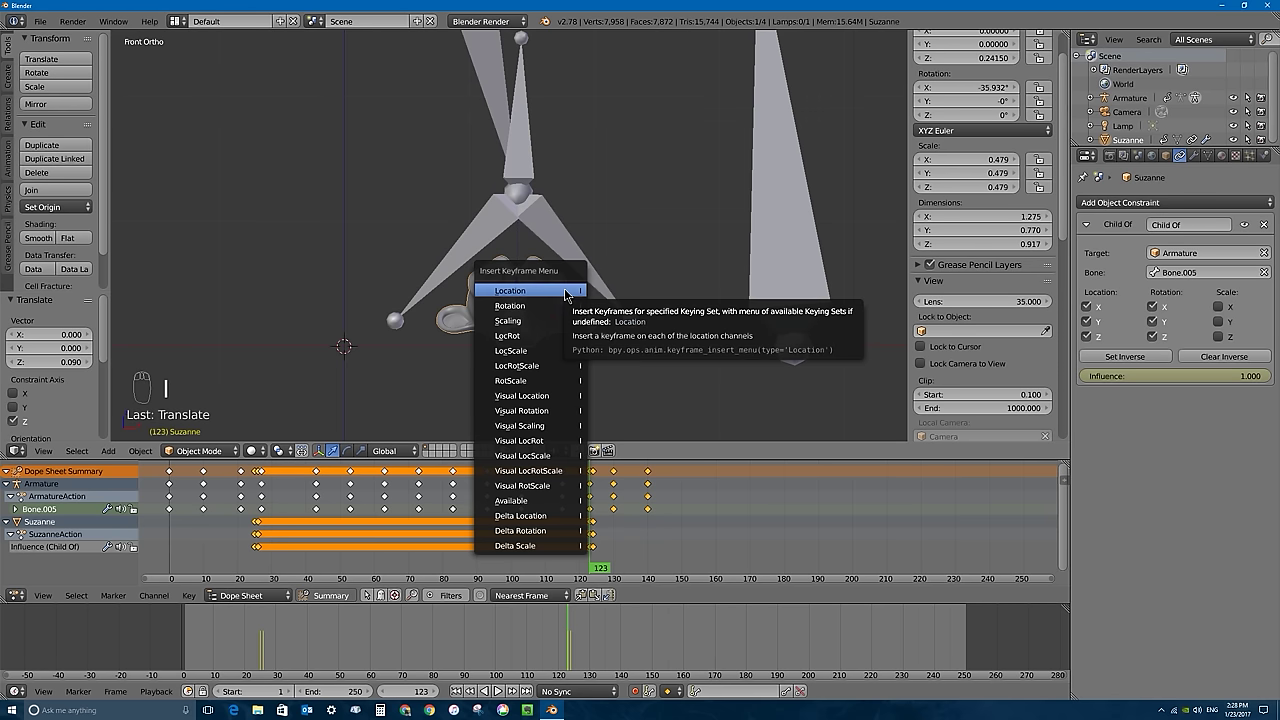
click(531, 366)
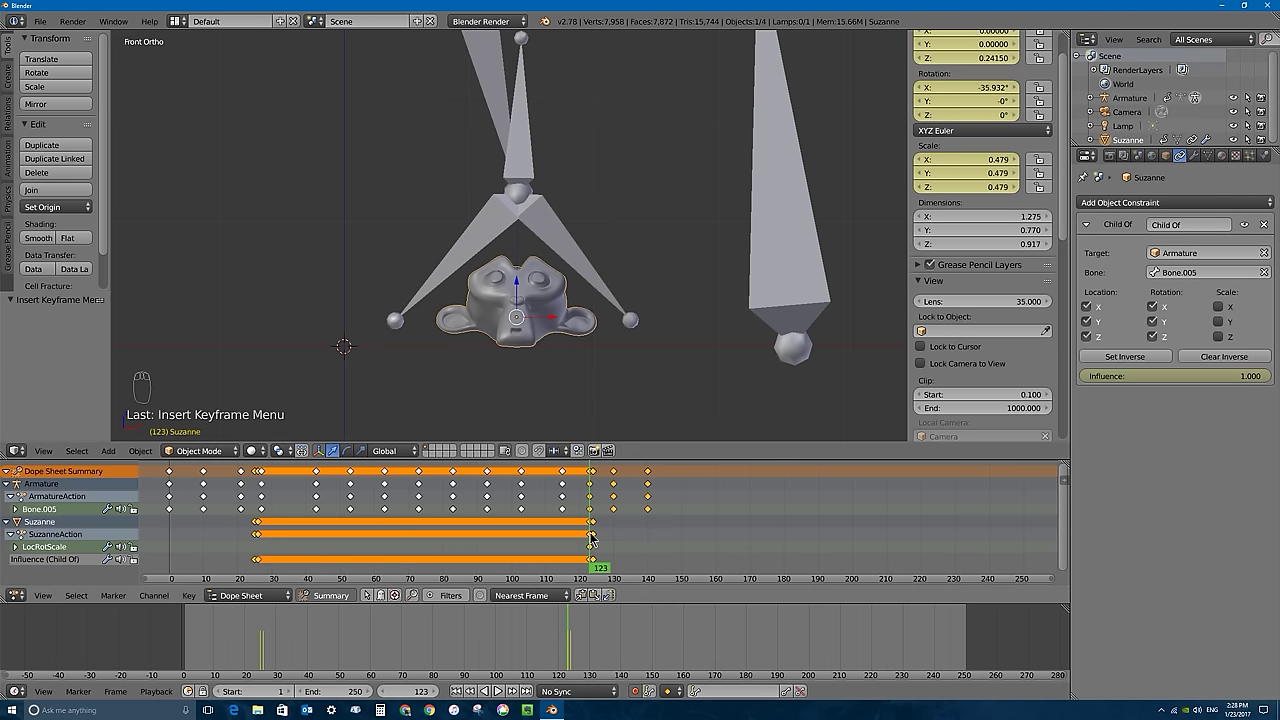
- Snap the 3D cursor to the monkey head at frame 123, and advance the animation to frame 124
key(alt+a)
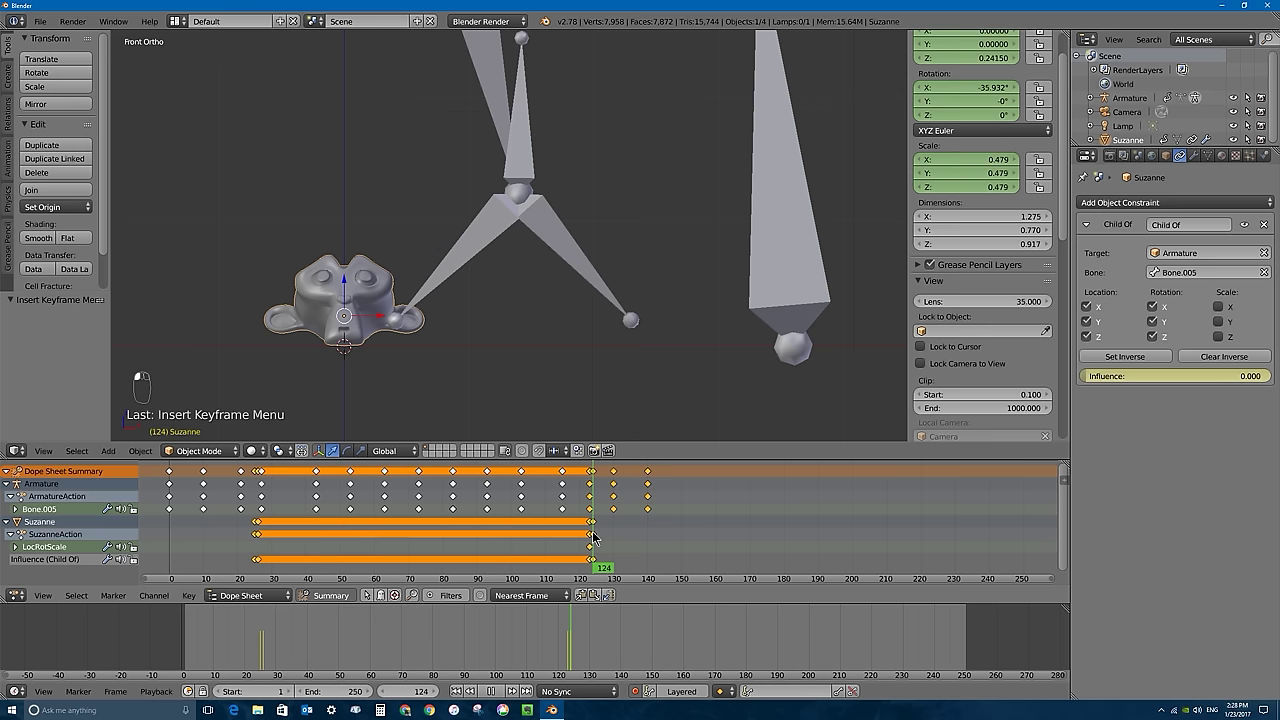
key(alt+a)
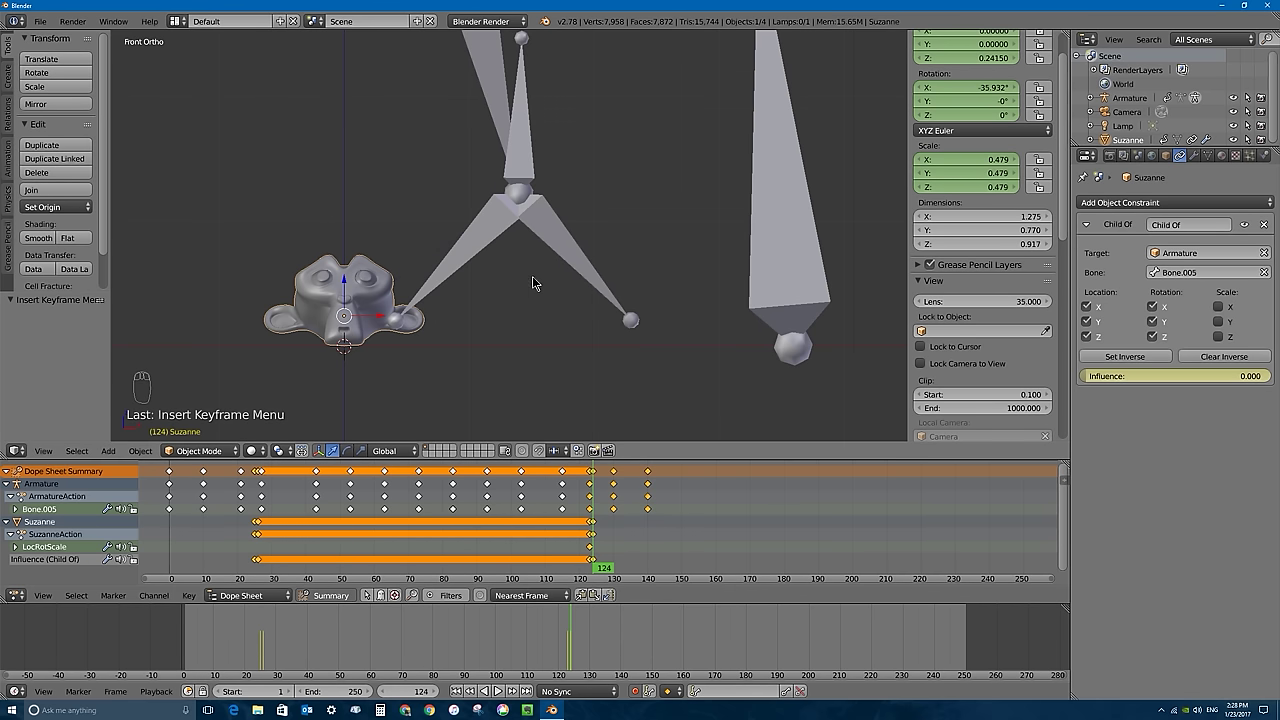
click(590, 502)
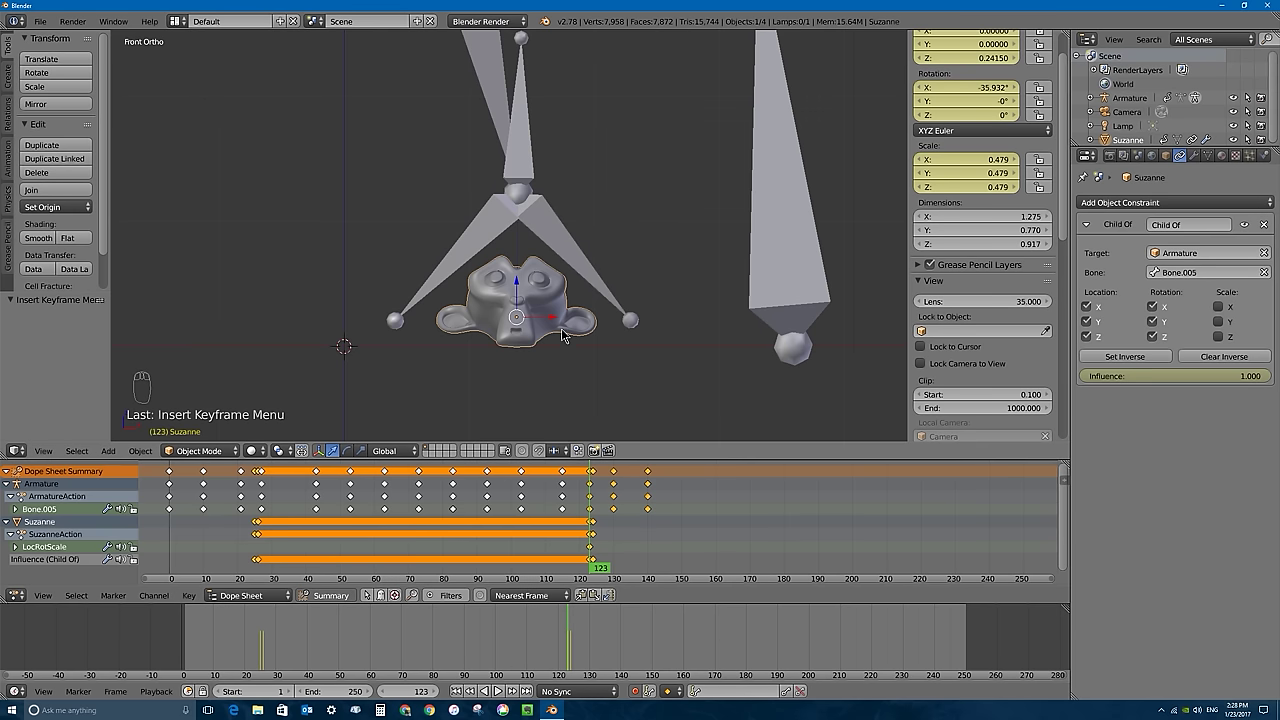
click(563, 380)
click(656, 233)
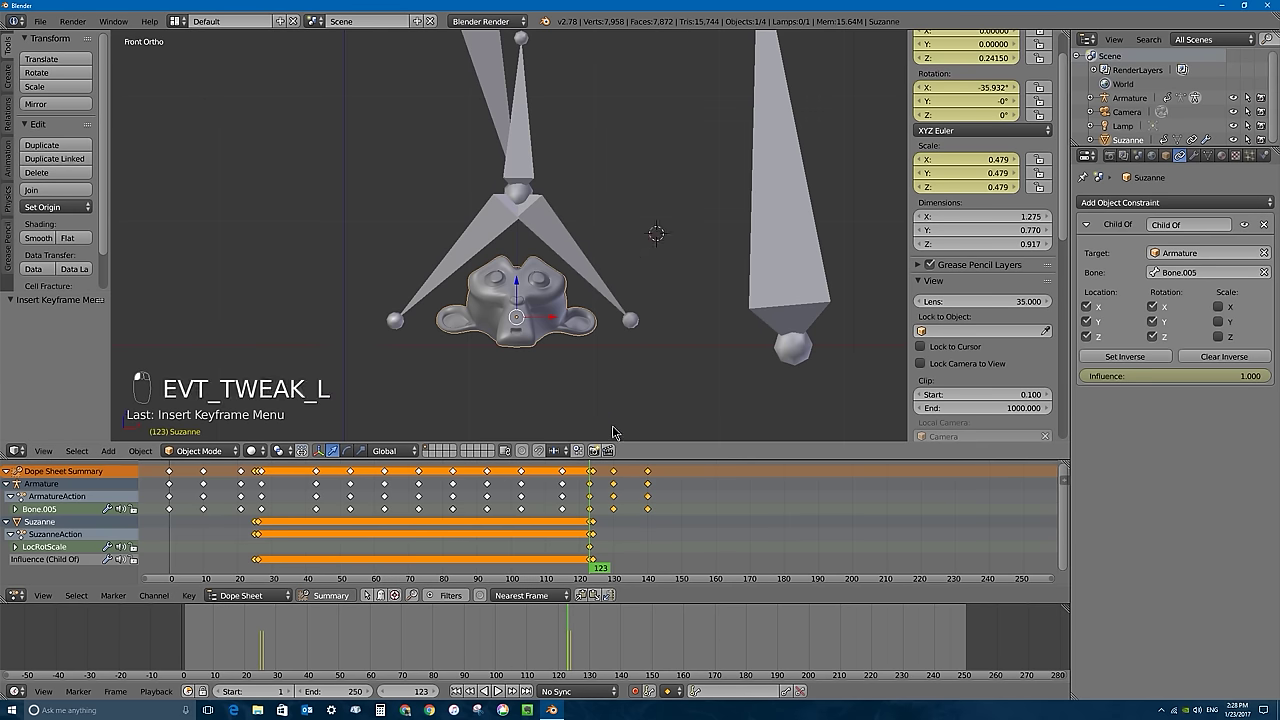
click(662, 214)
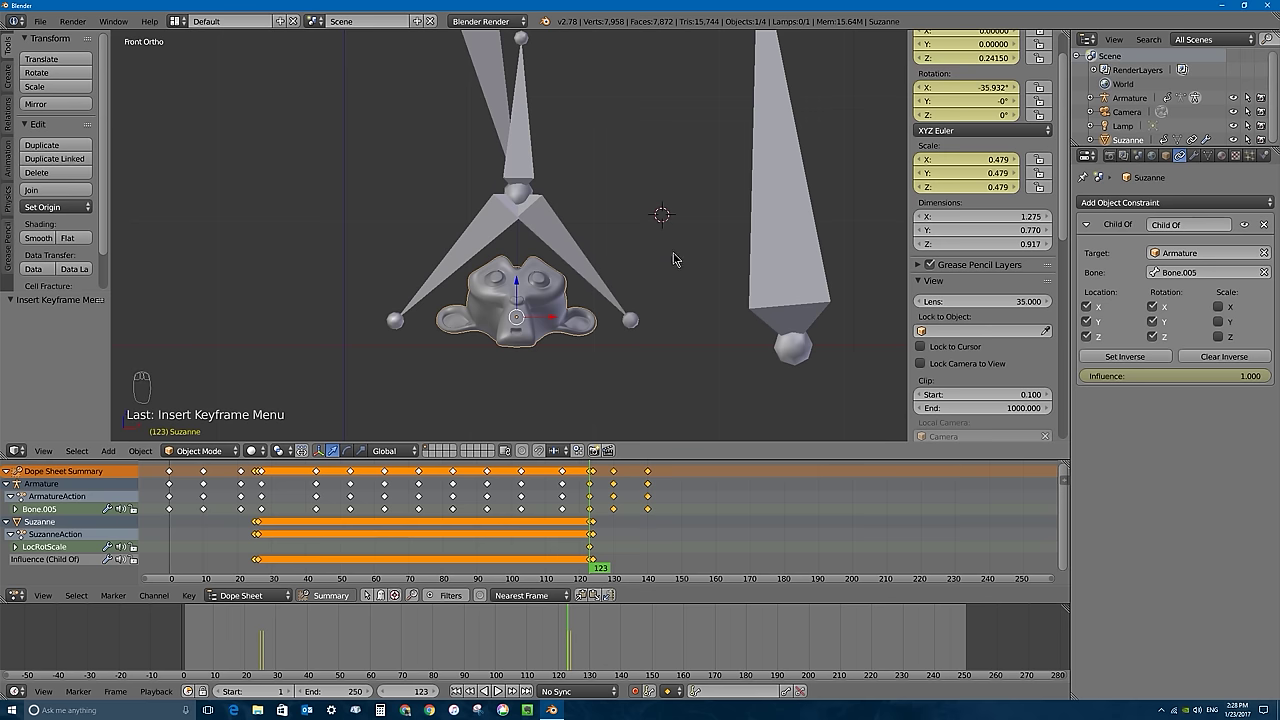
key(shift+s)
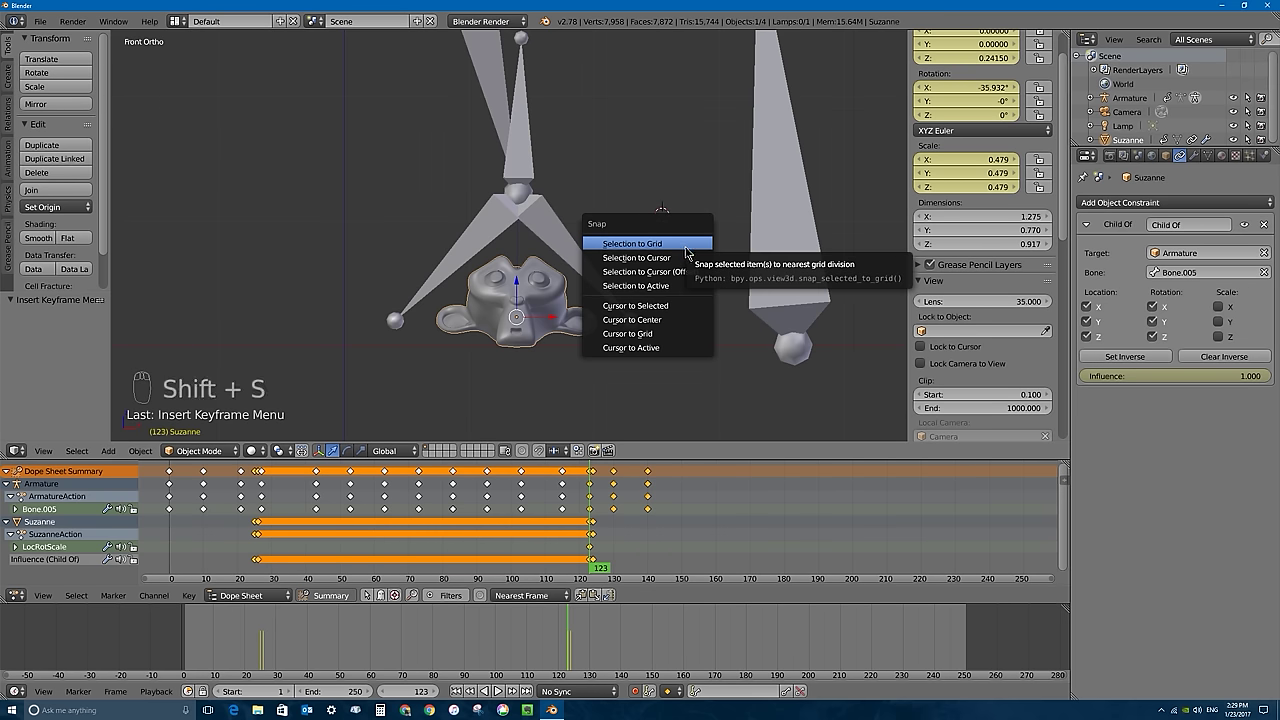
click(664, 306)
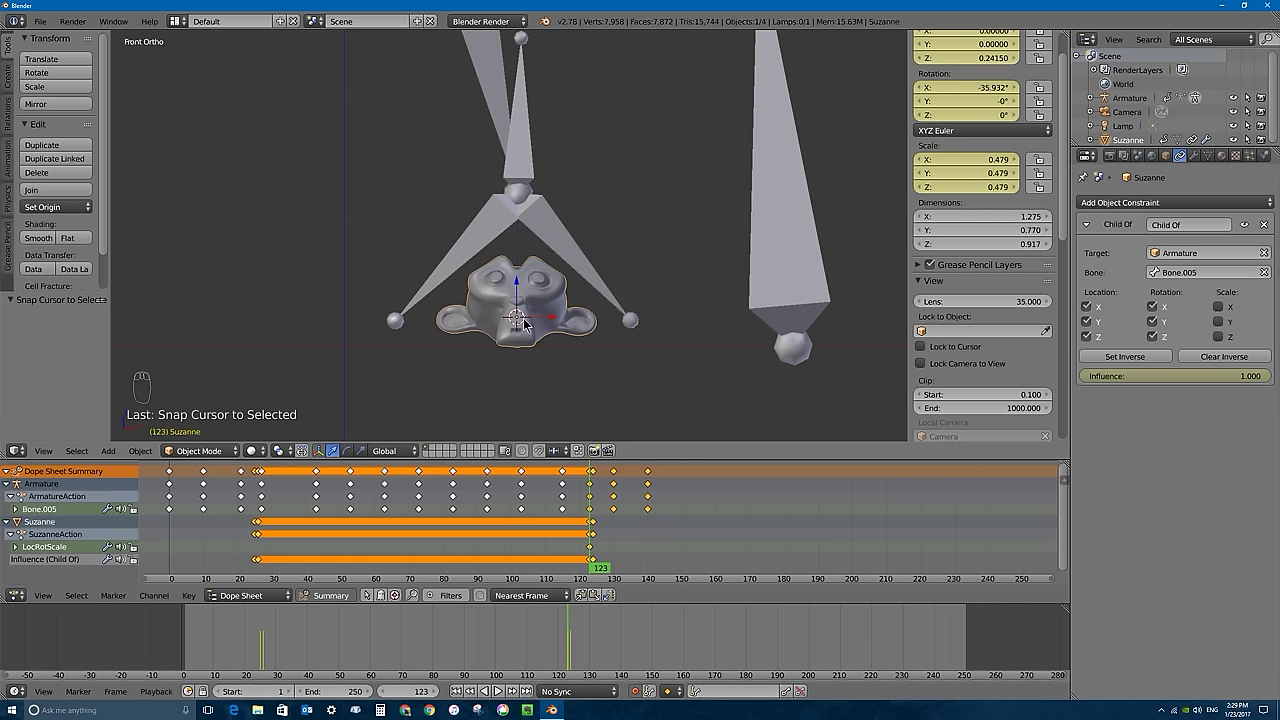
key(alt+a)
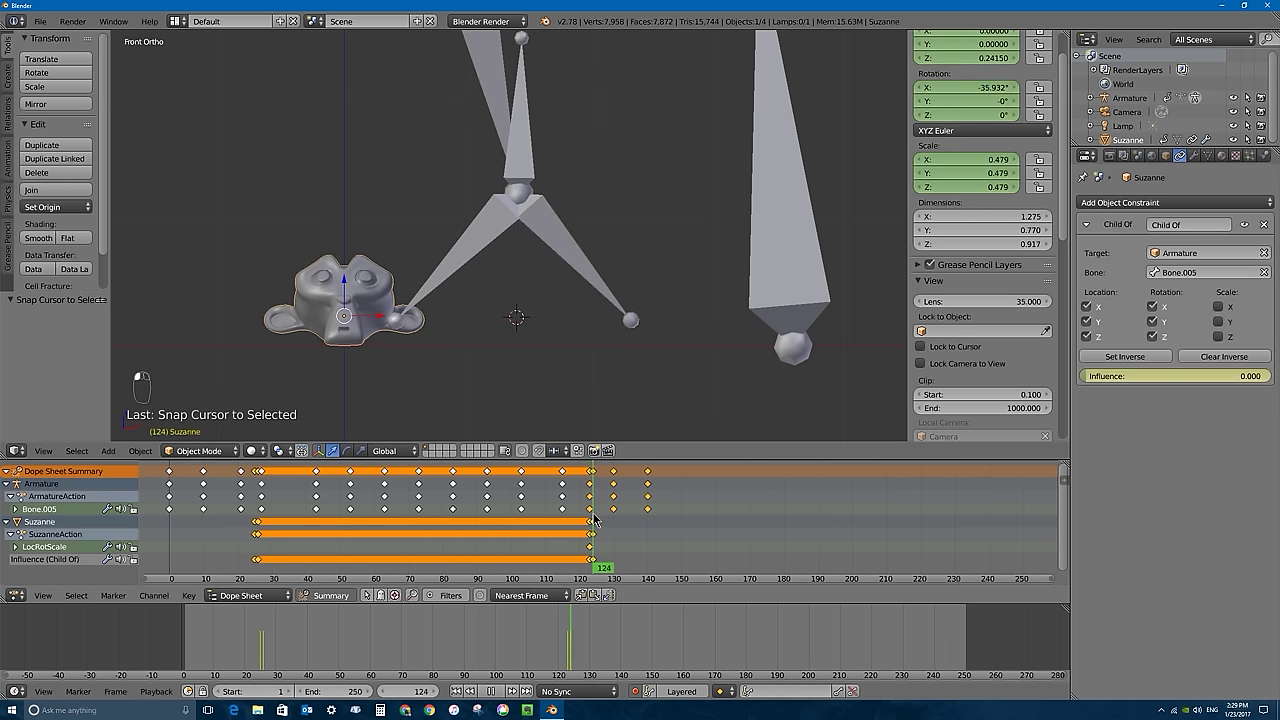
key(alt+a)
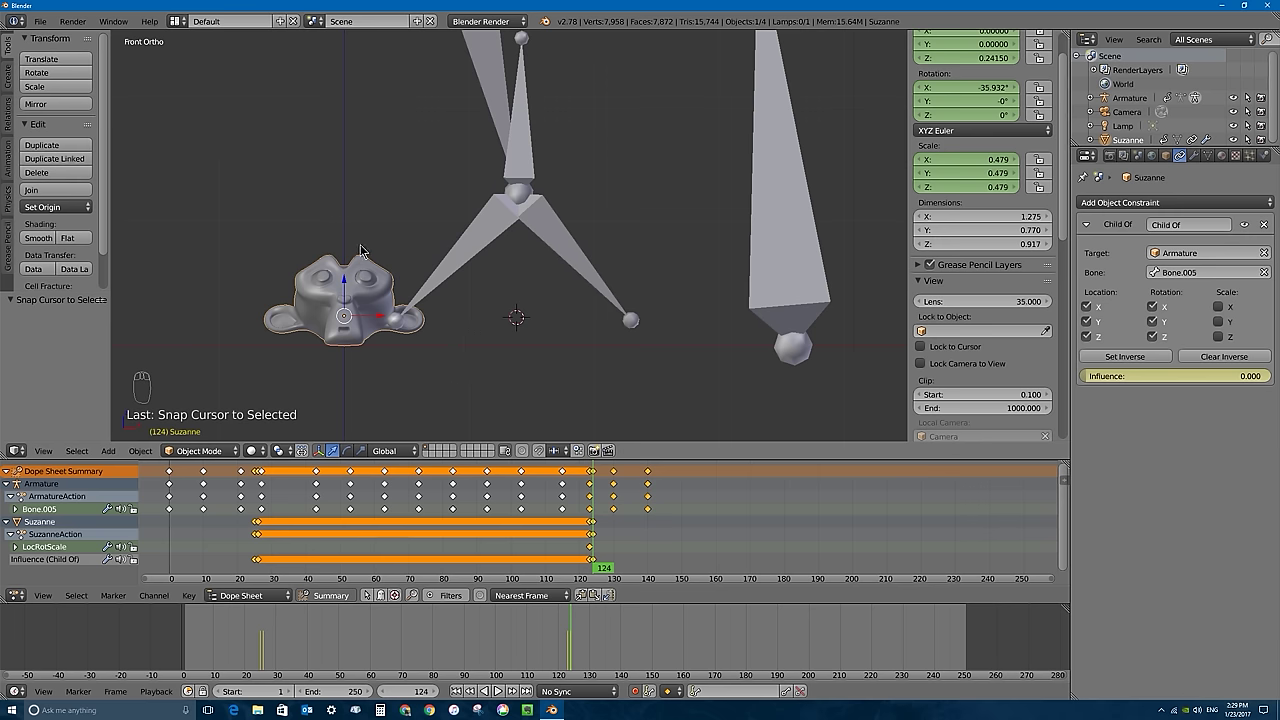
- At frame 124, snap the monkey head to the 3D cursor and insert a LocRotScale keyframe for it
key(shift+s)
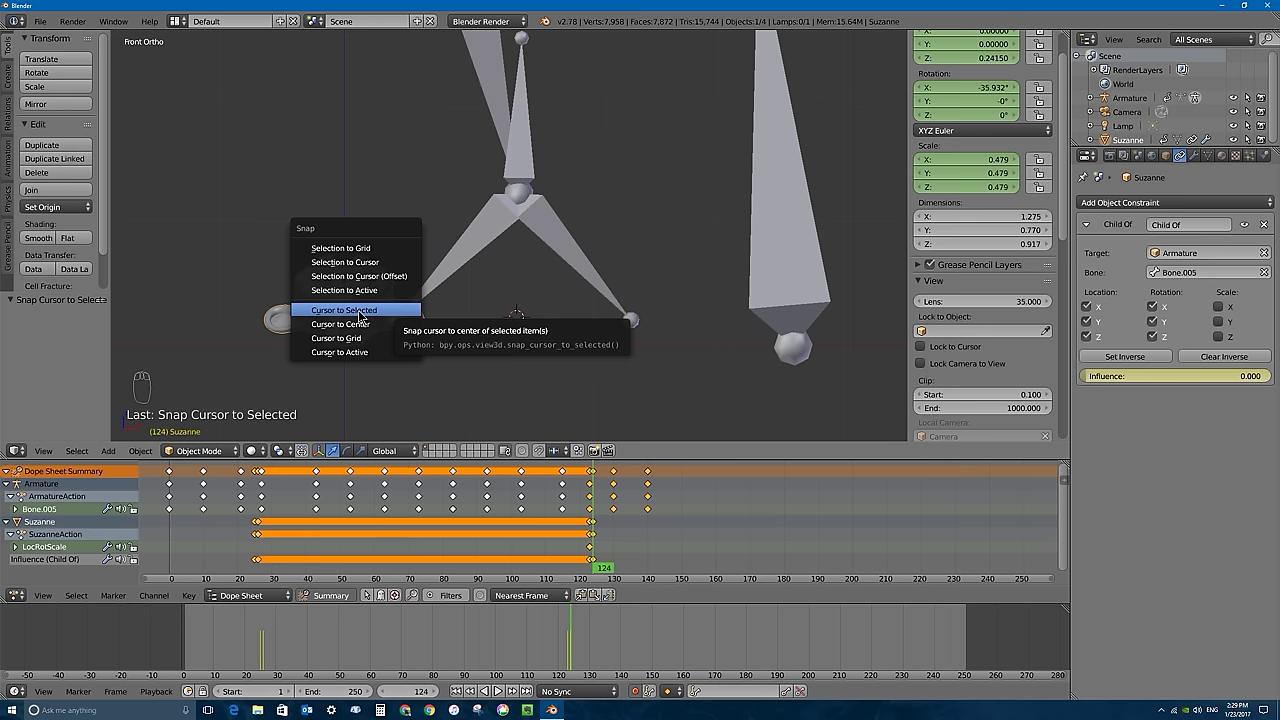
click(385, 264)
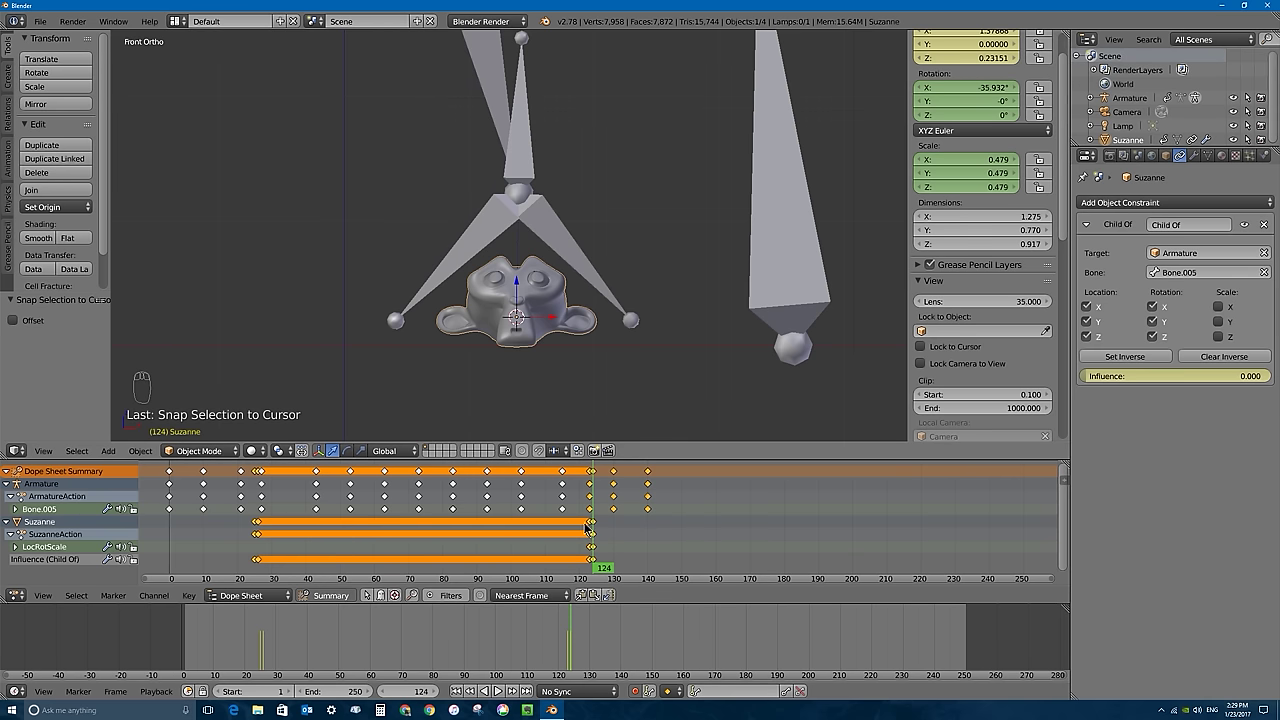
key(i)
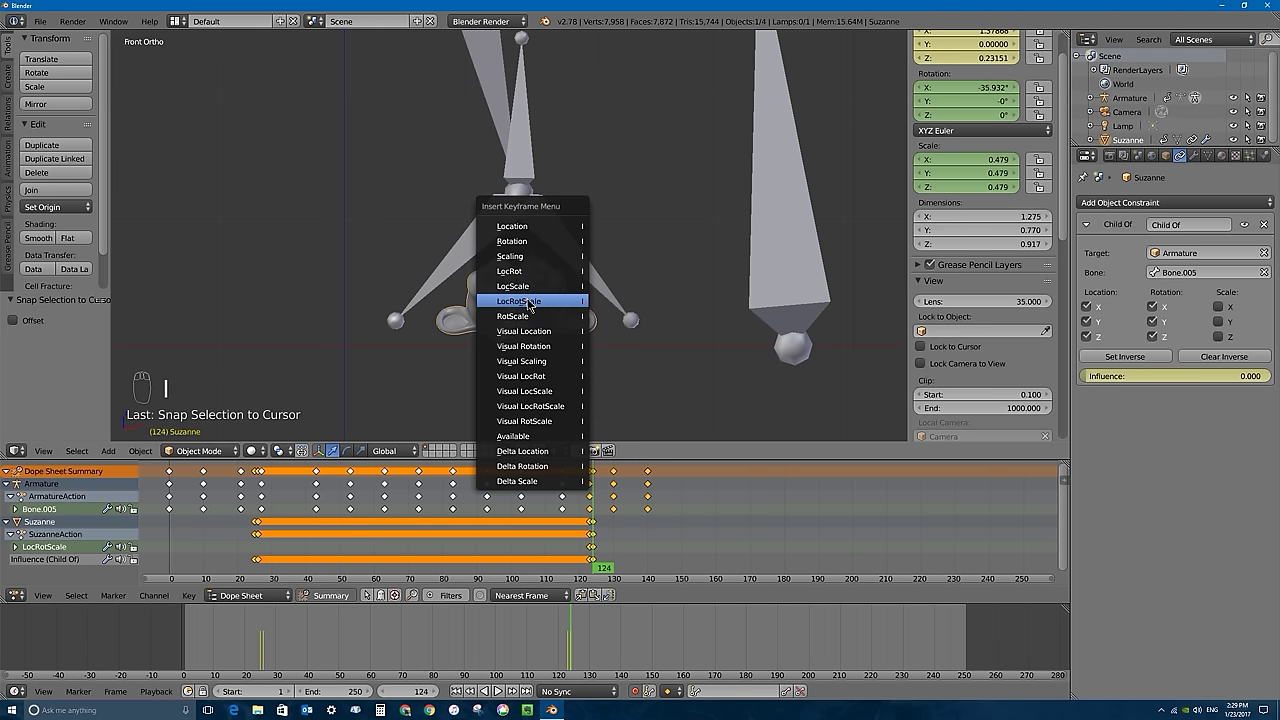
click(528, 304)
- Scrub through the animation to review how the monkey head is grabbed, carried and released
click(277, 489)
key(alt+a)
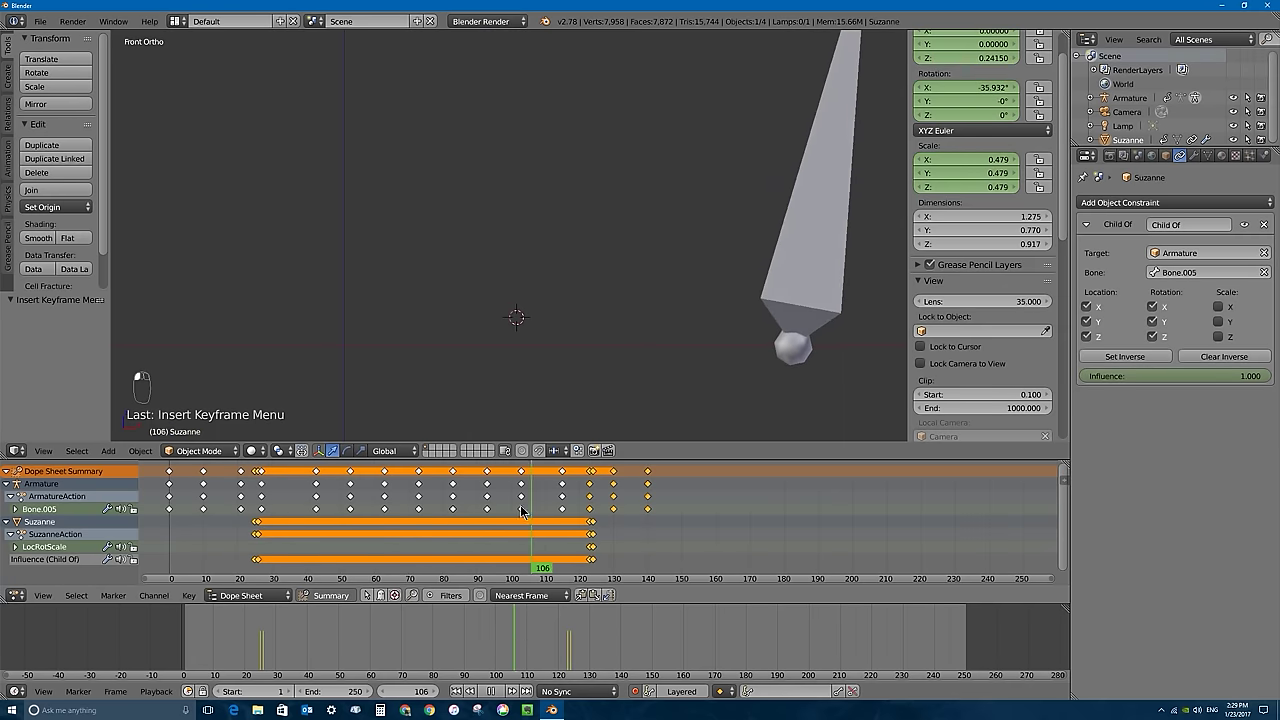
key(Escape)
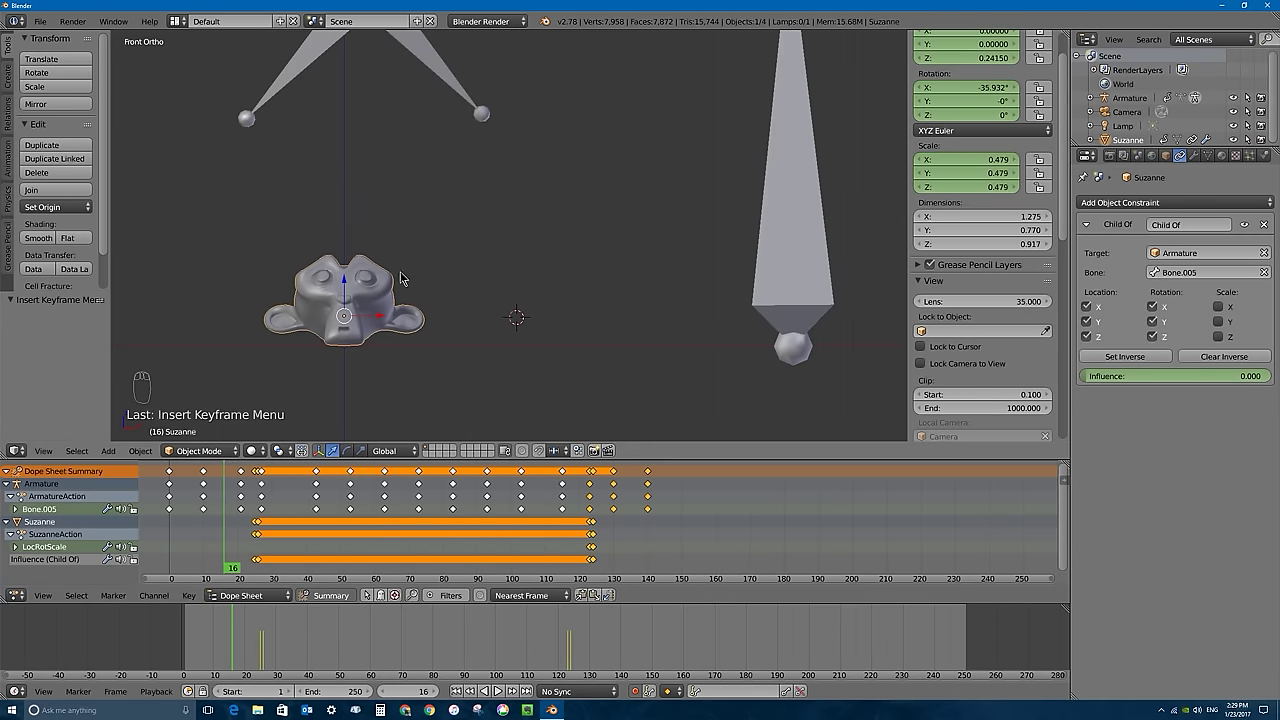
key(alt+a)
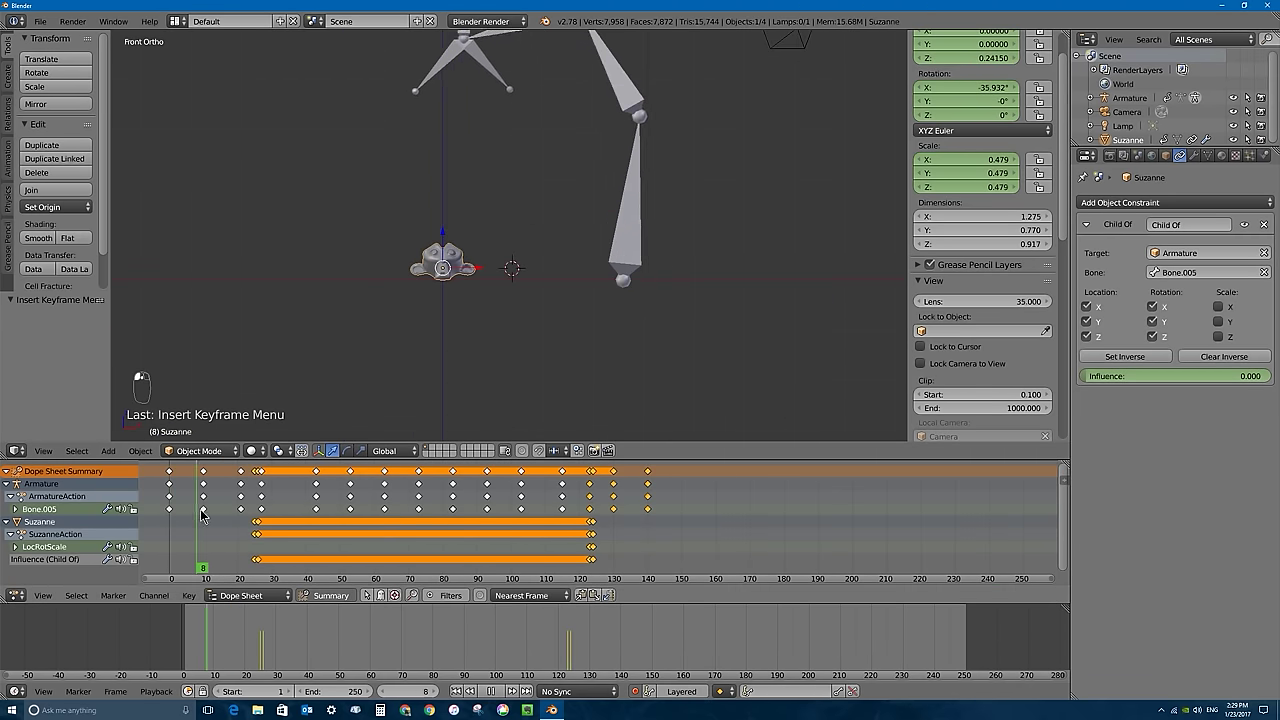
drag(290, 516, 613, 530)
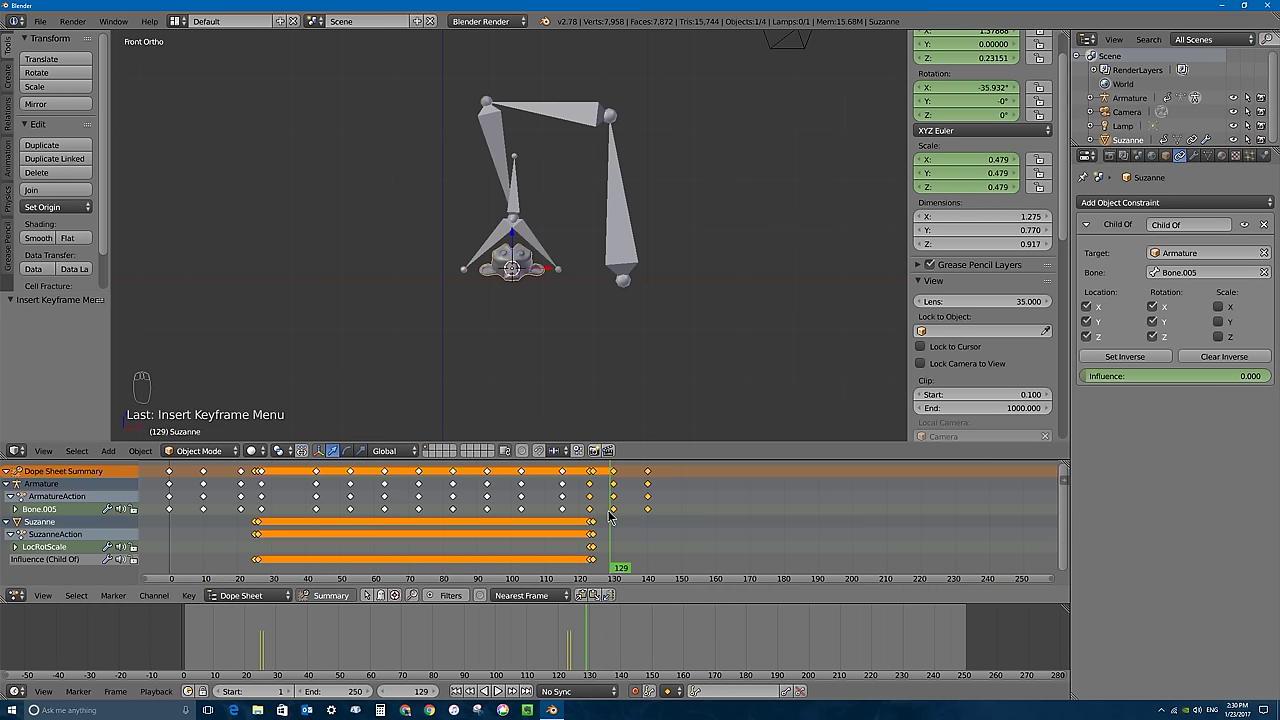
mouse_move(611, 515)
mouse_down()
mouse_move(508, 512)
mouse_move(593, 512)
mouse_up()
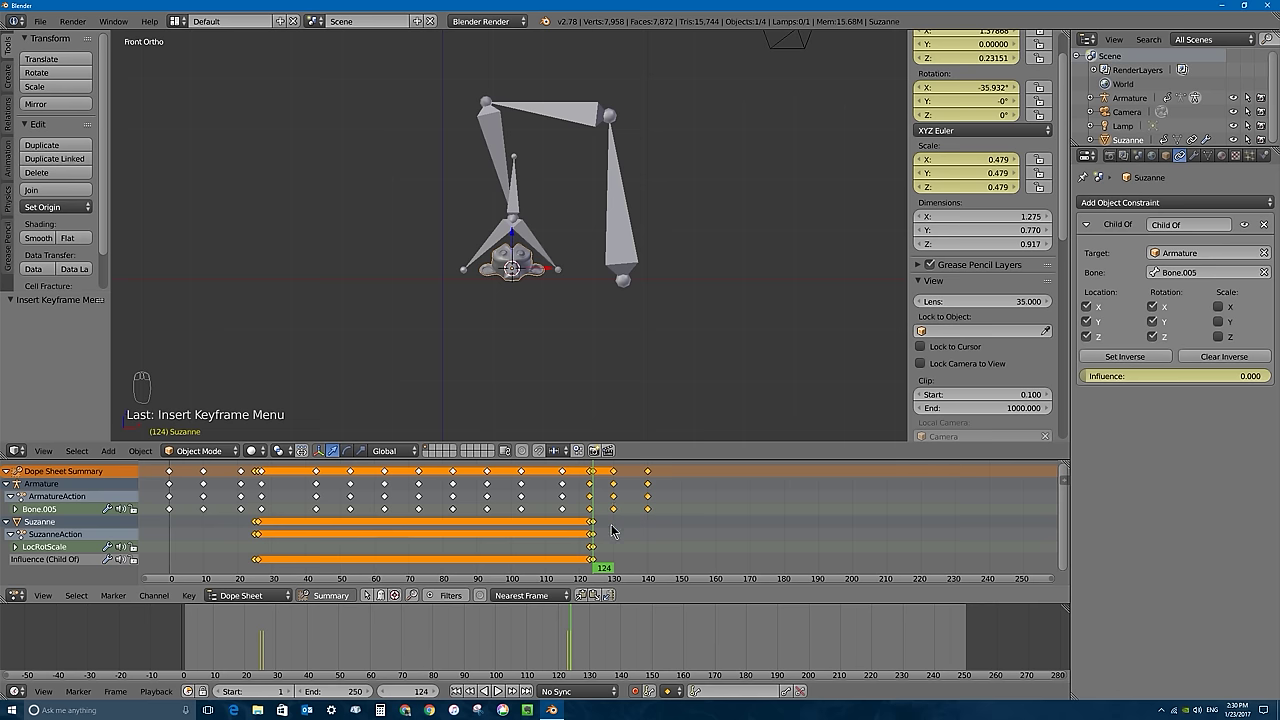
drag(602, 527, 262, 485)
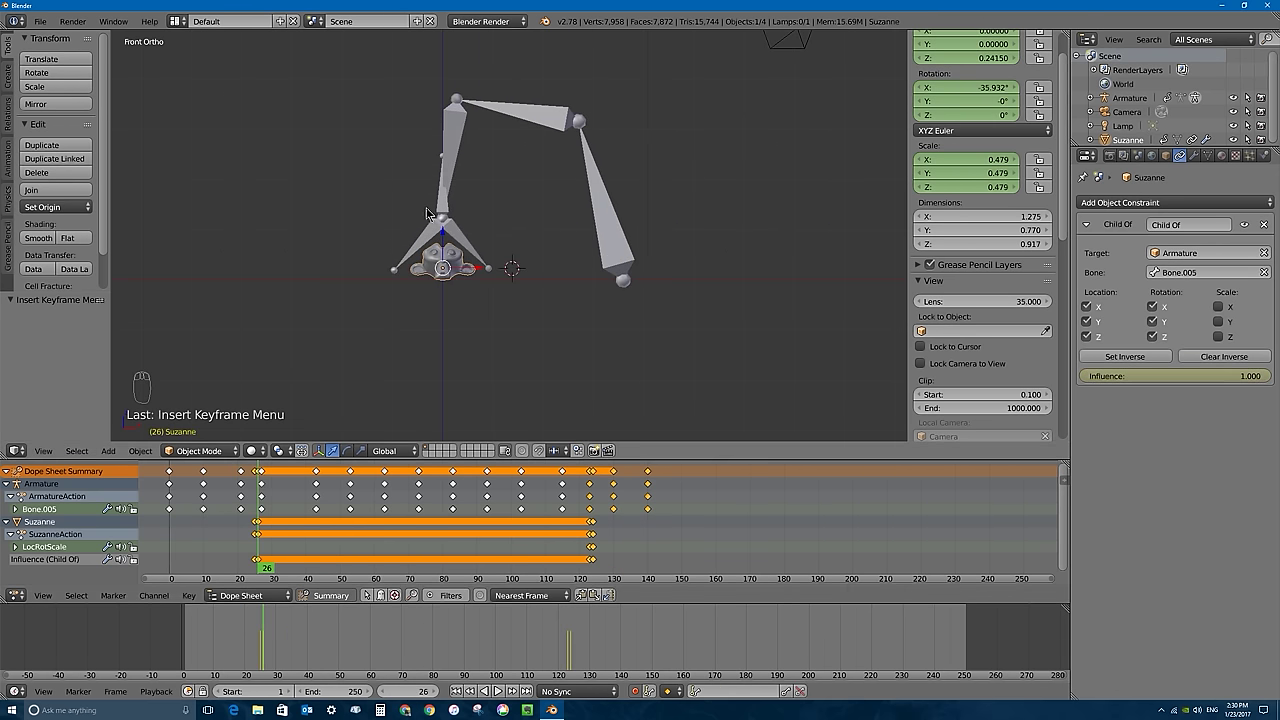
- Put the armature in Pose Mode and, at frame 16, rotate both claw finger bones wide open, Bone.003 by about 68°
right_click(436, 236)
key(ctrl+Tab)
key(shift+Left)
key(alt+a)
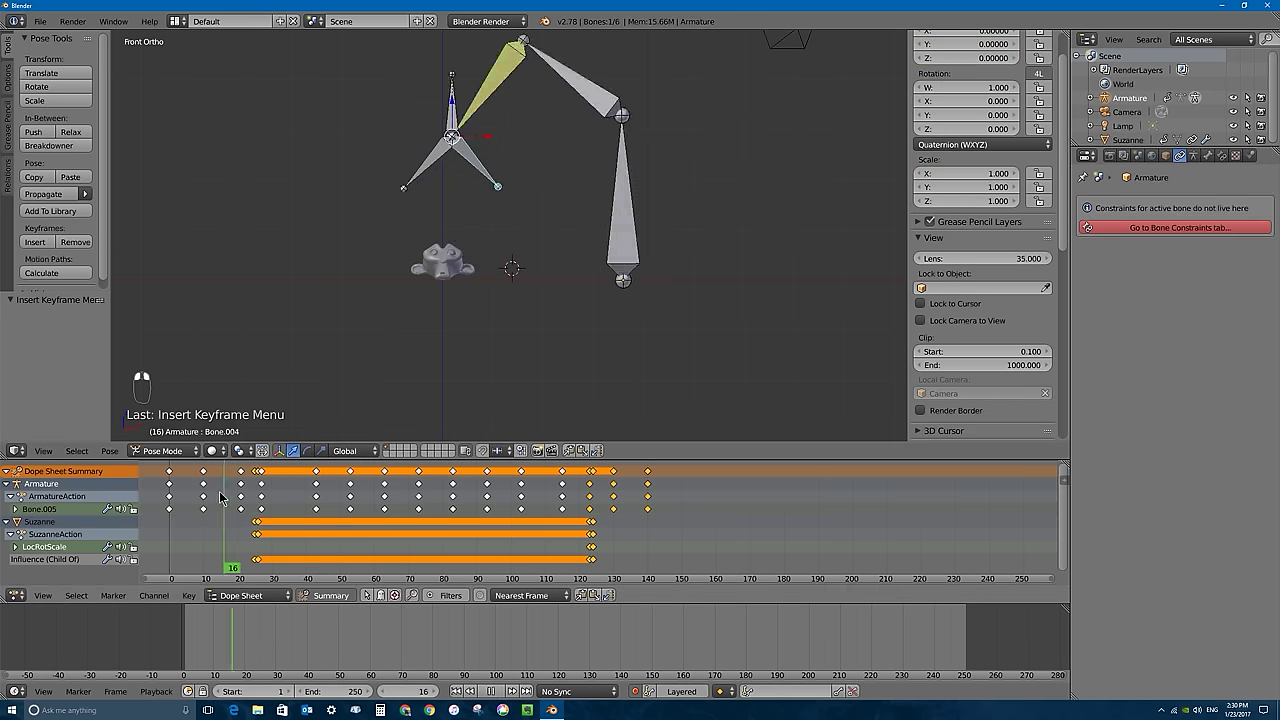
key(alt+a)
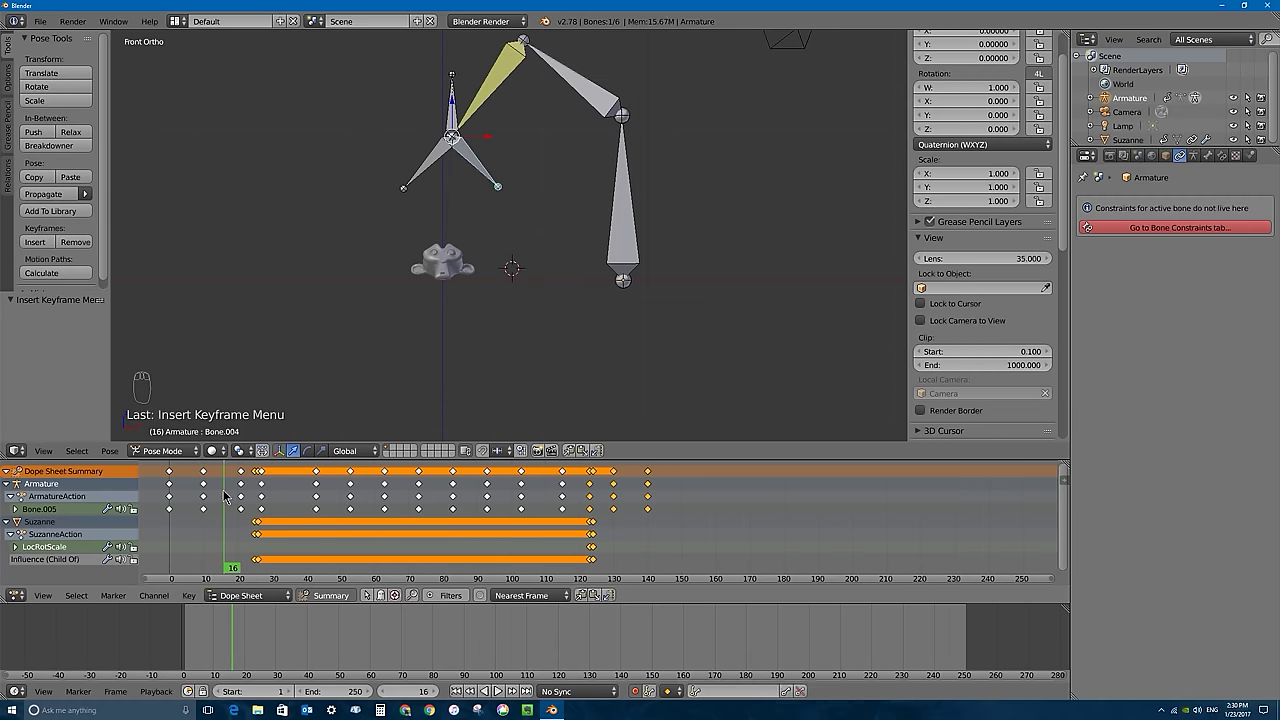
key(r)
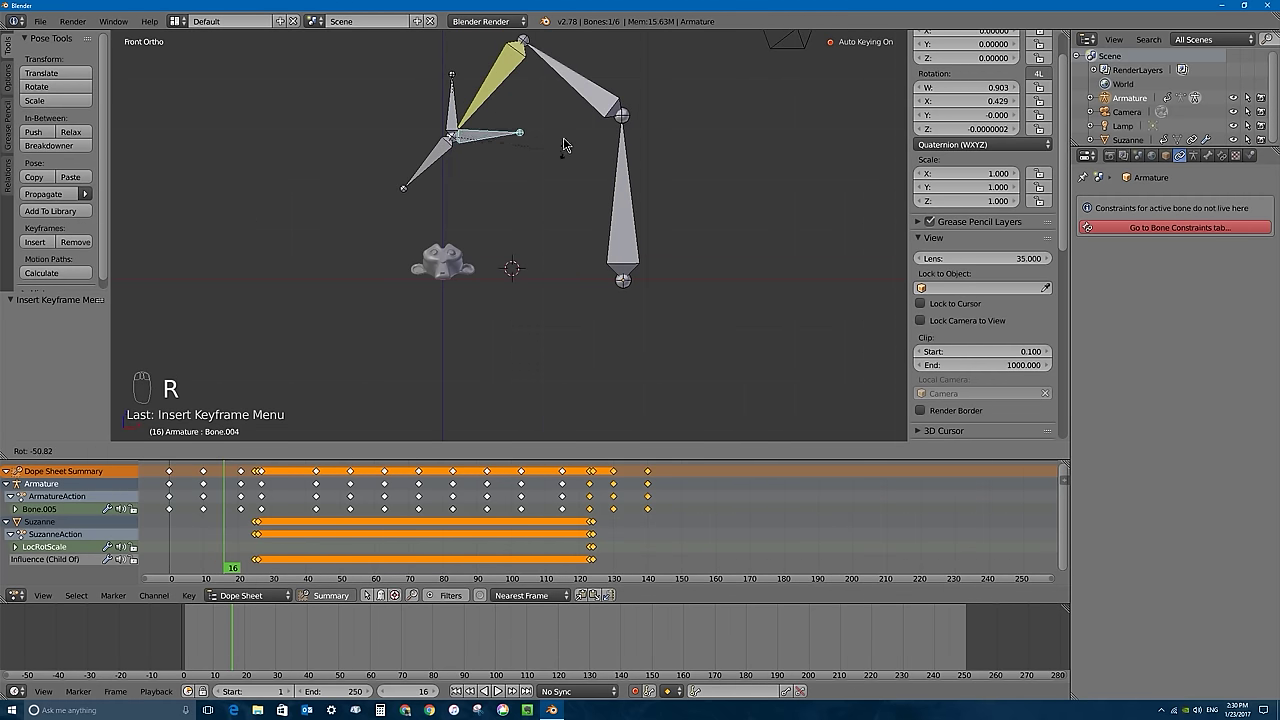
click(567, 137)
key(r)
click(432, 58)
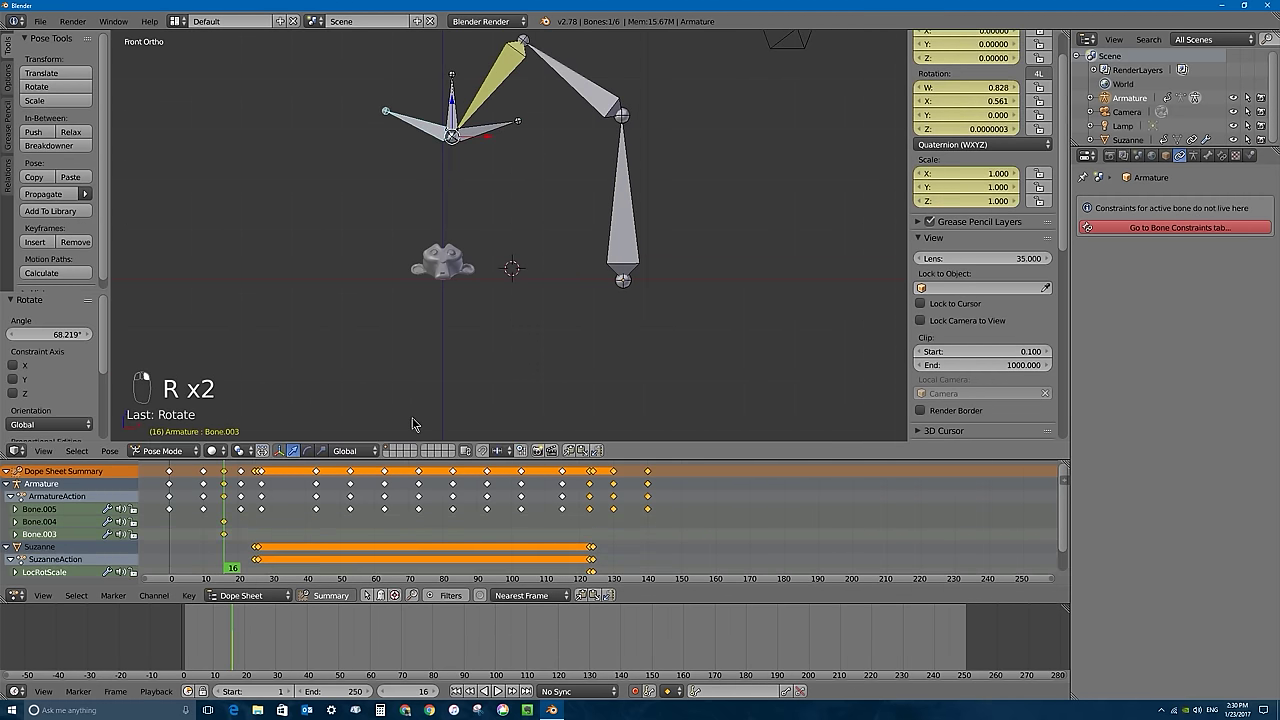
- At frame 25, rotate Bone.003 and Bone.004 to nearly horizontal above the monkey head, Bone.004 by about 17°
drag(240, 515, 257, 519)
key(r)
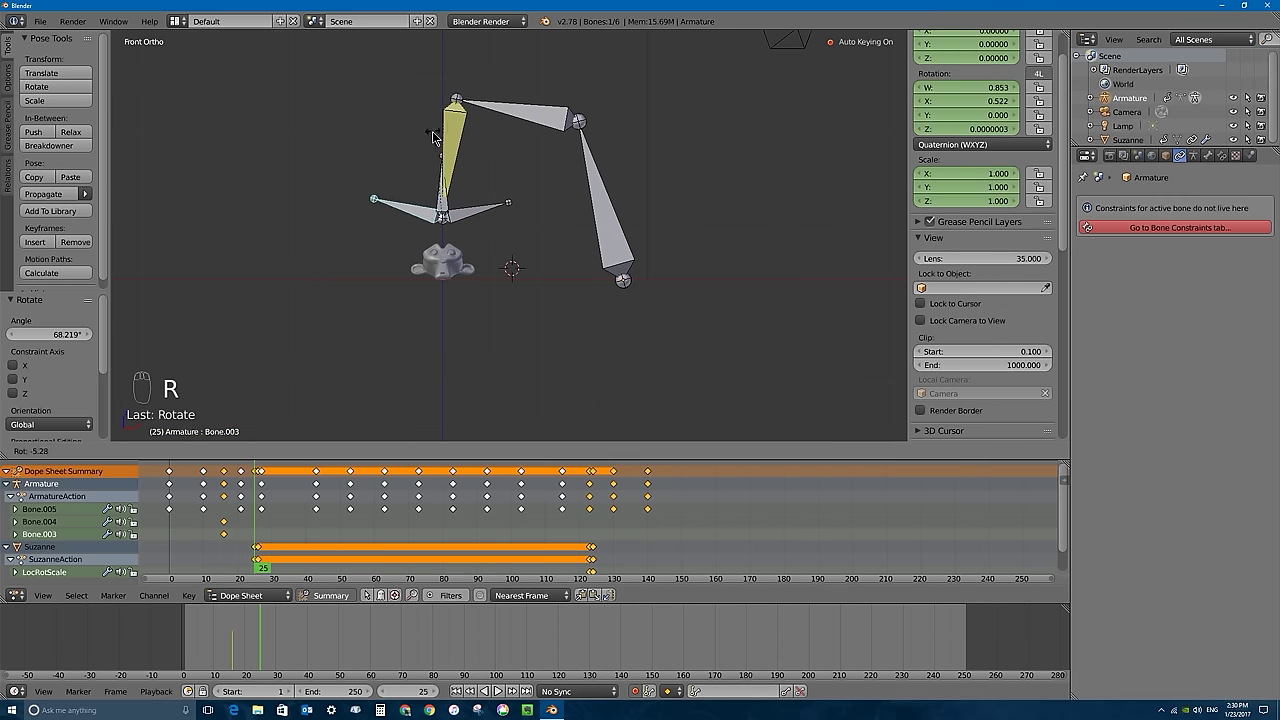
click(430, 160)
right_click(482, 215)
key(r)
click(504, 196)
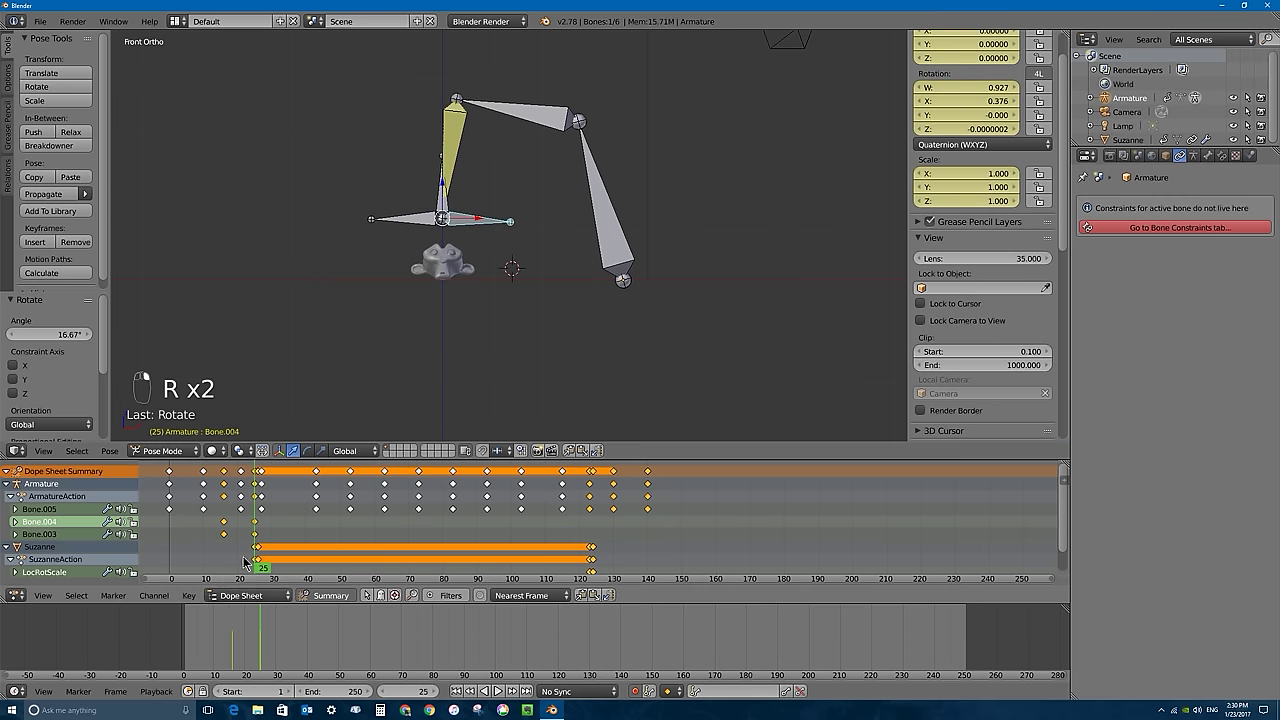
- At frame 26, close the claw around the monkey head by rotating Bone.004 about 55° and Bone.003 about -55°
click(259, 530)
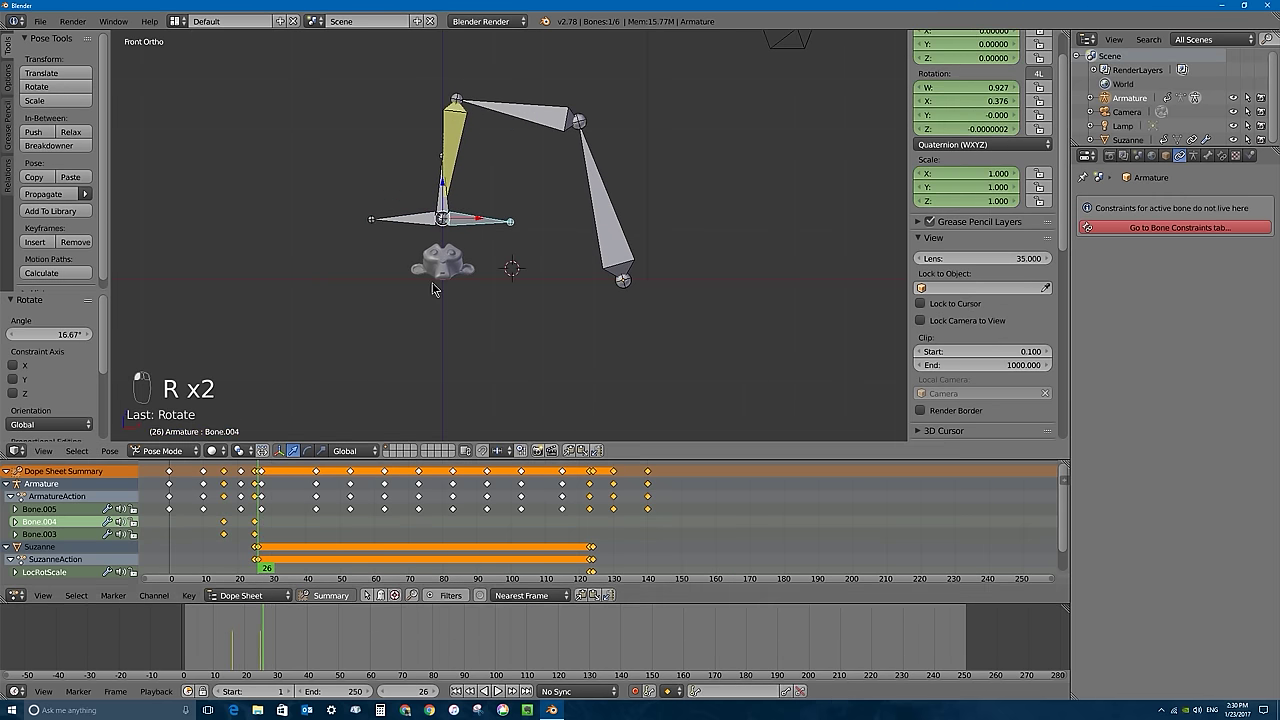
key(r)
click(492, 285)
right_click(397, 222)
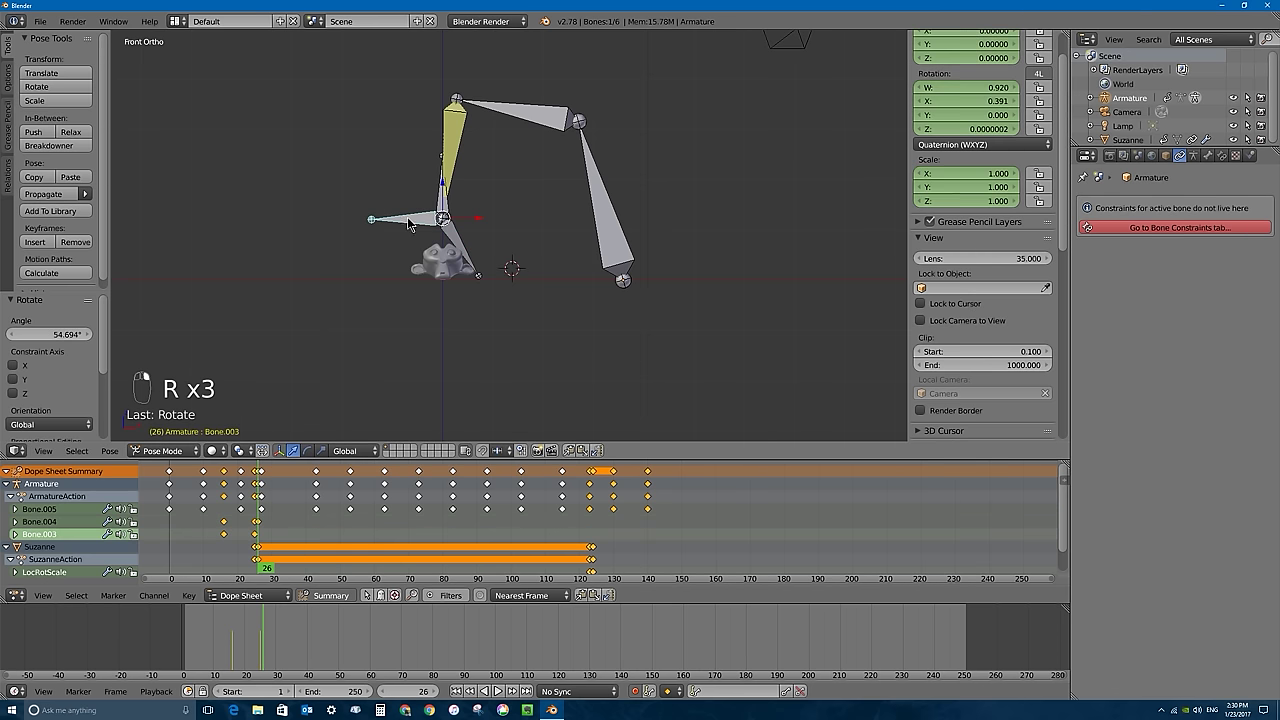
key(r)
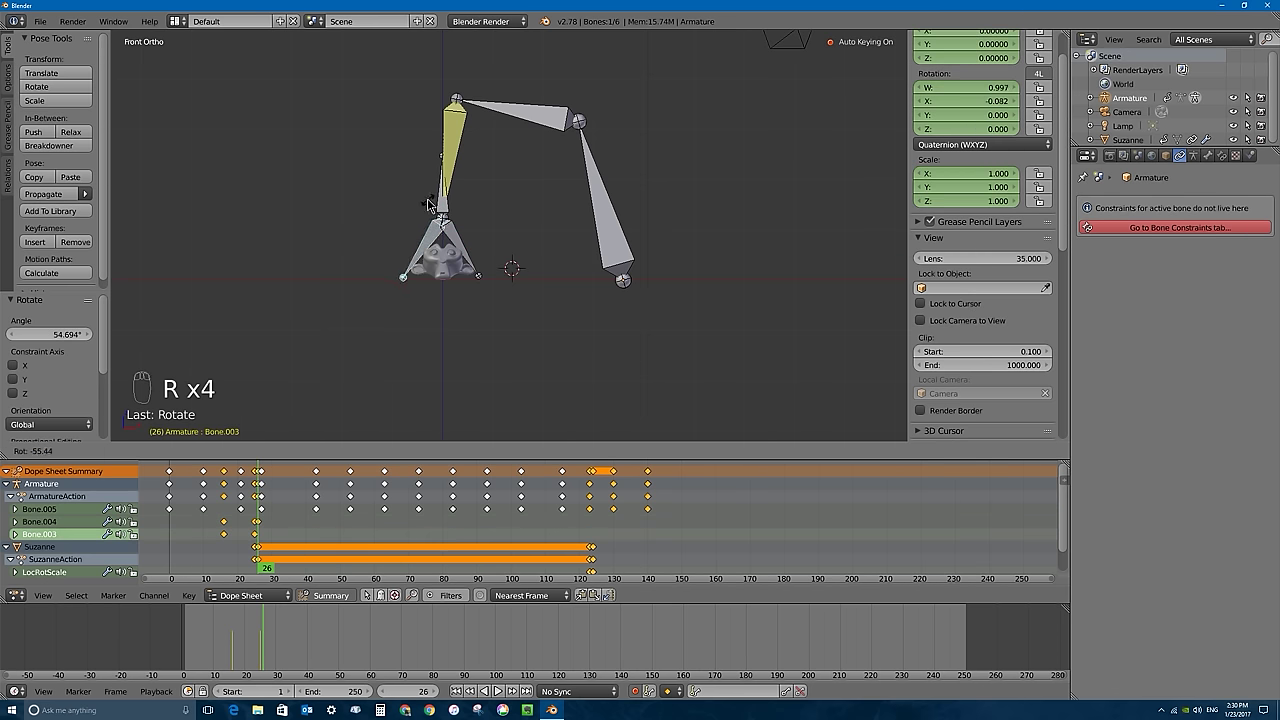
click(427, 204)
- At frame 12, rotate the claw fingers partly closed, Bone.003 by about -60° and Bone.004 by about 61°
drag(273, 506, 191, 497)
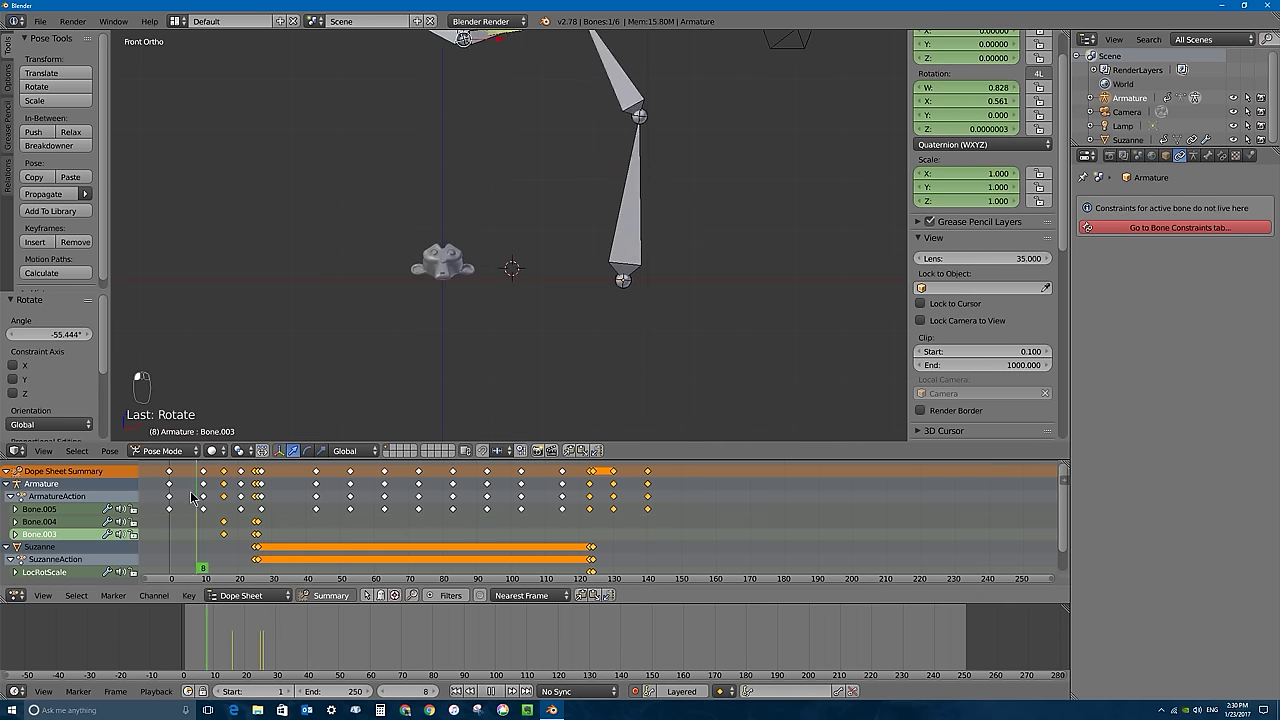
key(alt+a)
key(r)
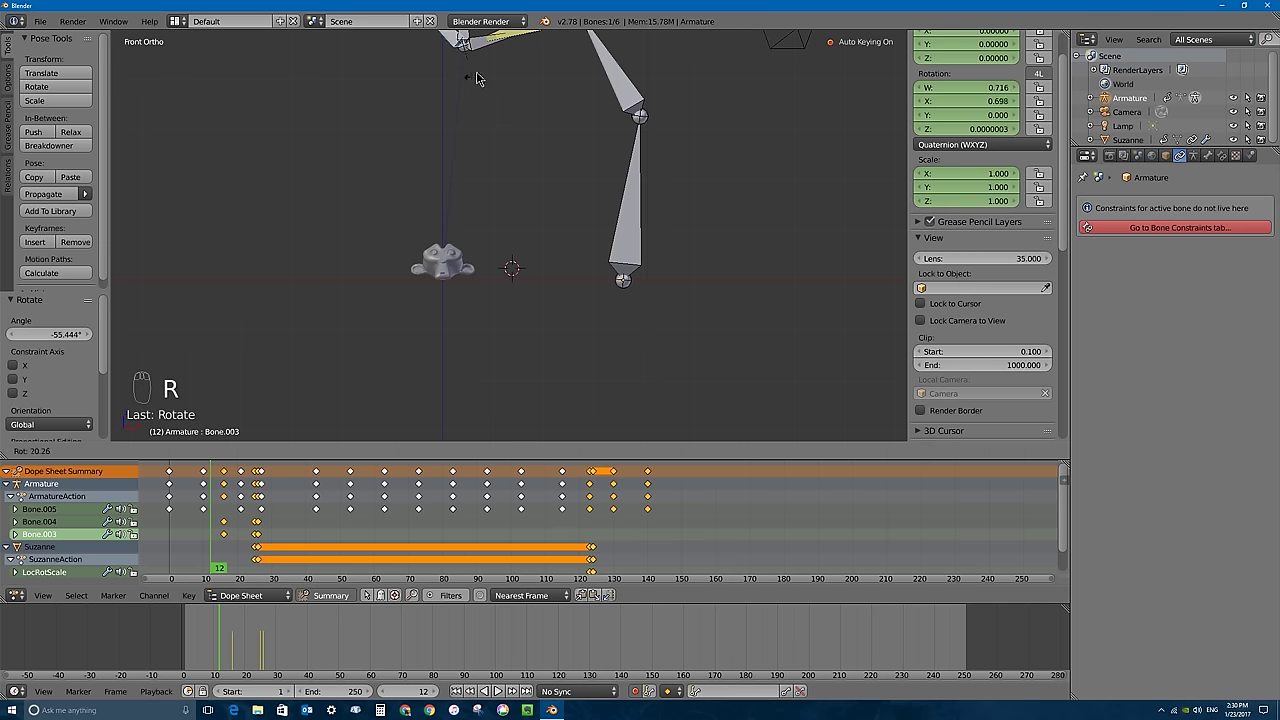
click(548, 45)
right_click(496, 49)
key(r)
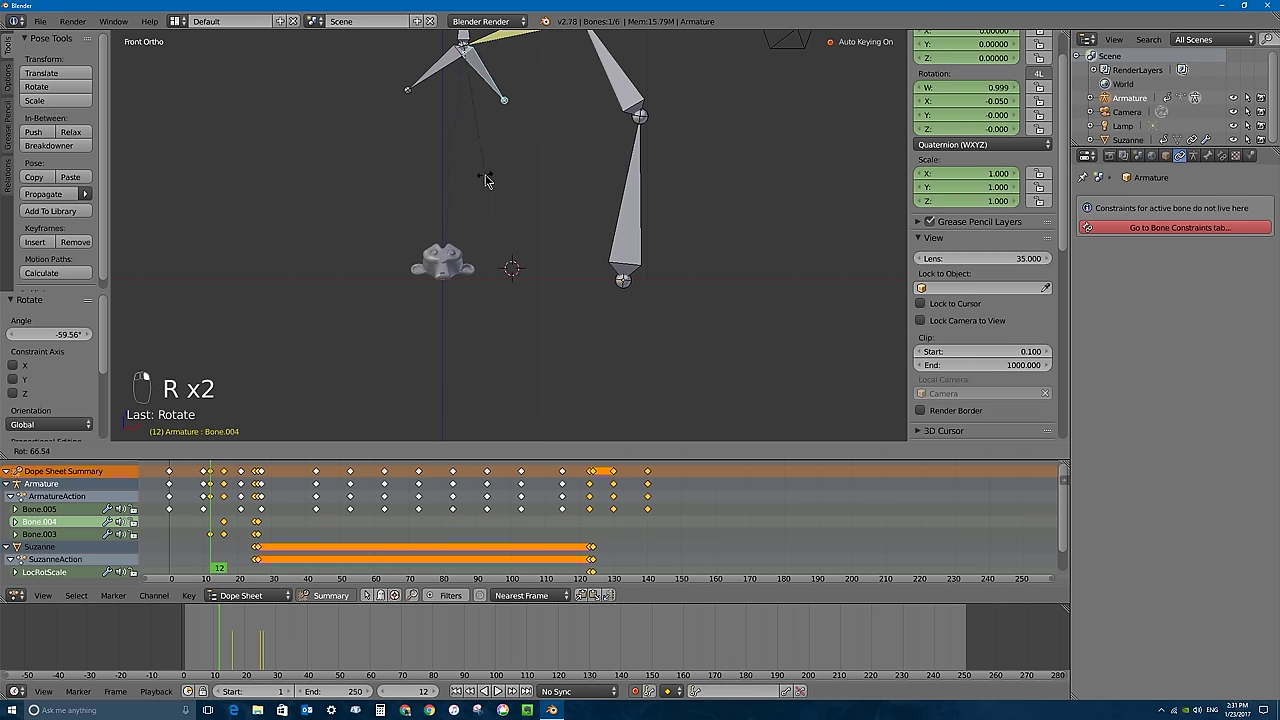
click(487, 180)
- At frame 0, rotate the claw fingers into a nearly closed pose, Bone.004 by about 28° and Bone.003 by about -39°
click(176, 525)
key(alt+a)
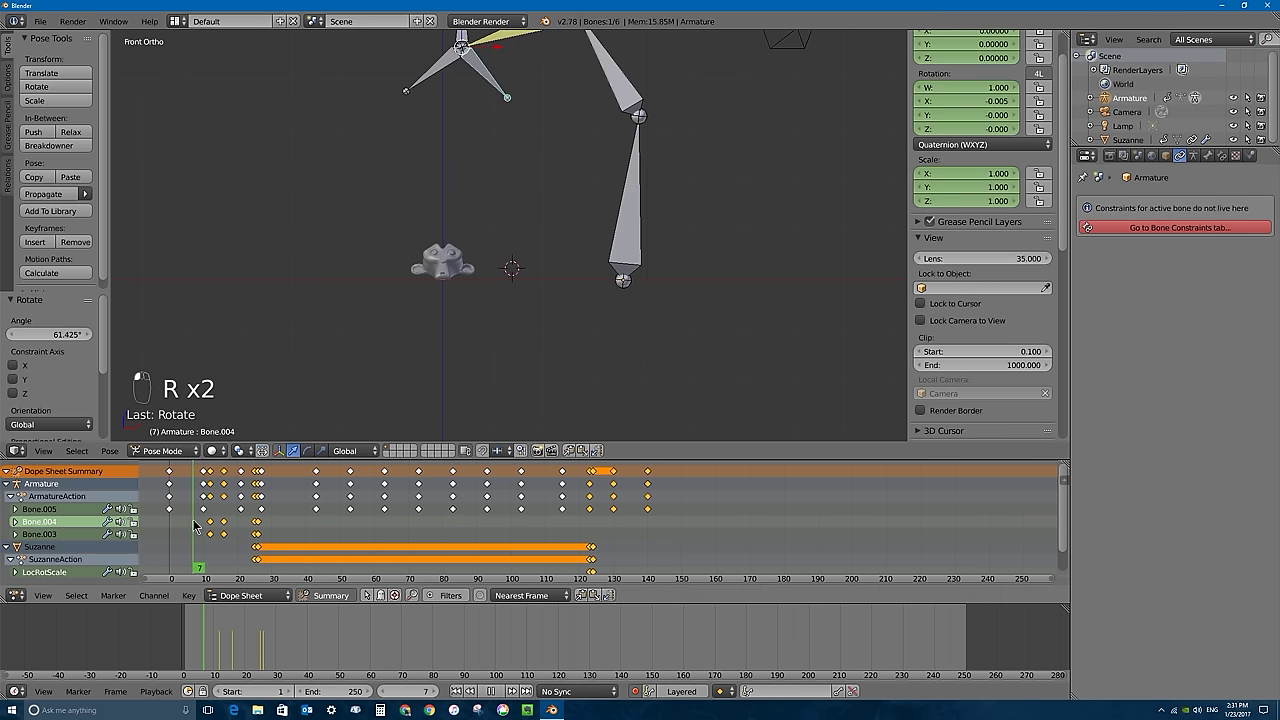
key(Escape)
key(r)
click(444, 183)
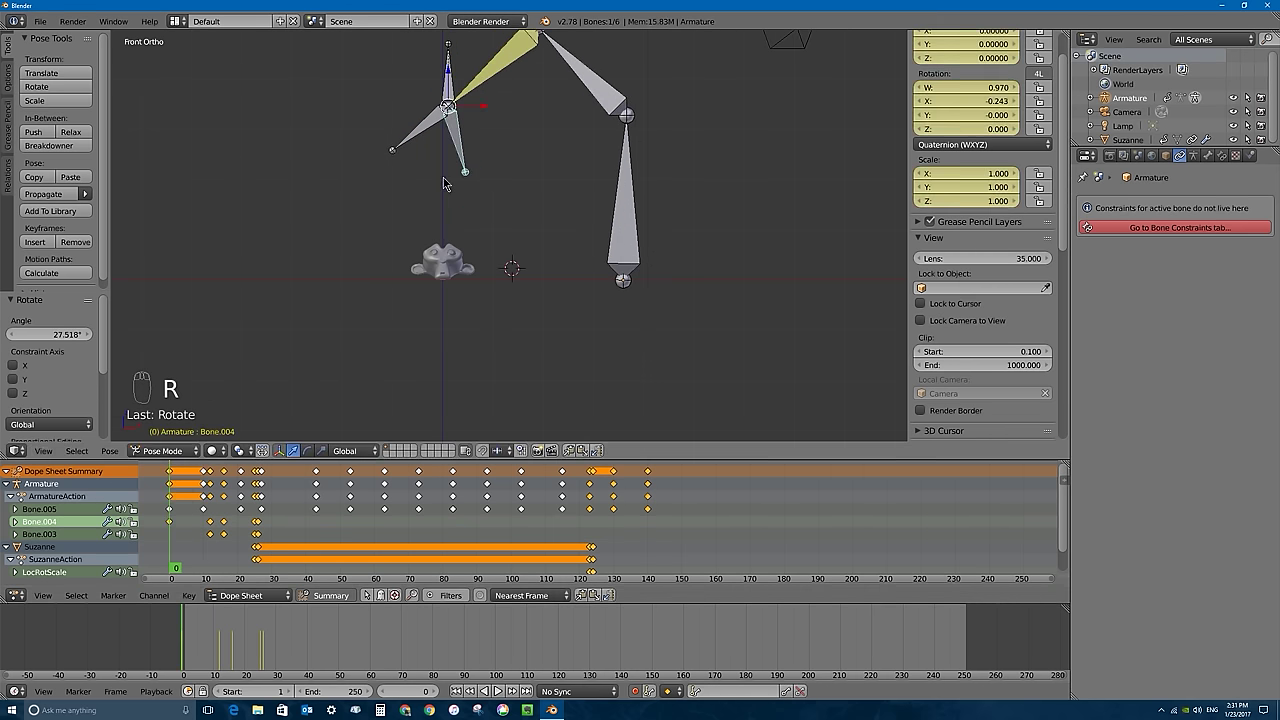
right_click(421, 134)
key(r)
click(417, 140)
- At frame 125, insert keyframes for Bone.003 and Bone.004 to hold the claw closed around the monkey head
key(alt+a)
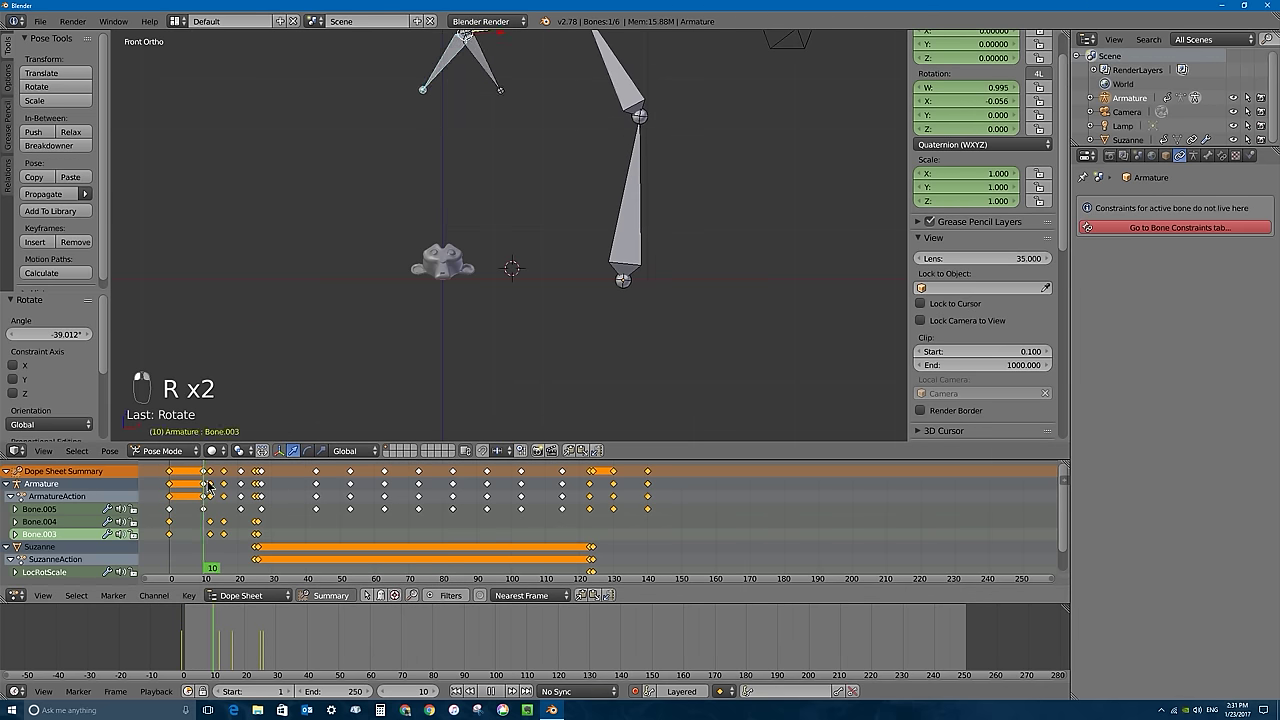
drag(209, 485, 597, 495)
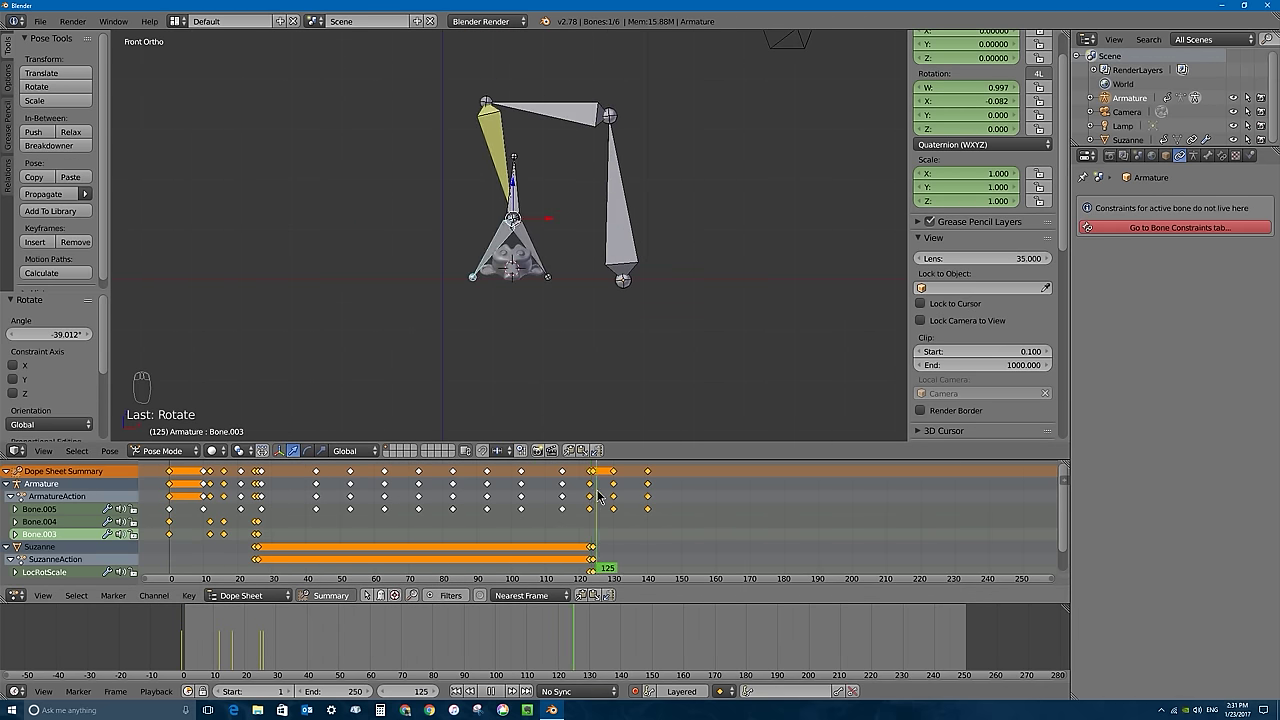
key(i)
click(546, 216)
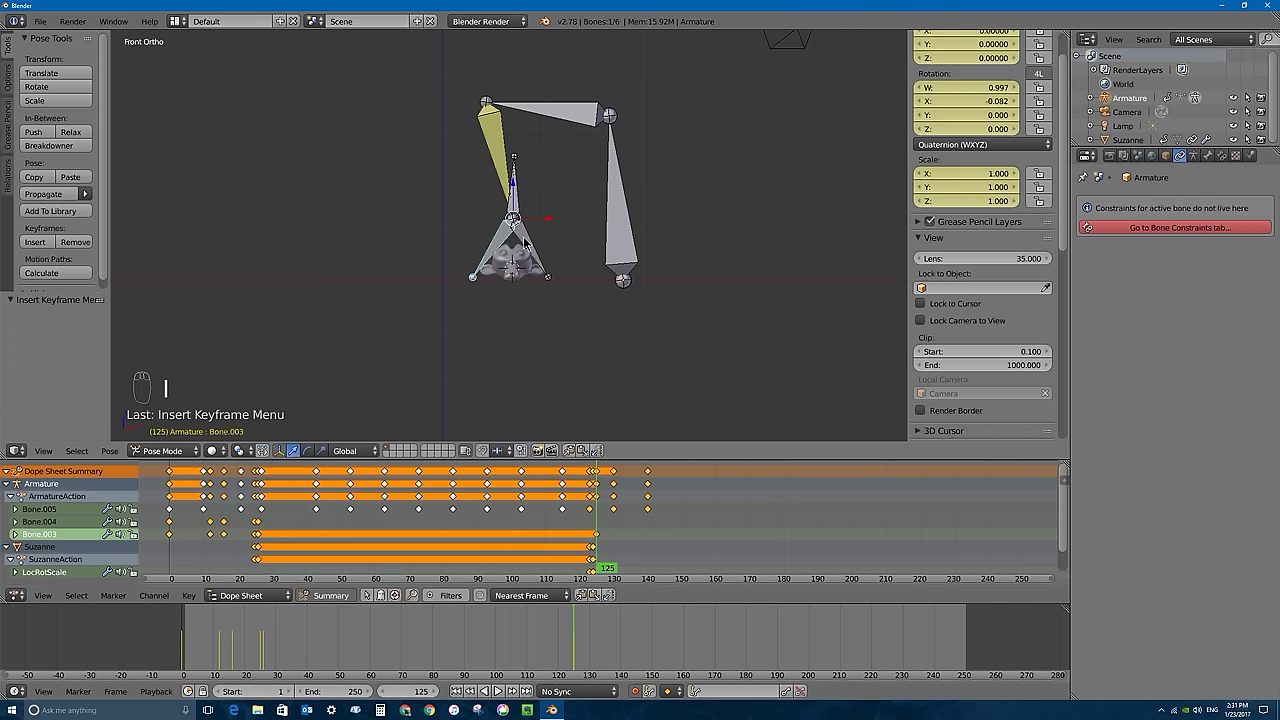
right_click(522, 238)
key(i)
click(568, 262)
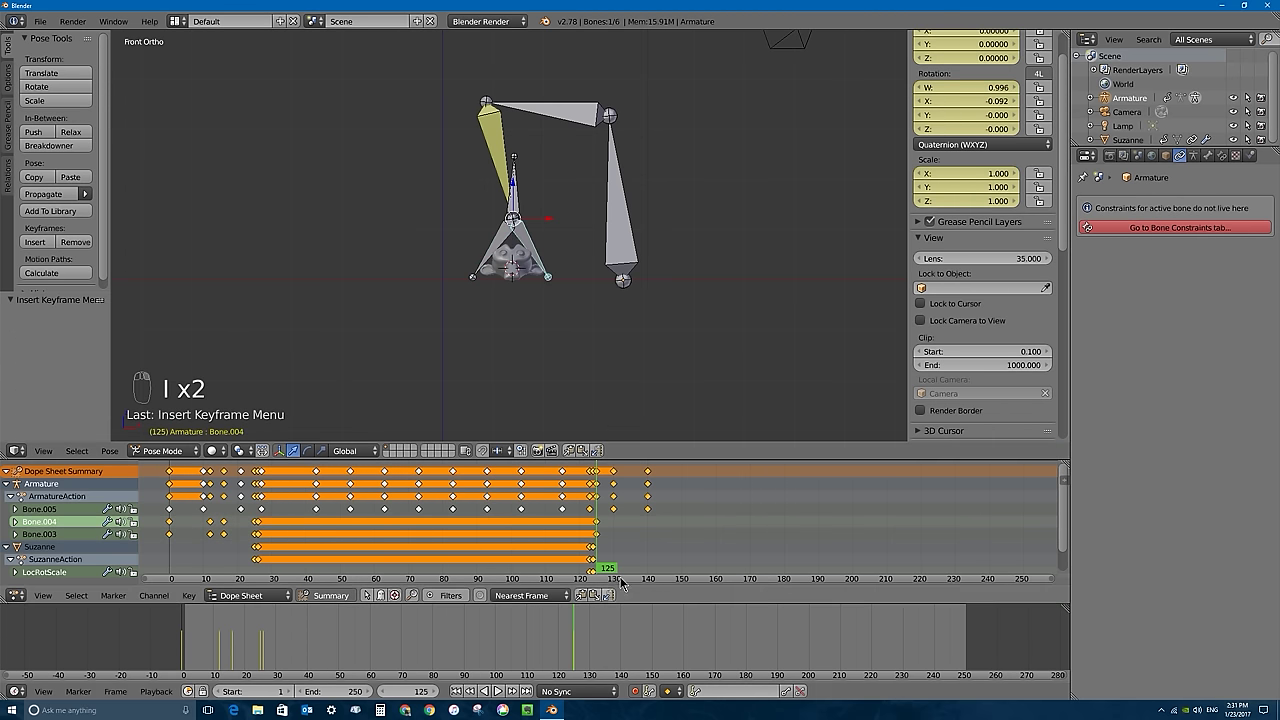
- At frame 127, open the claw by rotating Bone.004 about -32° and Bone.003 about 37°
key(alt+a)
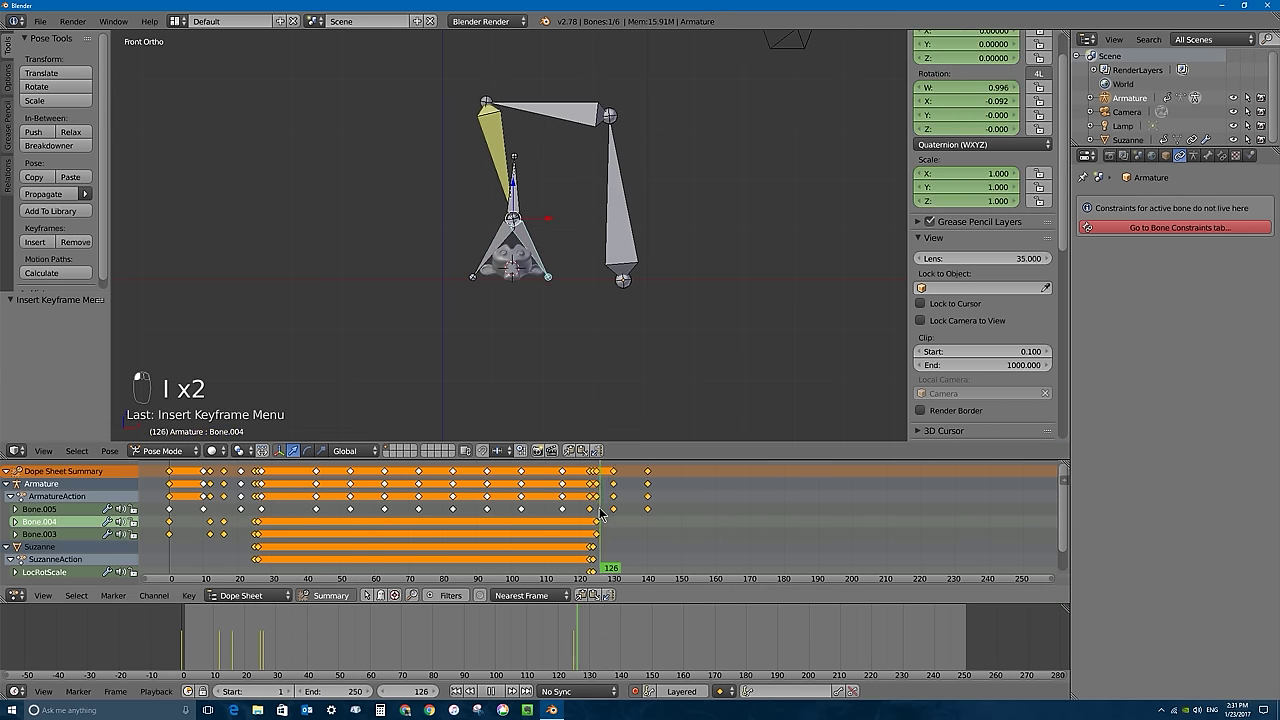
key(alt+a)
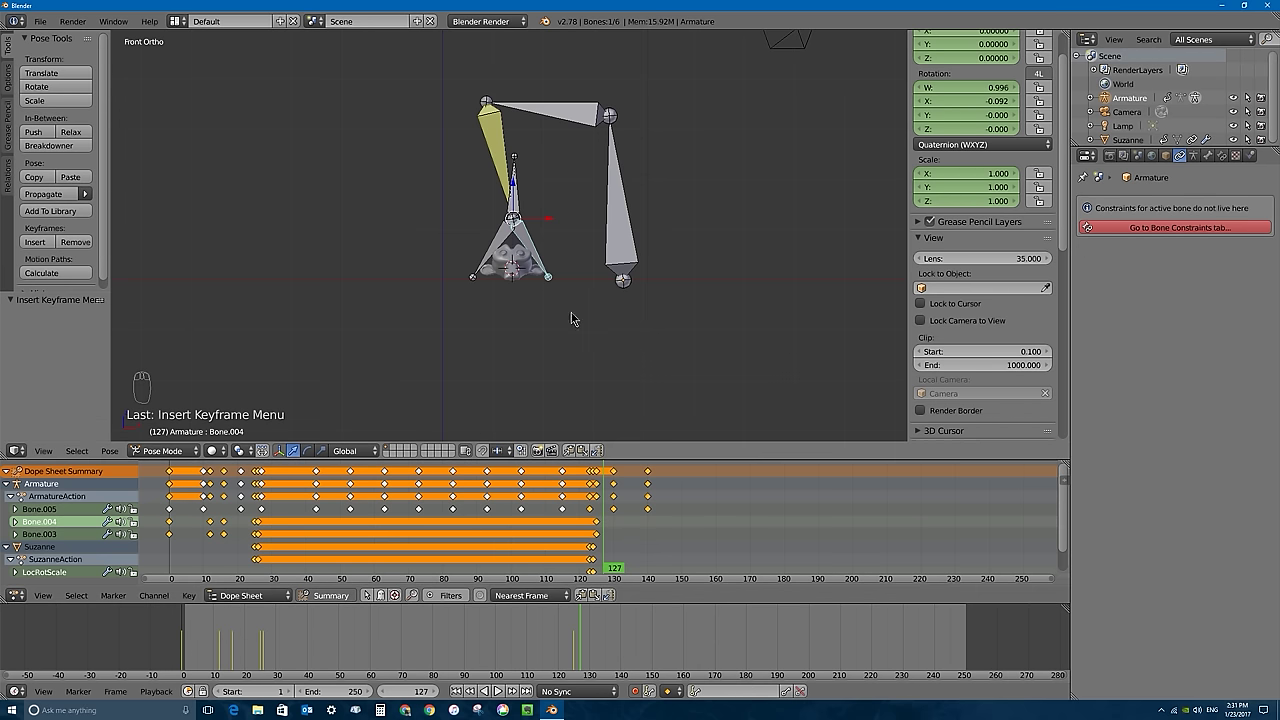
key(t)
key(t)
key(r)
click(545, 240)
right_click(507, 246)
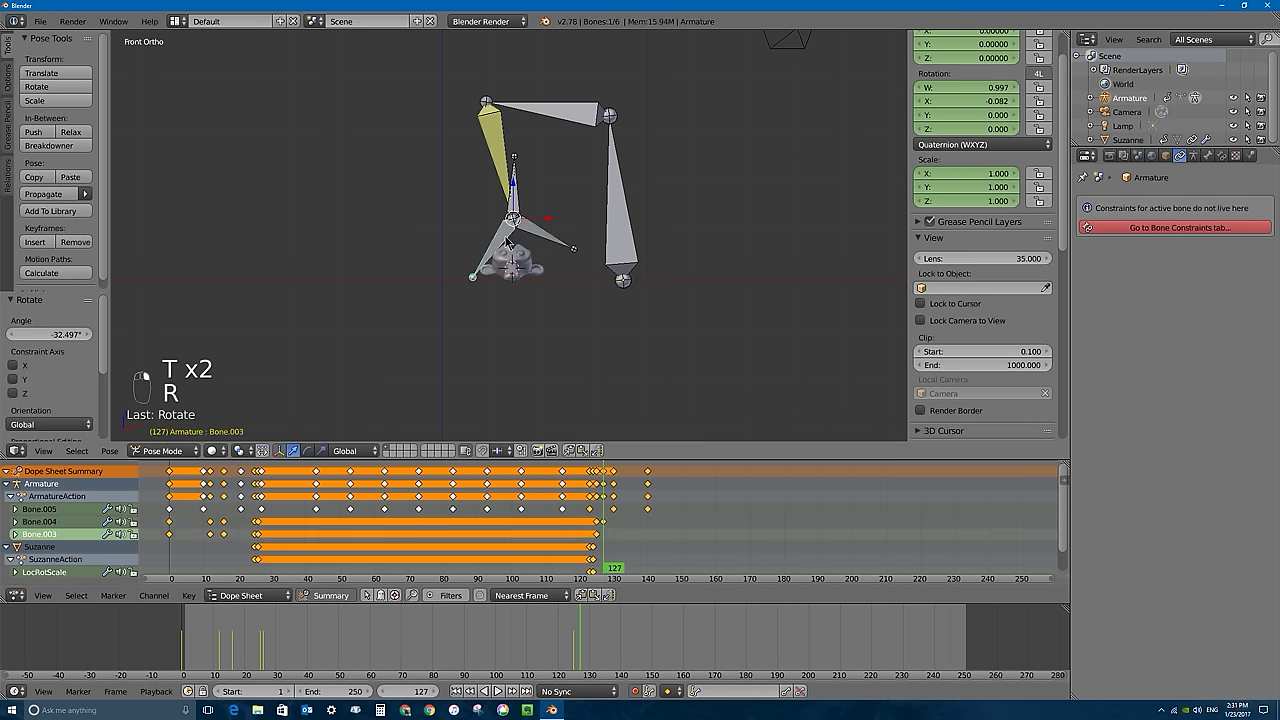
key(r)
click(600, 260)
- At frame 136, close the raised claw by rotating Bone.003 about -50° and Bone.004 about 45°
key(alt+a)
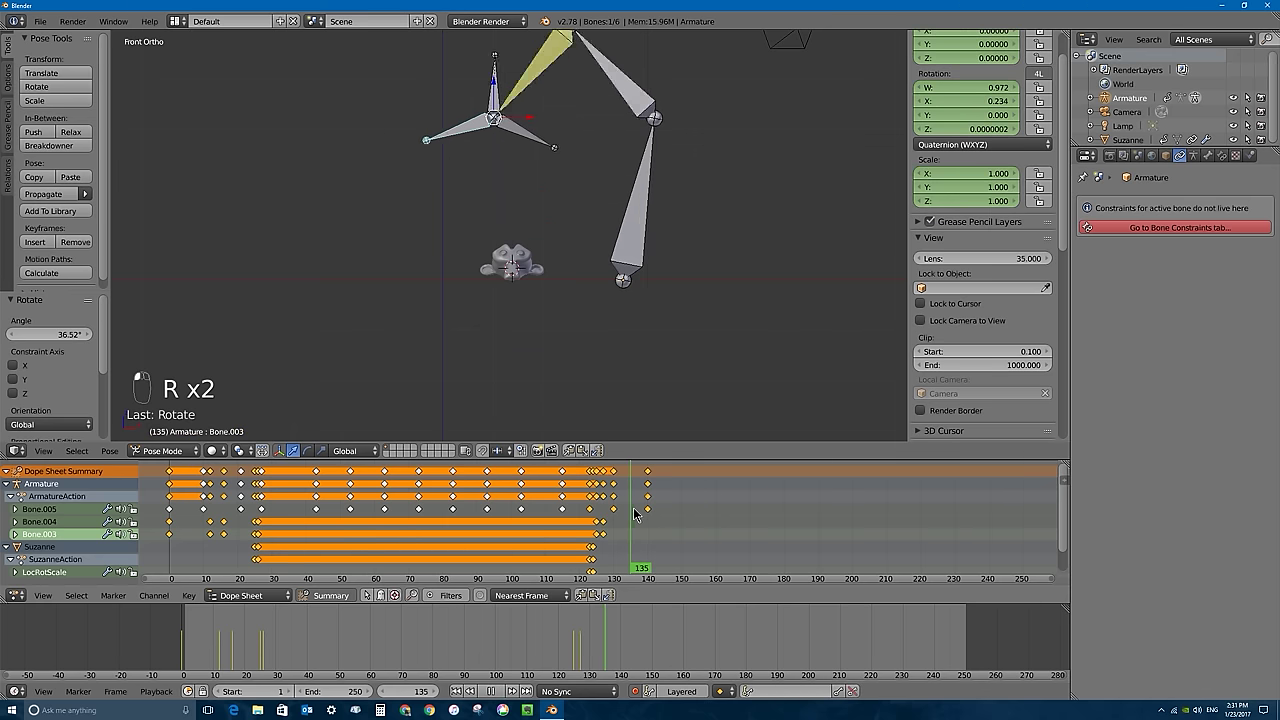
key(alt+a)
key(r)
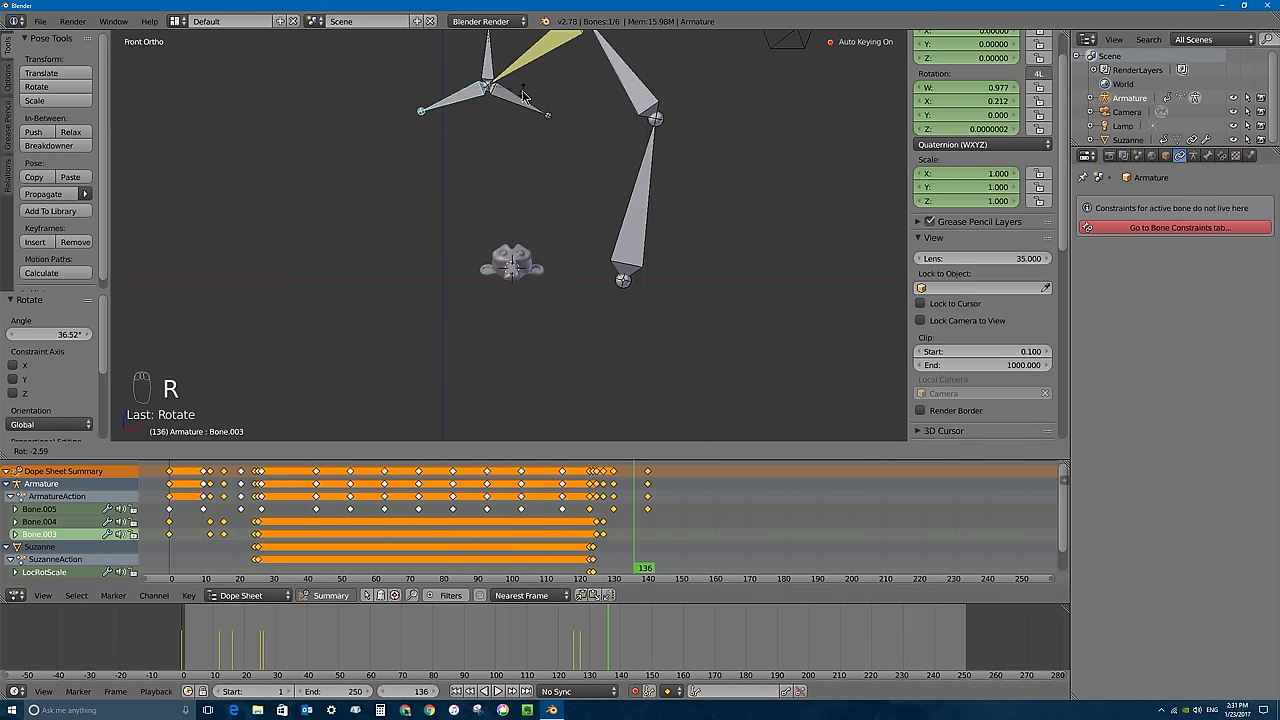
click(510, 78)
right_click(522, 115)
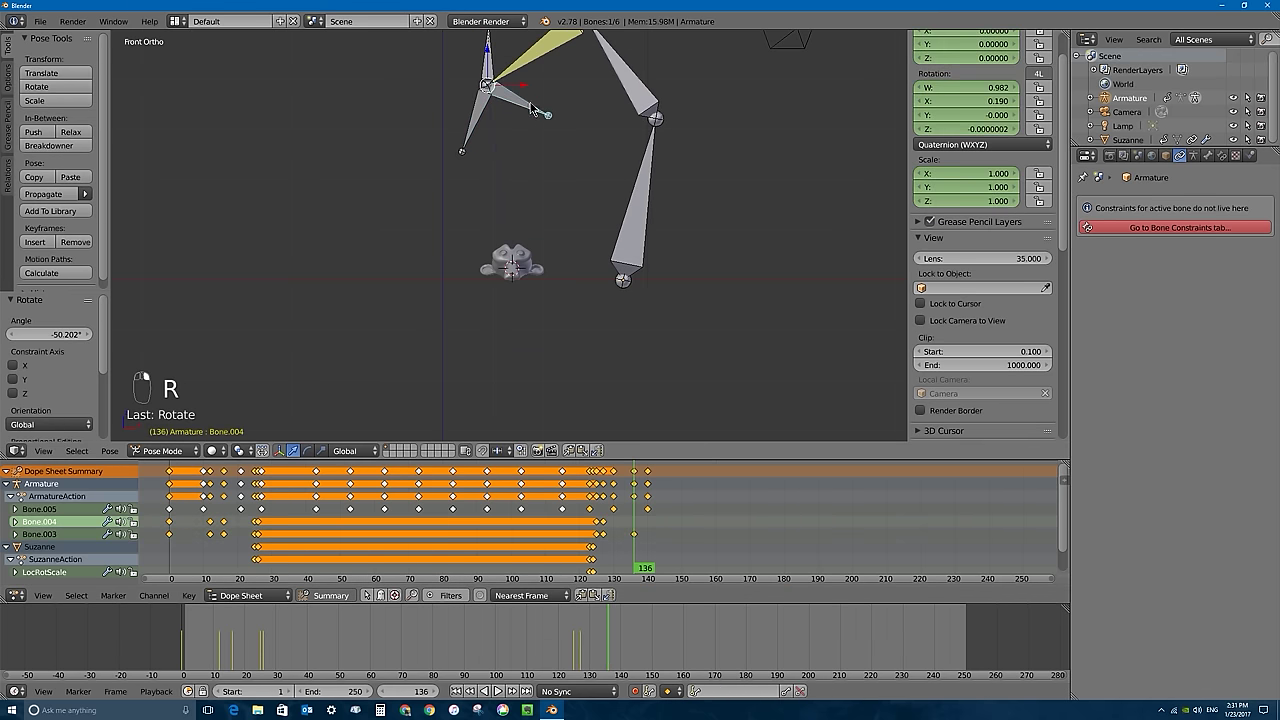
key(r)
click(515, 142)
- Return to frame 0 and play the animation to review the claw's finger motion
key(alt+a)
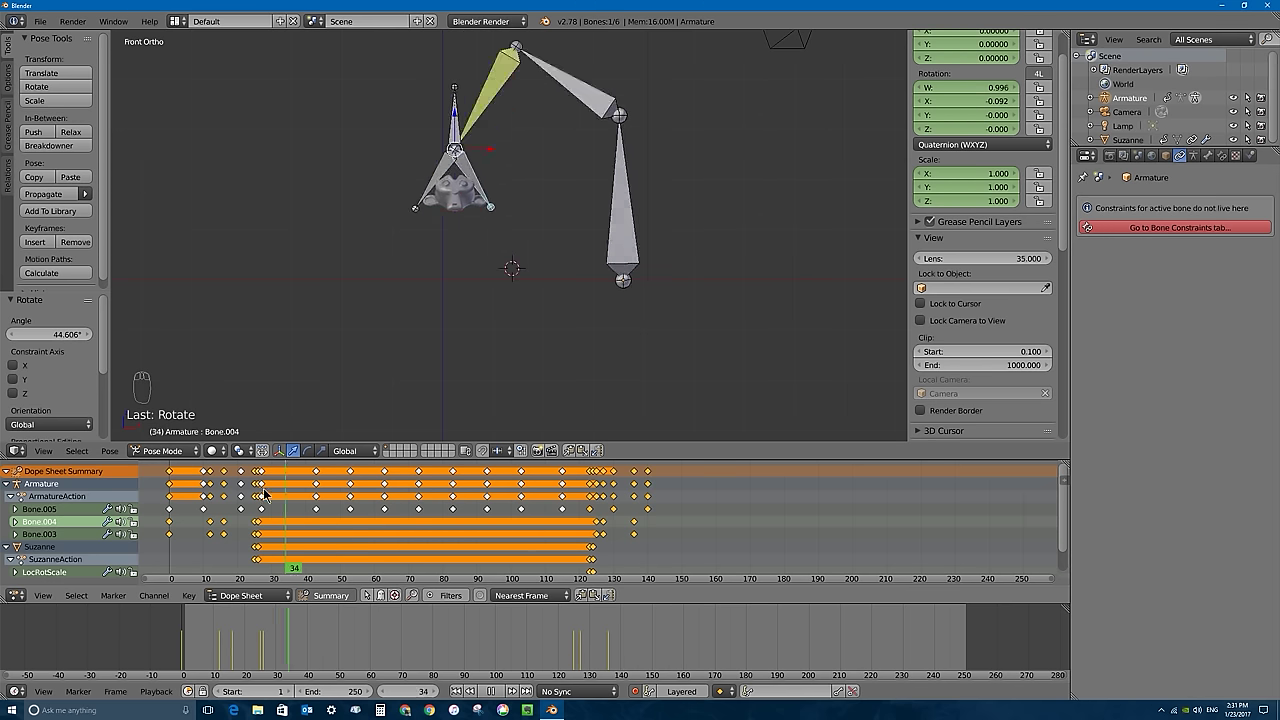
key(alt+a)
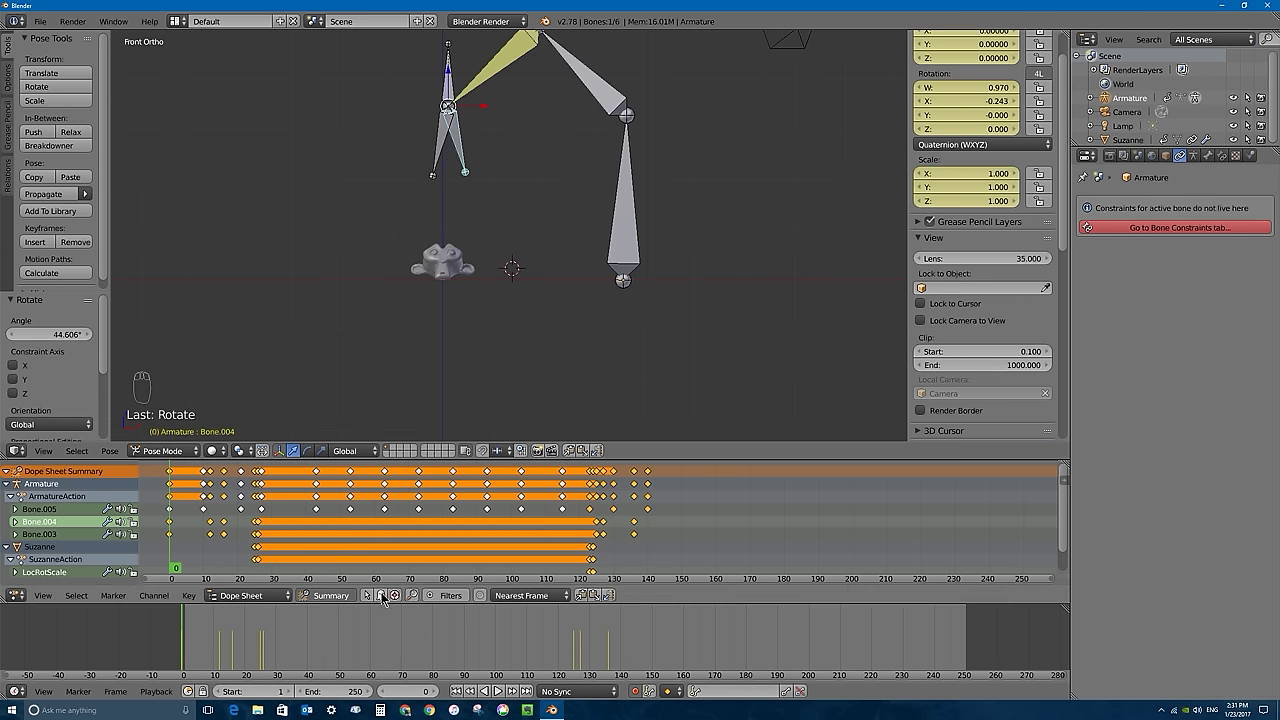
key(alt+a)
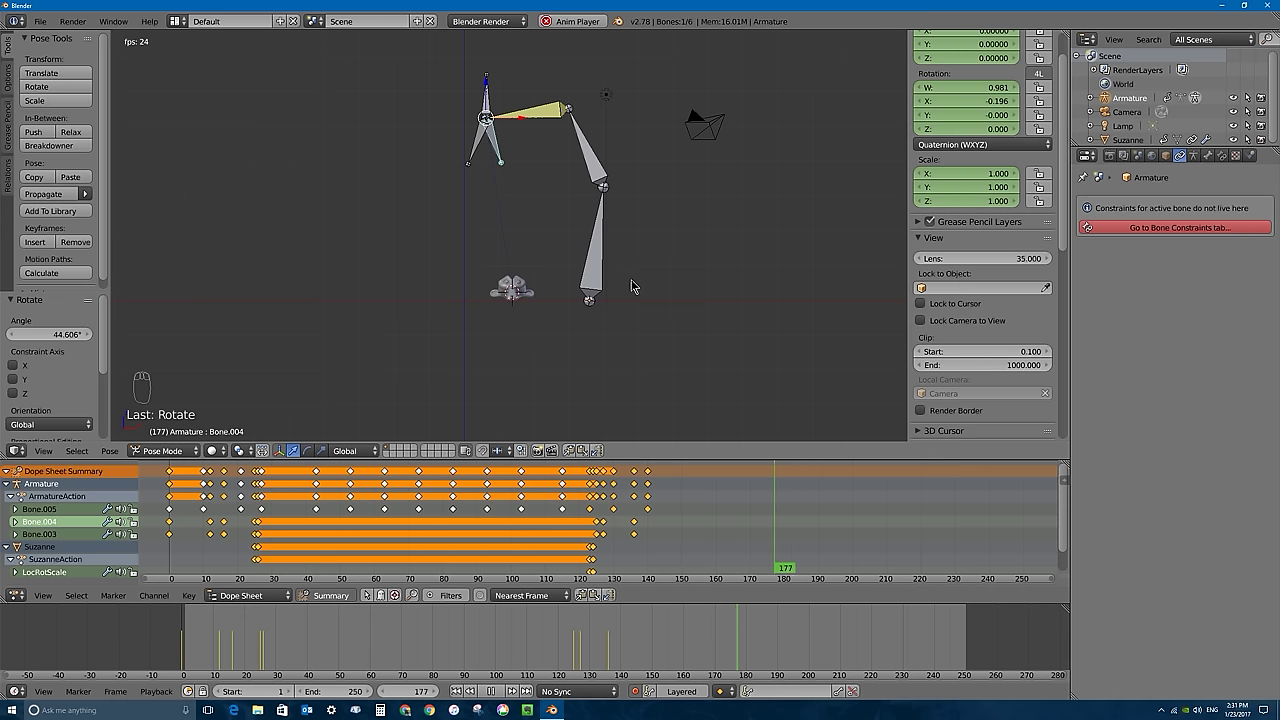
key(Escape)
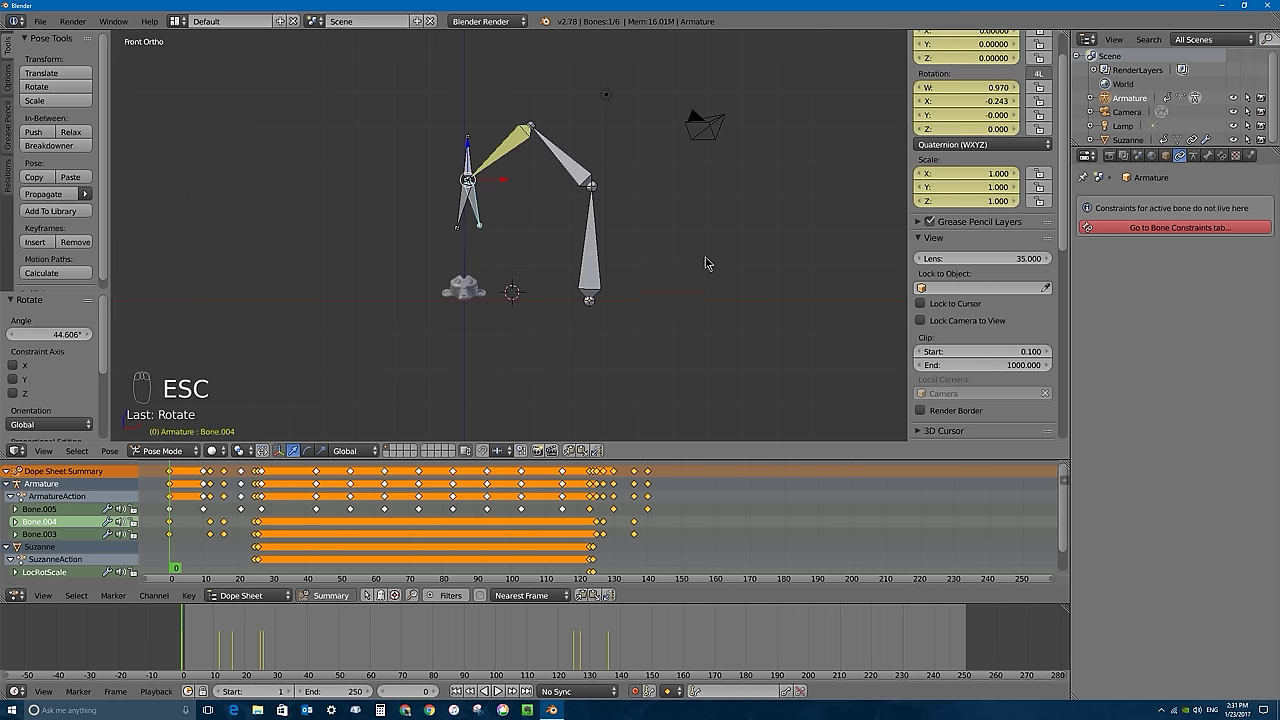